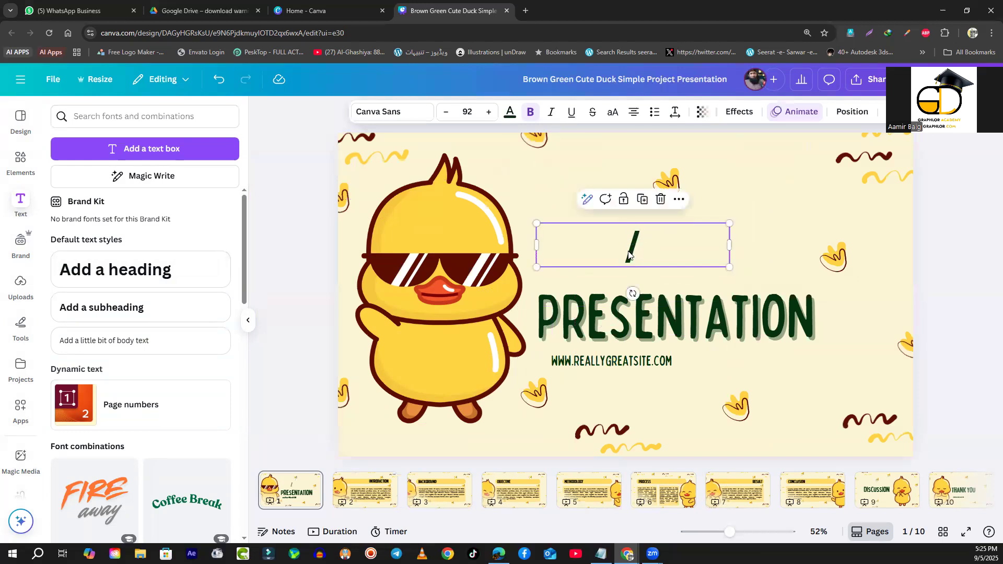
- Delete the stray slash text box above the PRESENTATION heading
left_click(758, 244)
left_click_drag(632, 256, 664, 195)
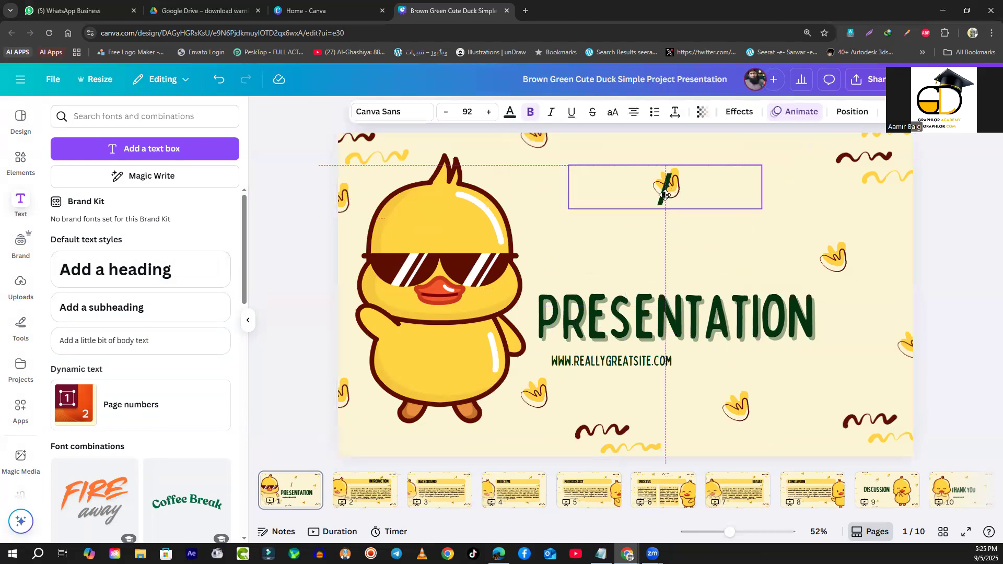
key("Delete")
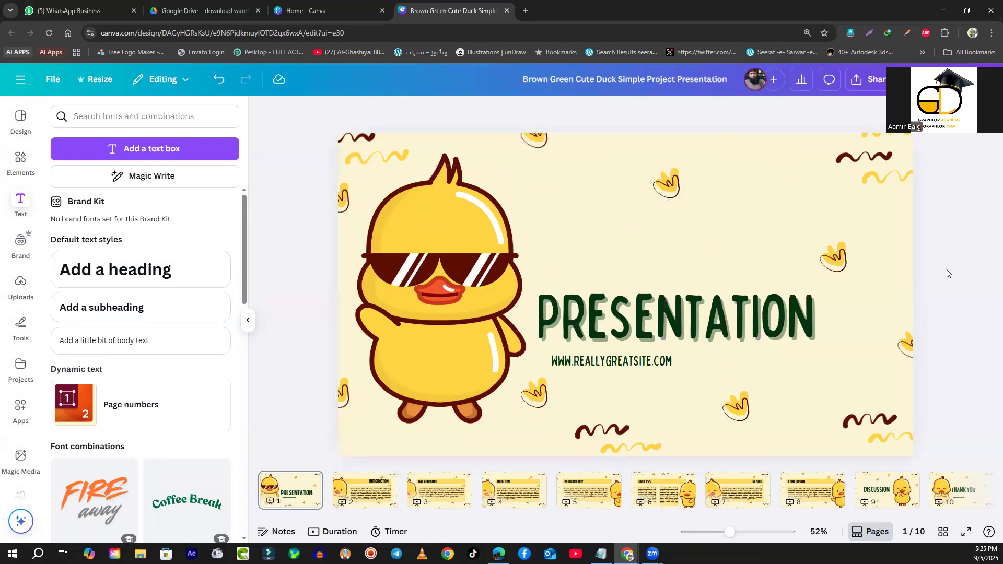
- Review the quick actions offered with nothing selected and the full list of actions offered for the duck illustration
key("slash")
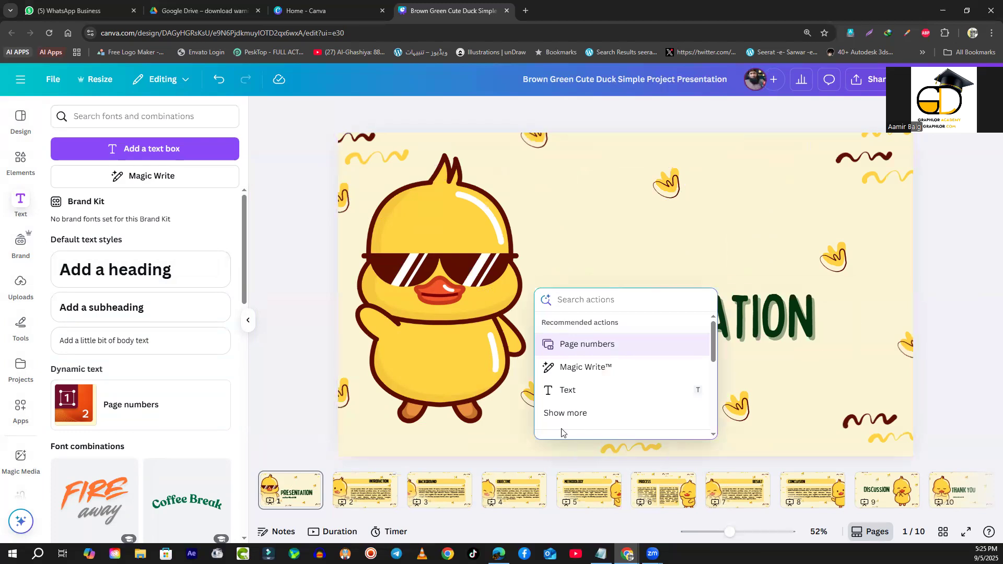
left_click(935, 261)
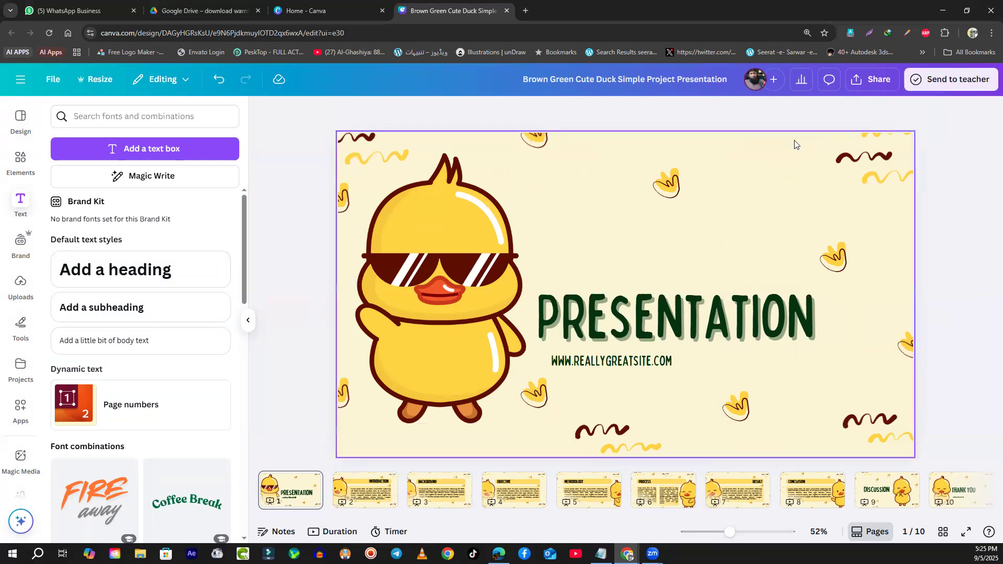
left_click(430, 234)
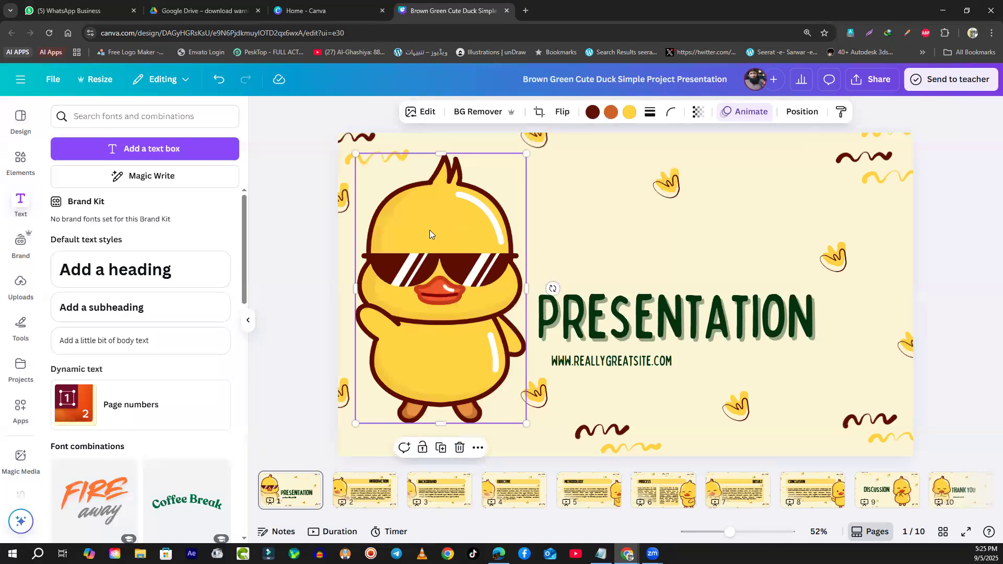
key("slash")
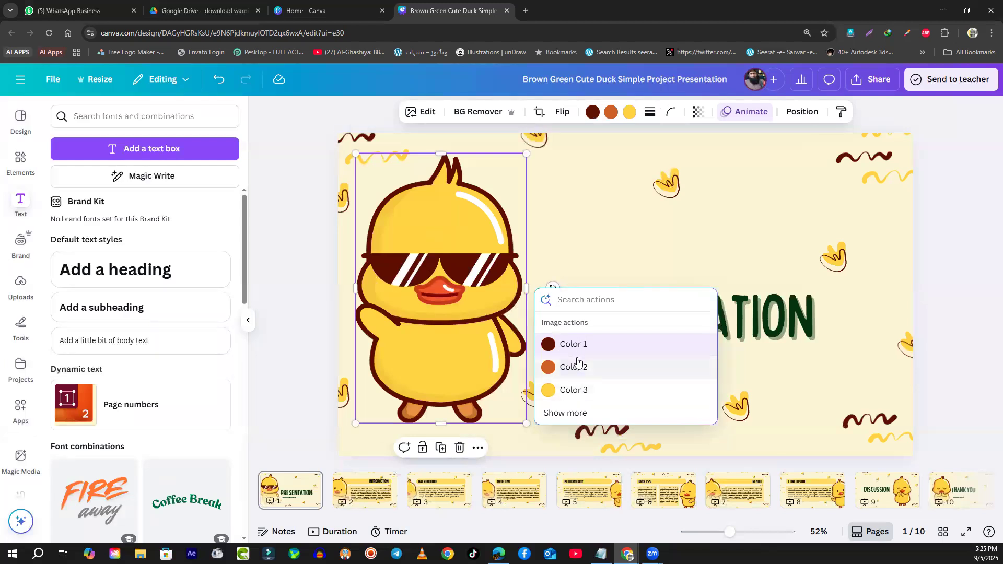
left_click(594, 412)
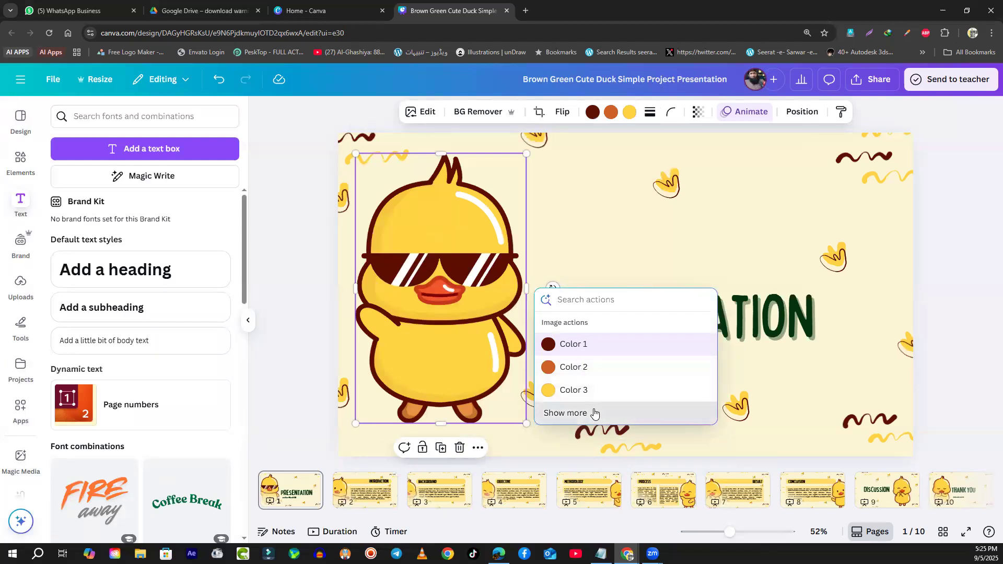
scroll(609, 369, "down", 2)
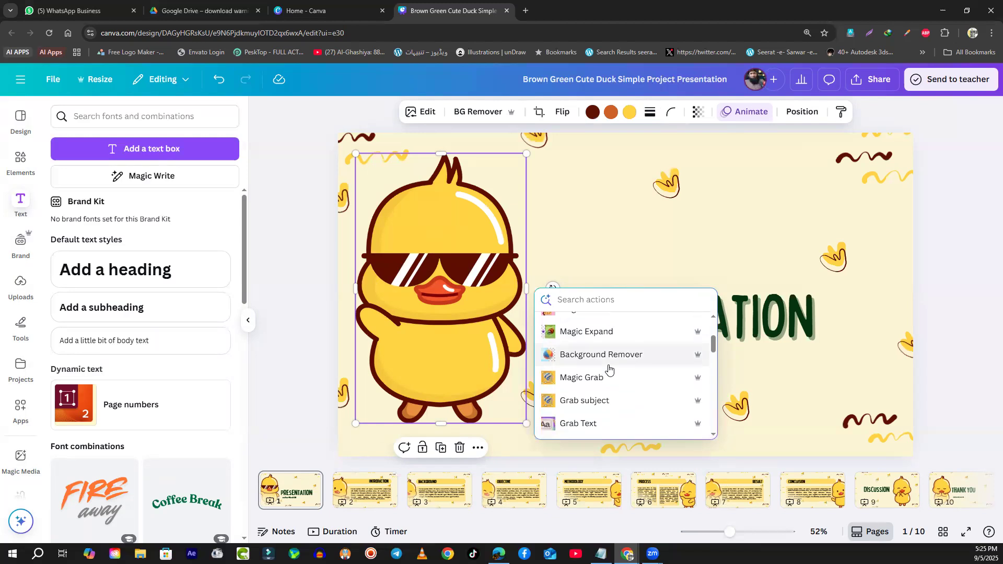
scroll(609, 368, "down", 3)
scroll(609, 368, "down", 10)
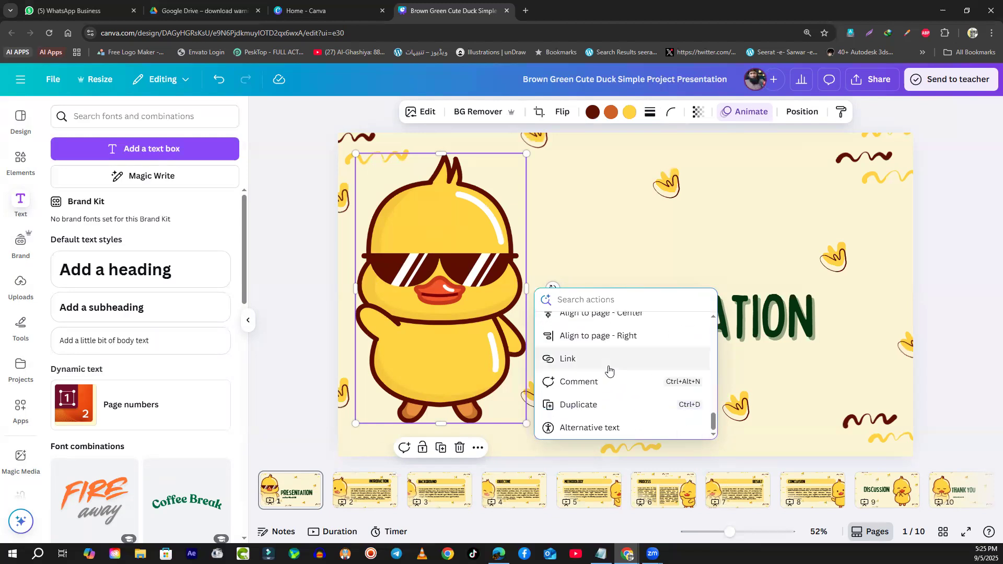
scroll(608, 369, "up", 5)
scroll(608, 369, "down", 3)
scroll(609, 369, "up", 10)
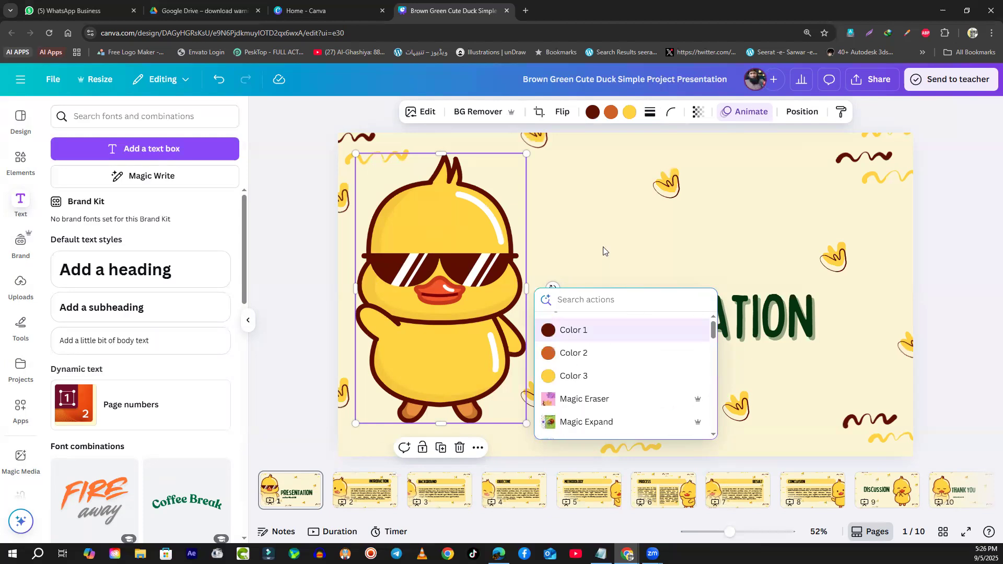
left_click(601, 264)
key("Escape")
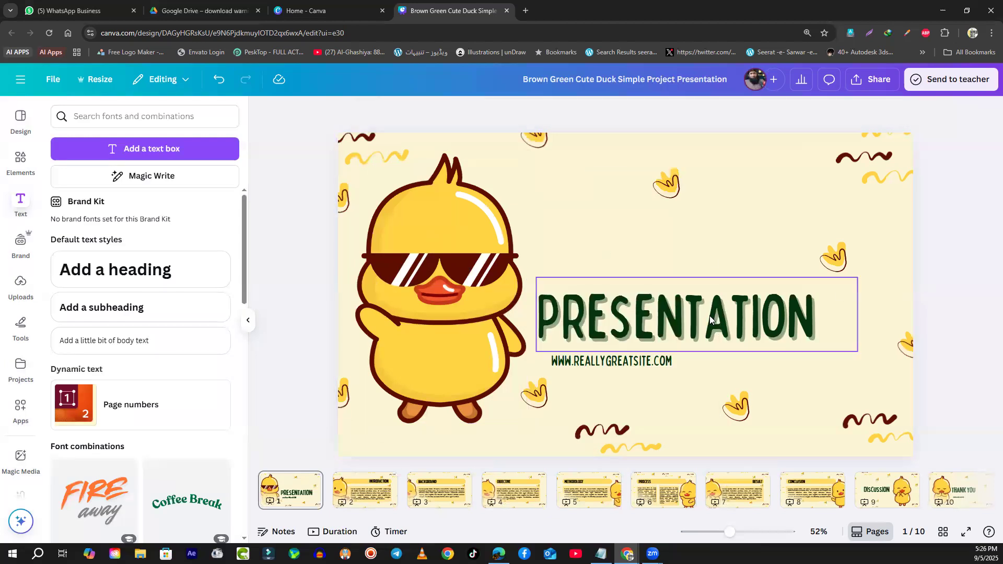
- Review the quick actions for the PRESENTATION heading, including the full list of text actions
left_click(710, 319)
key("slash")
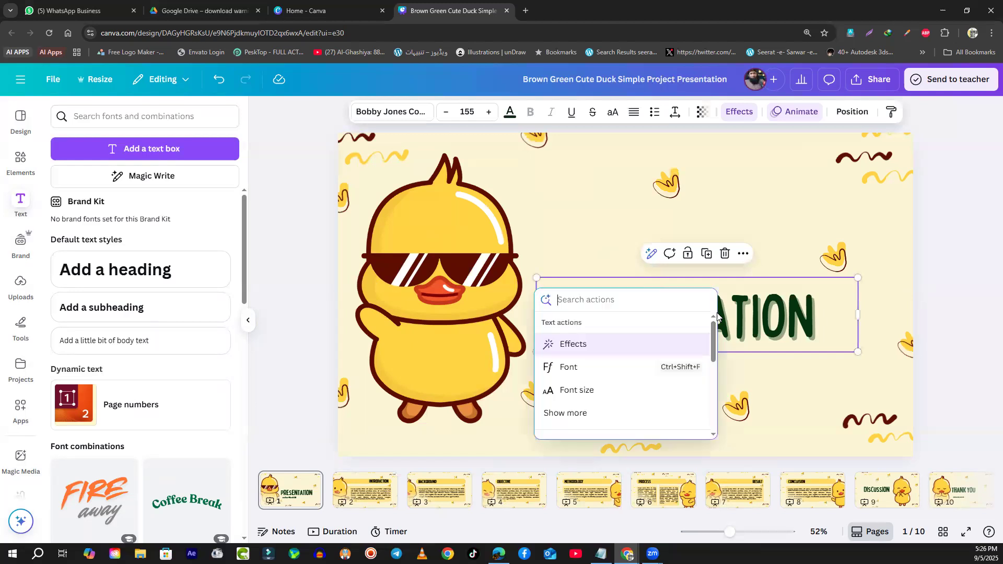
scroll(647, 345, "down", 5)
scroll(662, 379, "up", 1)
scroll(663, 378, "down", 3)
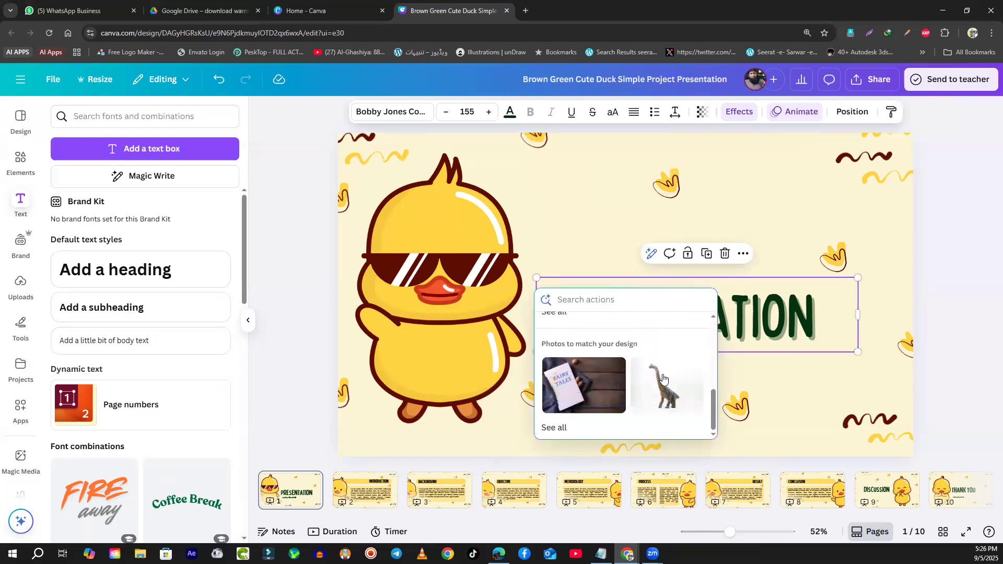
scroll(663, 378, "up", 7)
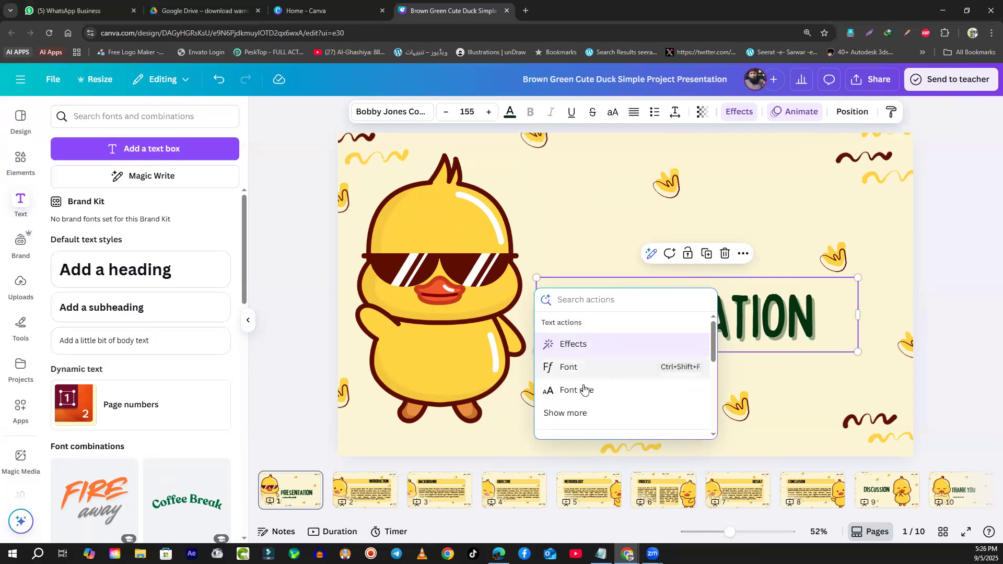
left_click(603, 413)
scroll(603, 413, "down", 3)
scroll(603, 413, "up", 2)
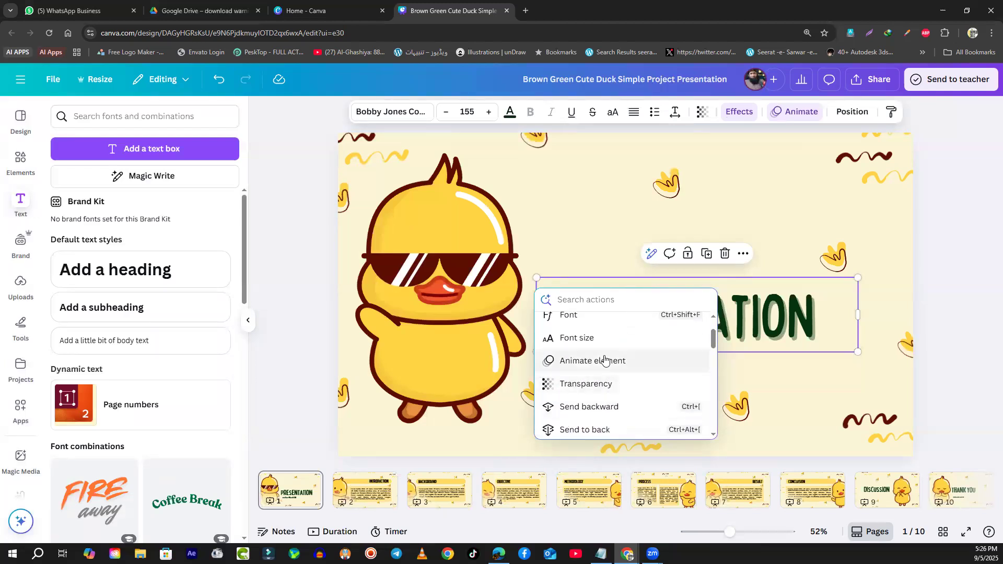
scroll(600, 396, "down", 2)
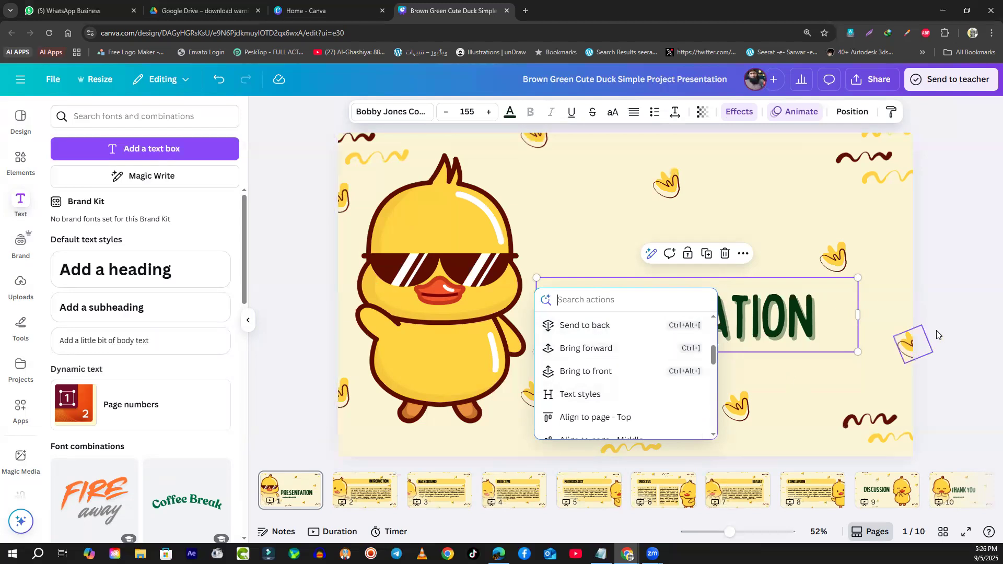
left_click(940, 309)
- Move the PRESENTATION heading up so it overlaps the duck and enlarge it to font size 178
left_click_drag(735, 316, 640, 227)
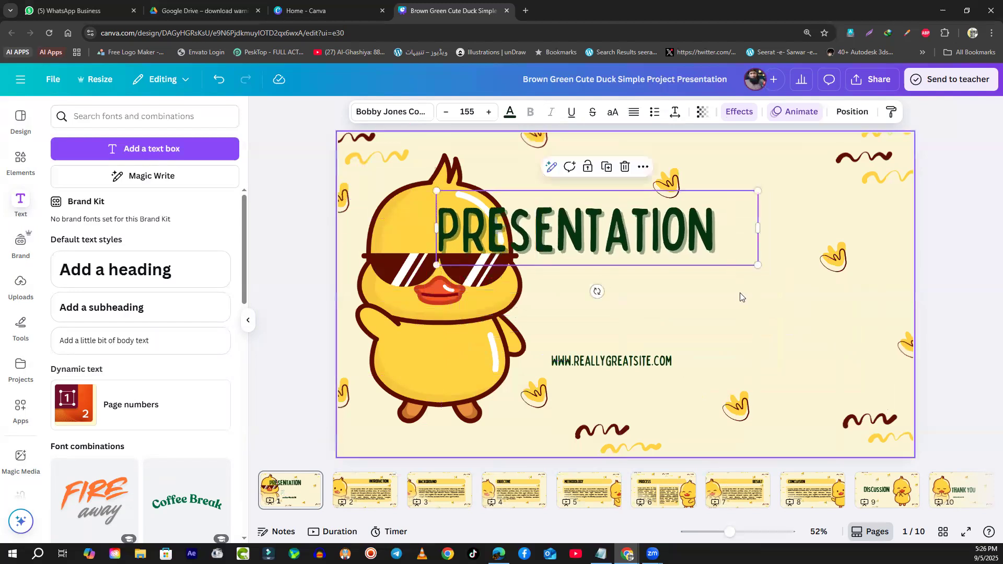
left_click_drag(758, 264, 805, 276)
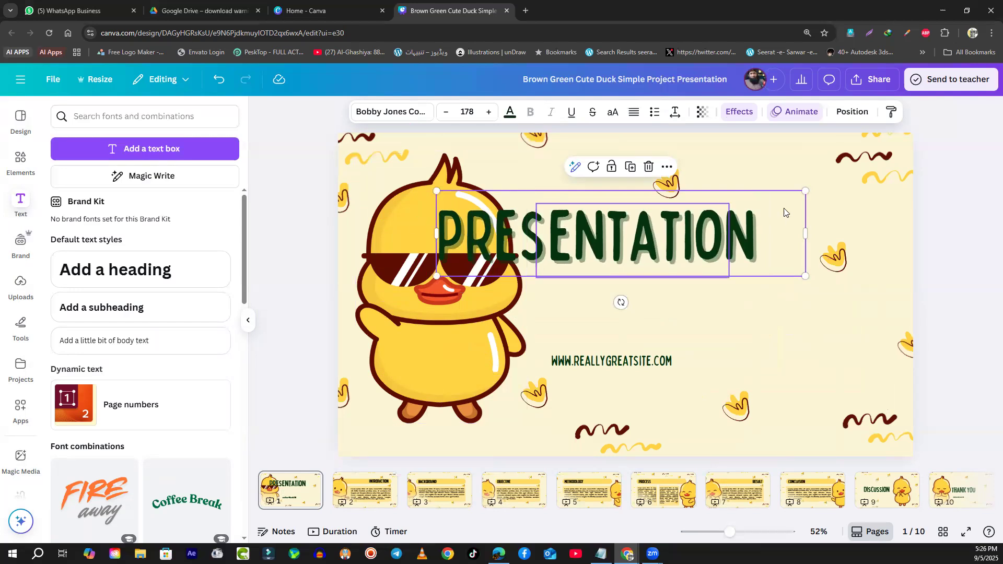
- Send the PRESENTATION heading backward behind the duck, and bring it forward in front of the duck again
left_click(859, 112)
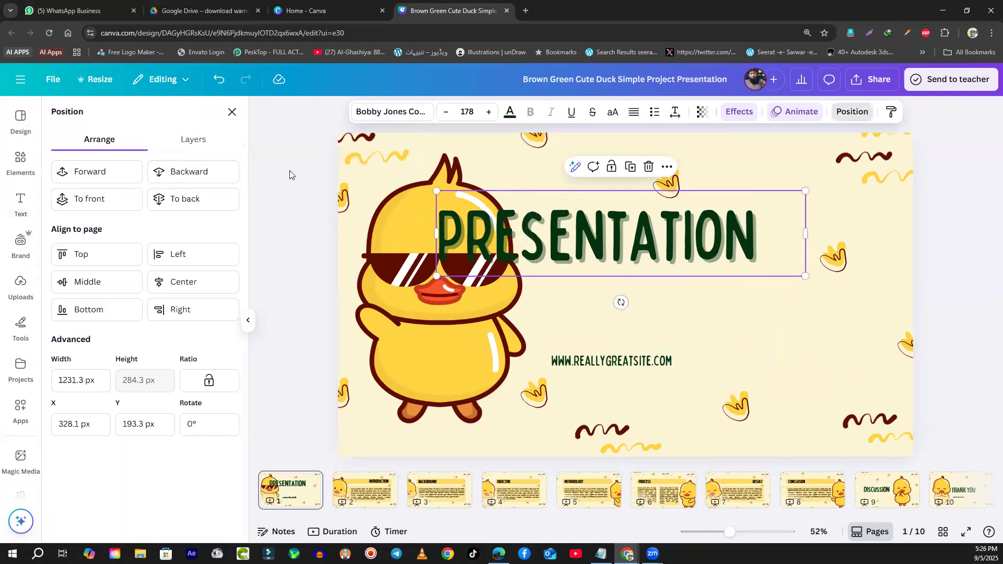
left_click(177, 182)
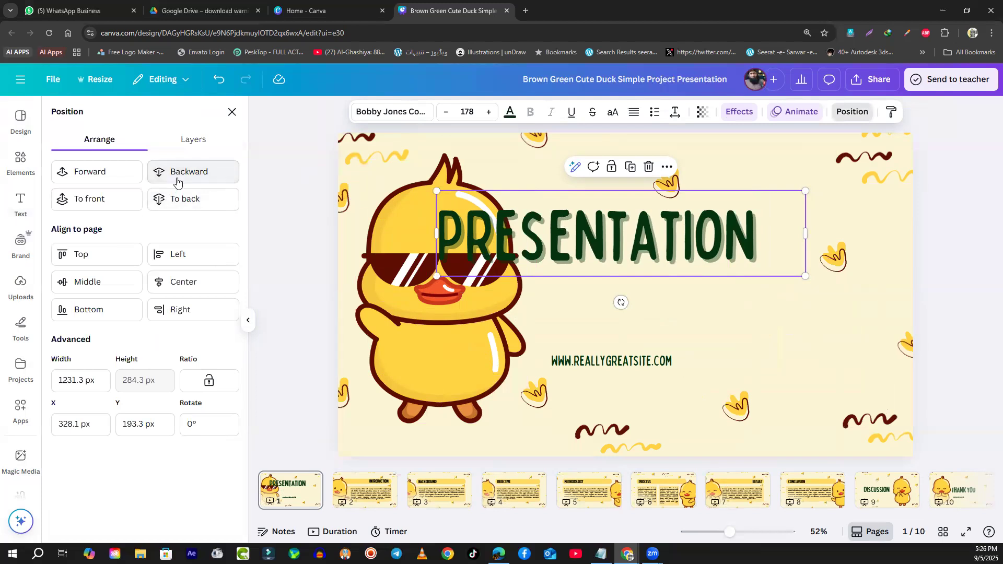
left_click(177, 182)
left_click_drag(591, 260, 548, 260)
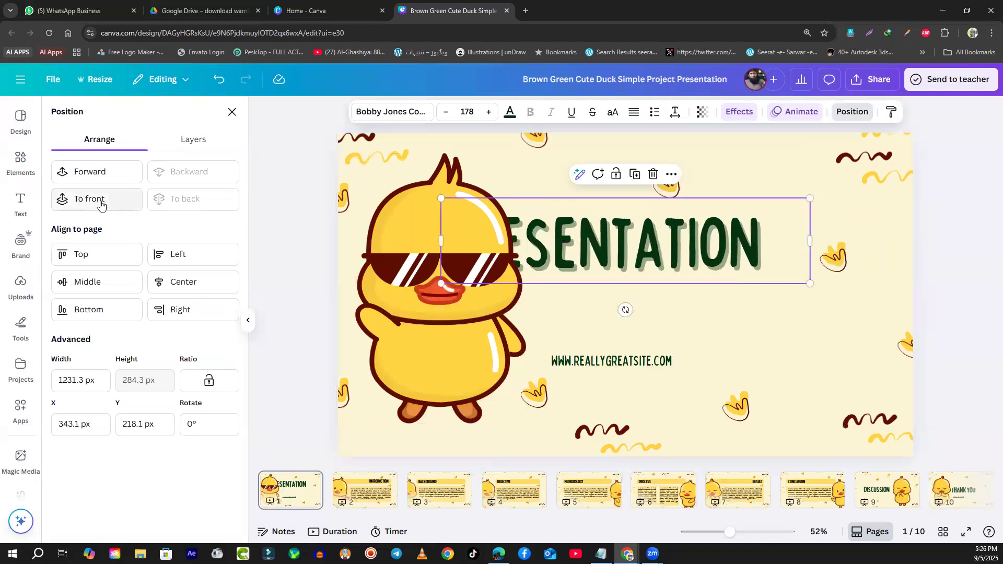
left_click(105, 178)
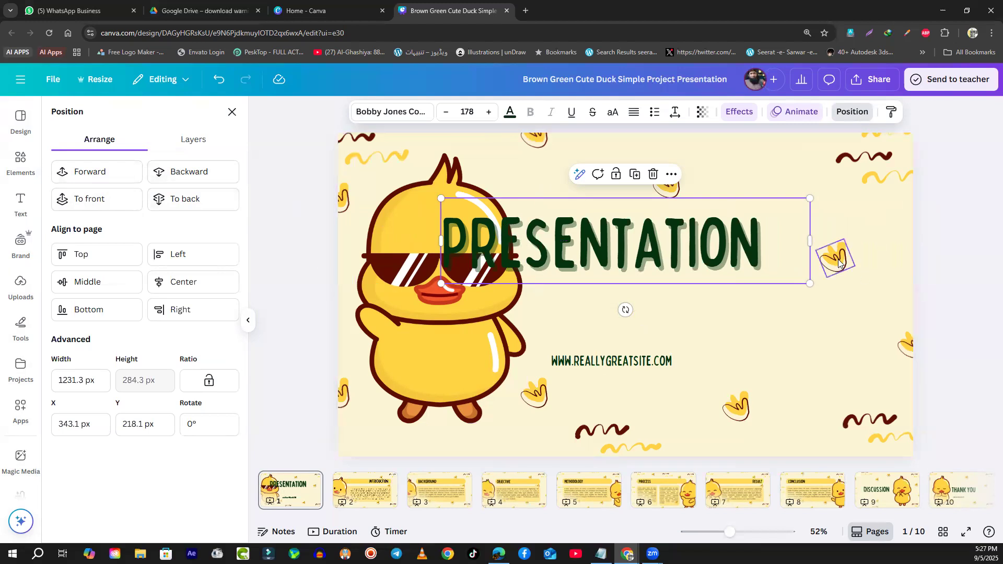
- Move the heading to about X 552.8, Y 94.3 px and place the website text under its right end at about X 1355.2, Y 350 px
left_click_drag(569, 252, 728, 235)
key("ctrl+z")
key("ctrl+z")
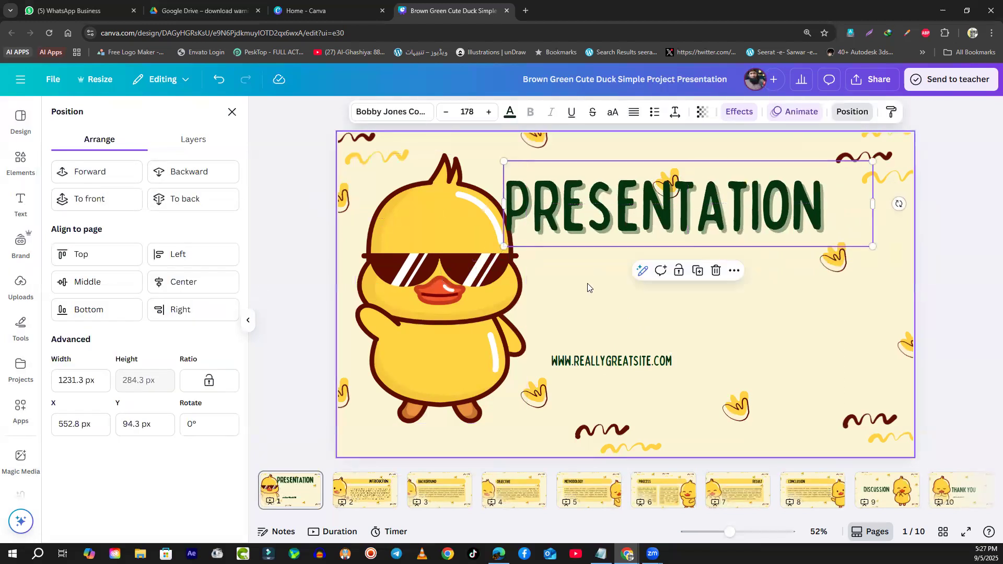
left_click_drag(638, 365, 852, 234)
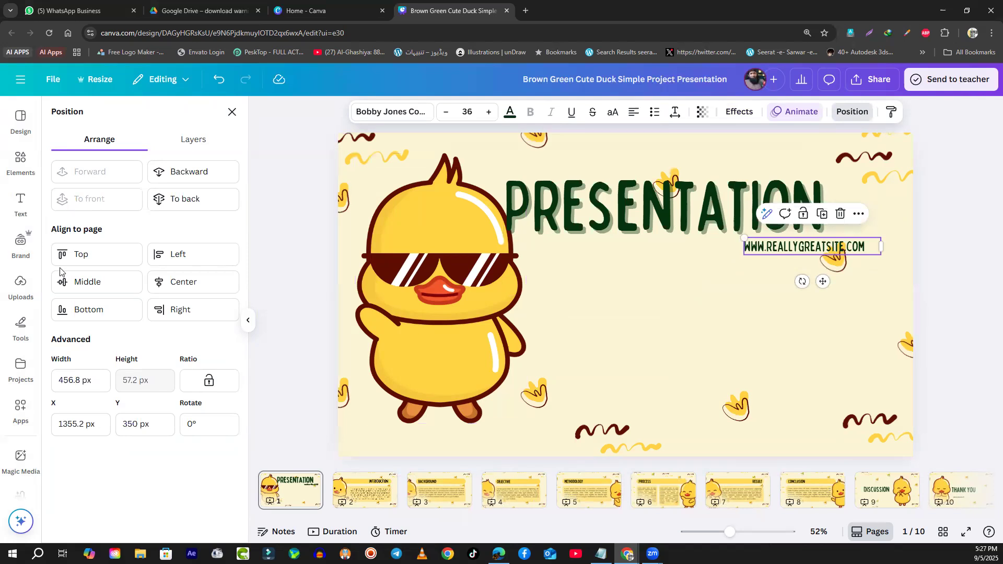
- Add a circle shape to the slide and shift it a little to the right below the heading
left_click(20, 159)
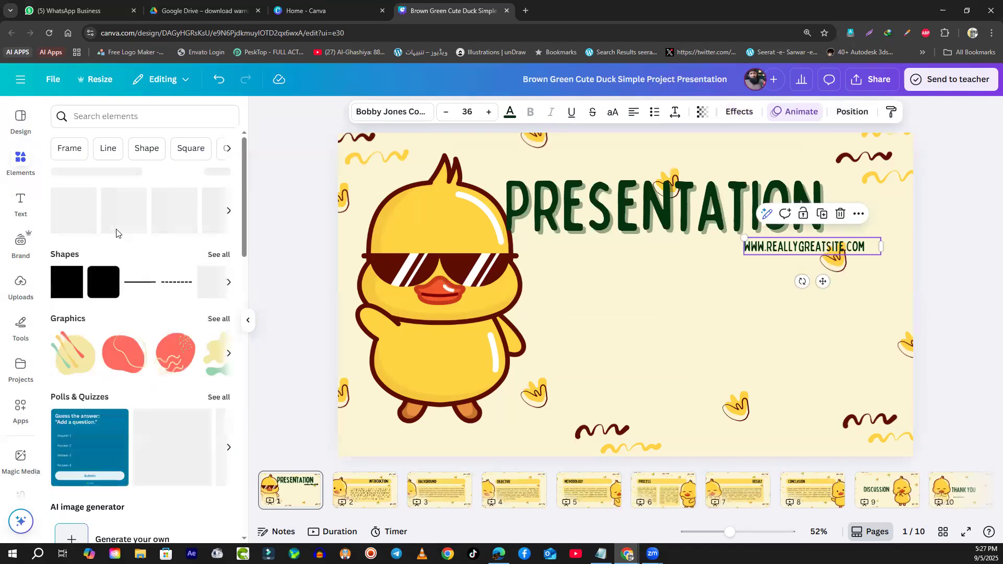
left_click(215, 289)
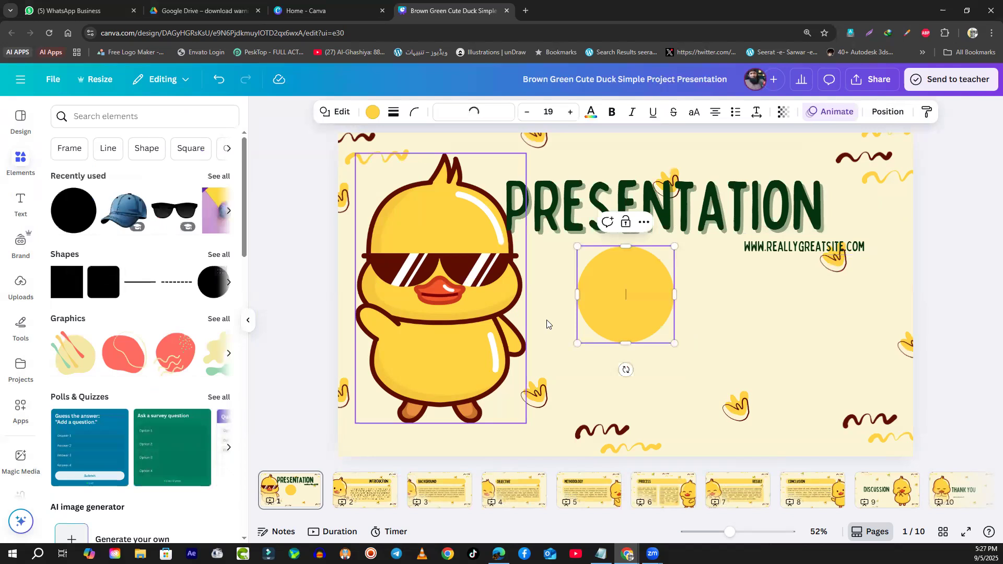
left_click(697, 323)
left_click_drag(659, 312, 698, 312)
- Add a rounded square, fill it with dark green #06340a, and position it overlapping the circle's upper right part
left_click(110, 294)
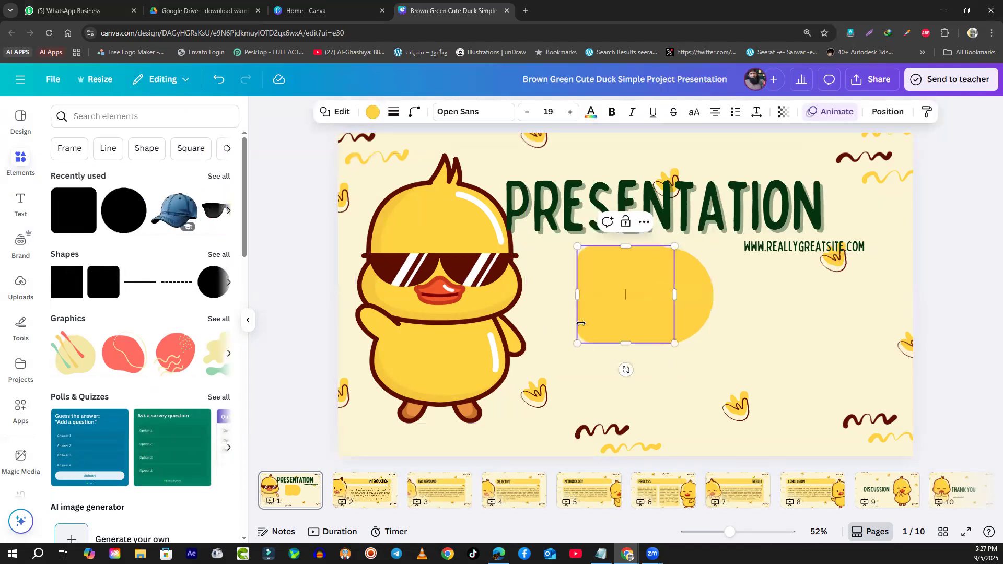
left_click_drag(680, 330, 753, 340)
left_click(373, 112)
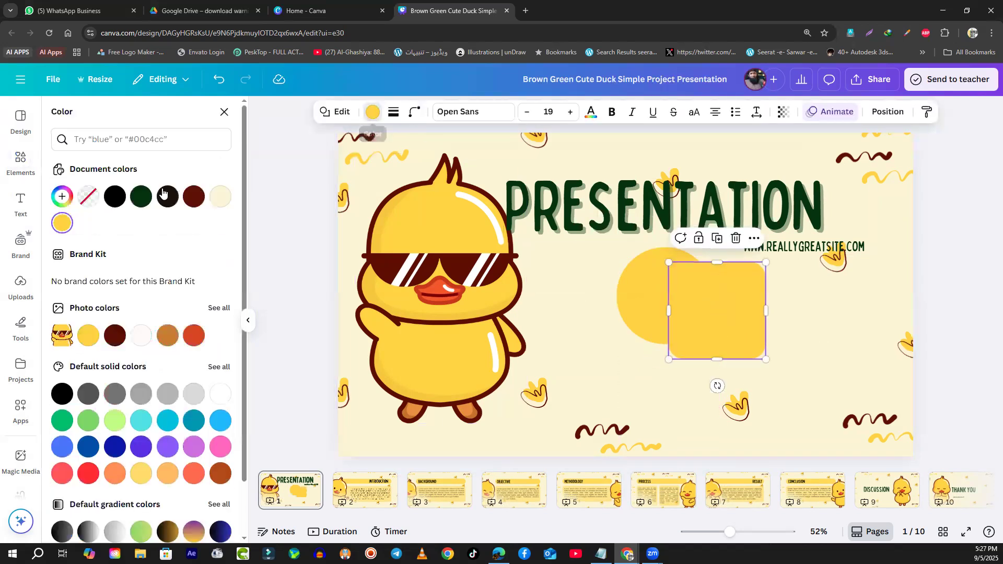
left_click(167, 196)
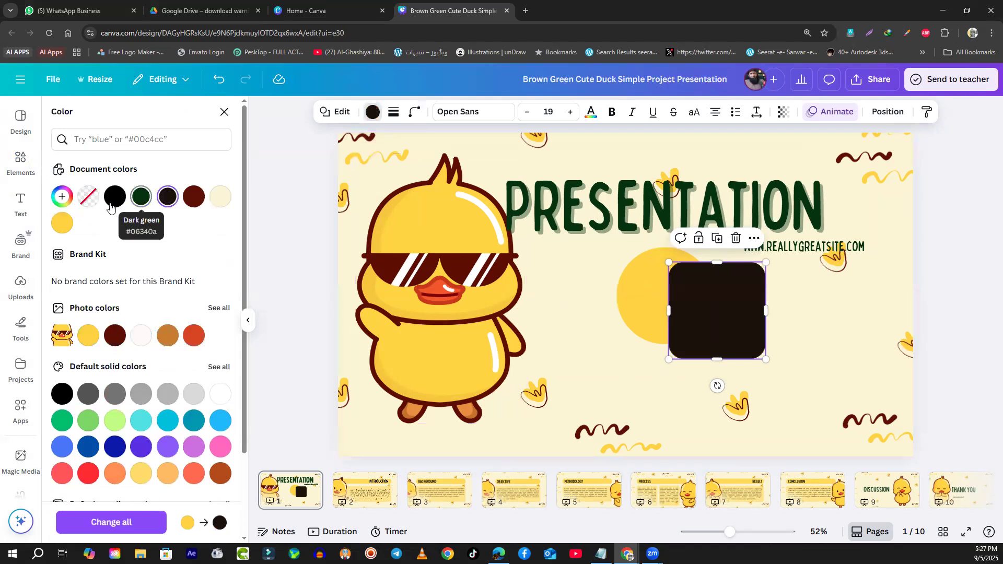
left_click(141, 196)
left_click_drag(729, 308, 714, 282)
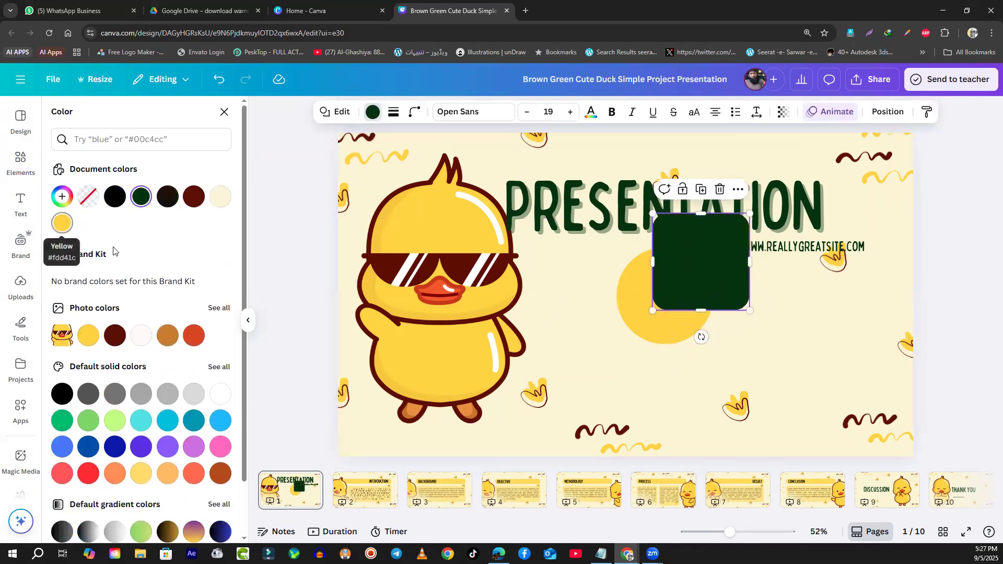
- Add an upright triangle from the shapes library and fill it with the orange-red photo color
left_click(22, 163)
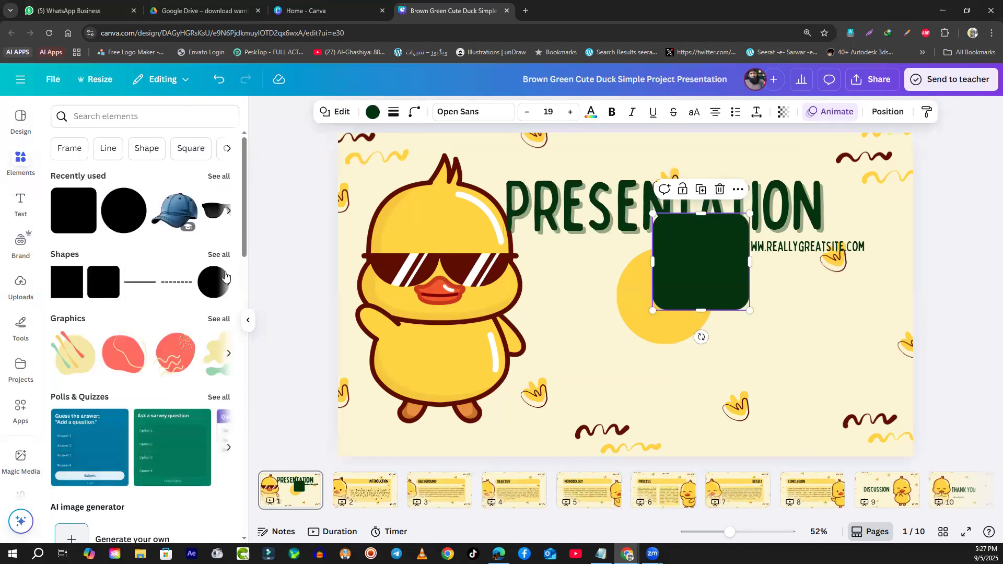
left_click(222, 255)
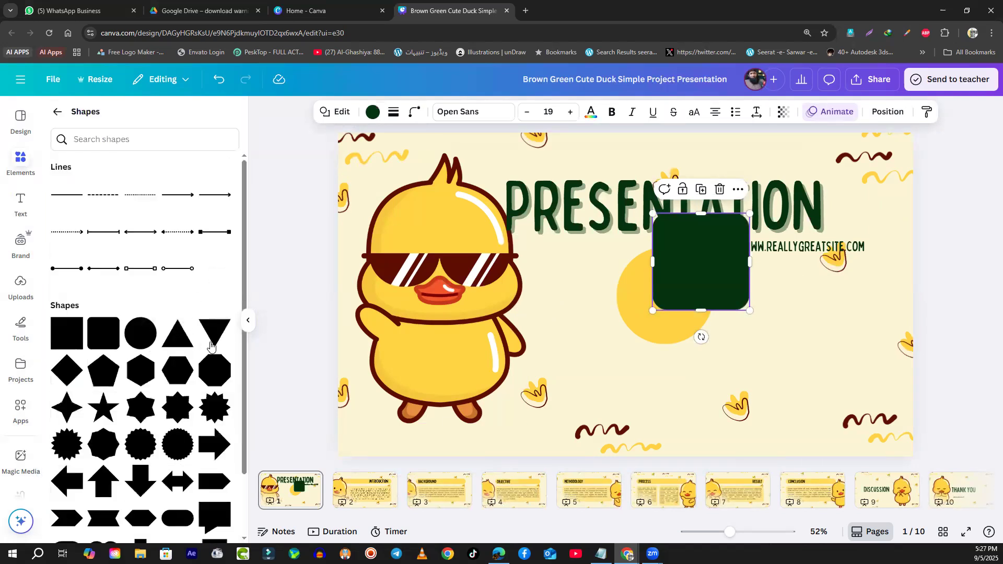
left_click(176, 332)
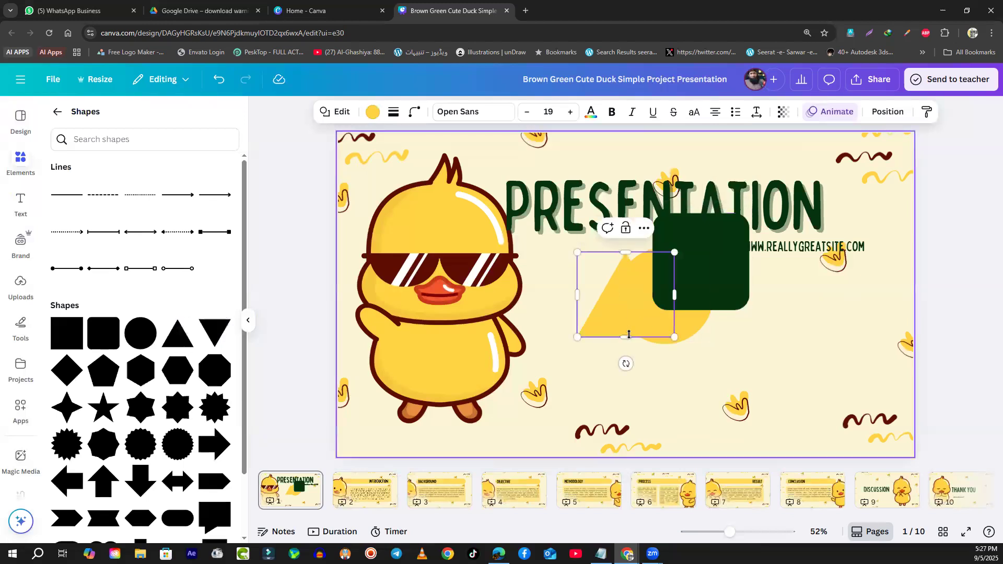
left_click(373, 111)
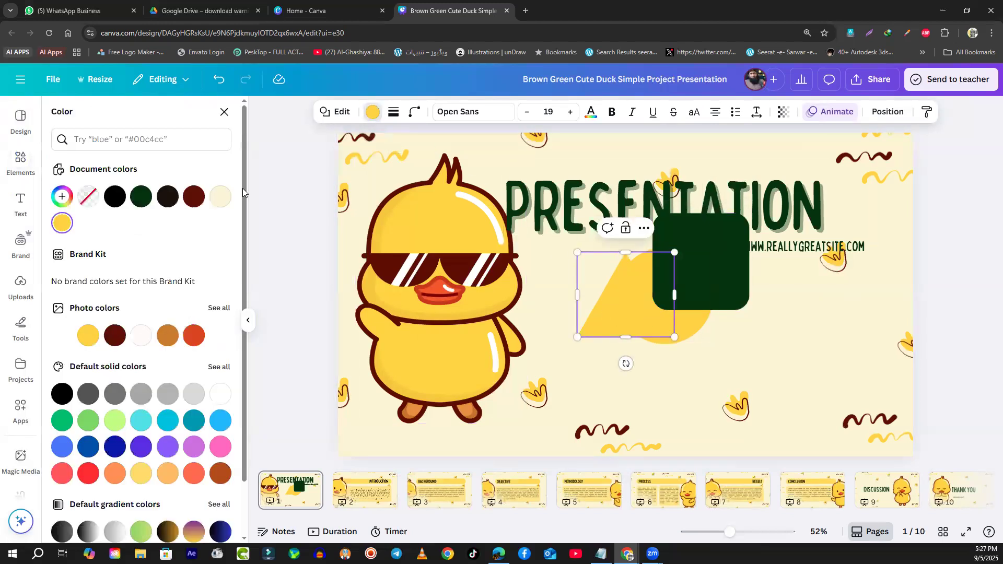
left_click(194, 335)
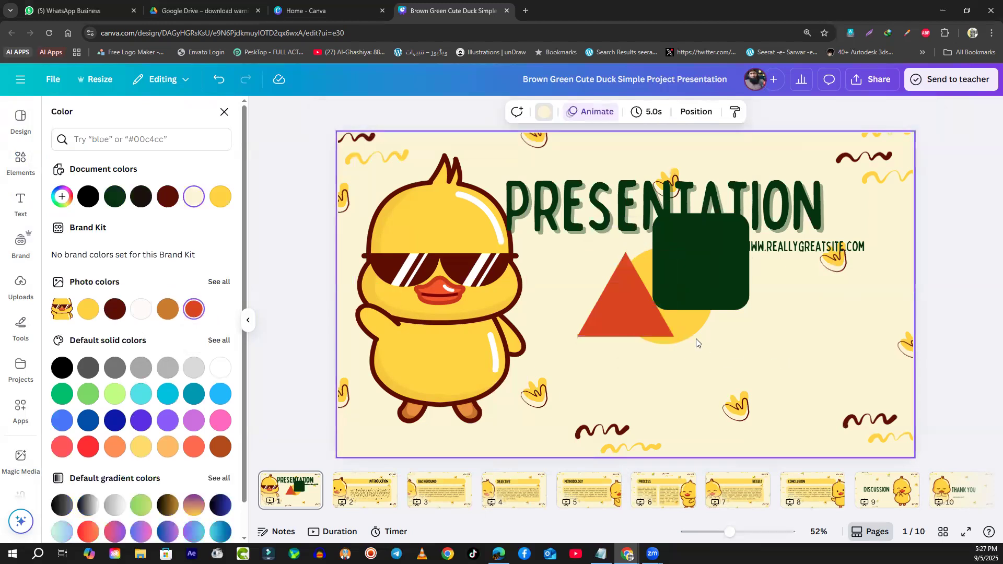
- Shift the green square slightly down and place the orange-red triangle lower so it overlaps both the yellow circle and the square
left_click_drag(648, 318, 739, 335)
left_click_drag(665, 237, 669, 250)
left_click(725, 339)
left_click_drag(725, 339, 690, 343)
left_click(834, 353)
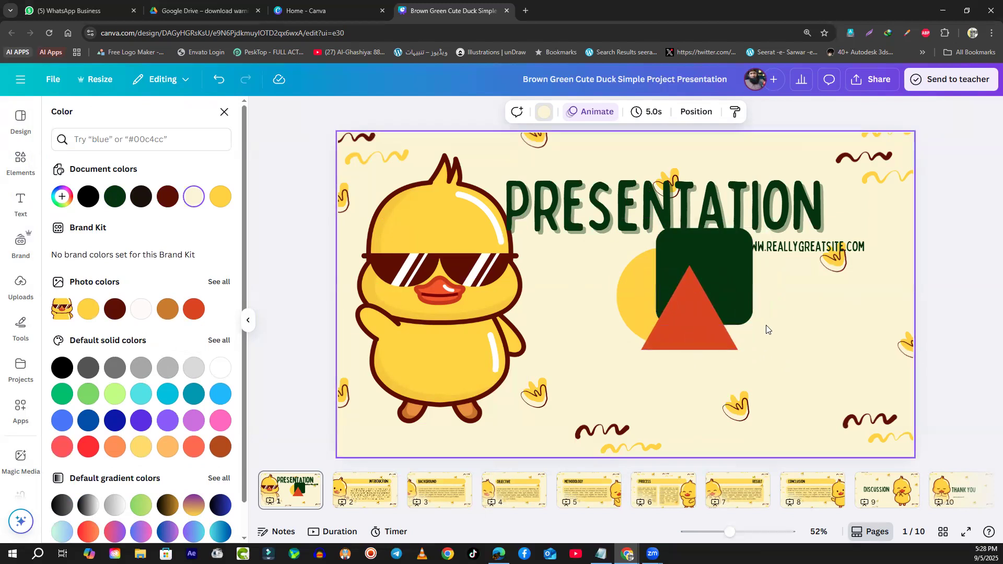
left_click(634, 278)
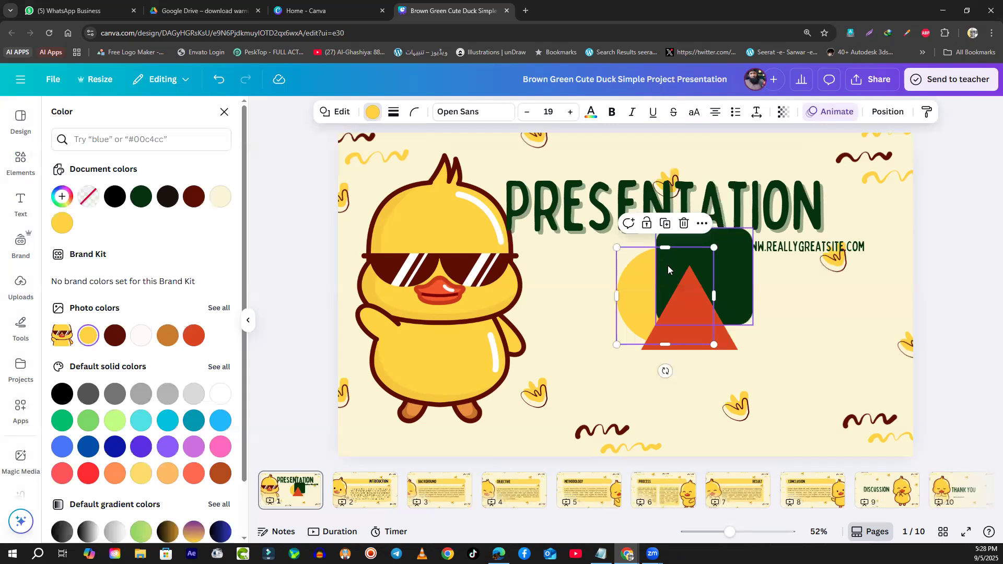
left_click(730, 343)
left_click(721, 340)
left_click(784, 348)
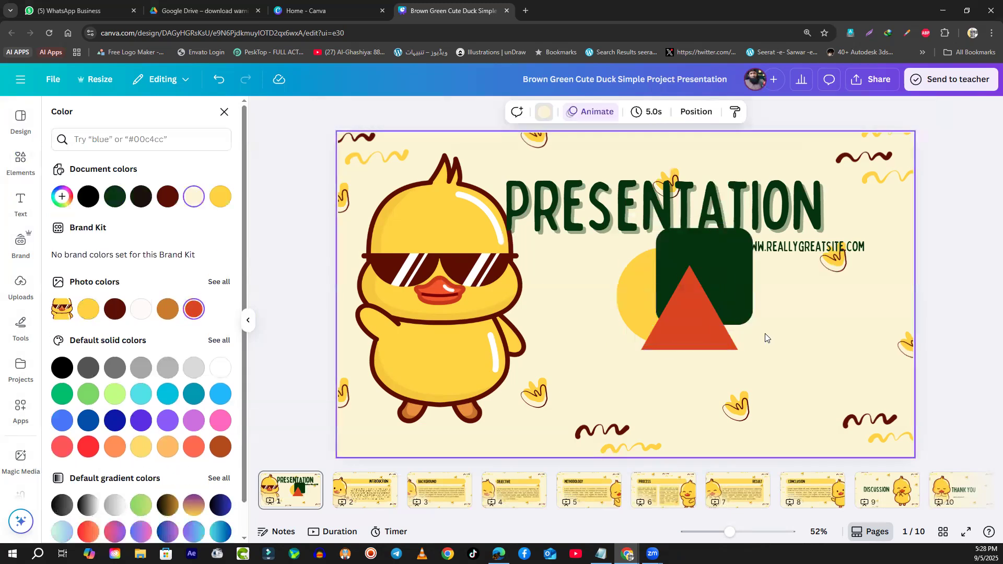
- Move the yellow circle forward two levels above the square and triangle and backward two levels, doing this round twice
left_click(630, 270)
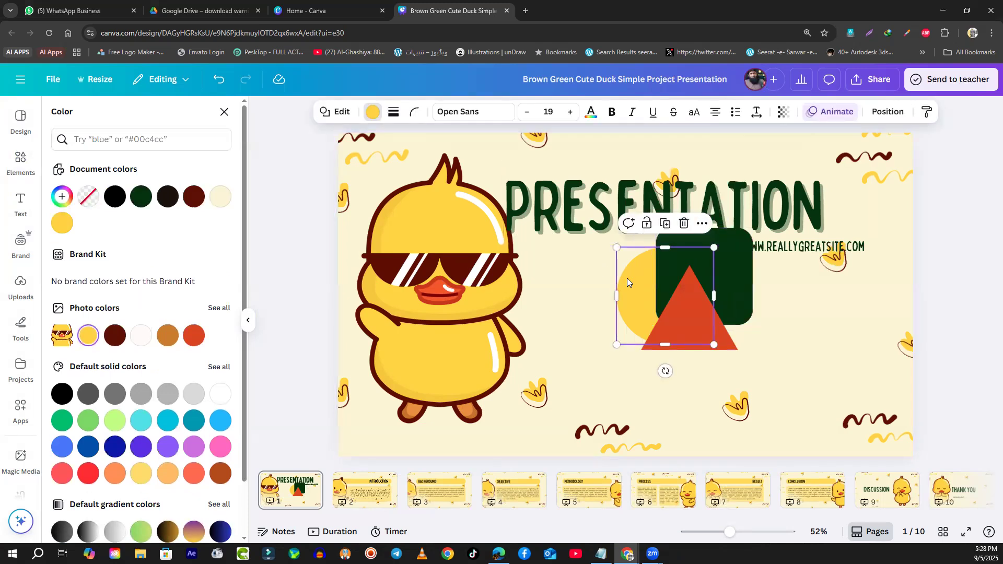
left_click(888, 112)
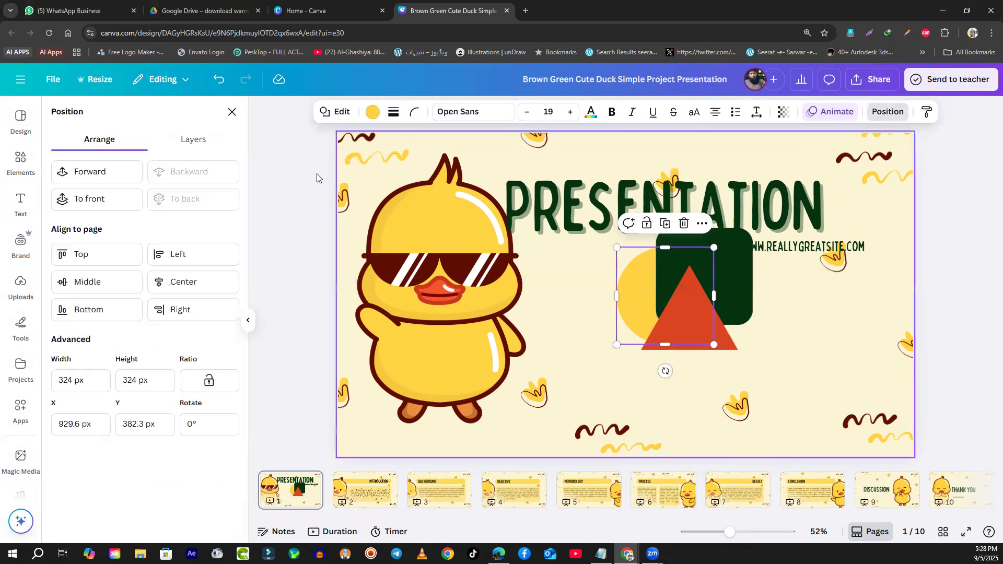
left_click(87, 181)
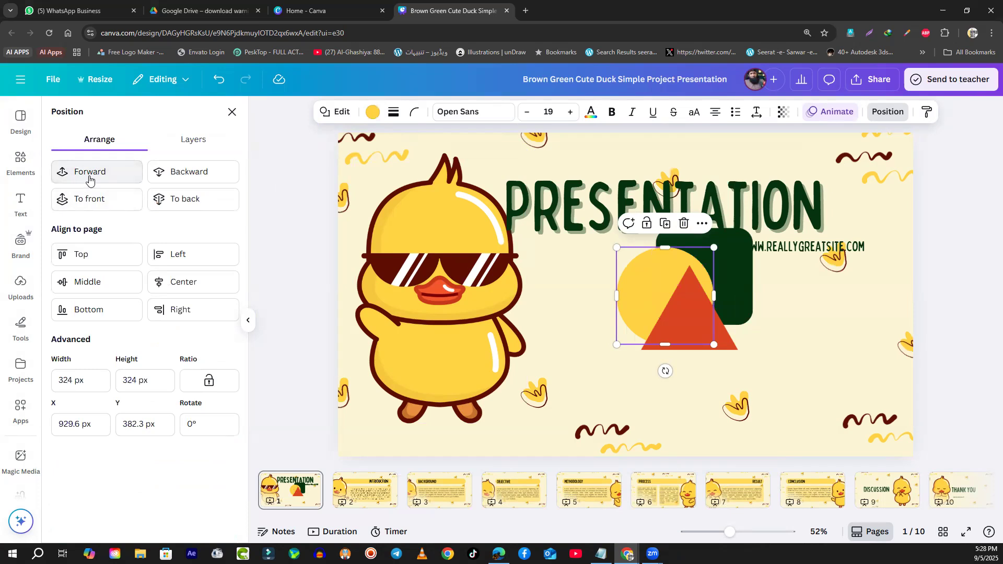
left_click(91, 178)
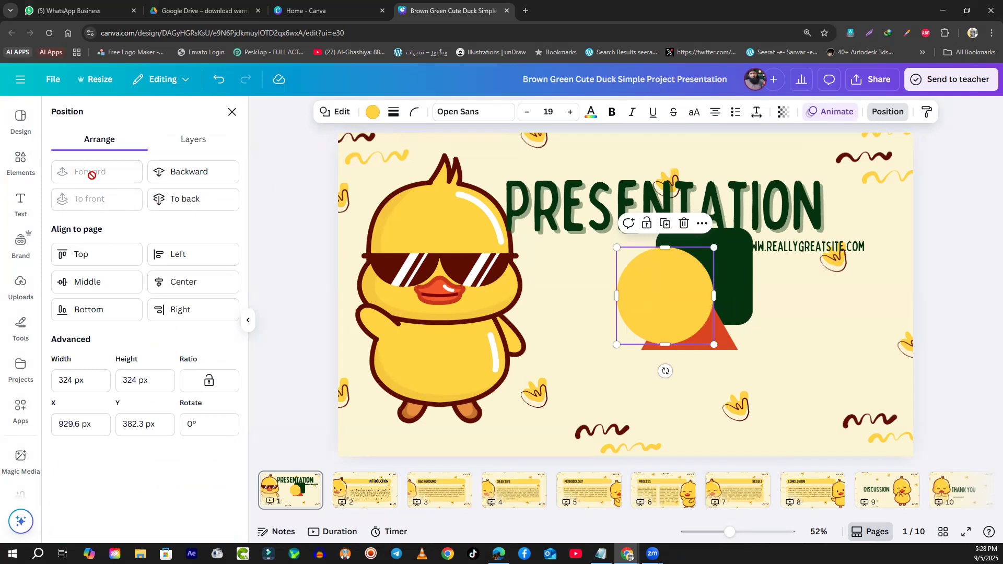
left_click(177, 179)
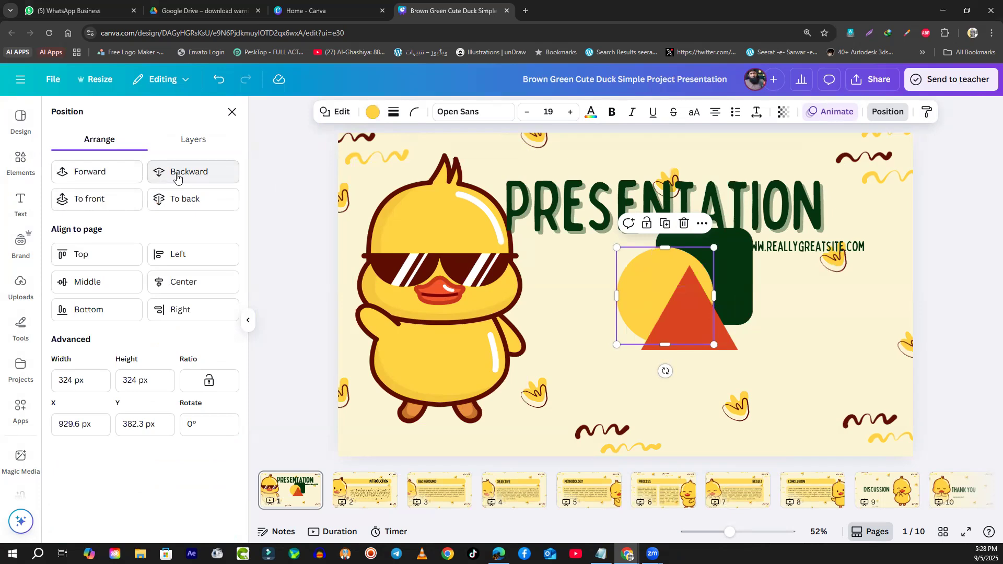
left_click(178, 177)
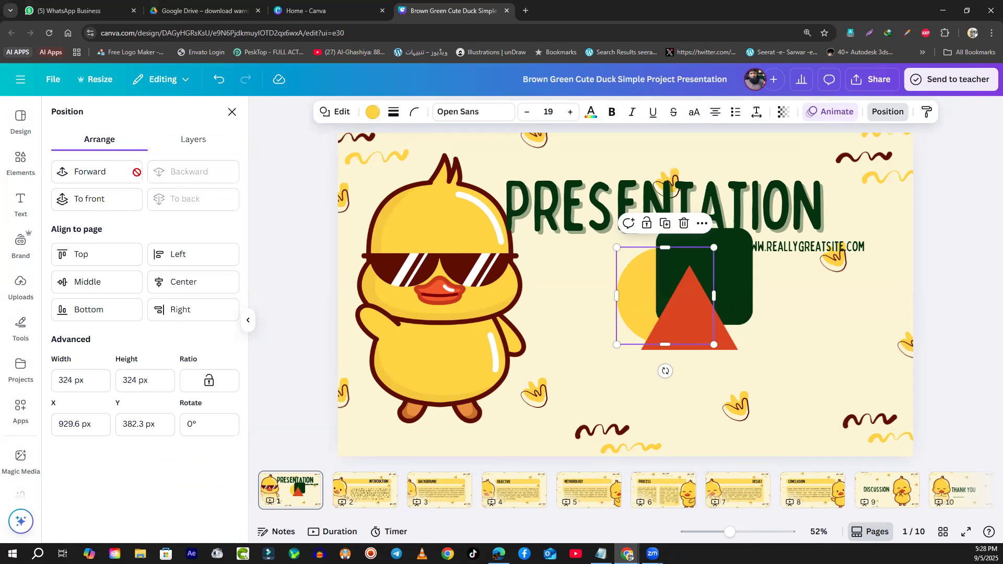
left_click(74, 176)
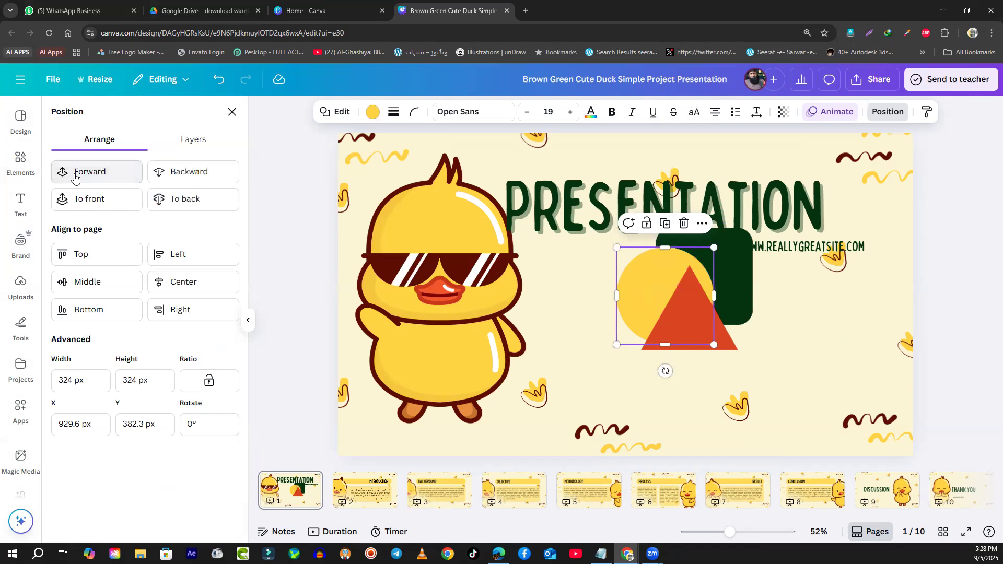
left_click(76, 176)
left_click(202, 177)
left_click(202, 177)
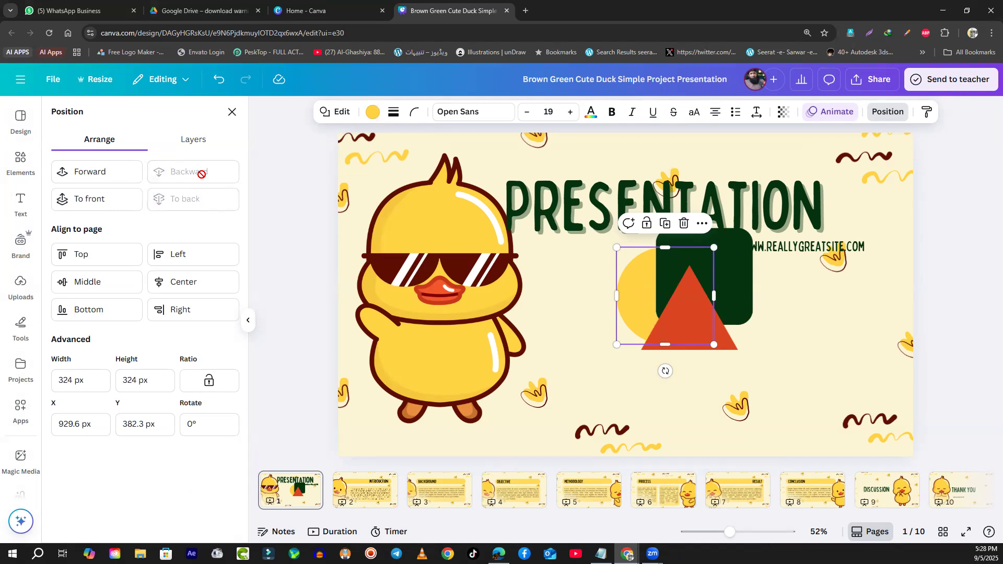
- Bring the yellow circle straight to the front of all shapes and send it to the back, alternating five times
left_click(92, 206)
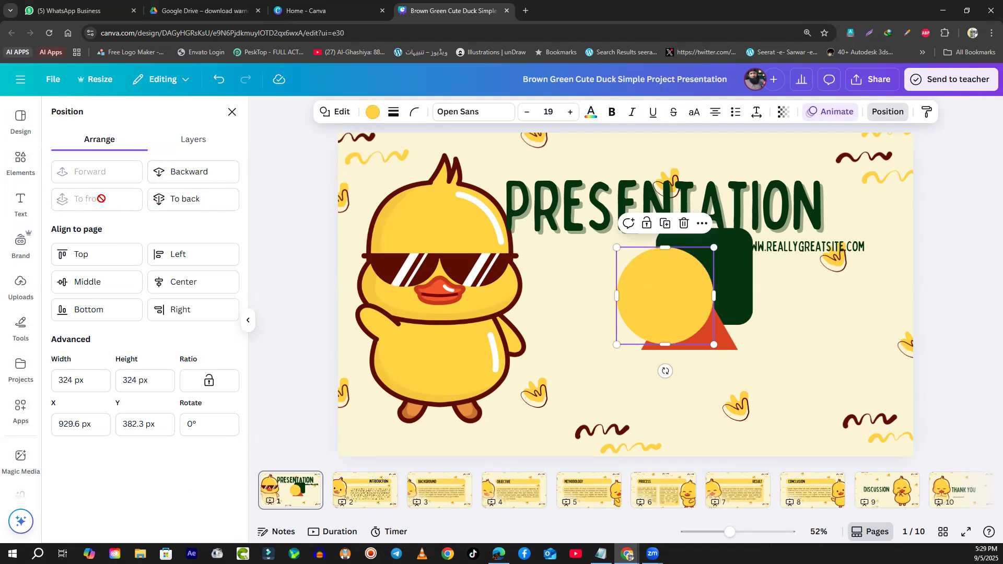
left_click(184, 200)
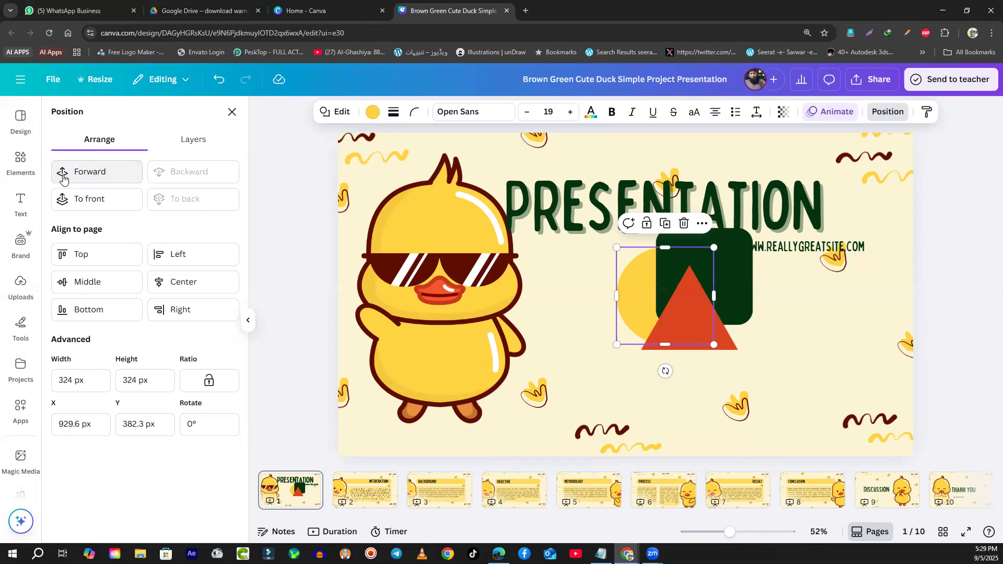
left_click(63, 203)
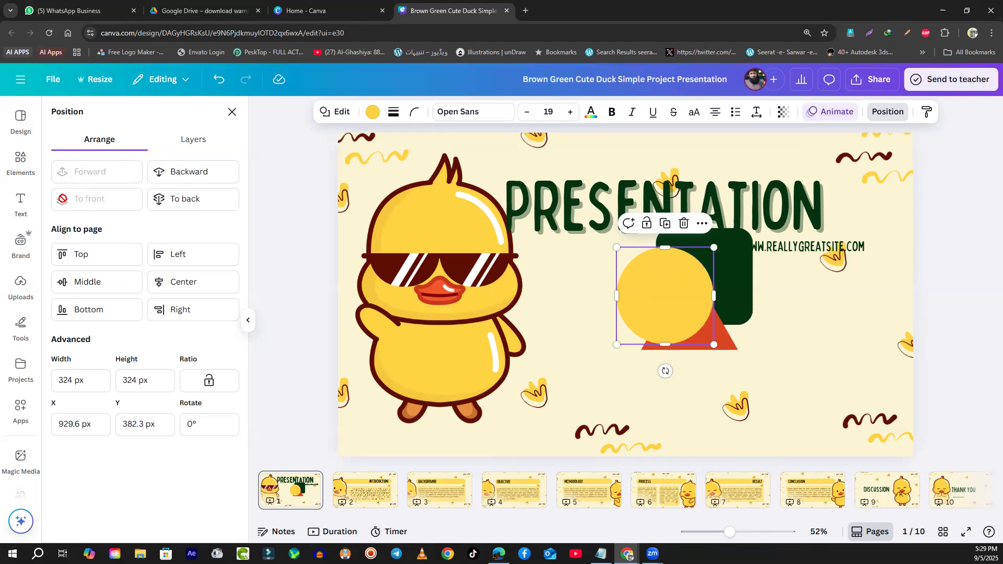
left_click(160, 199)
left_click(64, 201)
left_click(159, 197)
left_click(96, 203)
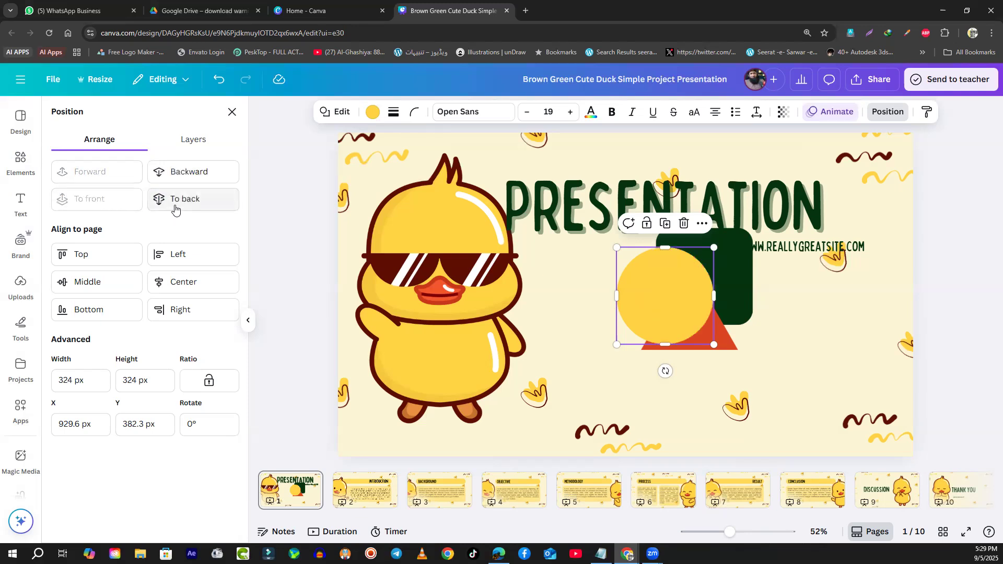
left_click(175, 209)
left_click(112, 203)
left_click(164, 200)
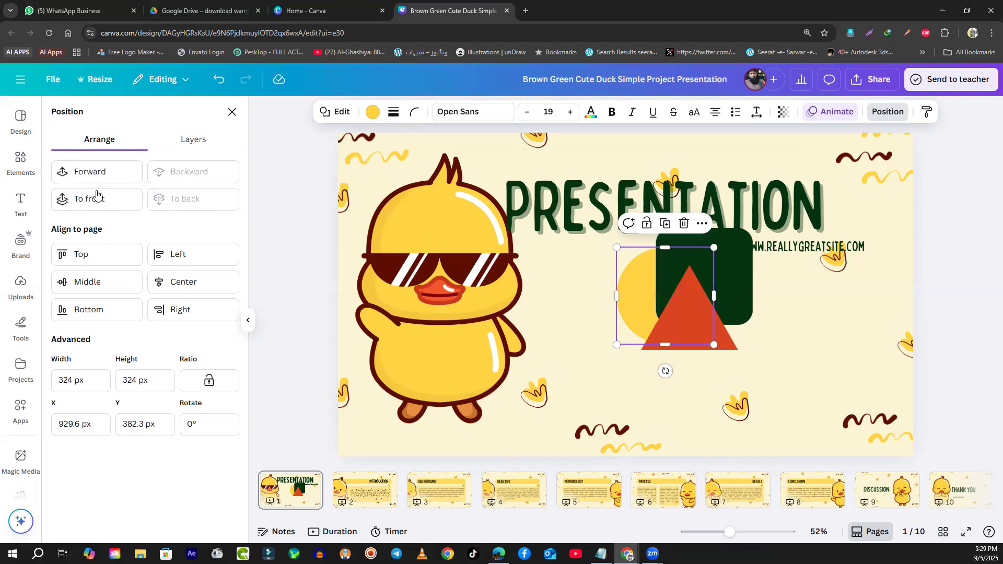
- Raise the yellow circle one level at a time to the top of the shapes and lower it step by step behind them
left_click(90, 176)
left_click(90, 177)
left_click(171, 174)
left_click(180, 172)
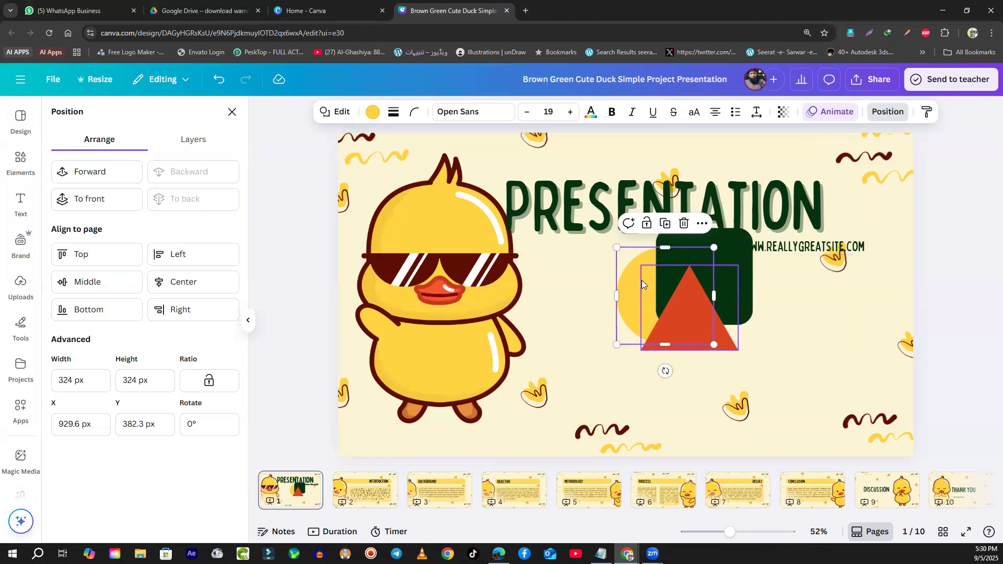
- Examine the full list of actions available for the yellow circle, including its layer-order commands and their shortcuts
right_click(641, 306)
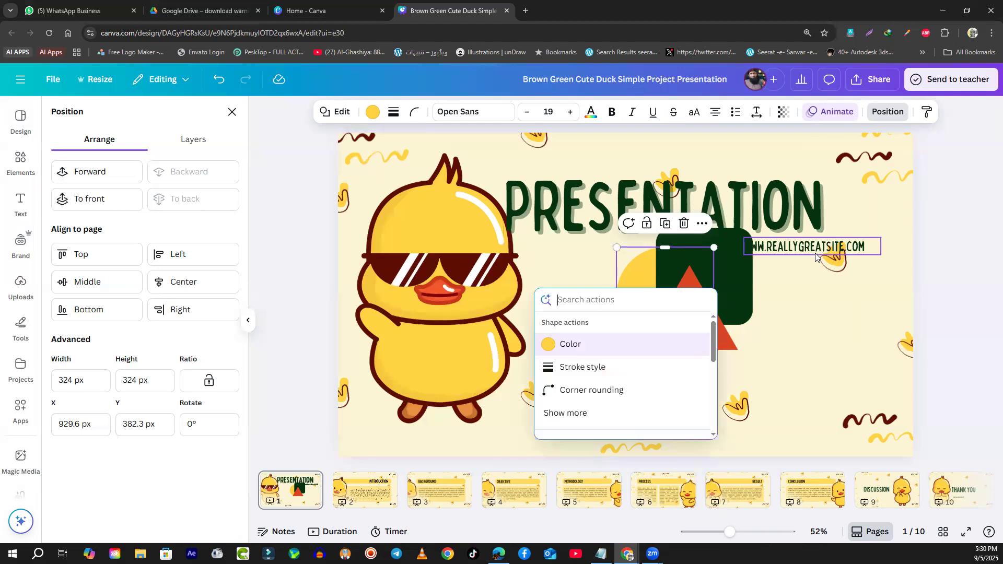
scroll(608, 397, "down", 5)
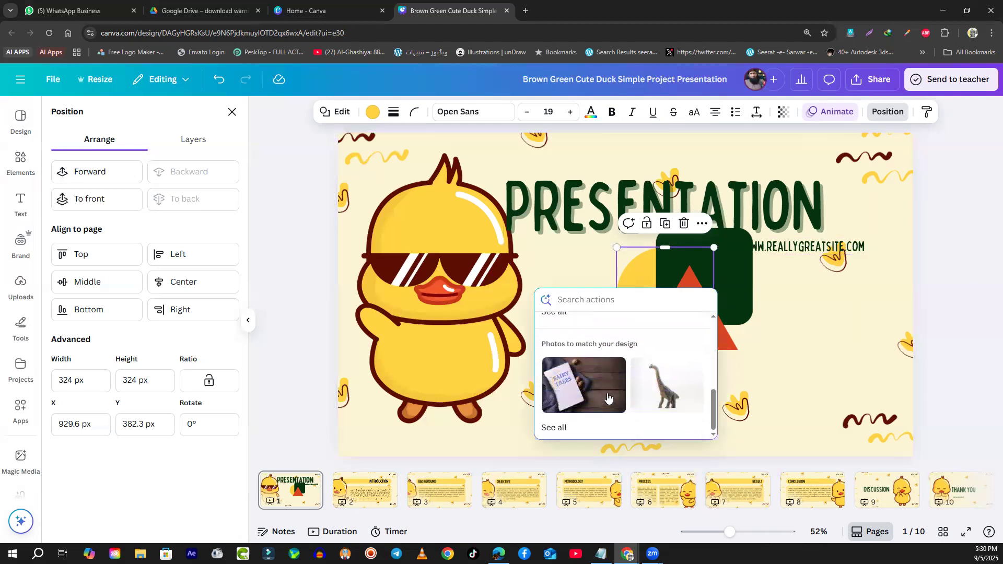
scroll(608, 397, "up", 5)
left_click(584, 410)
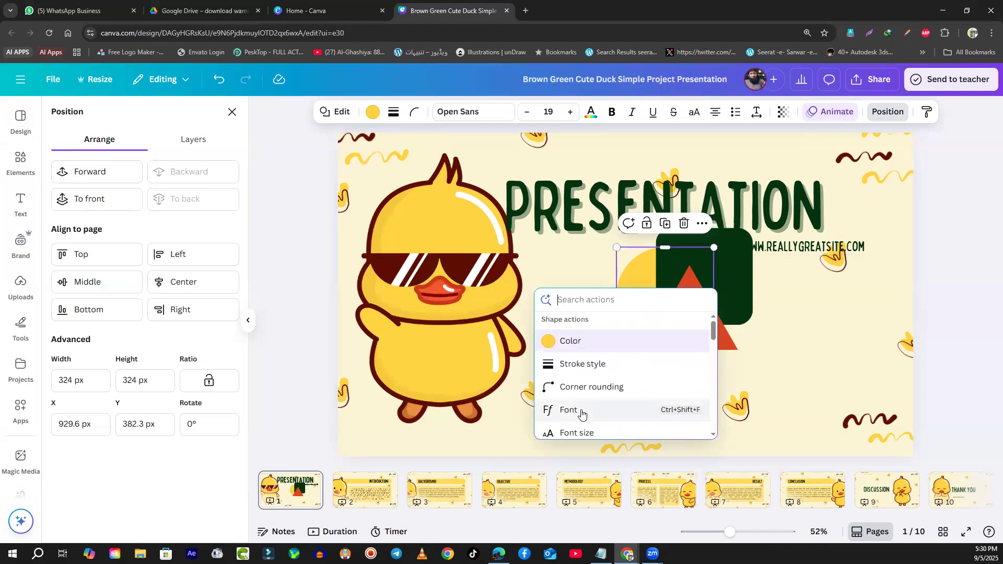
scroll(584, 410, "down", 2)
scroll(585, 410, "down", 2)
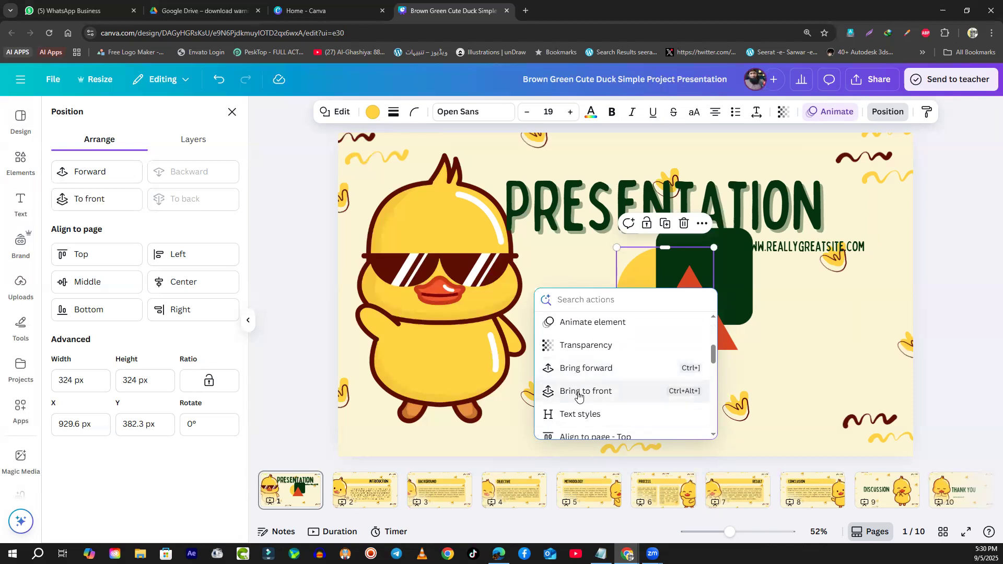
scroll(578, 396, "down", 6)
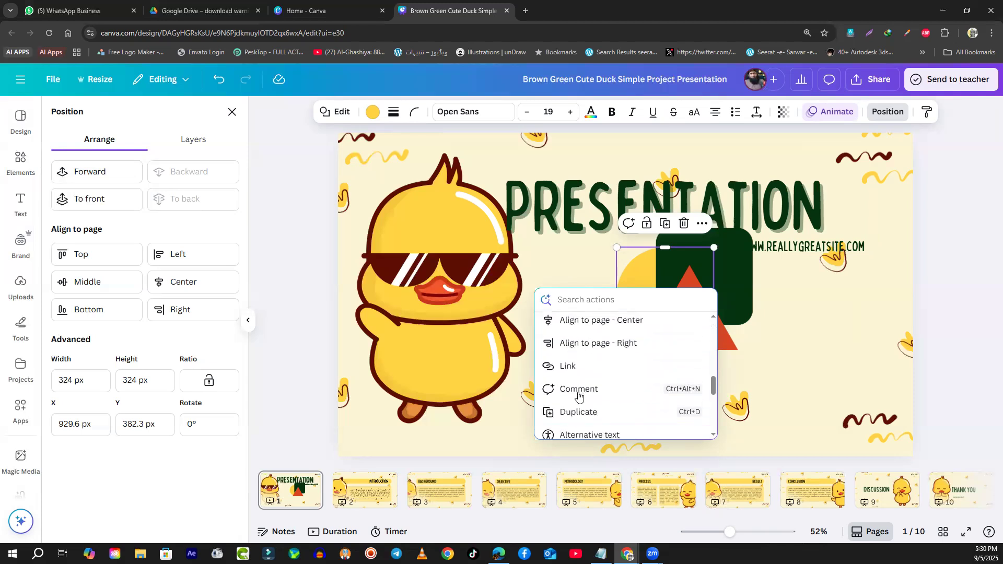
scroll(578, 395, "down", 2)
scroll(579, 395, "up", 6)
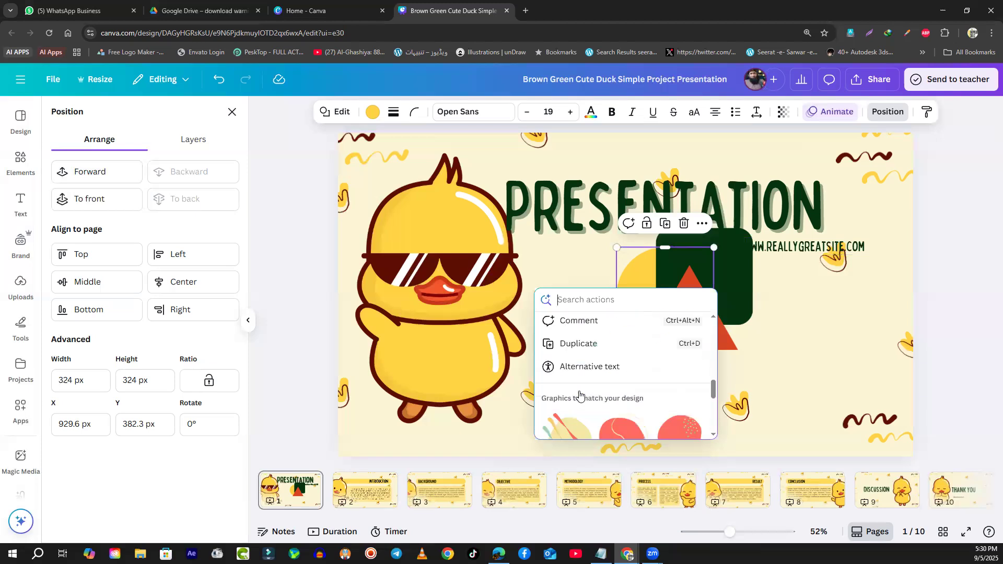
scroll(579, 394, "up", 4)
scroll(579, 392, "down", 3)
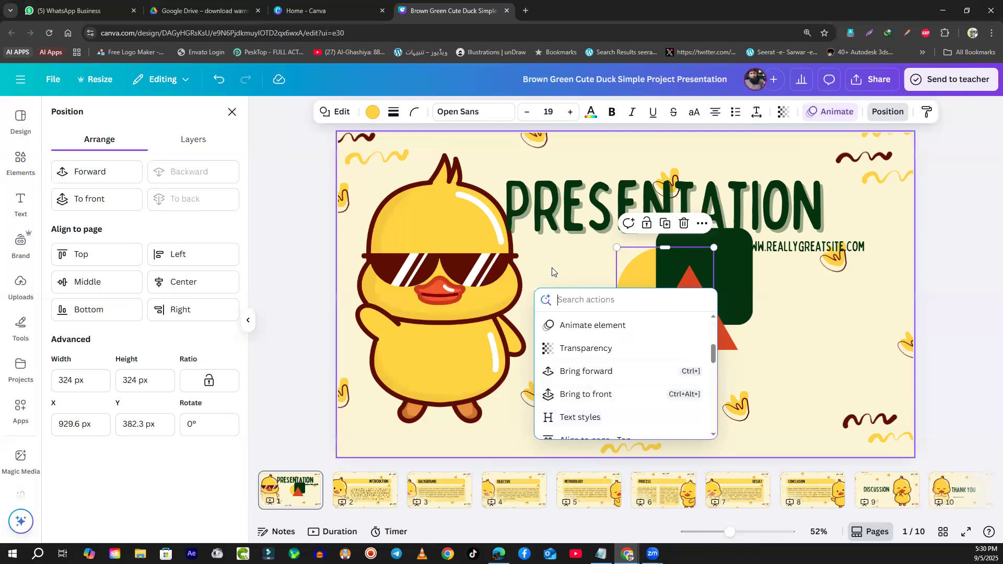
left_click(566, 272)
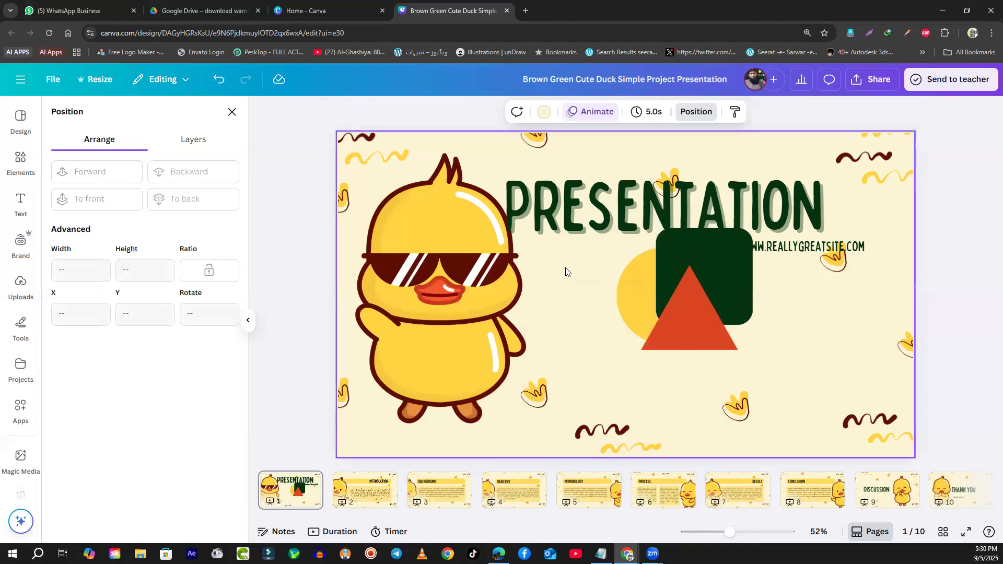
- Use the layer-order shortcuts to raise the yellow circle two levels and lower it two levels, repeating the sequence twice
left_click(636, 295)
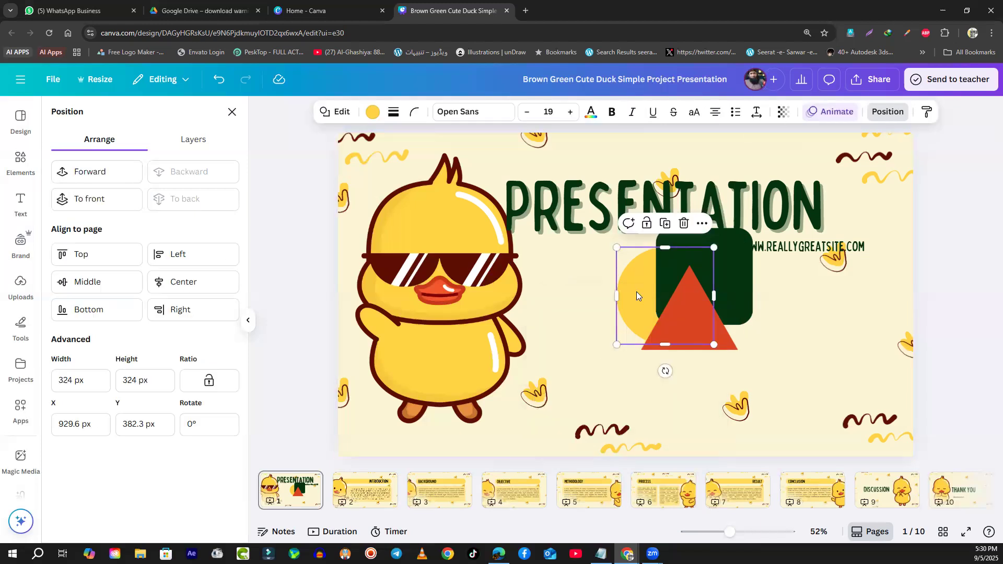
key("ctrl+bracketright")
key("ctrl+bracketright")
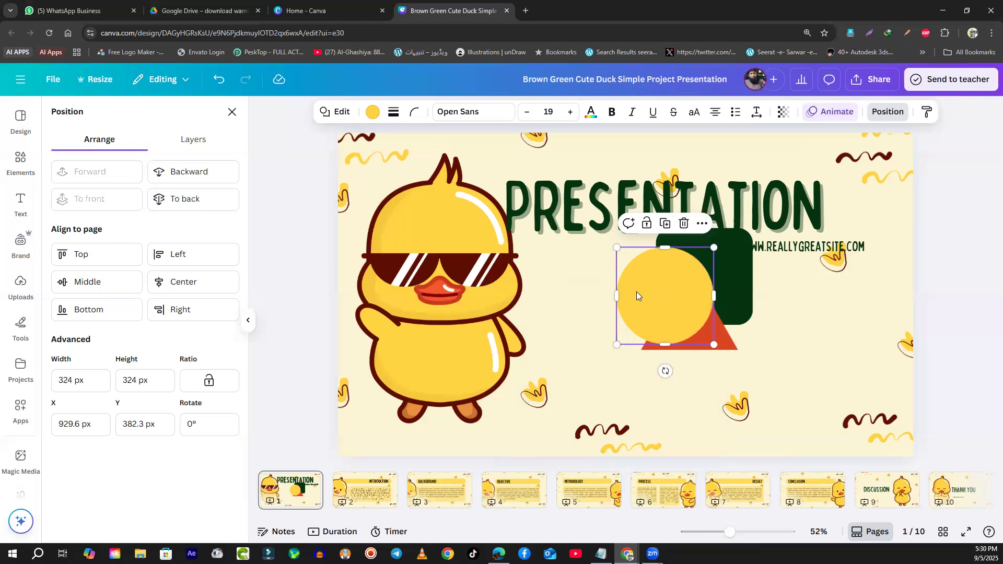
key("ctrl+bracketleft")
key("ctrl+bracketleft")
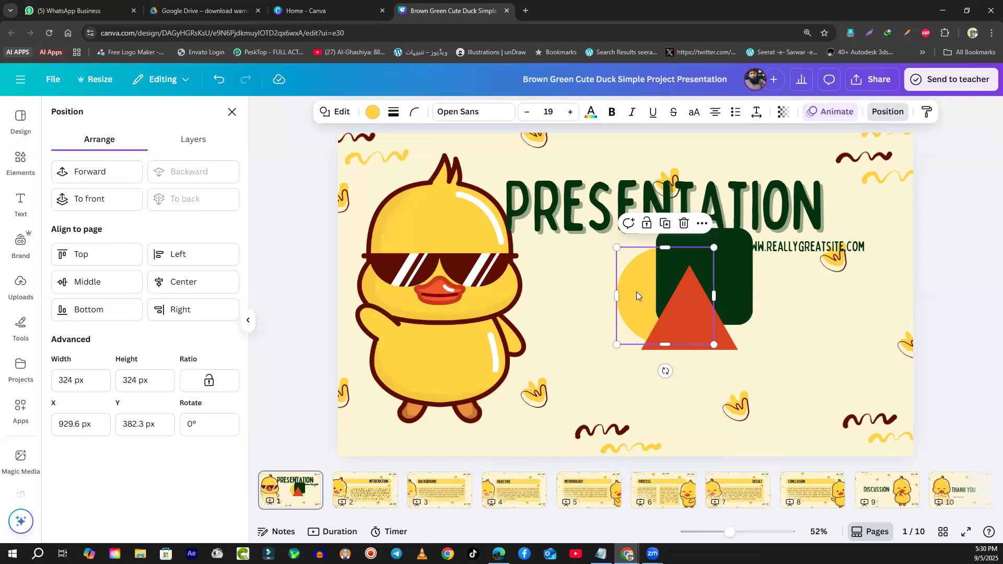
key("ctrl+bracketright")
key("ctrl+bracketright")
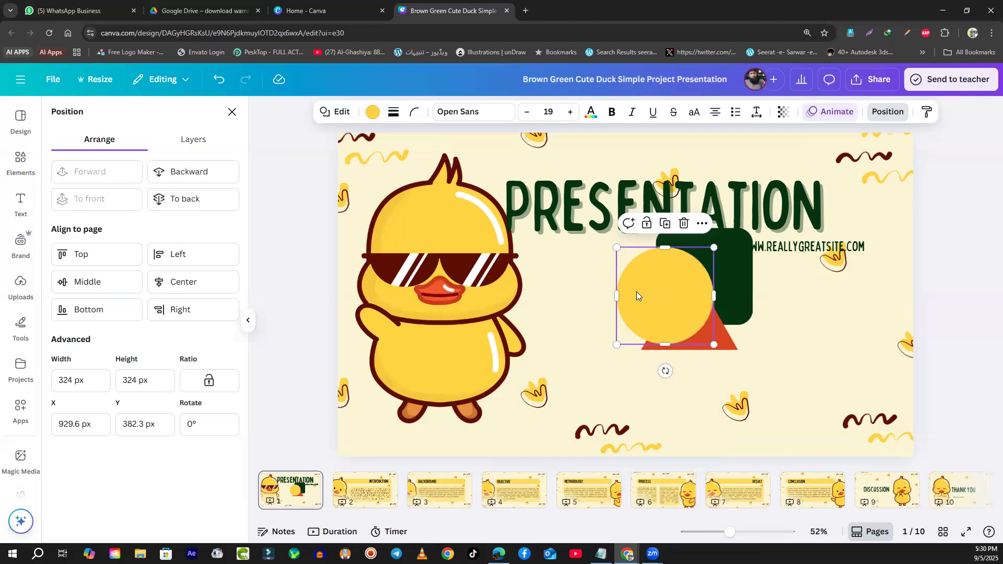
key("ctrl+bracketleft")
key("ctrl+bracketleft")
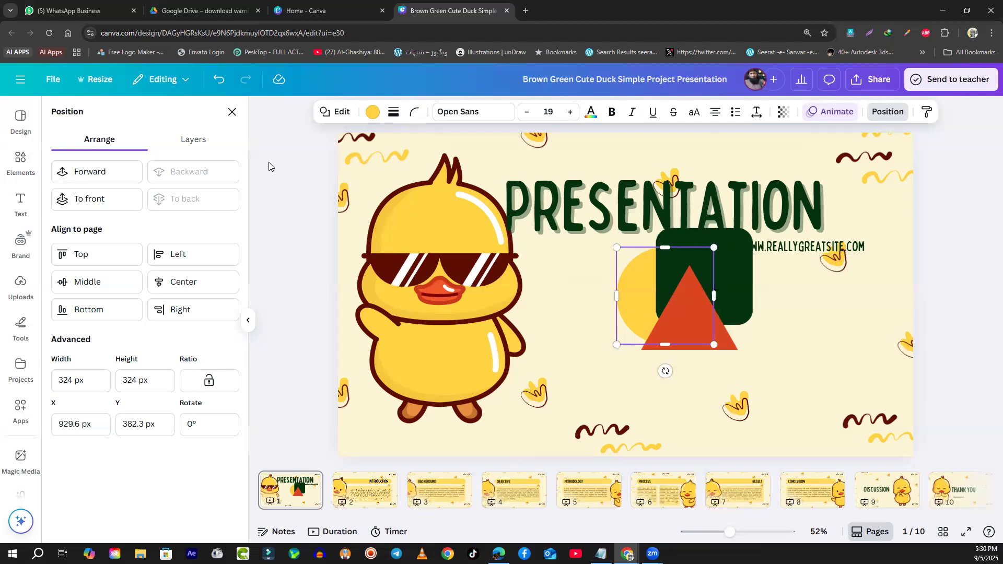
- Review the Bring forward and Bring to front shortcuts among the yellow circle's expanded actions, leaving the circle selected
mouse_move(660, 304)
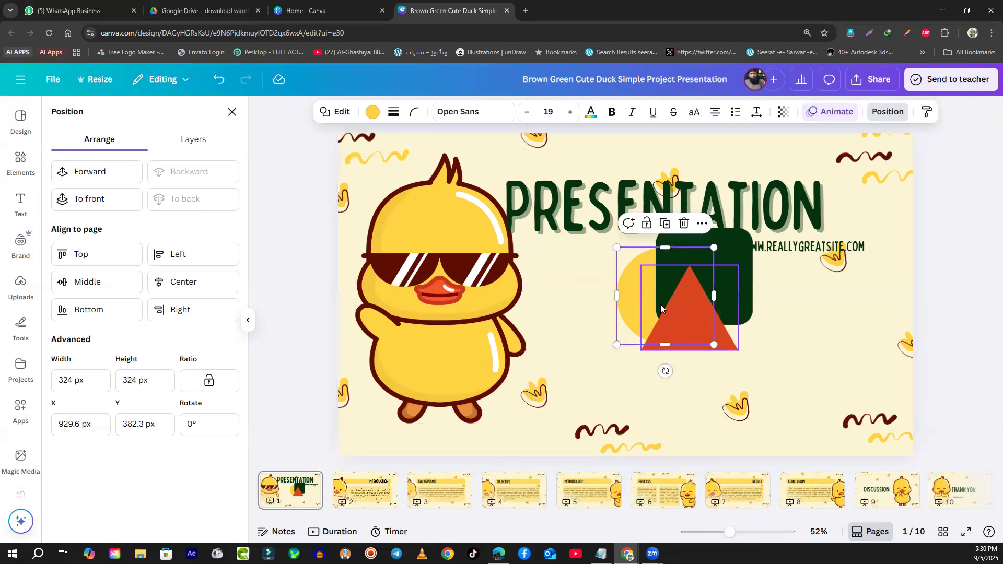
right_click(635, 291)
scroll(612, 391, "down", 3)
scroll(610, 398, "down", 2)
scroll(606, 402, "up", 5)
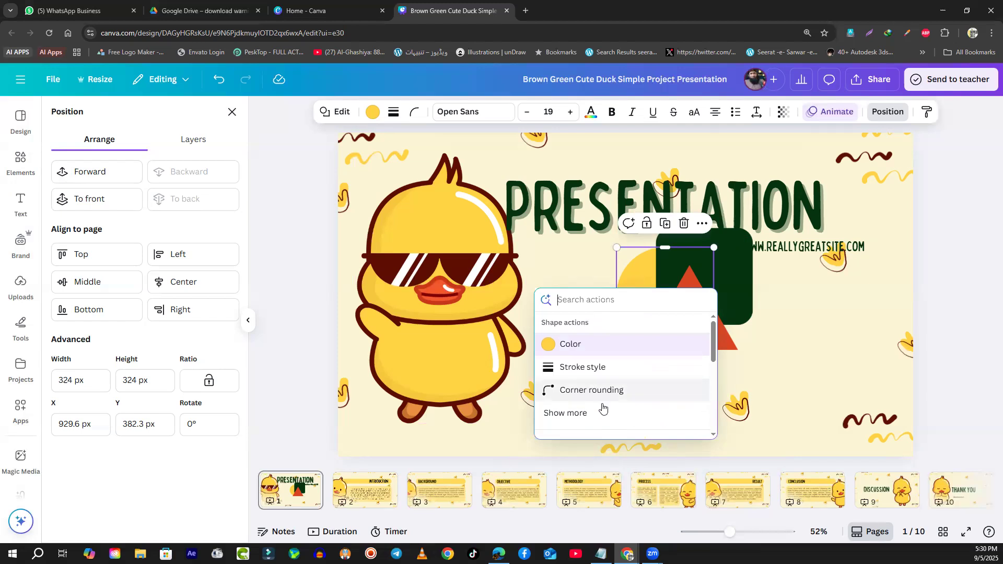
left_click(577, 416)
scroll(578, 410, "down", 2)
scroll(582, 412, "up", 1)
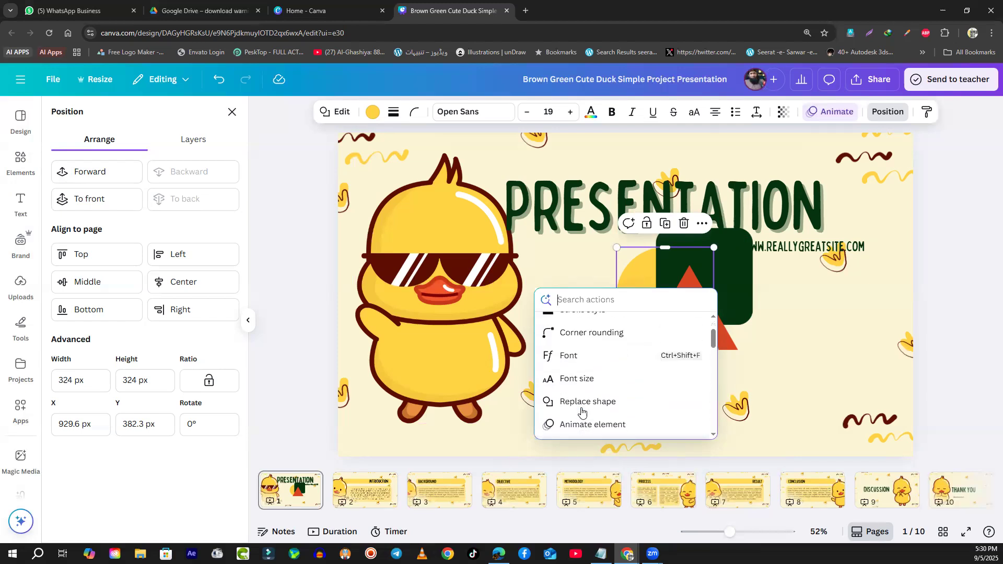
scroll(590, 407, "down", 2)
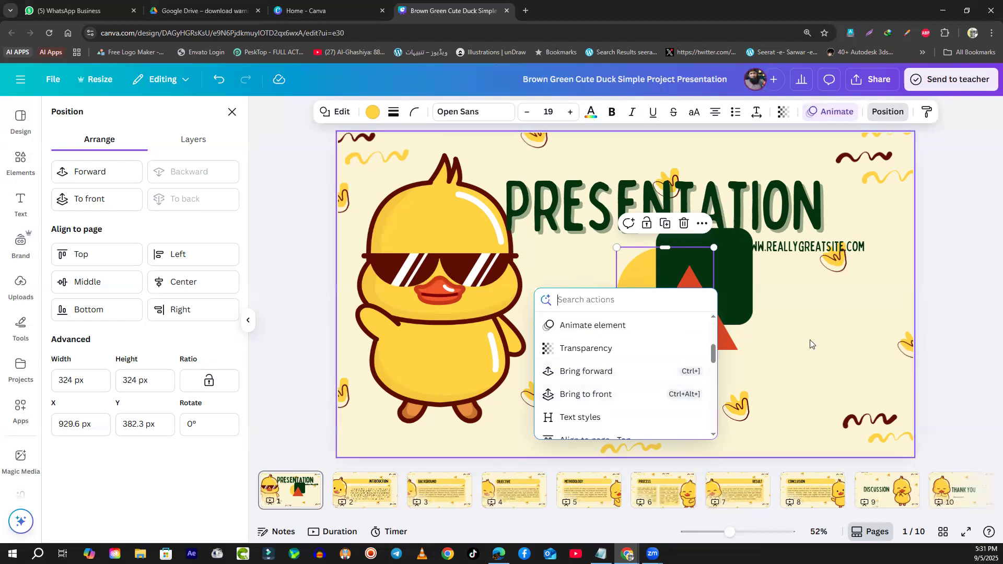
left_click(605, 284)
left_click(626, 282)
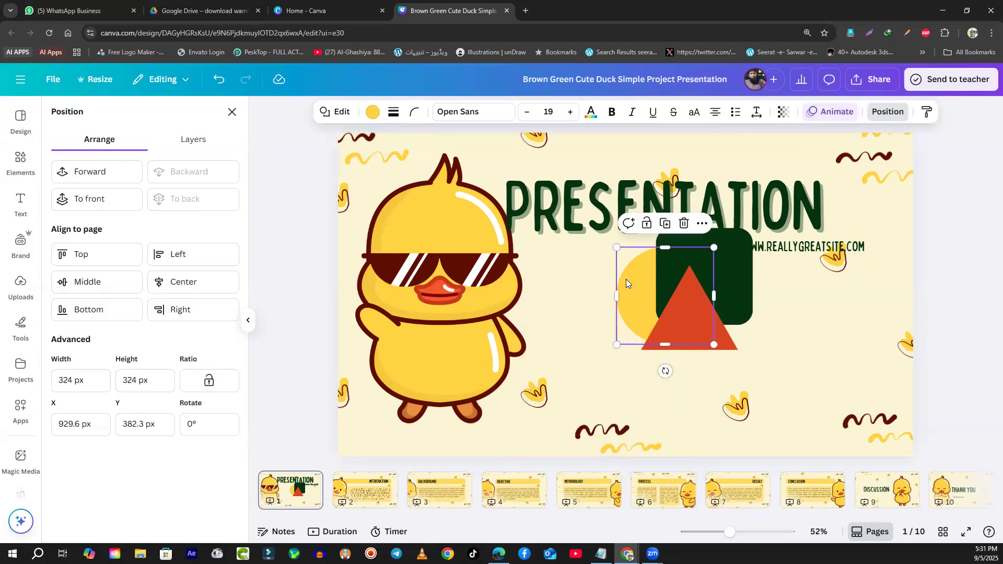
- Bring the yellow circle to the very front of the stack, send it all the way to the back, and deselect it
key("ctrl+alt+bracketright")
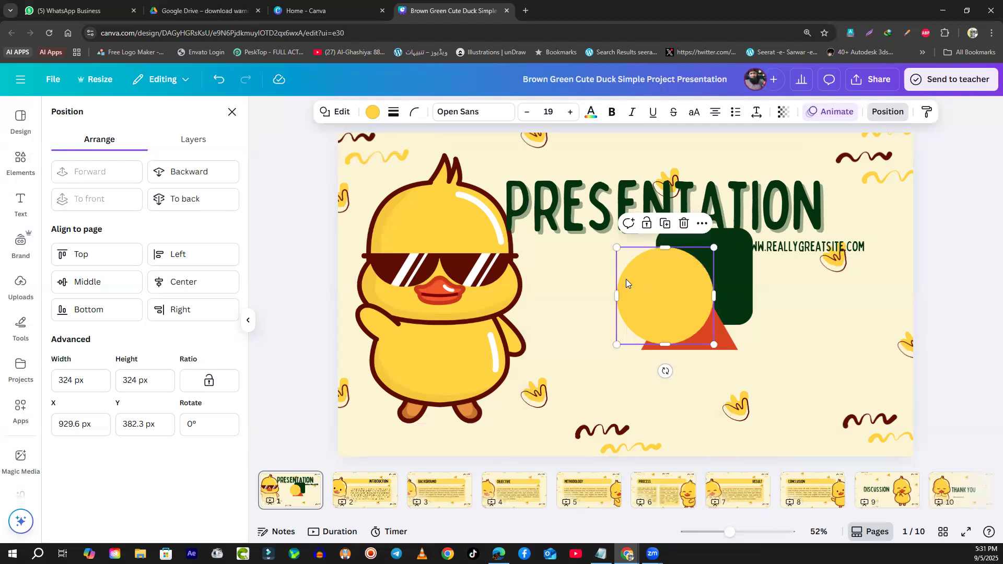
key("ctrl+alt+bracketleft")
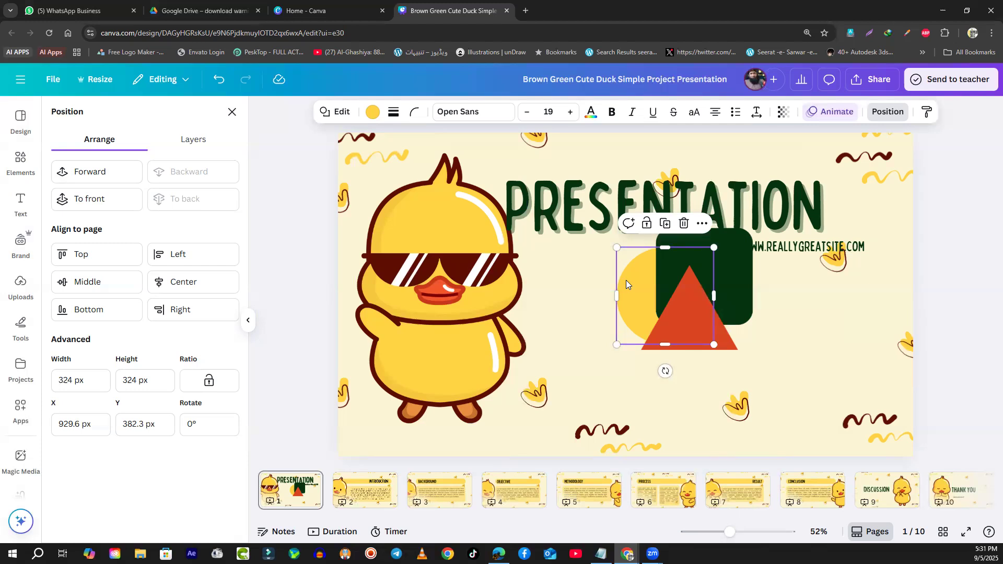
left_click(810, 340)
- Pull the yellow circle clear of the green square, and move it back behind the shapes at about X 875.9 px, Y 378.6 px
left_click_drag(633, 285, 554, 271)
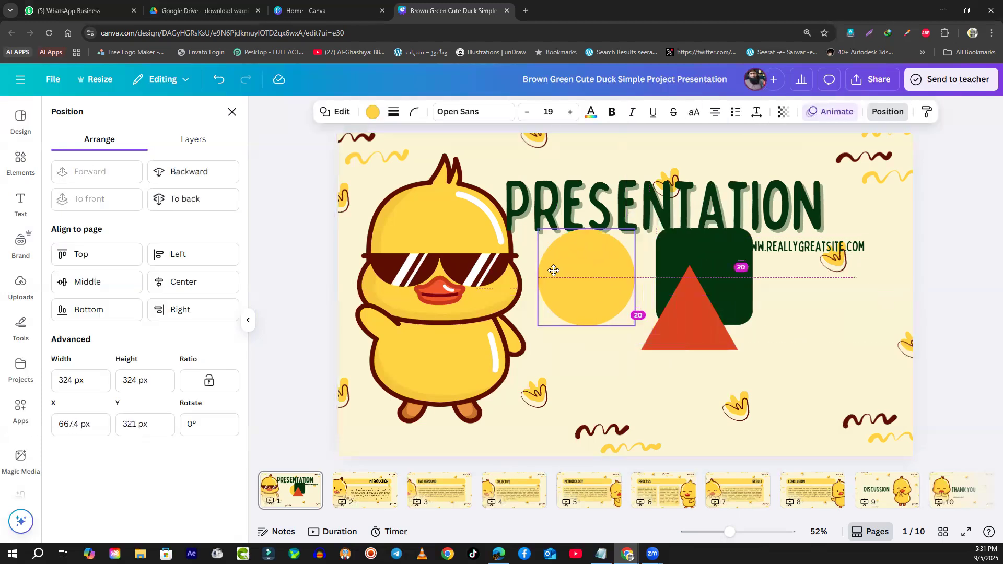
left_click(743, 278)
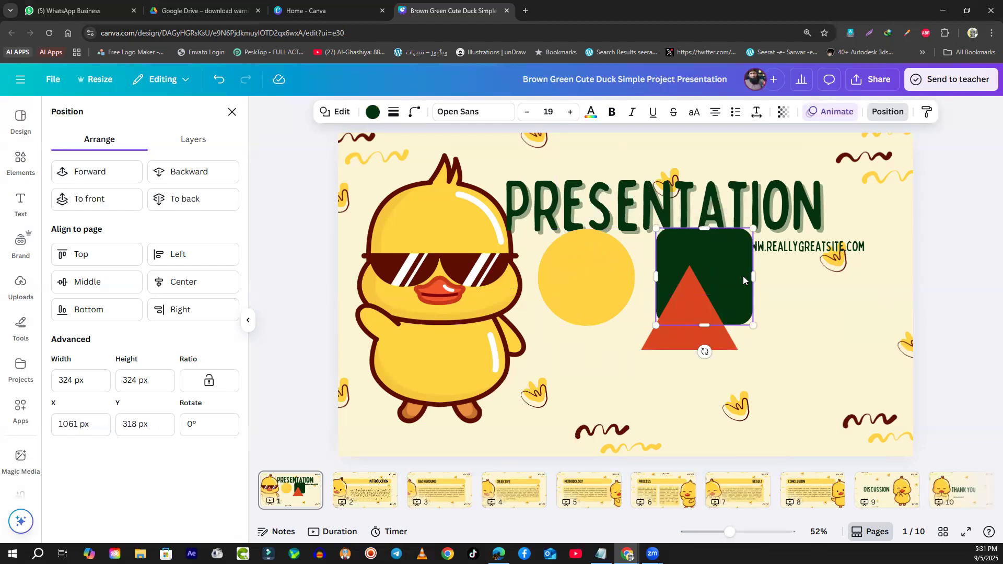
left_click(546, 297)
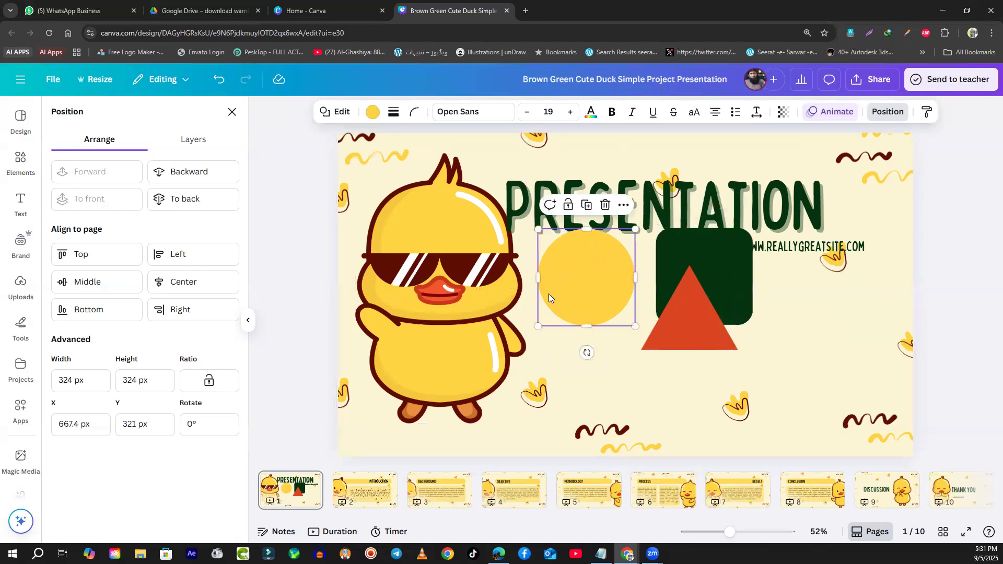
left_click(709, 257)
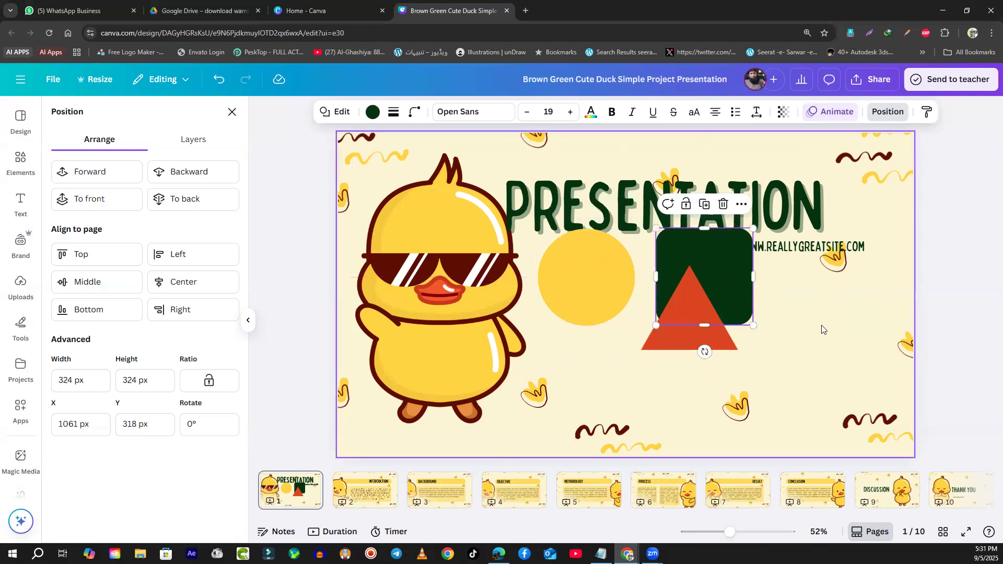
key("Escape")
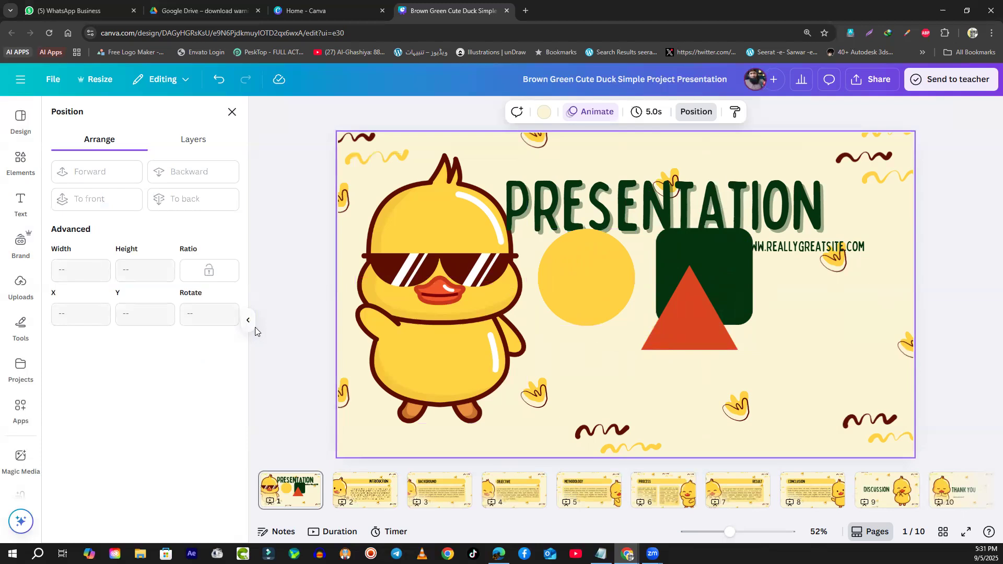
left_click_drag(584, 265, 647, 283)
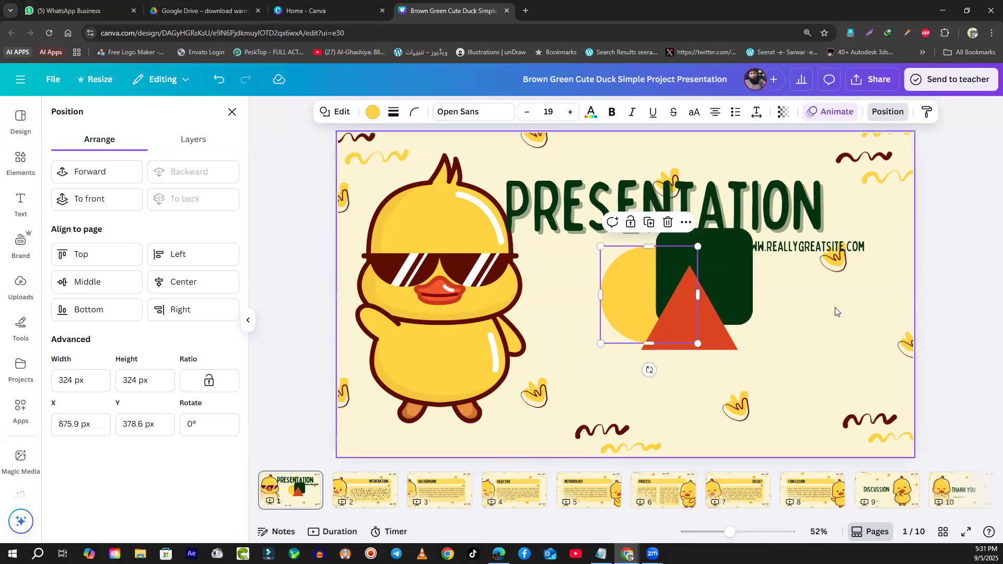
- Open the full set of graphics recommended to match the design from the yellow circle's actions, and browse them
right_click(642, 340)
scroll(574, 384, "down", 3)
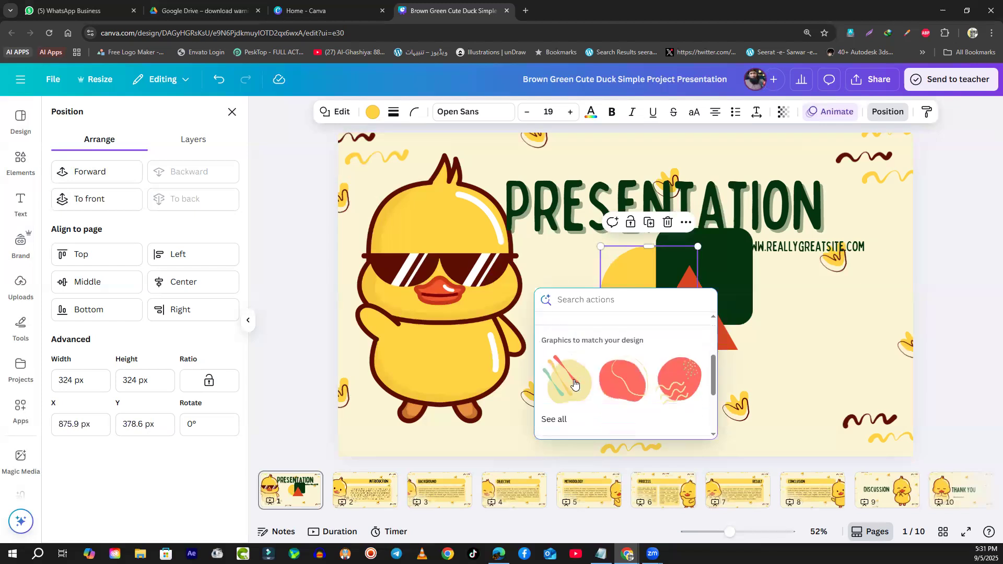
scroll(661, 393, "down", 1)
scroll(661, 393, "up", 1)
left_click(558, 418)
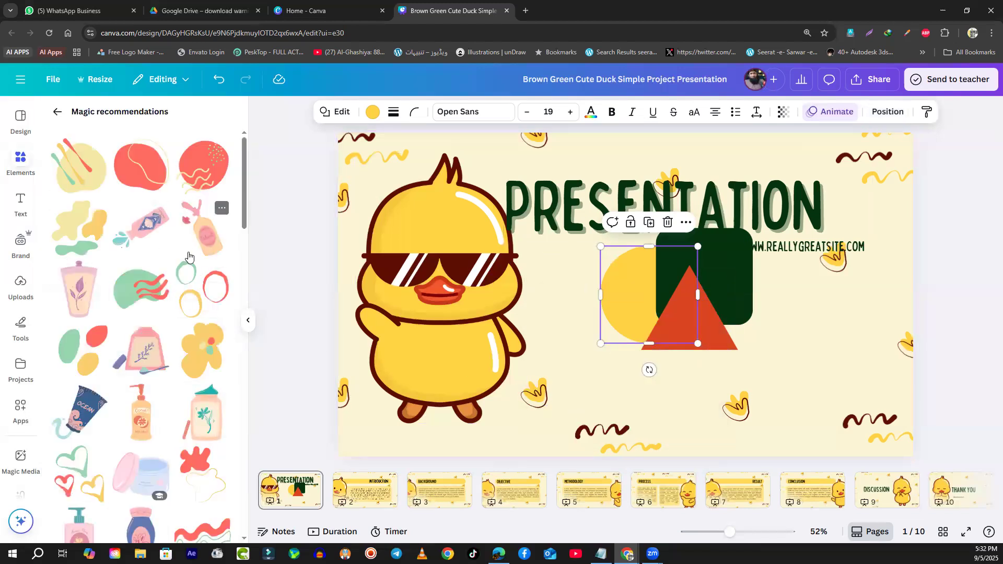
scroll(189, 255, "down", 5)
scroll(162, 330, "up", 4)
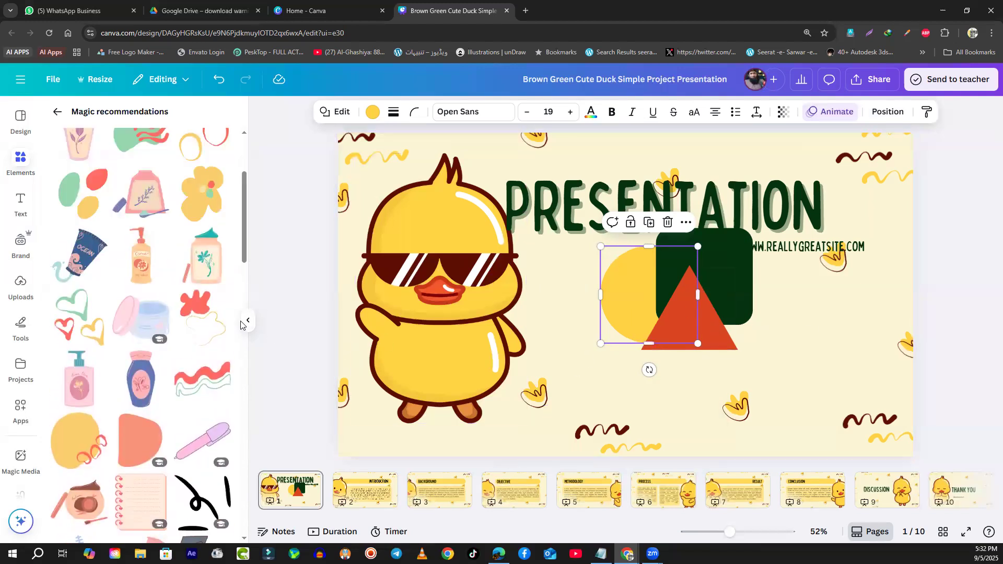
- Add the orange flower graphic at a small size, with copies beside the duck, near the right edge and below the web address
left_click(199, 210)
left_click_drag(675, 230, 855, 377)
left_click_drag(875, 343, 546, 269)
left_click(849, 333)
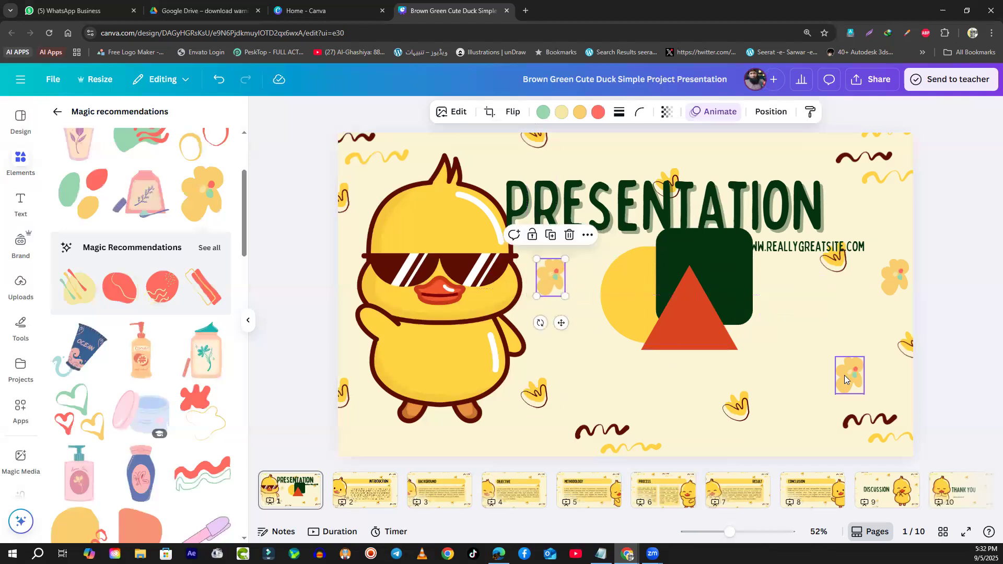
left_click_drag(846, 380, 798, 386)
left_click(797, 306)
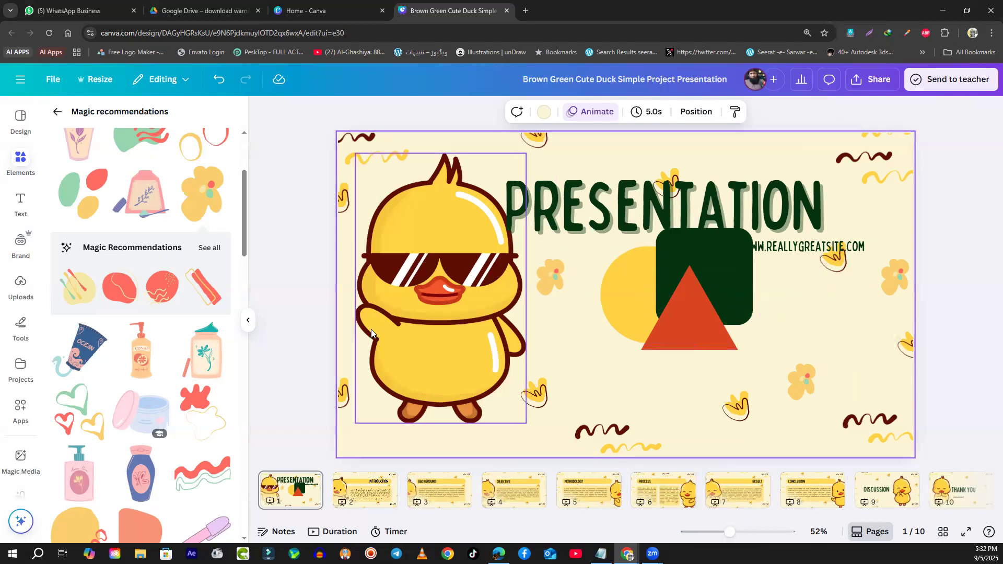
- Add a small hearts graphic below the triangle, and place a larger copy at the slide's right edge beside the title
left_click(73, 411)
left_click_drag(683, 360, 631, 301)
left_click_drag(599, 260, 676, 407)
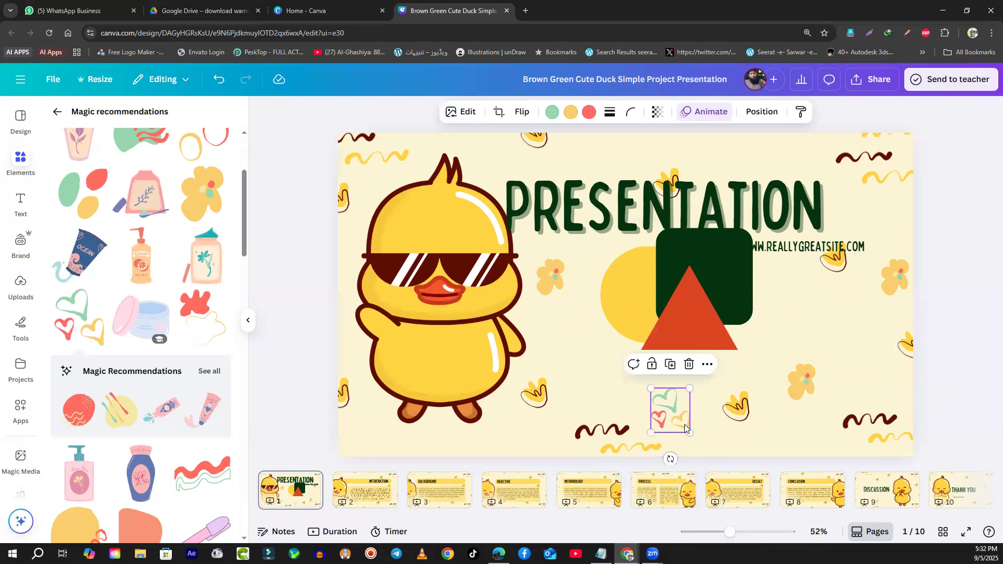
right_click(684, 428)
key("Escape")
left_click_drag(682, 430, 889, 233)
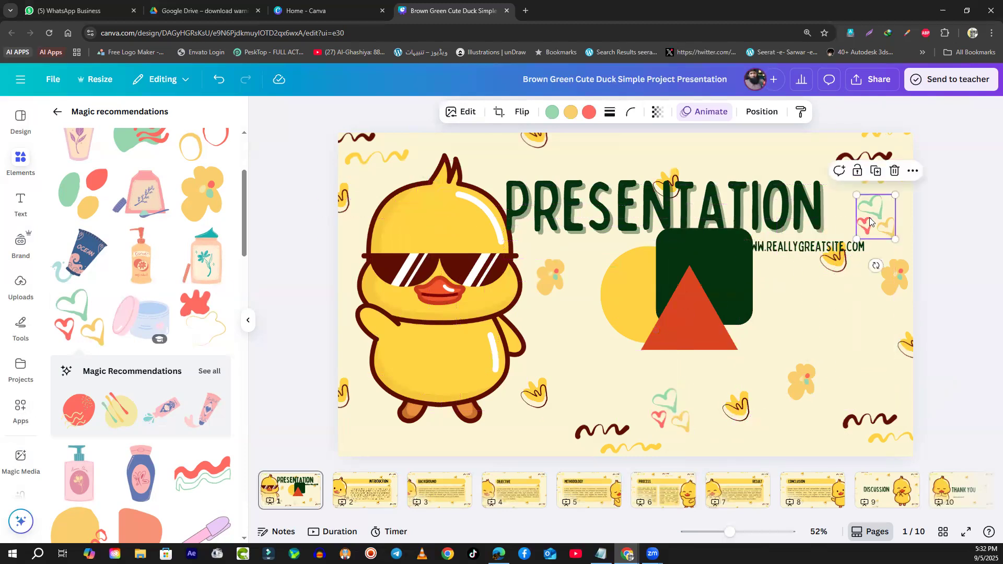
left_click_drag(859, 194, 843, 180)
left_click_drag(877, 215, 909, 231)
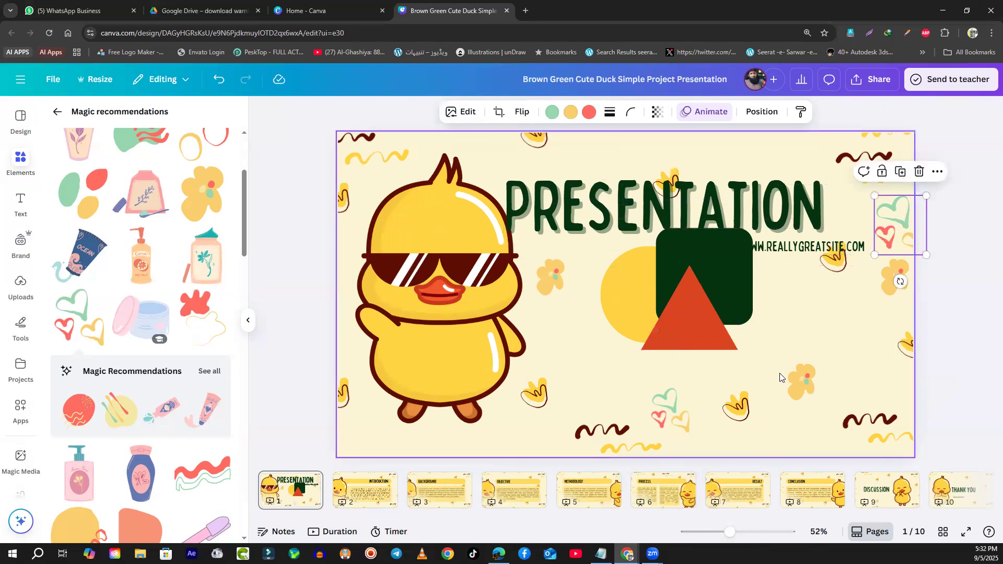
- Add the green, red and yellow stacked-blobs graphic, shrunk and placed at the slide's lower edge beside the duck's feet
scroll(161, 487, "down", 5)
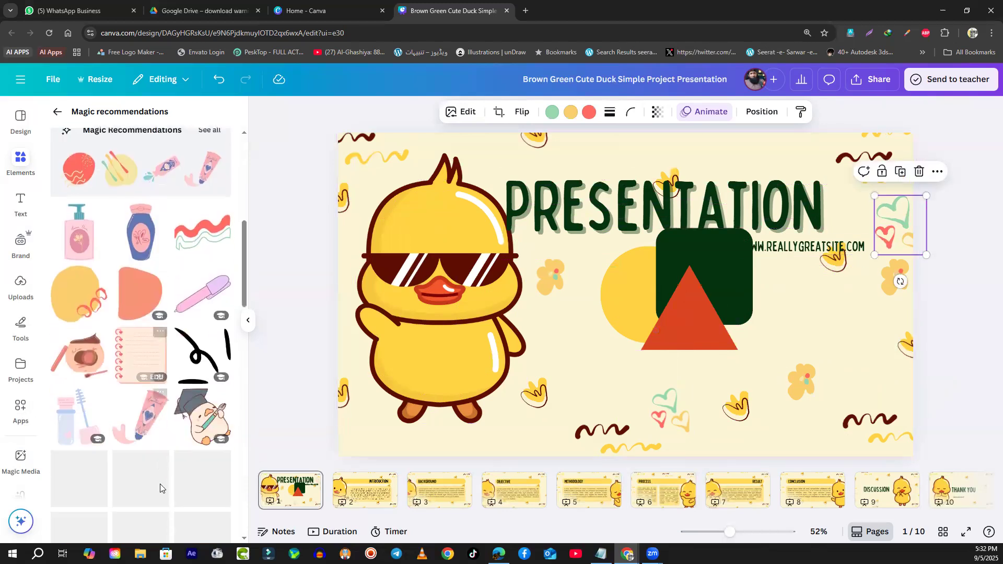
scroll(162, 418, "down", 3)
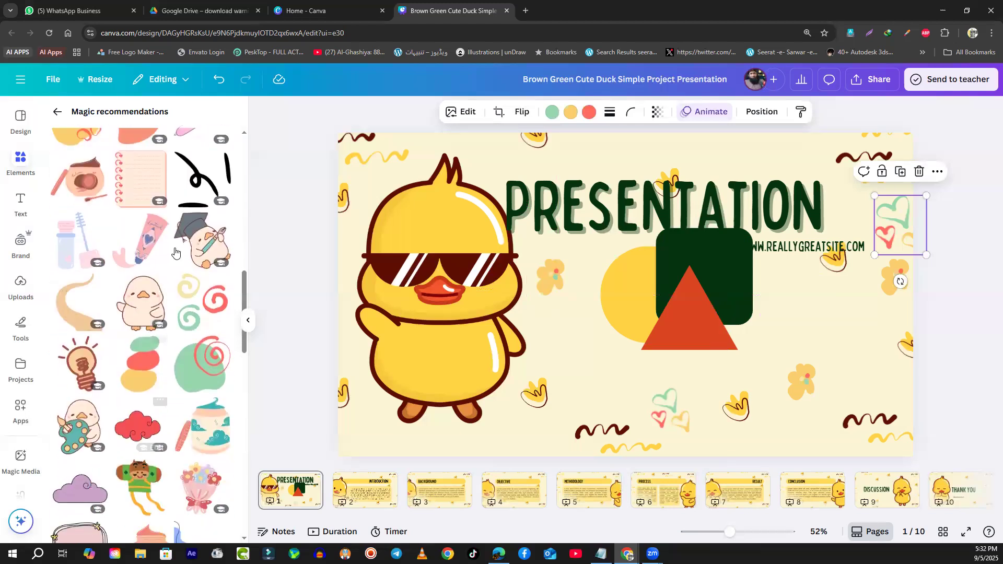
left_click(149, 381)
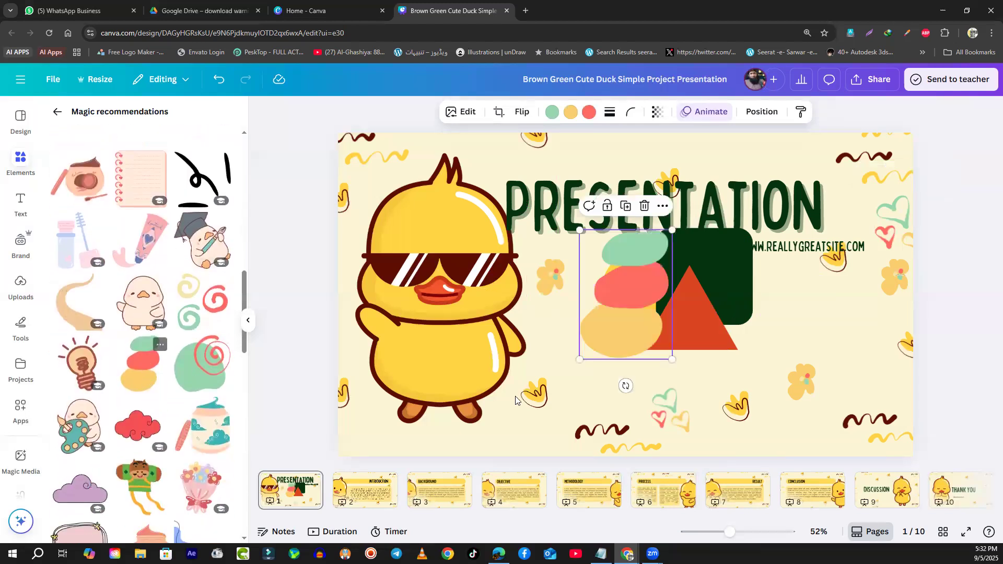
left_click_drag(673, 228, 506, 409)
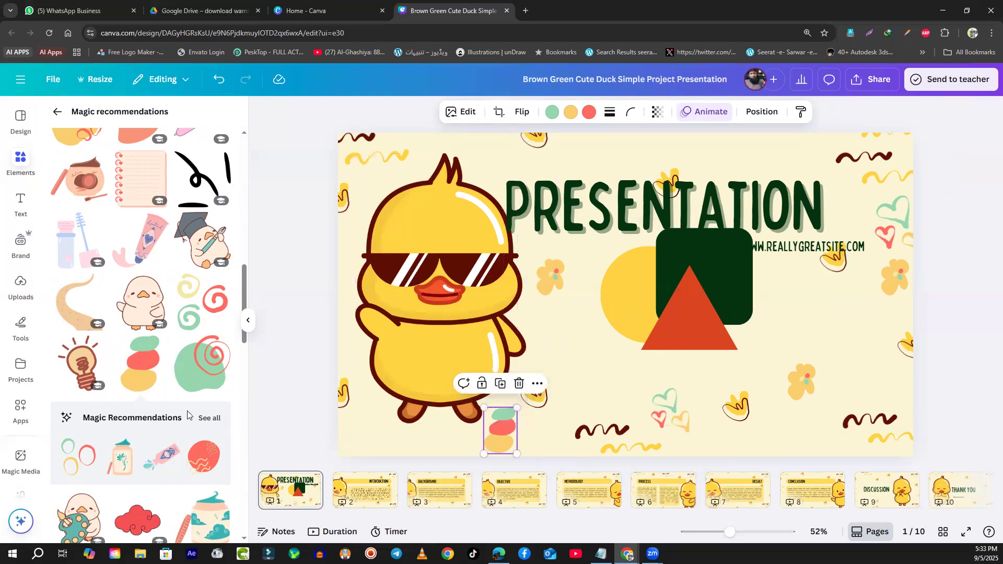
scroll(151, 454, "down", 3)
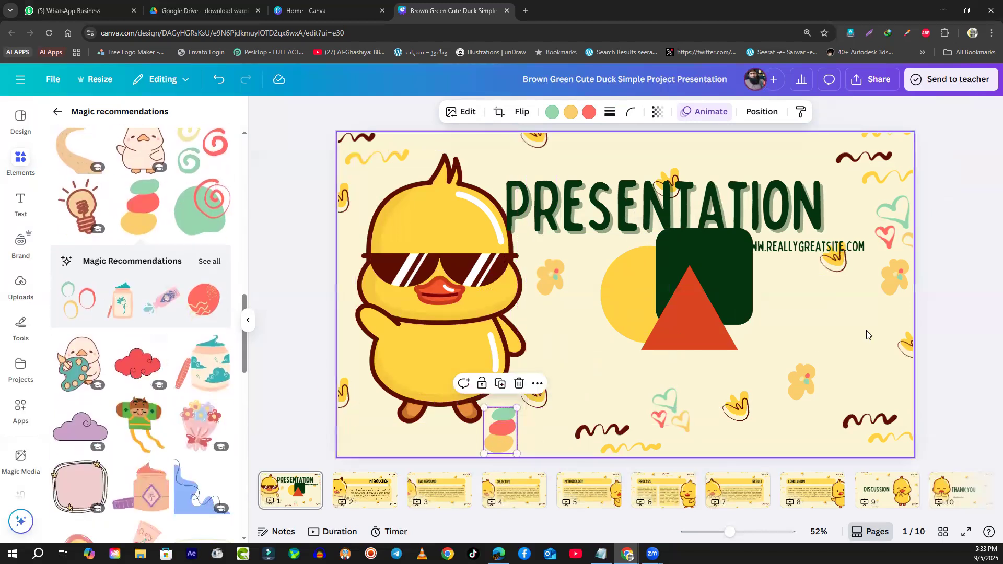
- Try the dinosaur photo suggested to match the design, shrunk beside the green square, and delete it
left_click(684, 321)
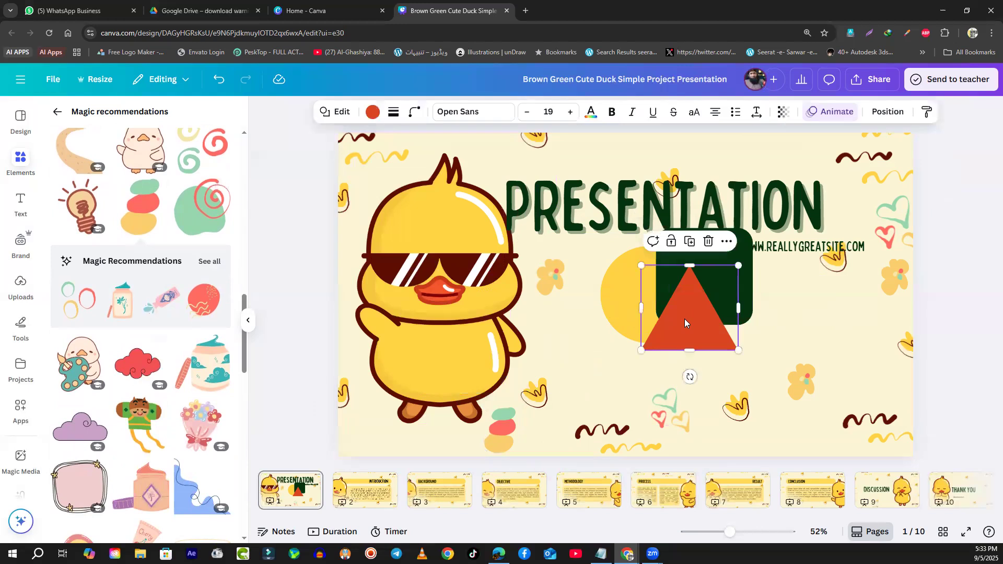
key("/")
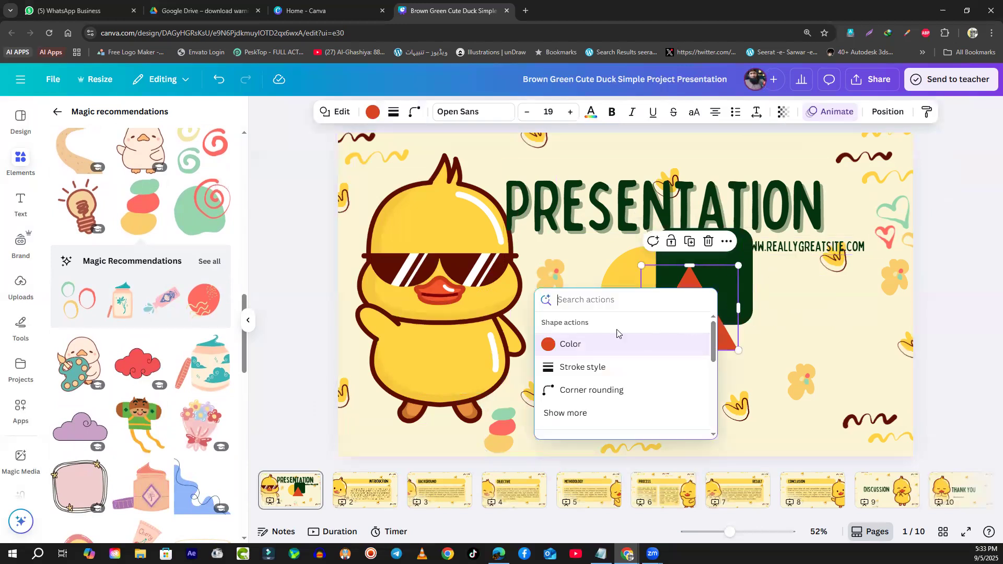
scroll(608, 418, "down", 5)
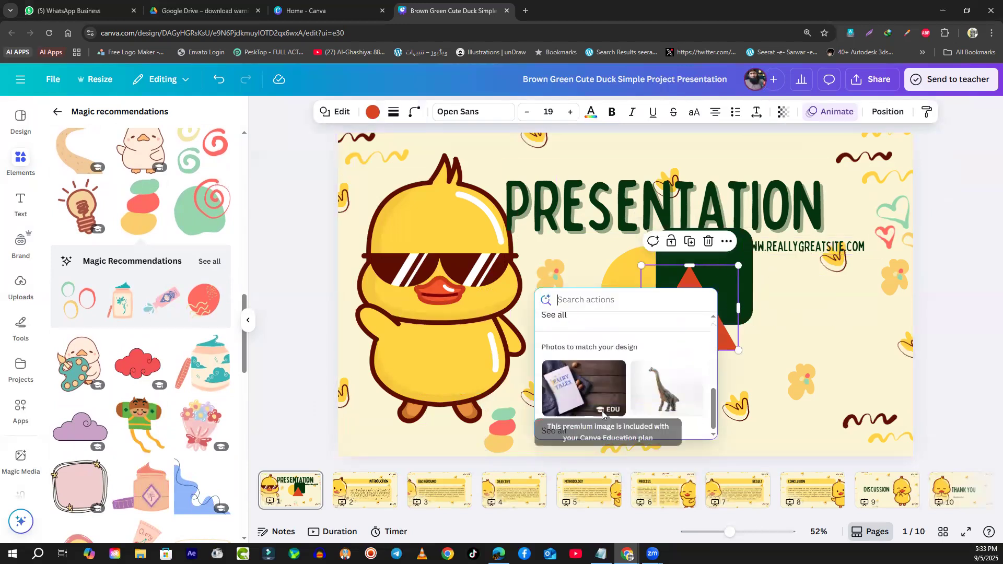
scroll(667, 386, "down", 1)
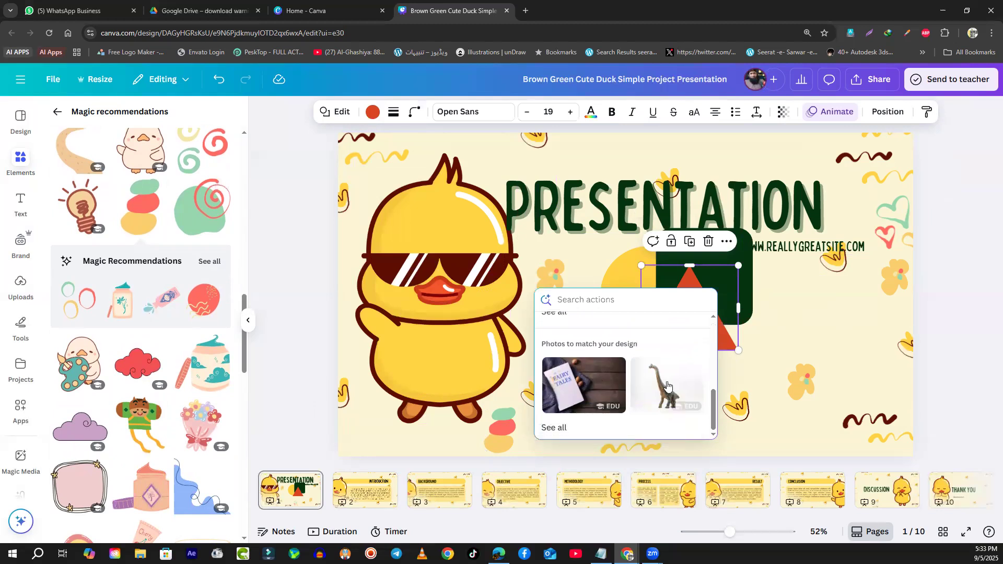
left_click(668, 386)
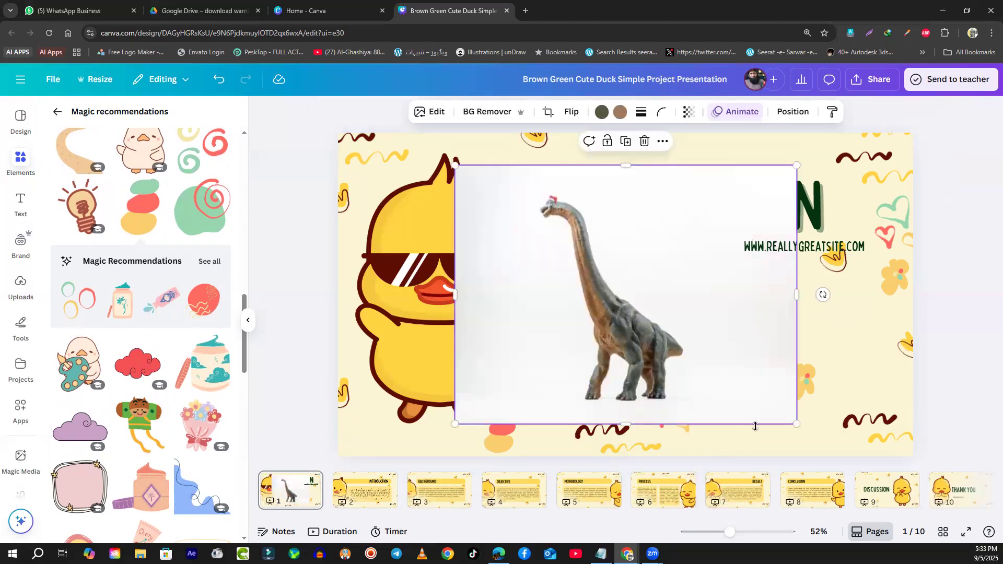
left_click_drag(778, 415, 833, 351)
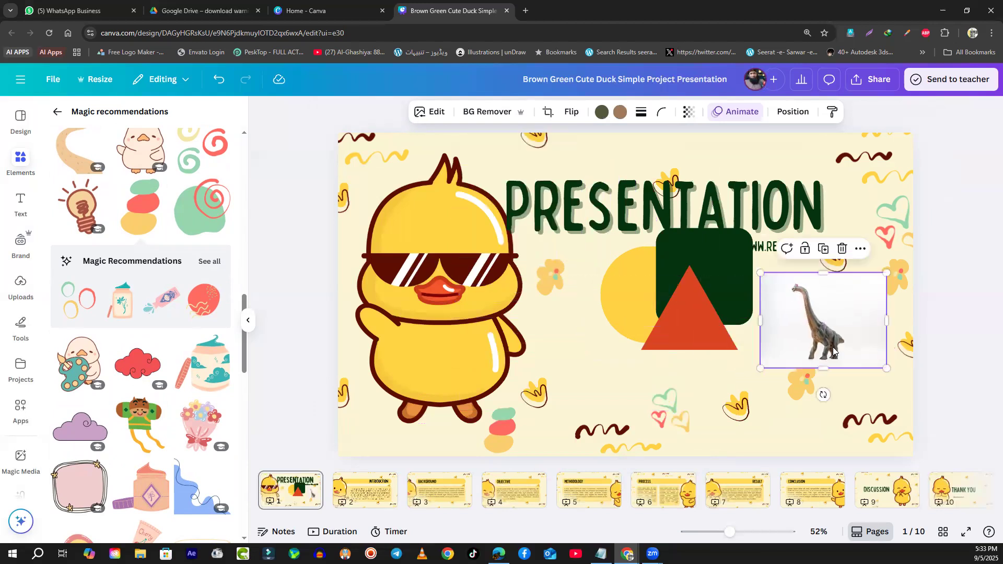
key("Delete")
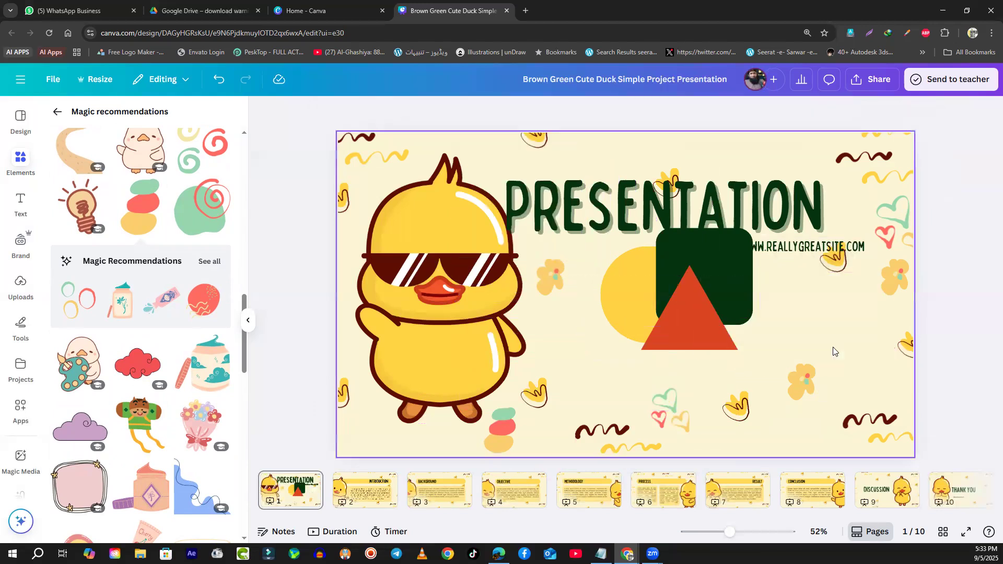
left_click(809, 325)
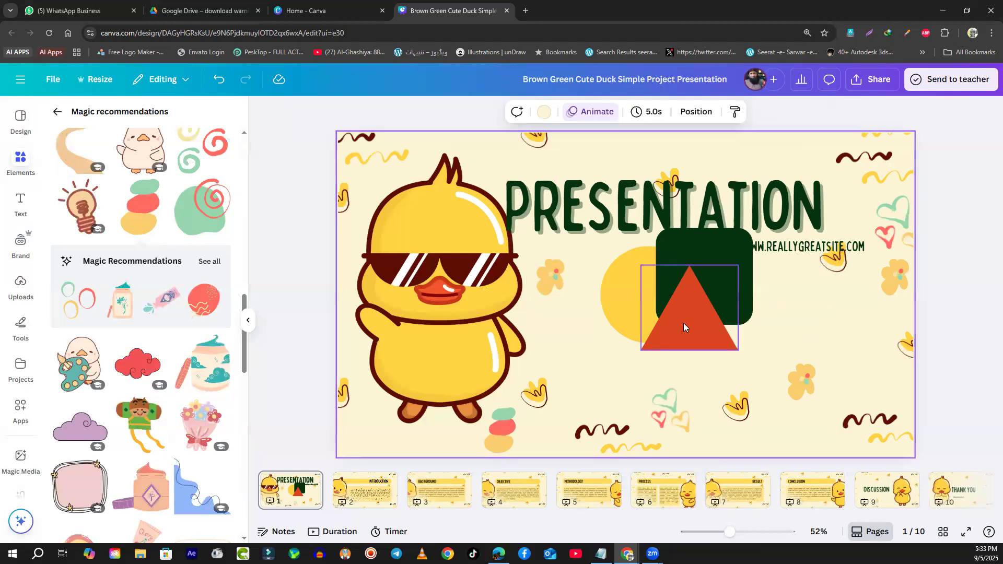
- Examine the yellow circle's expanded list of actions and their shortcuts, from styling and layer order to duplicating and matching graphics
right_click(620, 280)
scroll(651, 365, "down", 3)
scroll(651, 366, "down", 2)
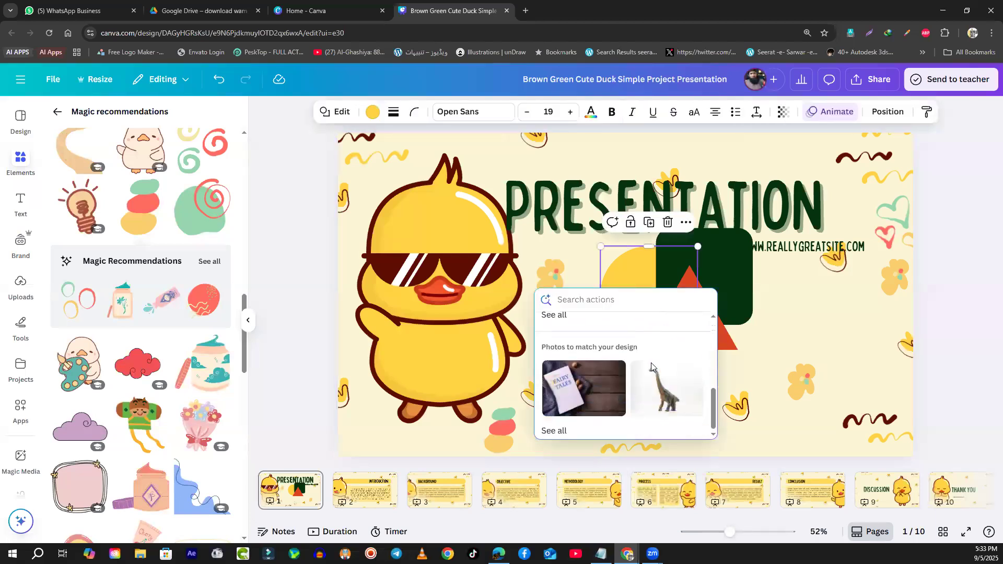
scroll(651, 362, "up", 5)
left_click(581, 419)
scroll(582, 417, "down", 1)
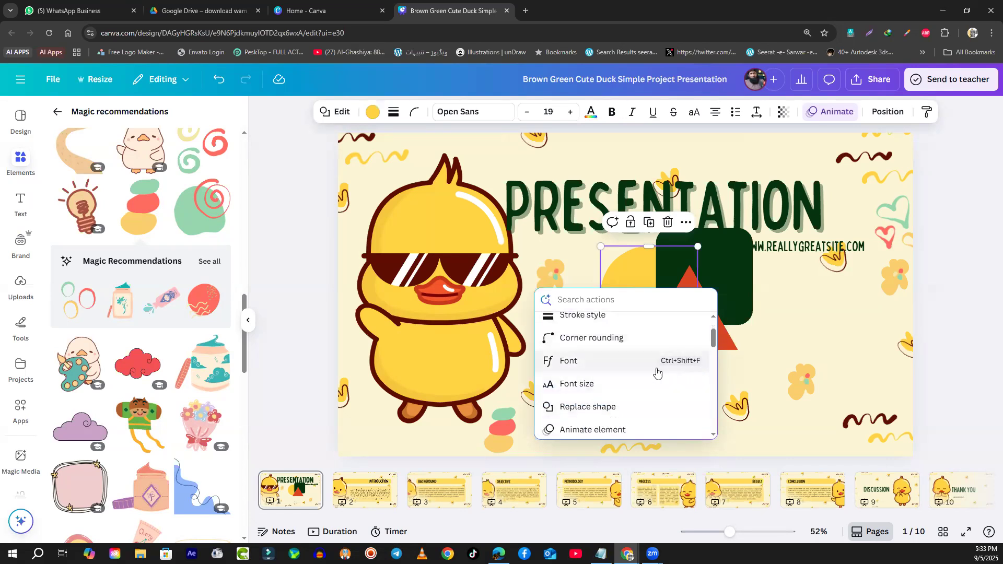
scroll(656, 372, "down", 2)
scroll(627, 375, "down", 3)
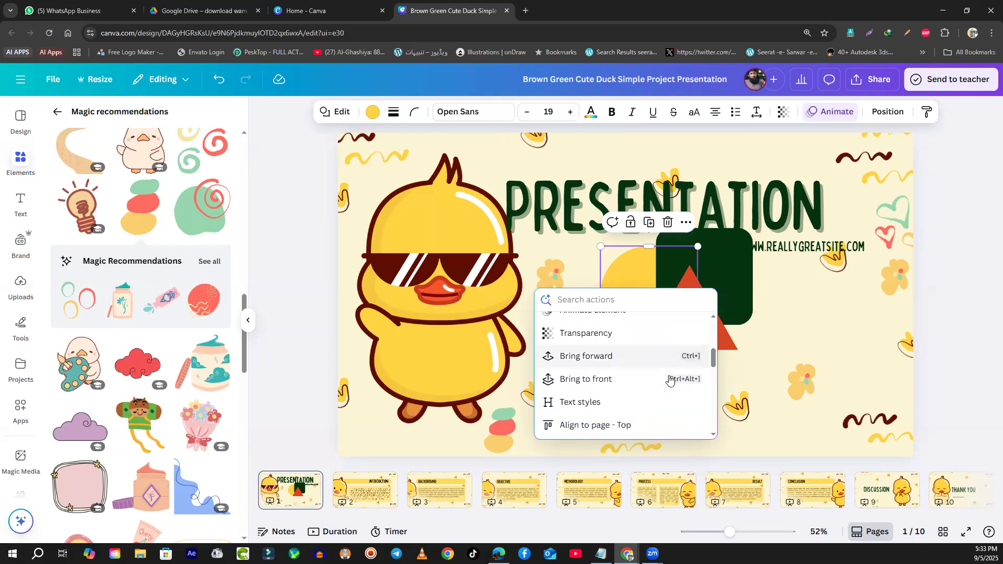
scroll(665, 381, "up", 3)
scroll(691, 411, "down", 4)
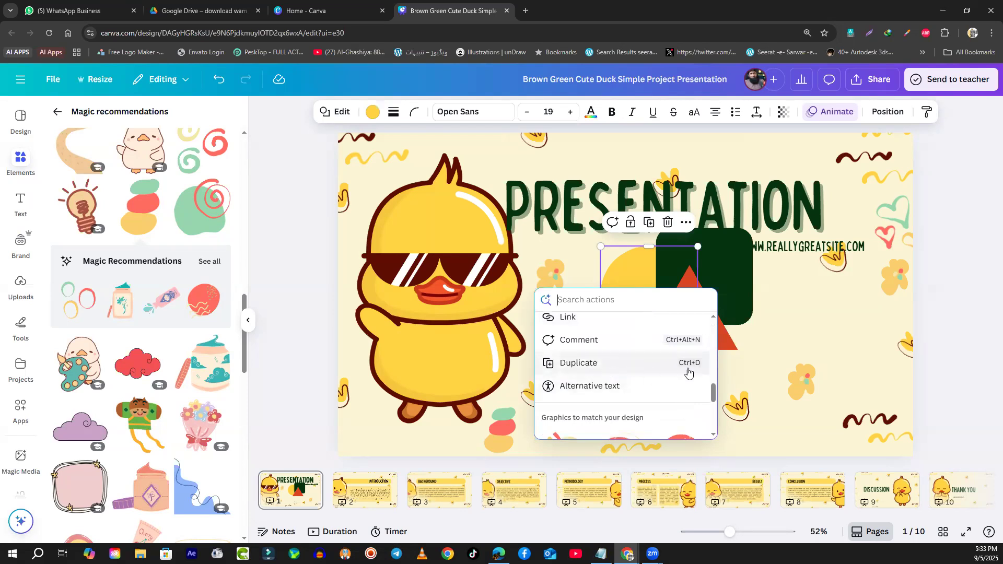
left_click(834, 323)
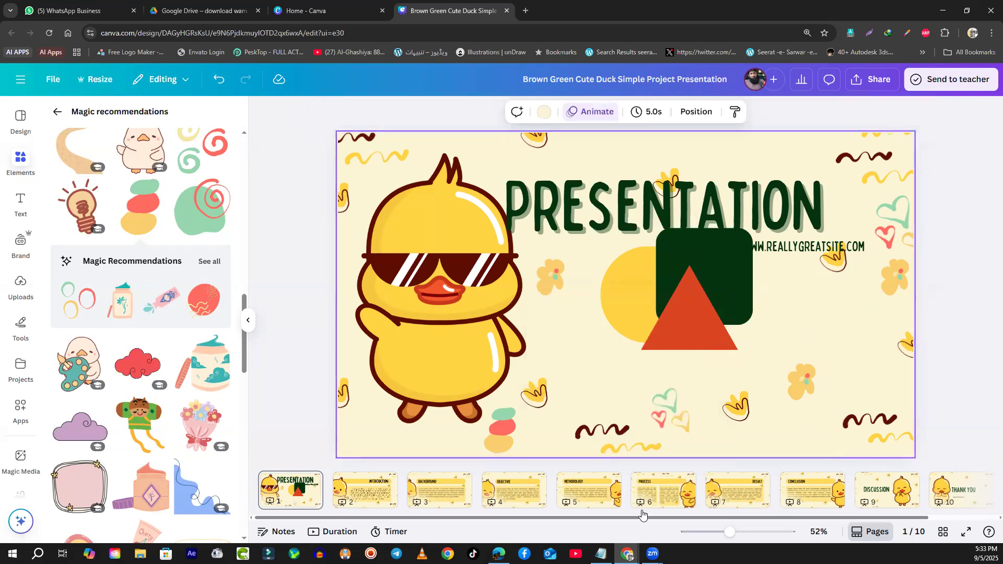
- Go to slide 10, the THANK YOU slide
left_click_drag(727, 532, 728, 533)
left_click(948, 493)
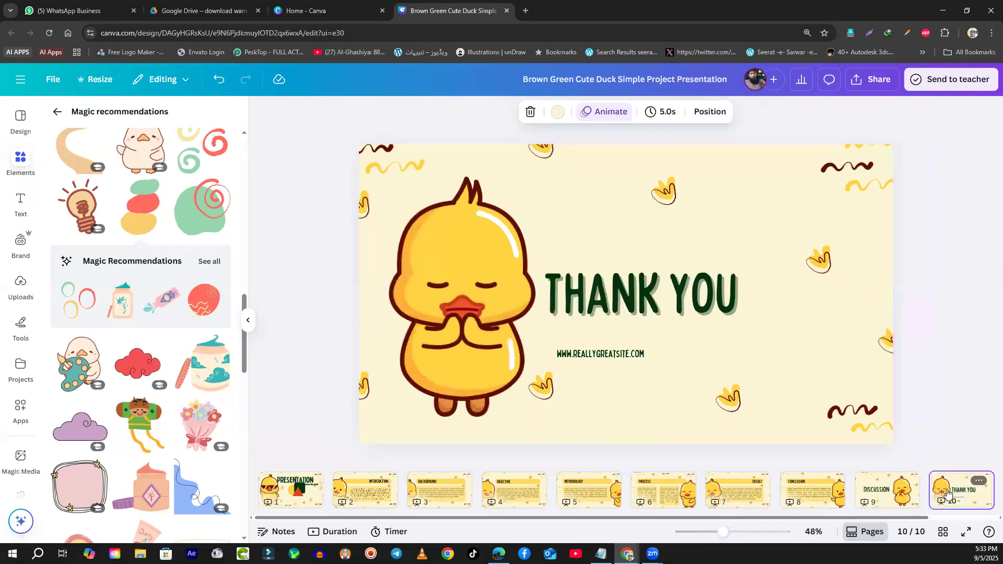
- Duplicate slide 10, THANK YOU, compare the copy with the neighbouring slides, and delete the copy
left_click(961, 519)
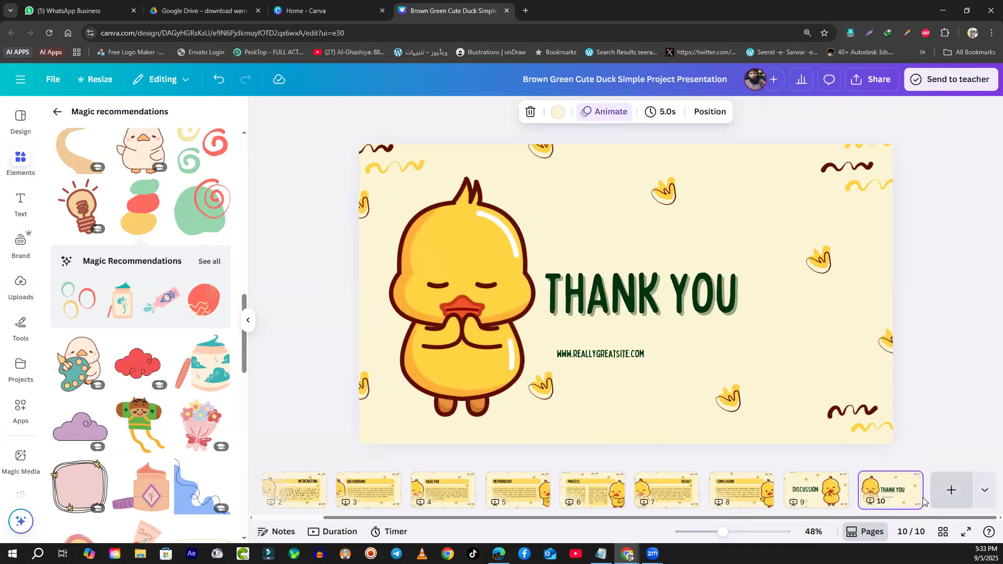
left_click(790, 332)
left_click(846, 368)
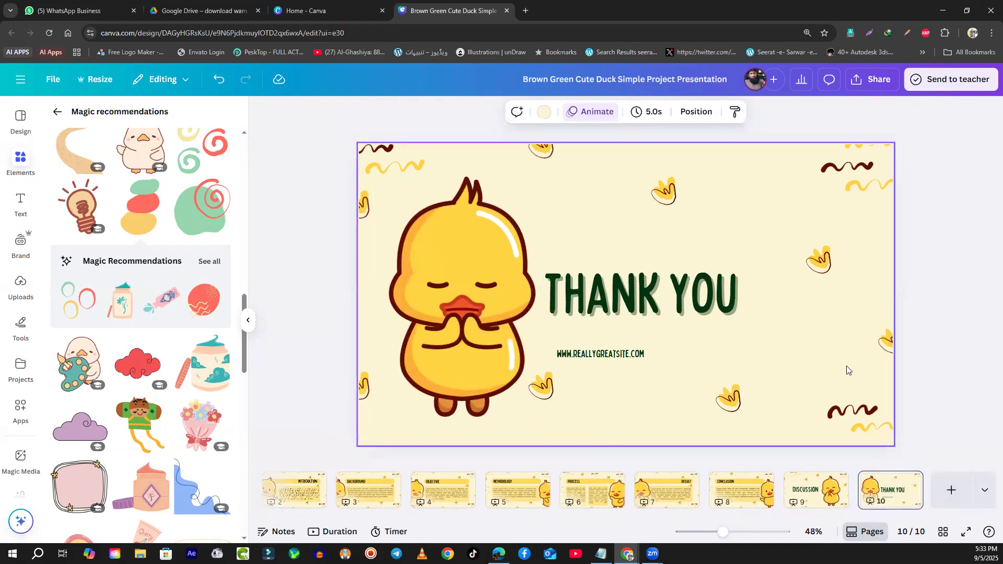
key("ctrl+d")
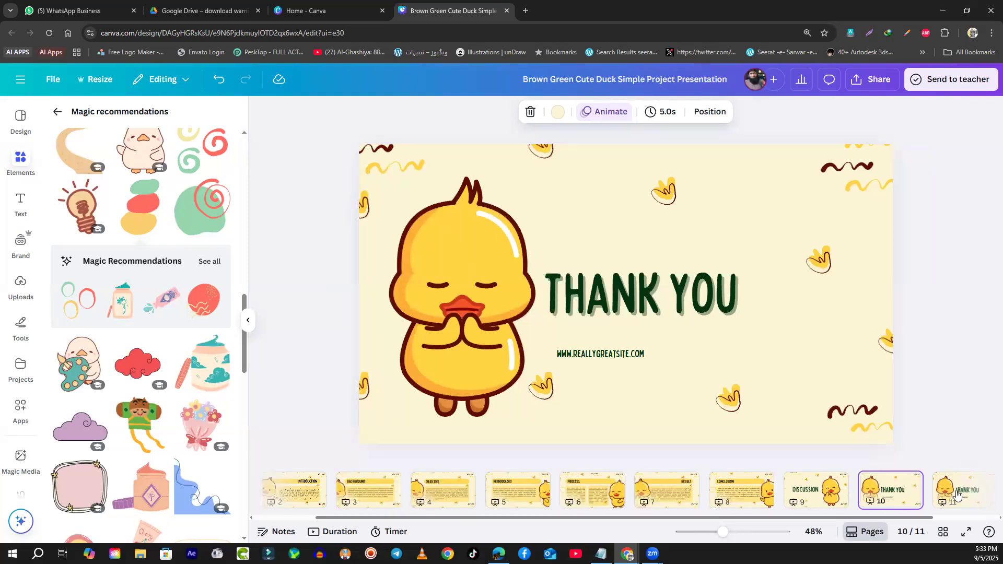
left_click(903, 499)
left_click(816, 486)
left_click(893, 500)
left_click(984, 494)
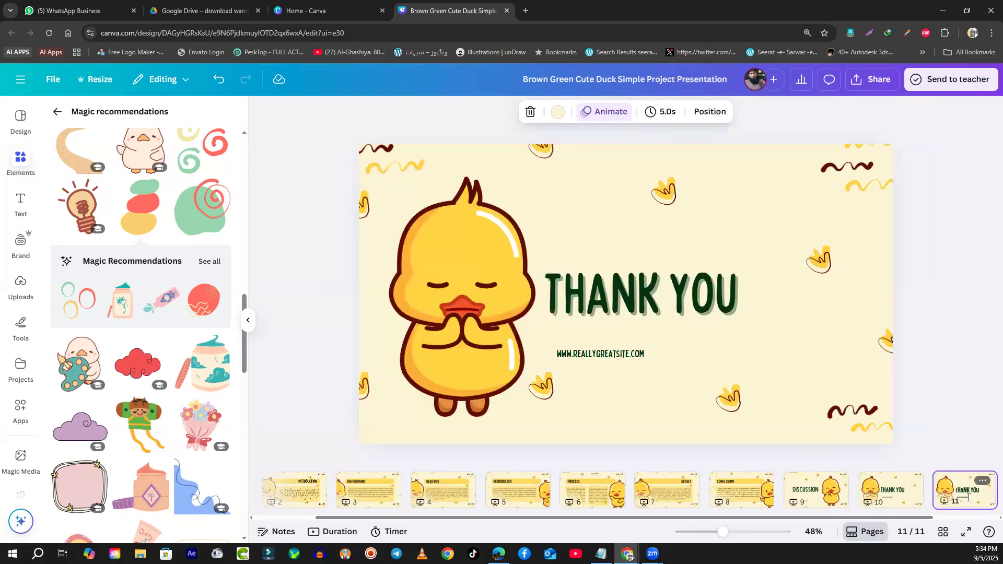
left_click(983, 481)
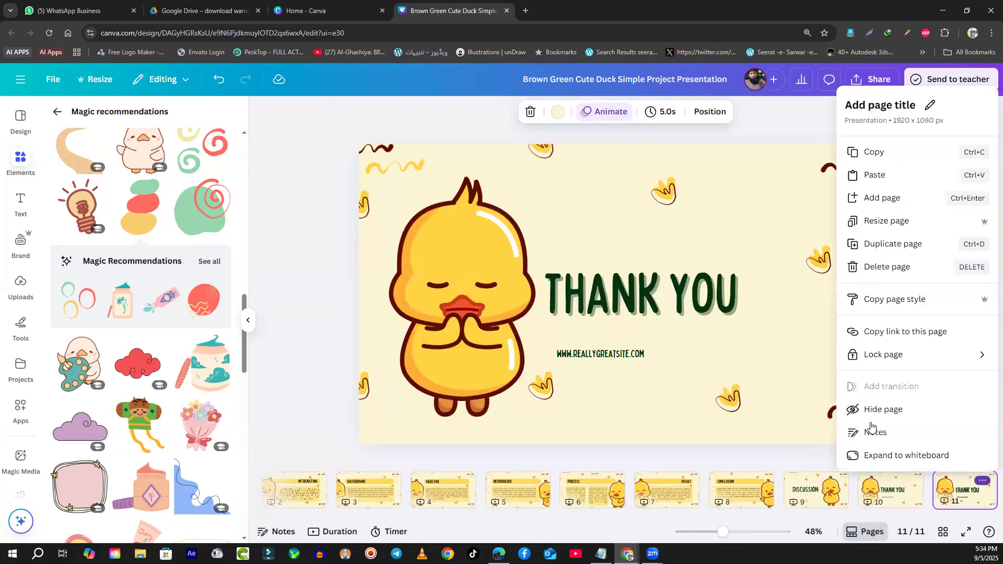
left_click(888, 266)
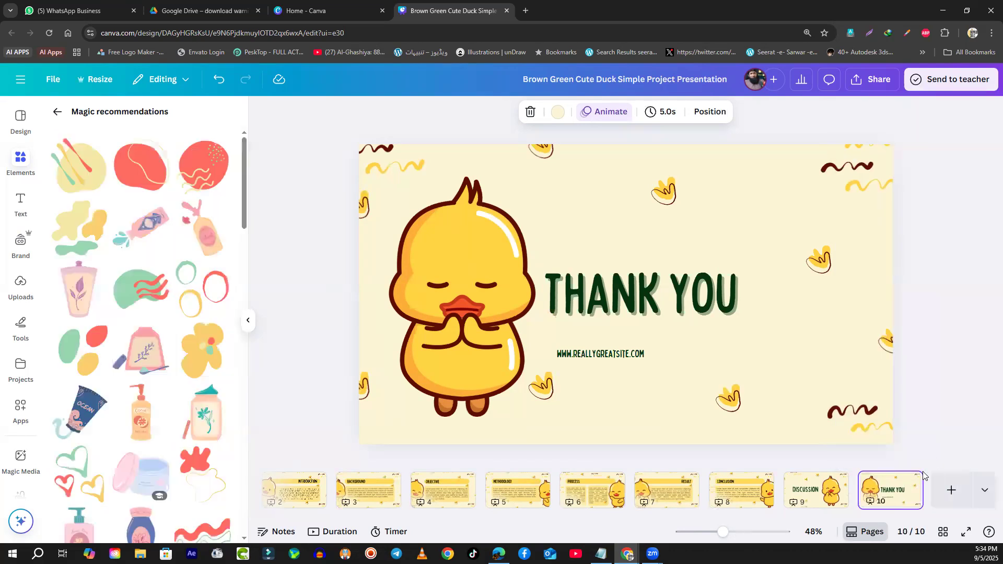
- Duplicate slide 8, CONCLUSION, and compare the copy with the original and the slides that follow
left_click(746, 492)
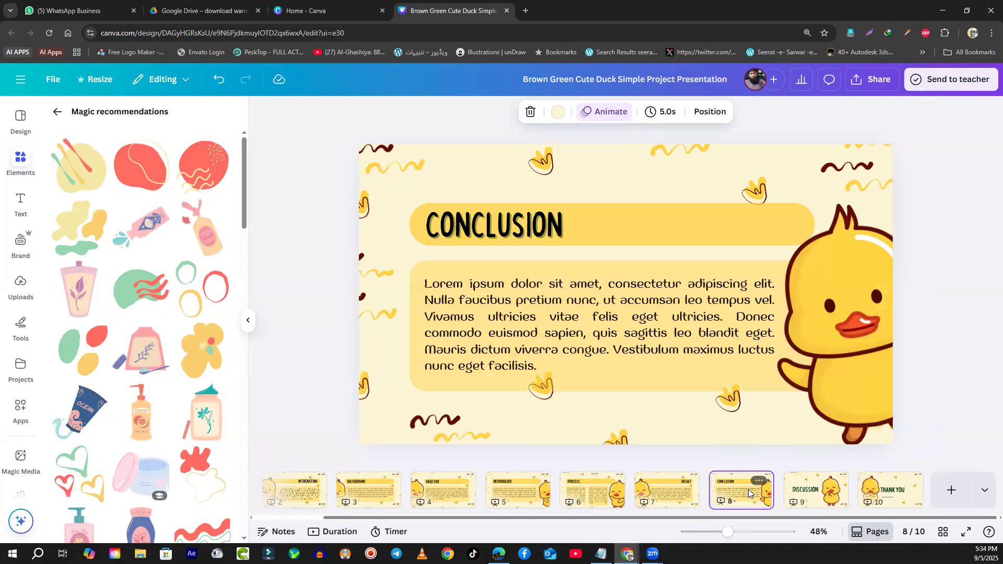
key("ctrl+d")
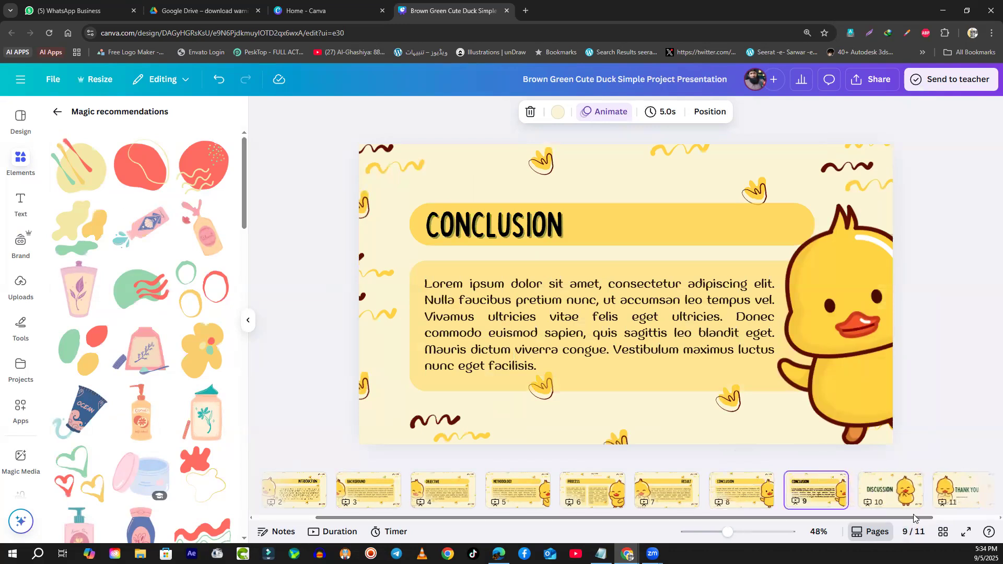
scroll(978, 522, "down", 3)
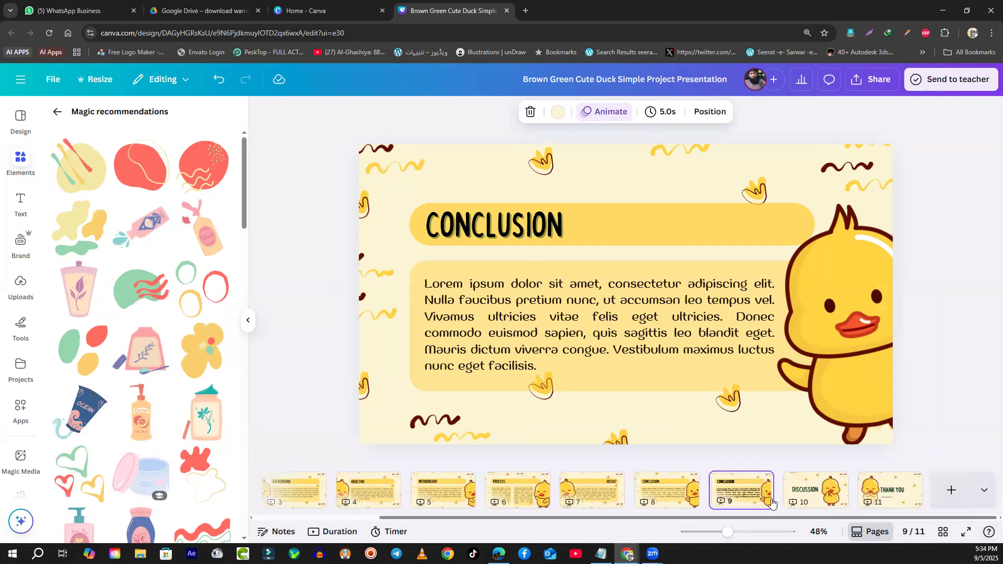
left_click(818, 503)
left_click(903, 505)
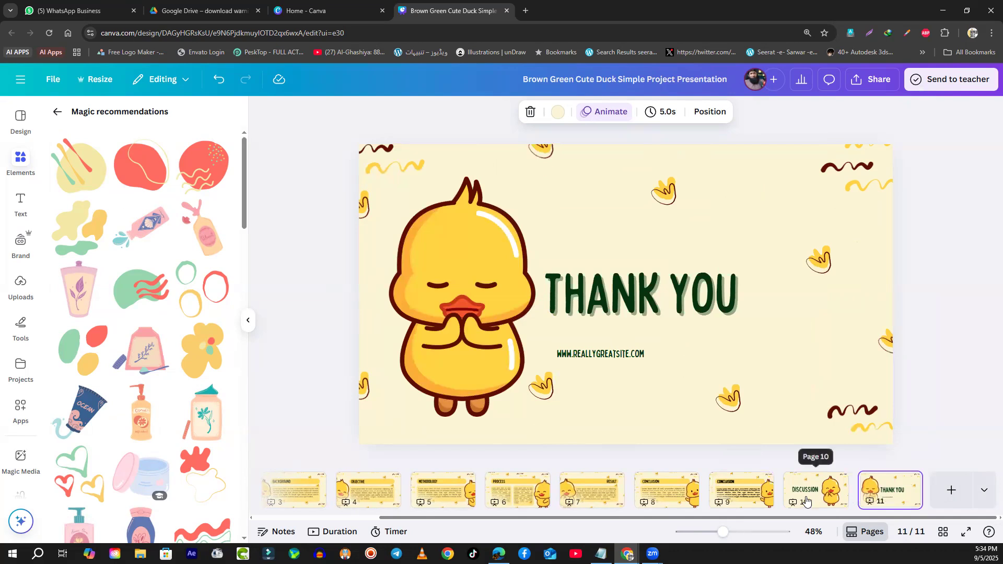
left_click(824, 498)
left_click(656, 497)
left_click(725, 503)
left_click(670, 500)
left_click(762, 497)
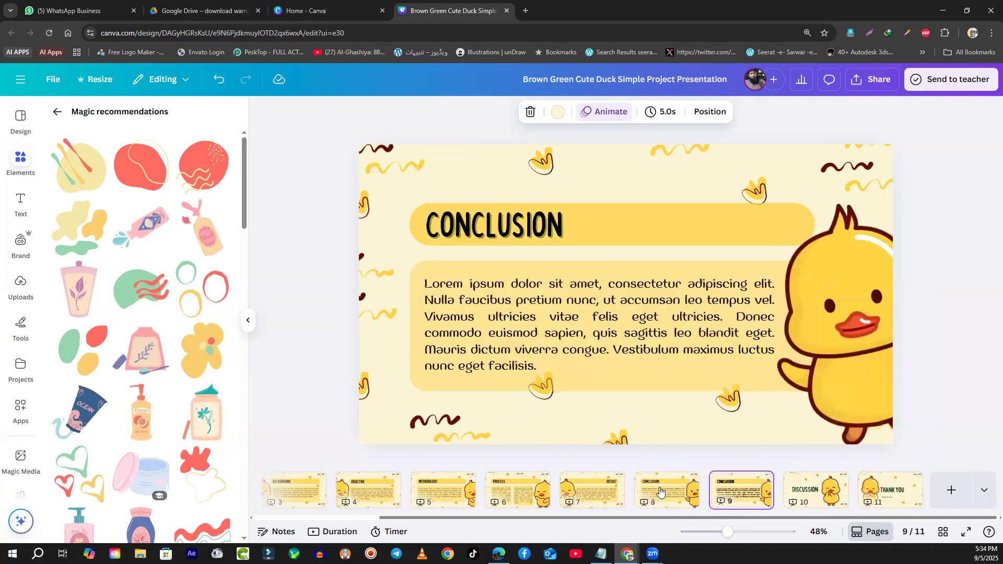
- Delete slide 9, the duplicate of the CONCLUSION slide
left_click(763, 488)
left_click(759, 481)
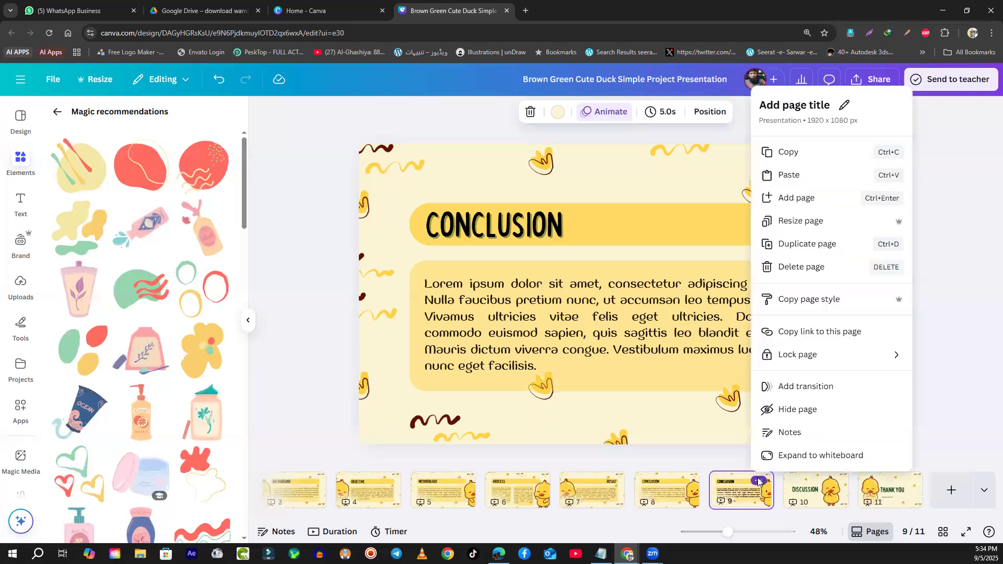
left_click(805, 267)
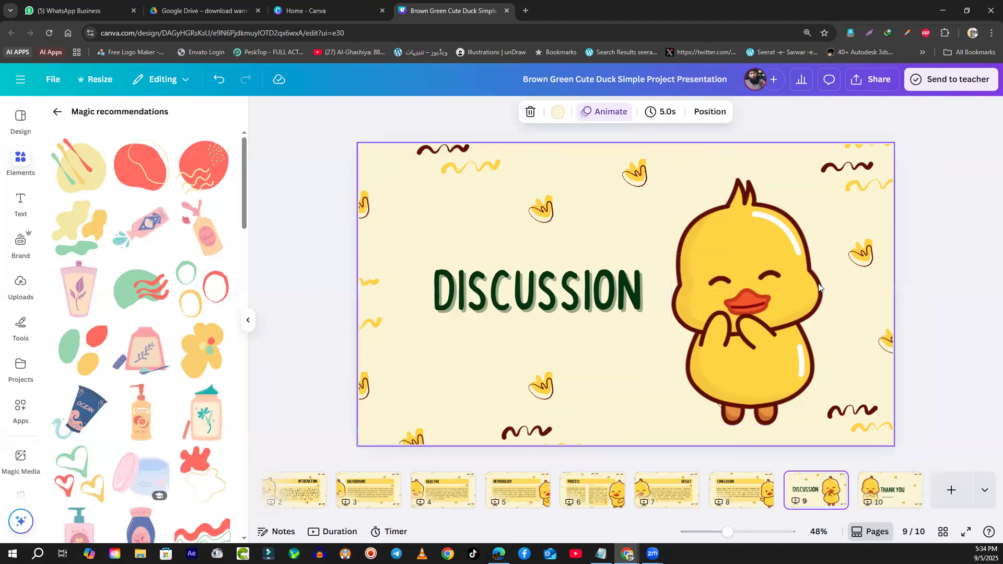
- View the quick actions offered for the duck and for the page itself on the DISCUSSION slide
left_click(775, 277)
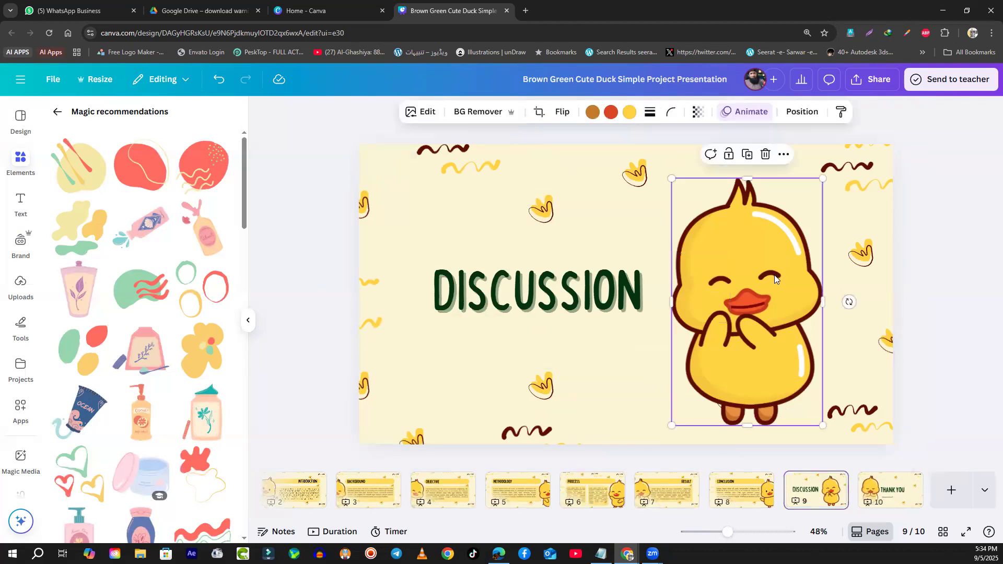
key("/")
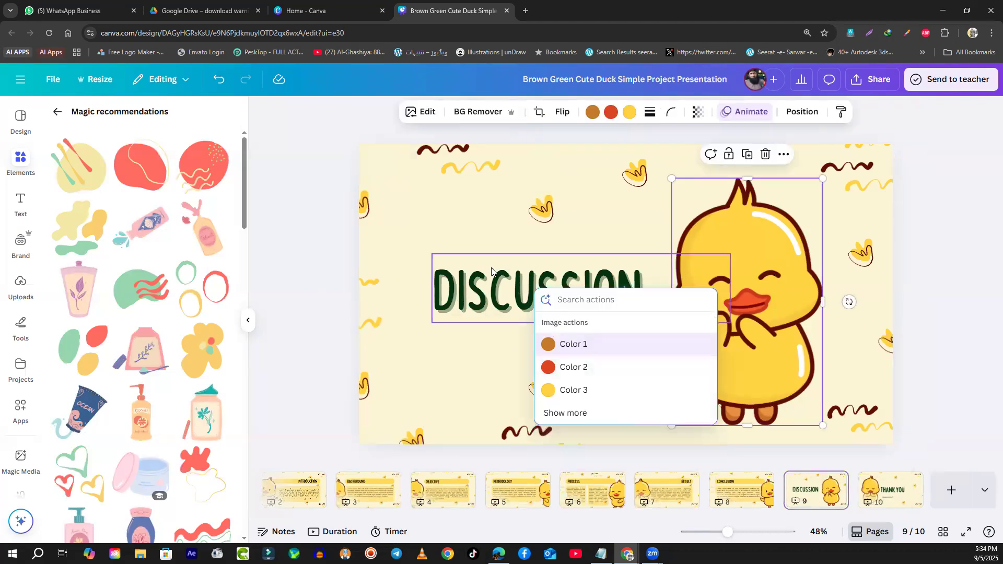
left_click(483, 240)
key("/")
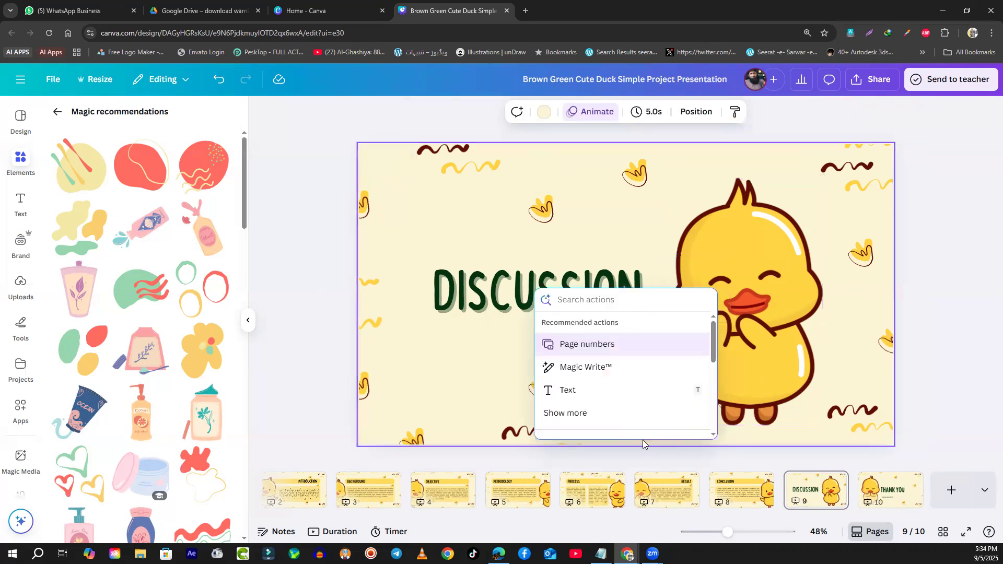
key("Escape")
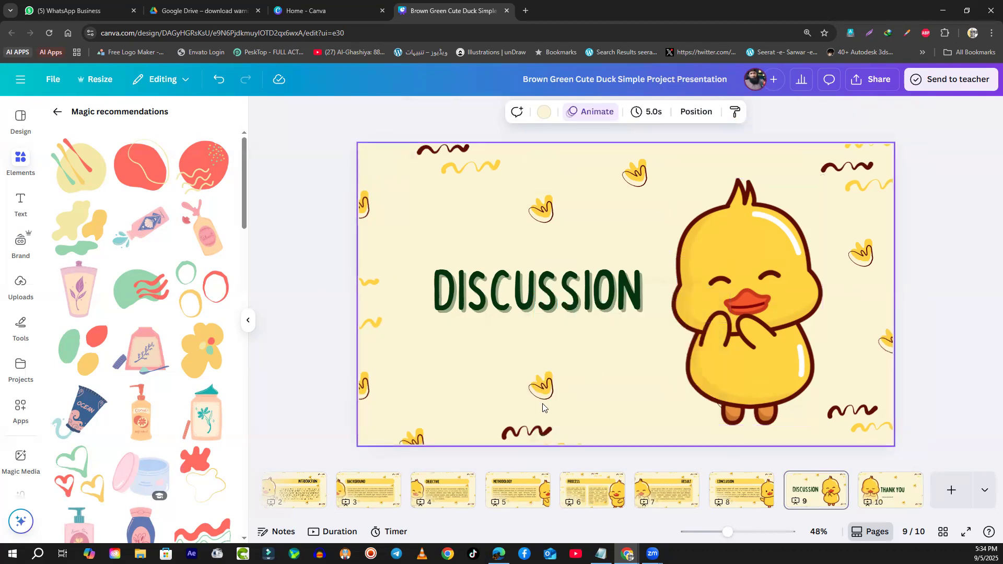
- Go back to slide 1 and show the full list of actions for the yellow circle
scroll(550, 395, "down", 2)
scroll(550, 396, "up", 2)
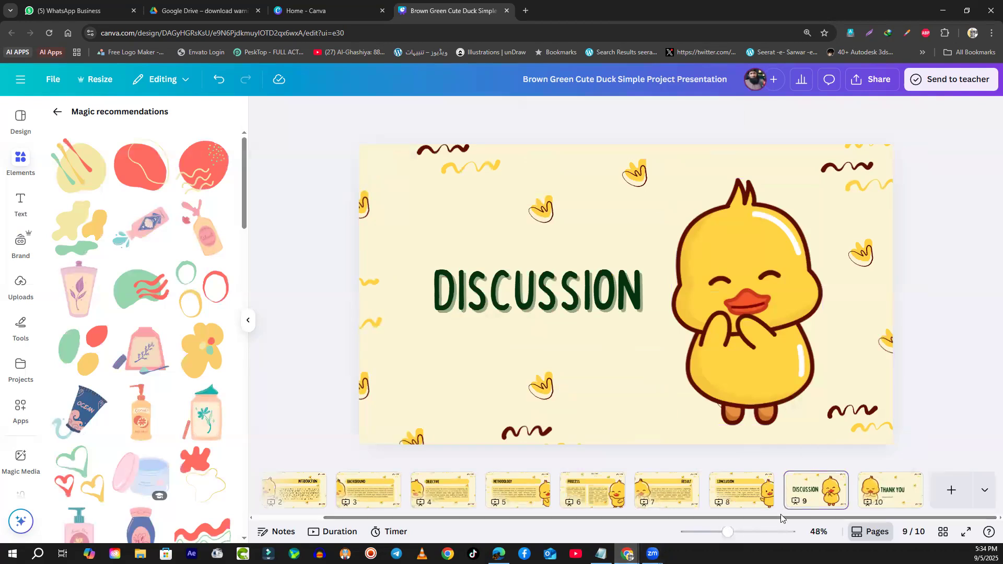
scroll(343, 491, "left", 2)
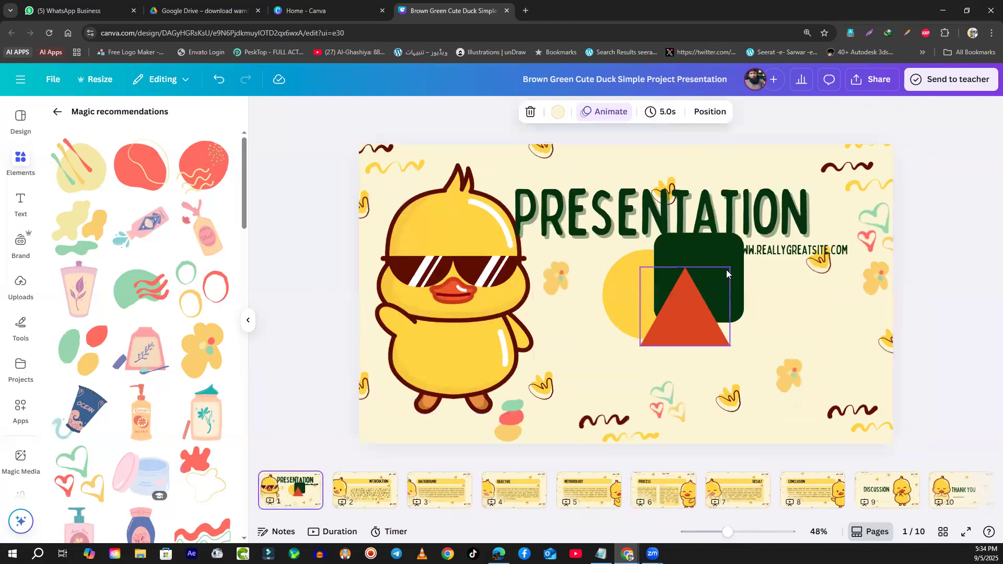
right_click(618, 288)
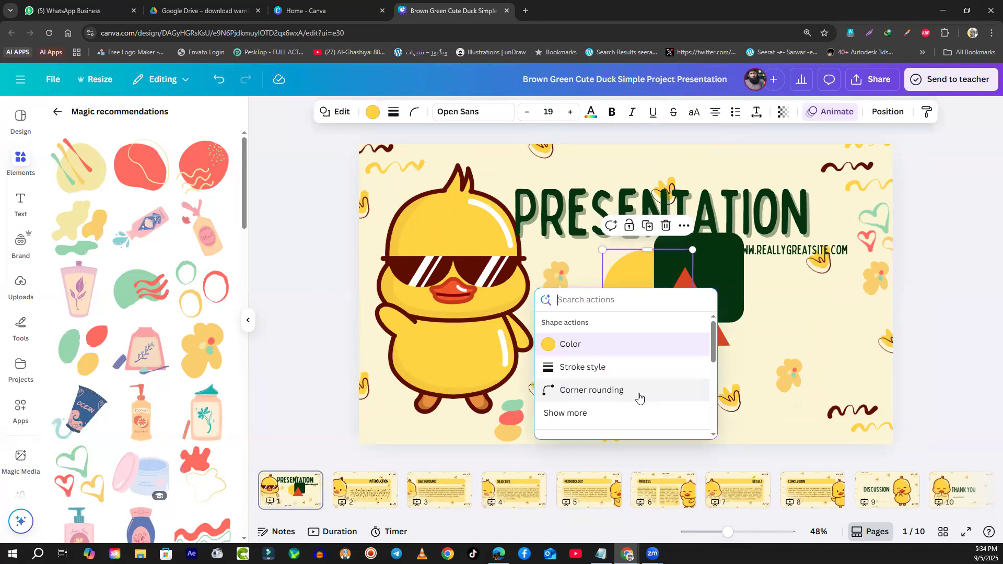
scroll(638, 400, "down", 3)
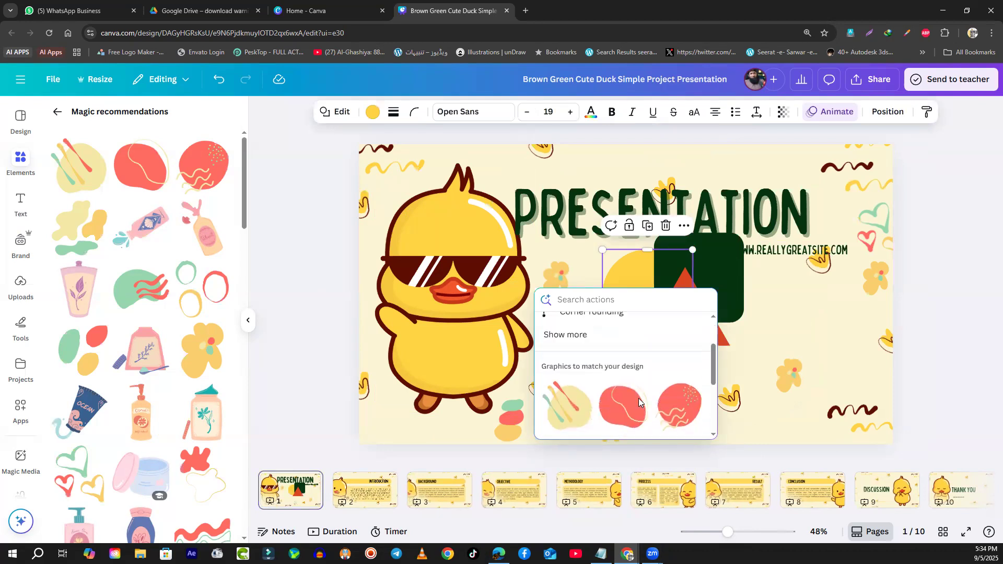
scroll(563, 423, "up", 3)
left_click(563, 421)
- Examine the yellow circle's expanded actions, from transparency and layer order to page alignment, linking, duplicating and matching graphics
scroll(612, 391, "down", 5)
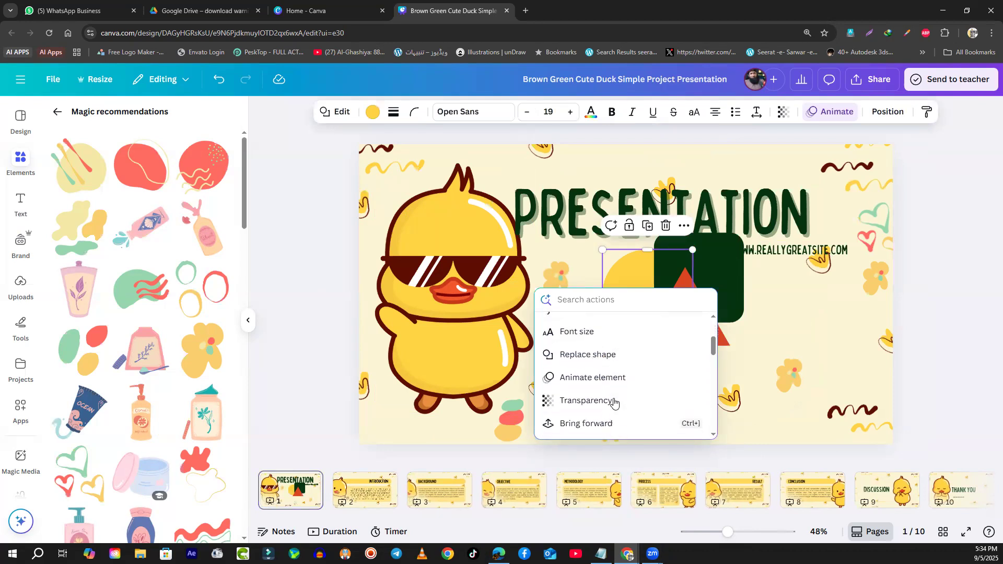
scroll(614, 402, "up", 2)
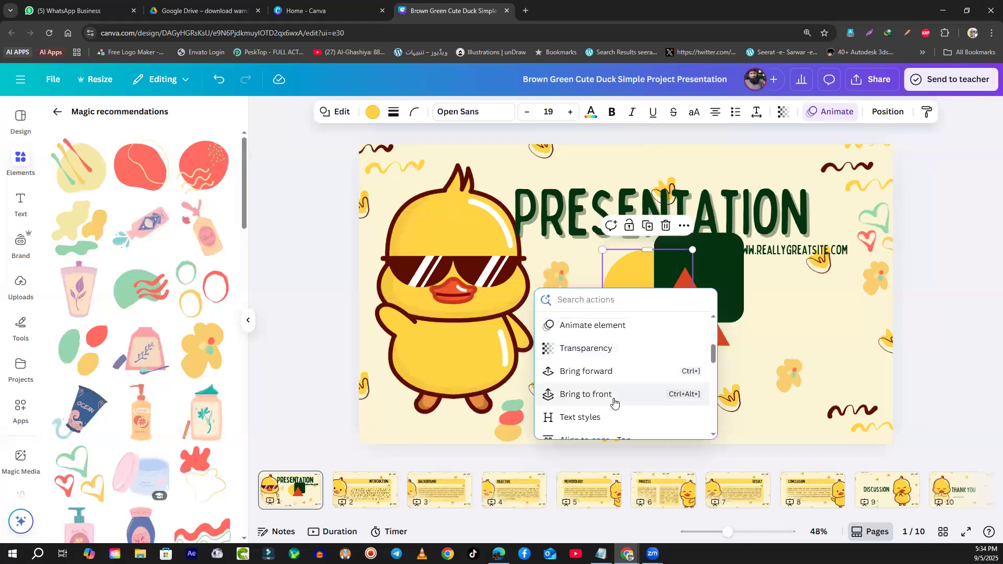
scroll(614, 402, "down", 5)
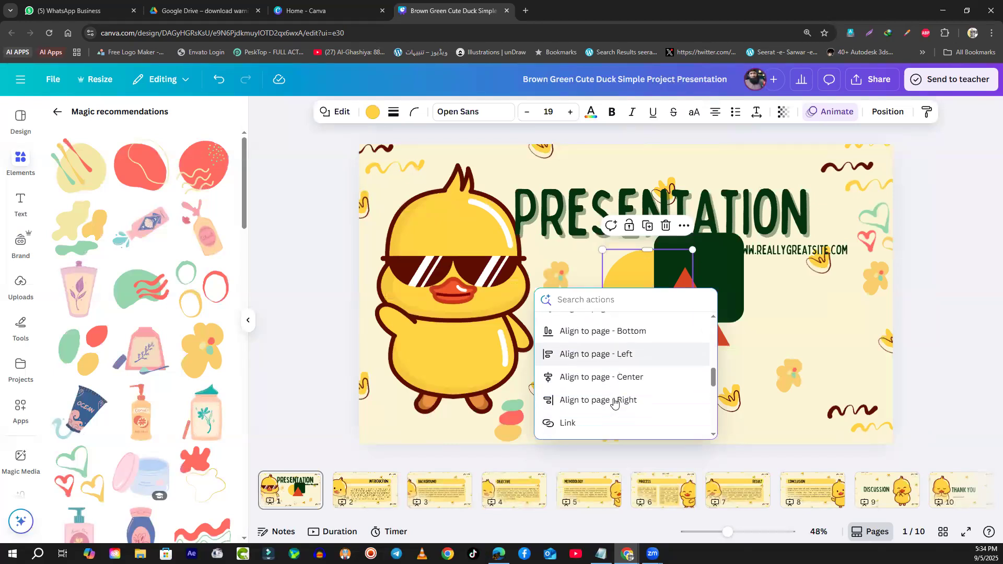
scroll(614, 402, "down", 5)
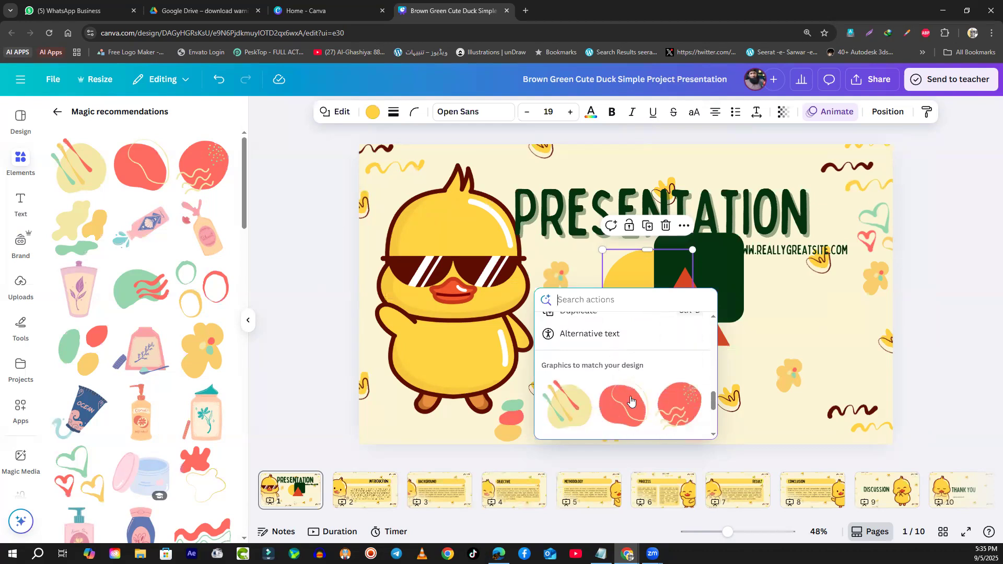
scroll(630, 401, "down", 3)
scroll(630, 401, "up", 4)
scroll(630, 401, "up", 3)
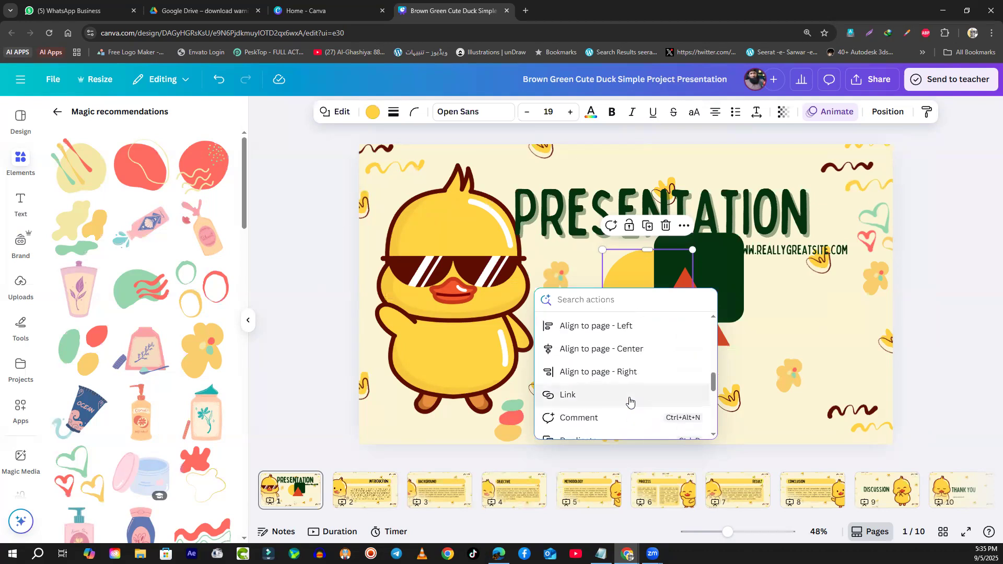
scroll(630, 402, "down", 1)
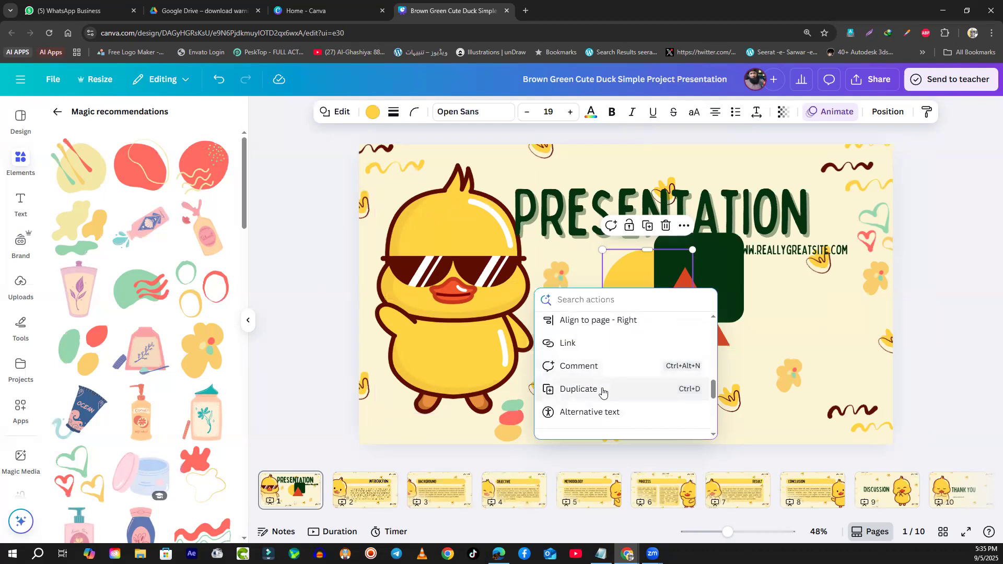
scroll(602, 393, "up", 2)
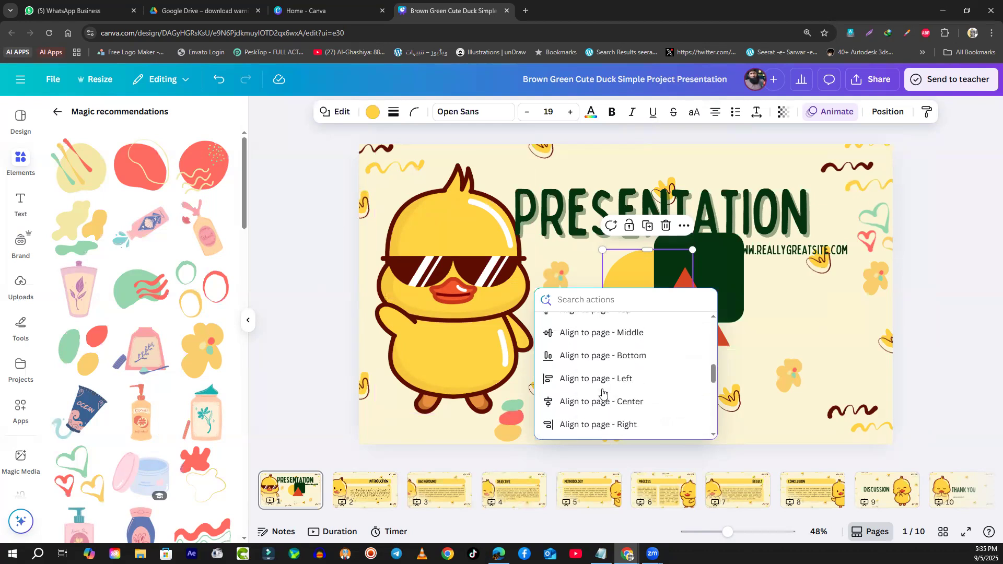
scroll(603, 394, "up", 1)
scroll(603, 391, "up", 1)
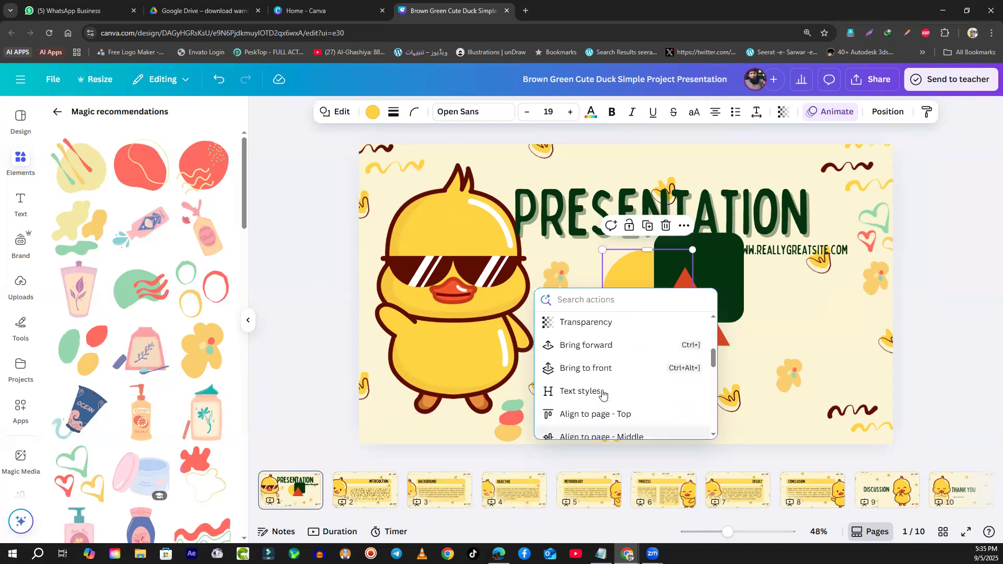
scroll(608, 384, "down", 1)
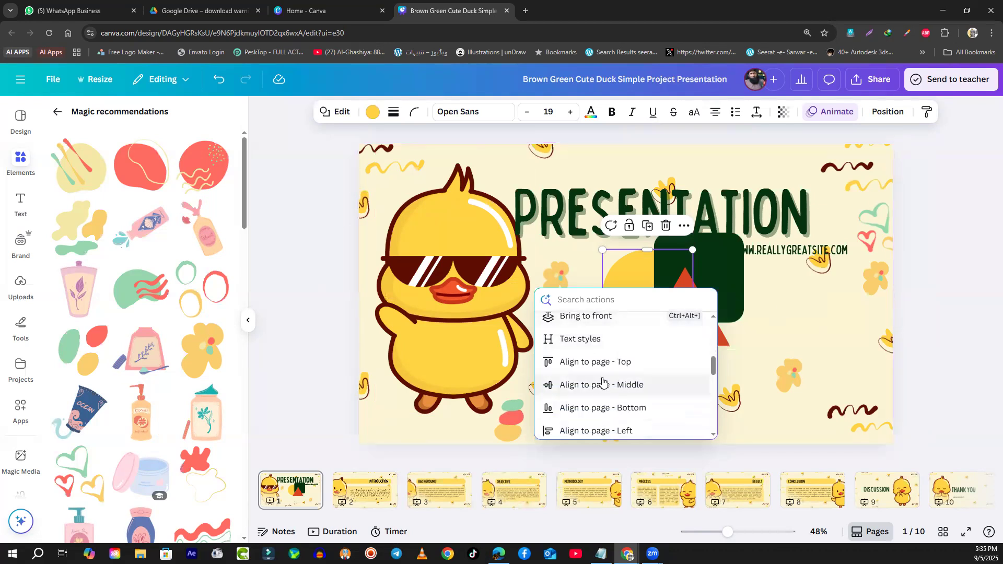
scroll(600, 413, "down", 2)
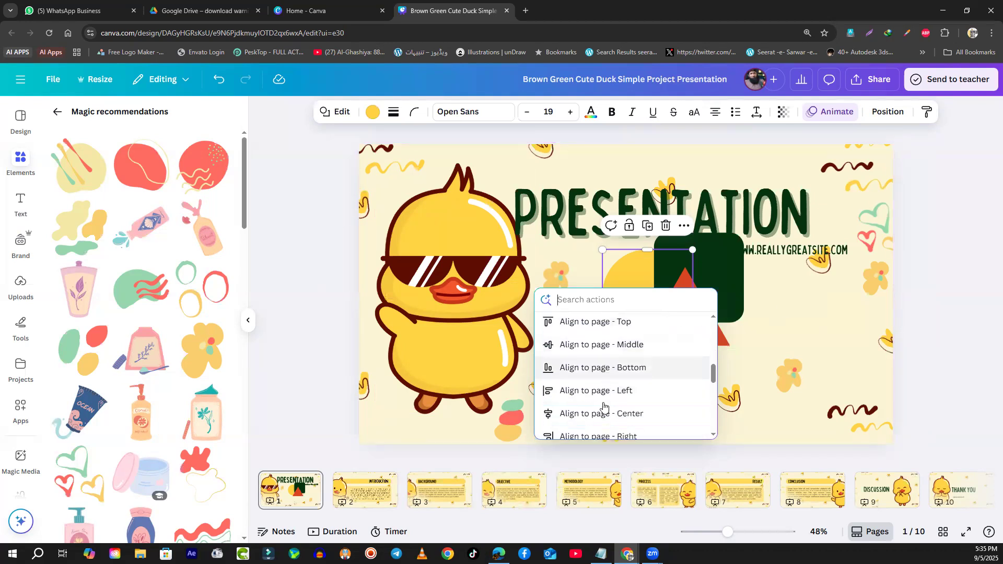
left_click(842, 317)
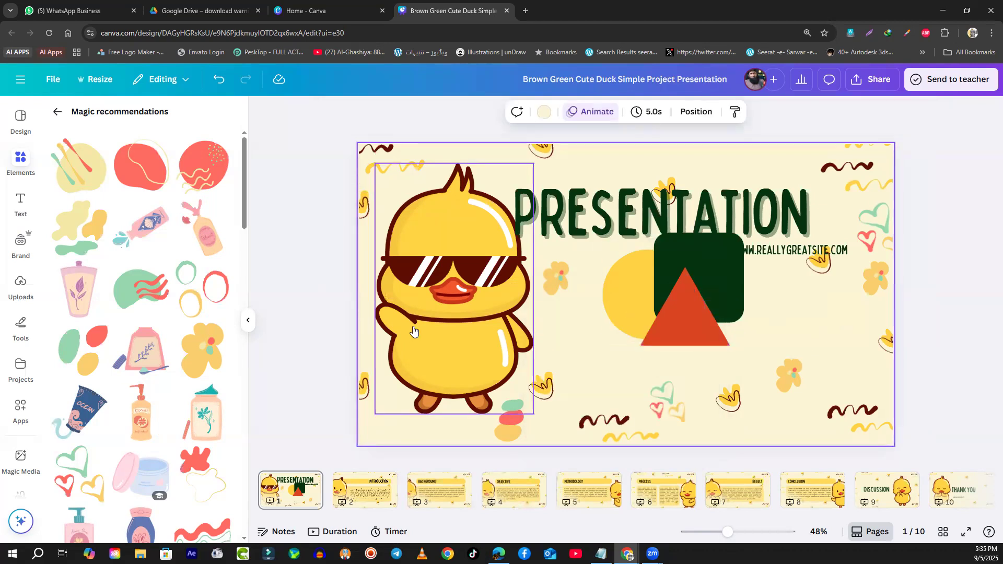
- Delete every element on slide 1, leaving only its cream background
left_click(270, 191)
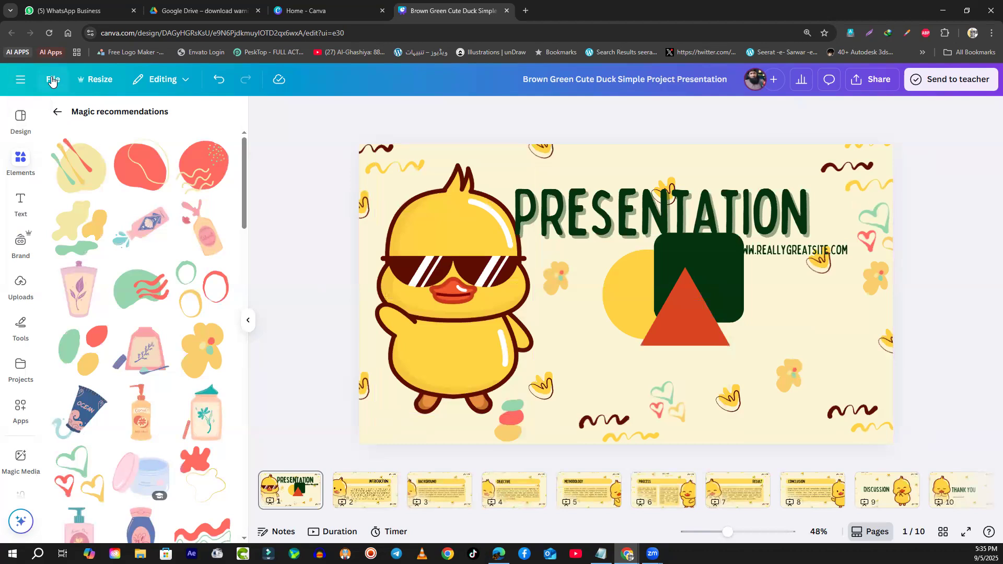
left_click_drag(929, 143, 310, 463)
key("Delete")
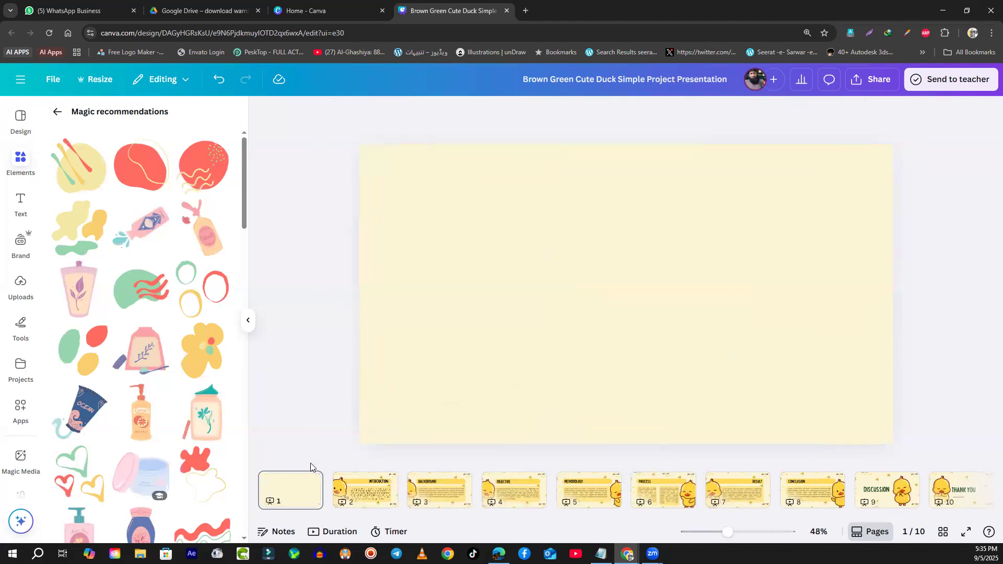
left_click(561, 278)
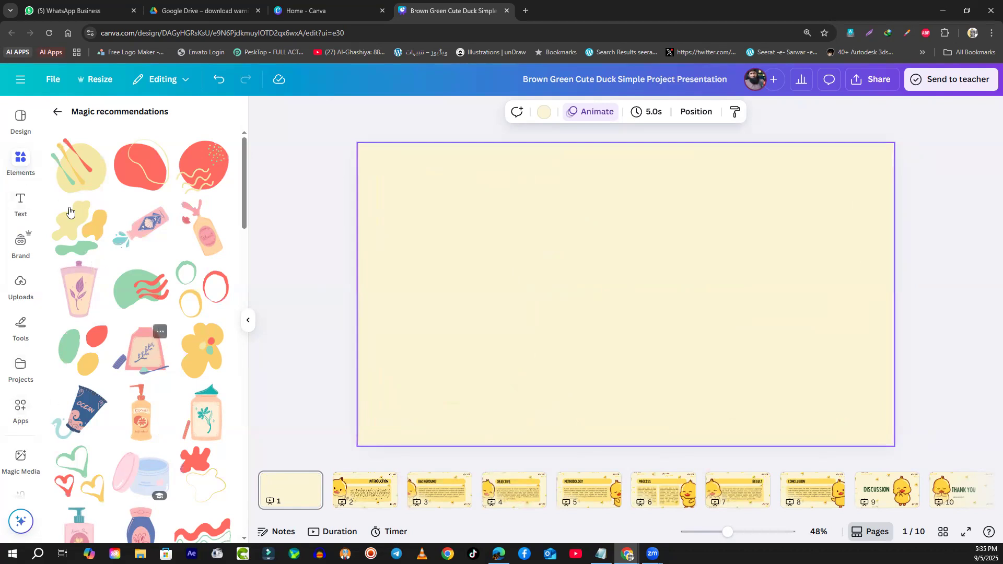
- Add a solid circle from the Shapes collection to the empty slide 1
left_click(54, 113)
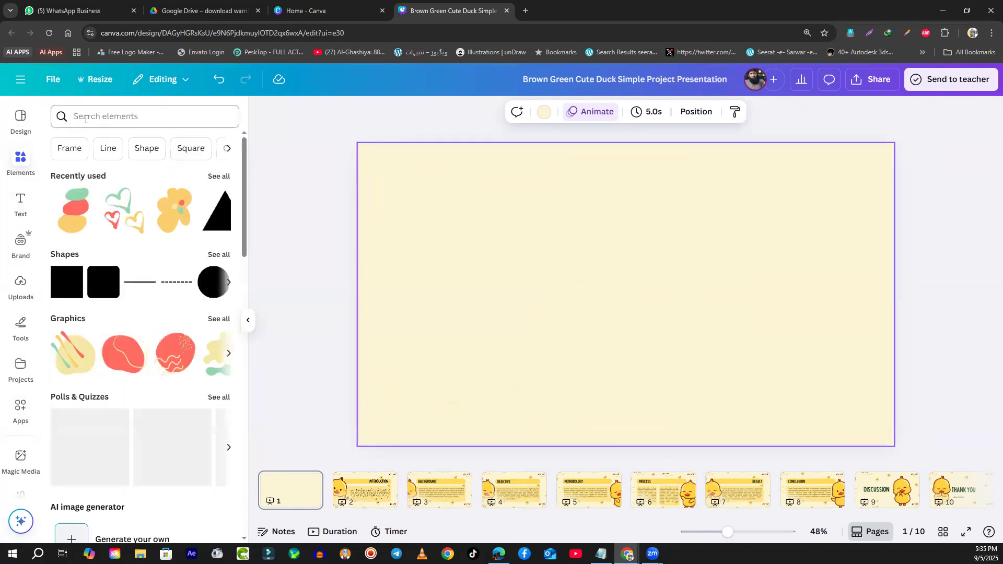
scroll(156, 336, "down", 4)
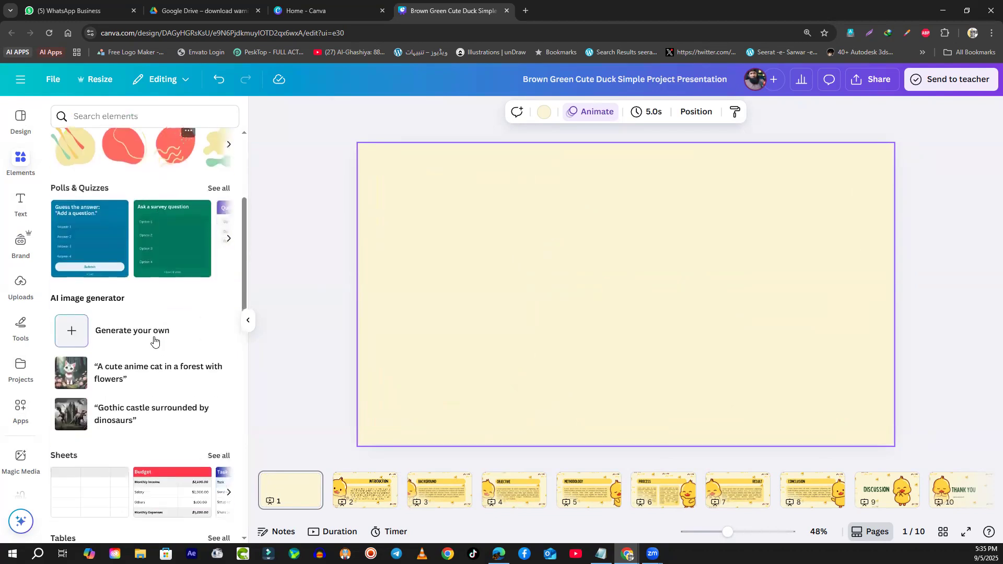
scroll(154, 340, "up", 3)
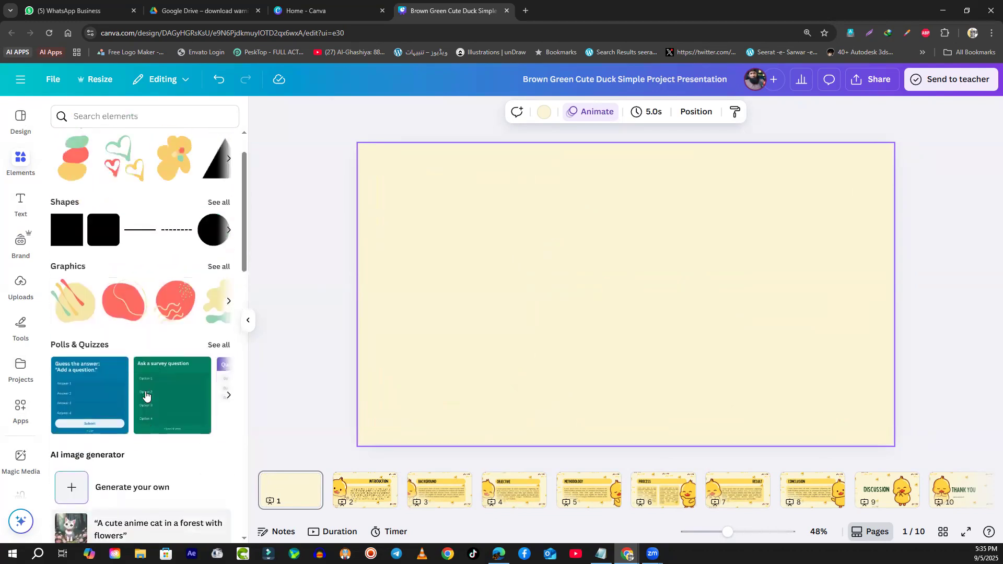
left_click(207, 239)
left_click_drag(658, 298, 517, 249)
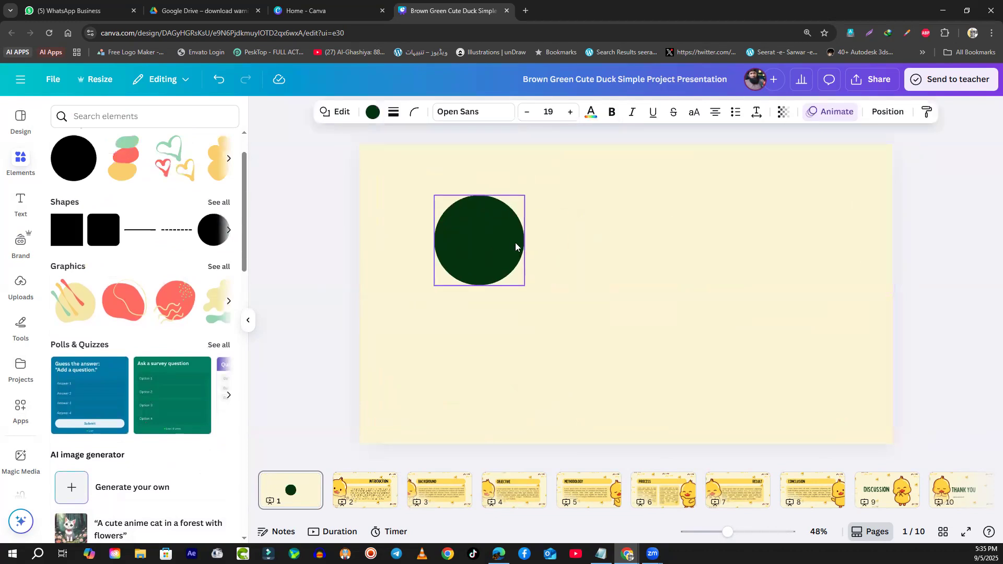
key("Delete")
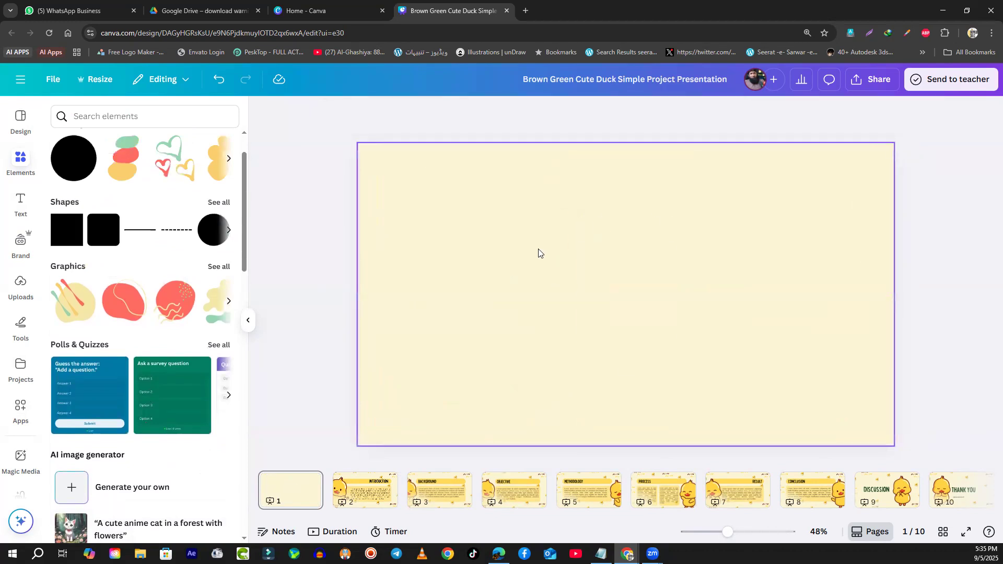
key("ctrl+z")
left_click(705, 302)
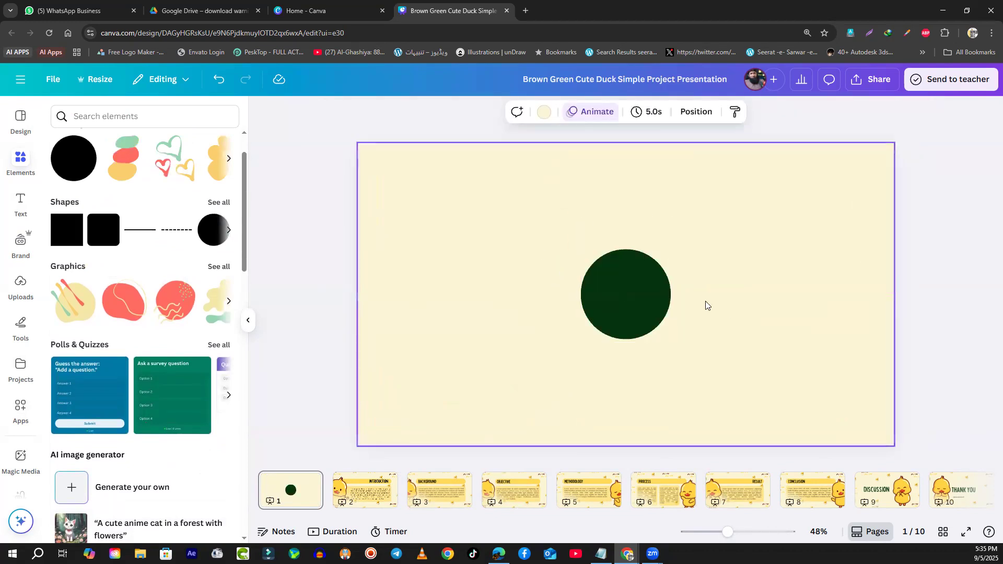
- Move the circle to the slide's upper-left area and shrink it to about 138 px wide
left_click_drag(624, 287, 472, 224)
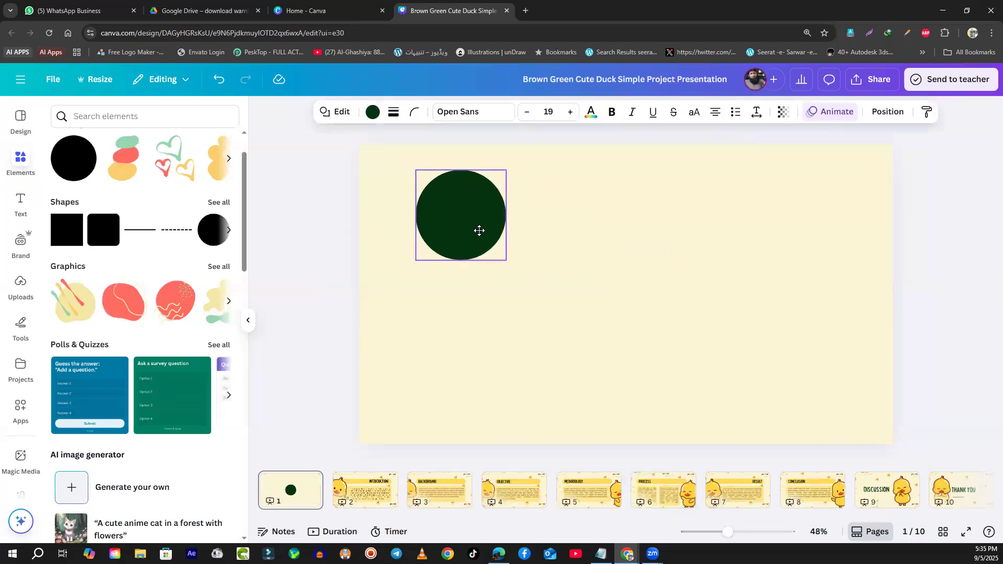
left_click_drag(505, 260, 442, 206)
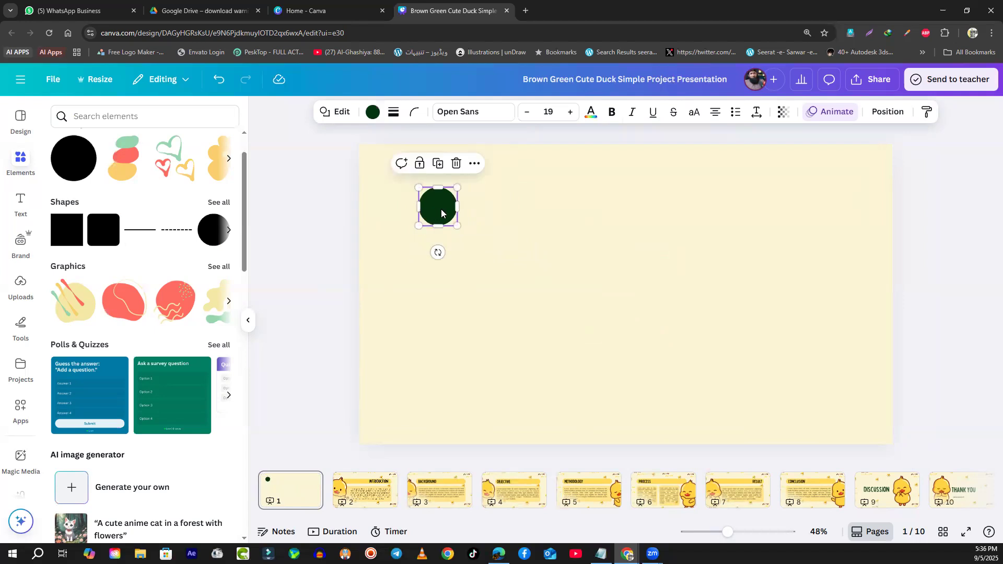
left_click(488, 222)
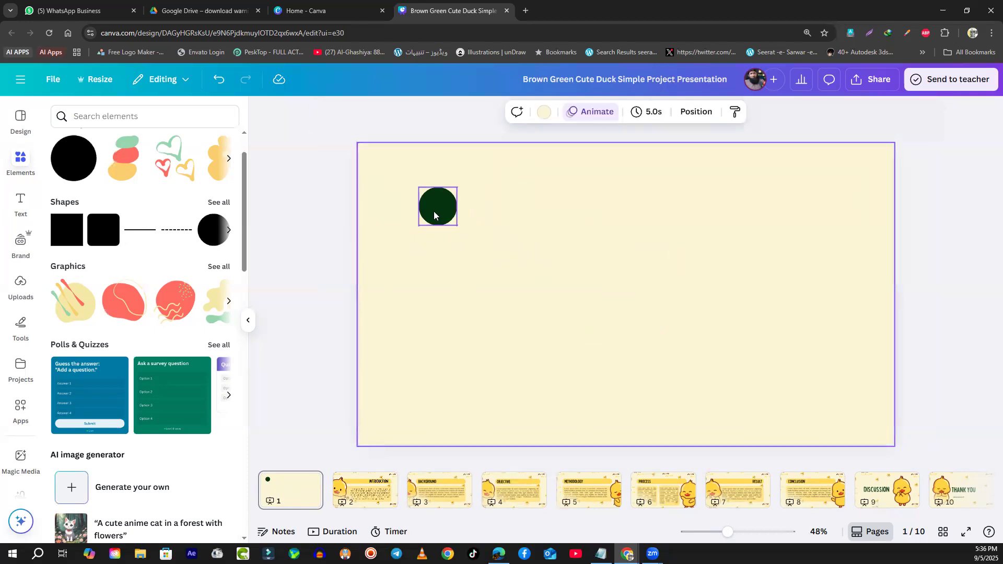
- Duplicate the small circle six times, scattering the copies at uneven heights across the upper part of the slide
left_click_drag(435, 215, 851, 226, "alt")
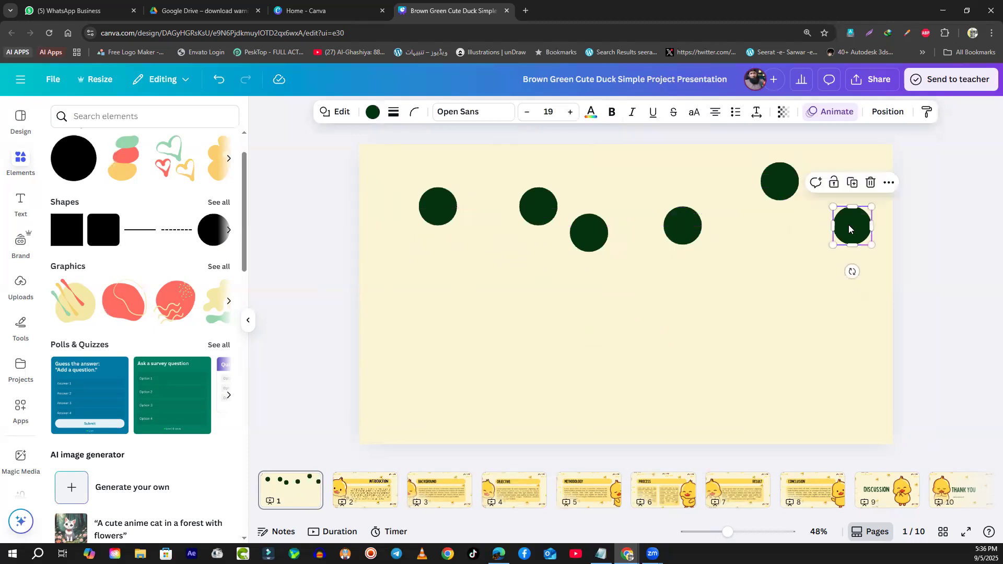
left_click(436, 209)
left_click_drag(437, 209, 484, 233, "alt")
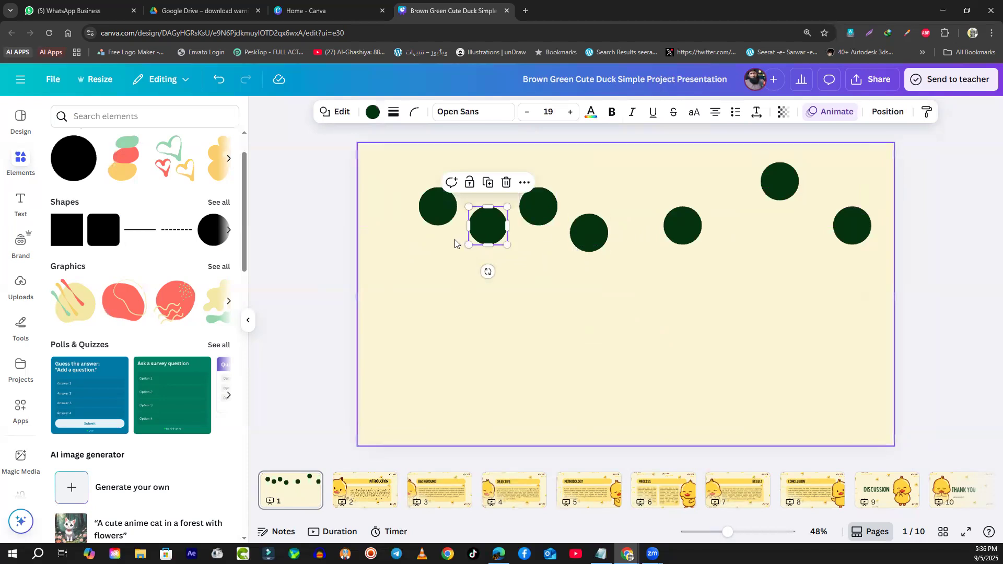
- Group all seven circles and move the group slightly down the slide
left_click_drag(407, 155, 876, 275)
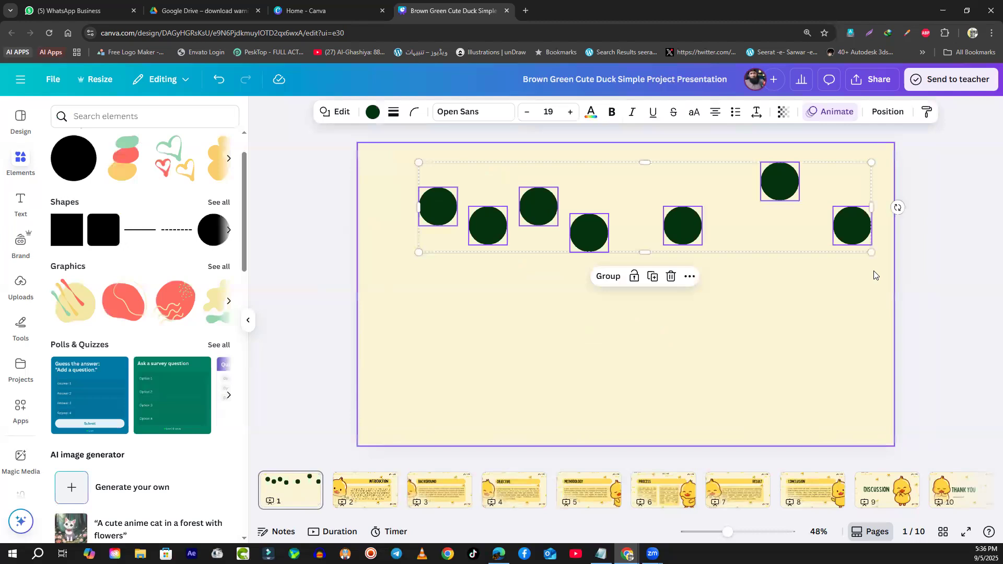
left_click(689, 276)
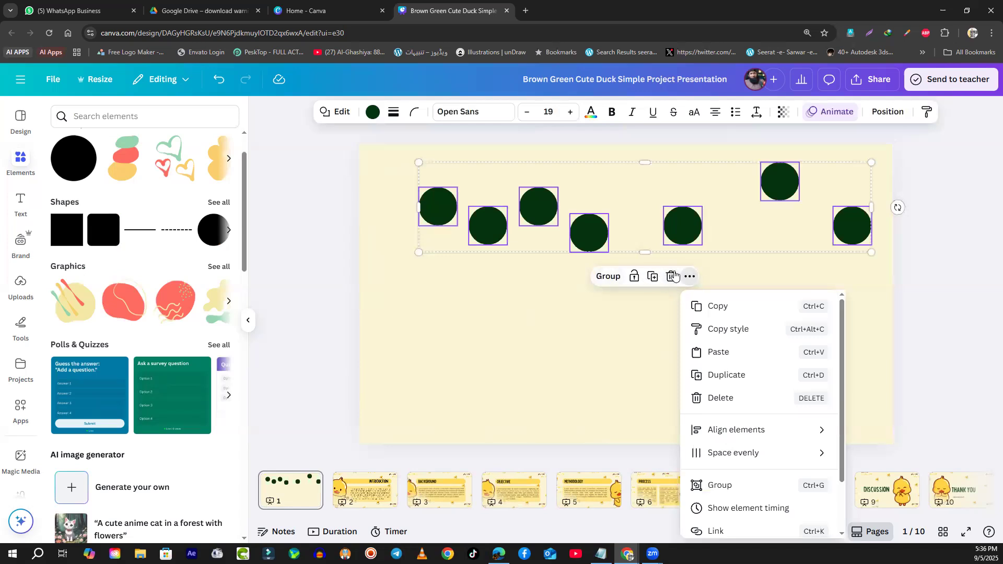
left_click(687, 279)
left_click(689, 280)
left_click(688, 280)
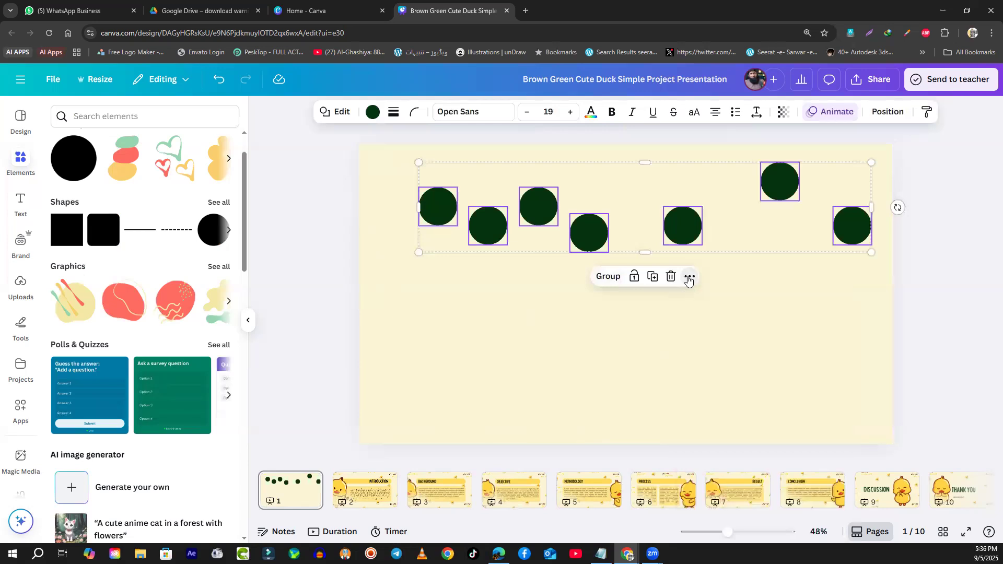
key("ctrl+g")
left_click(747, 324)
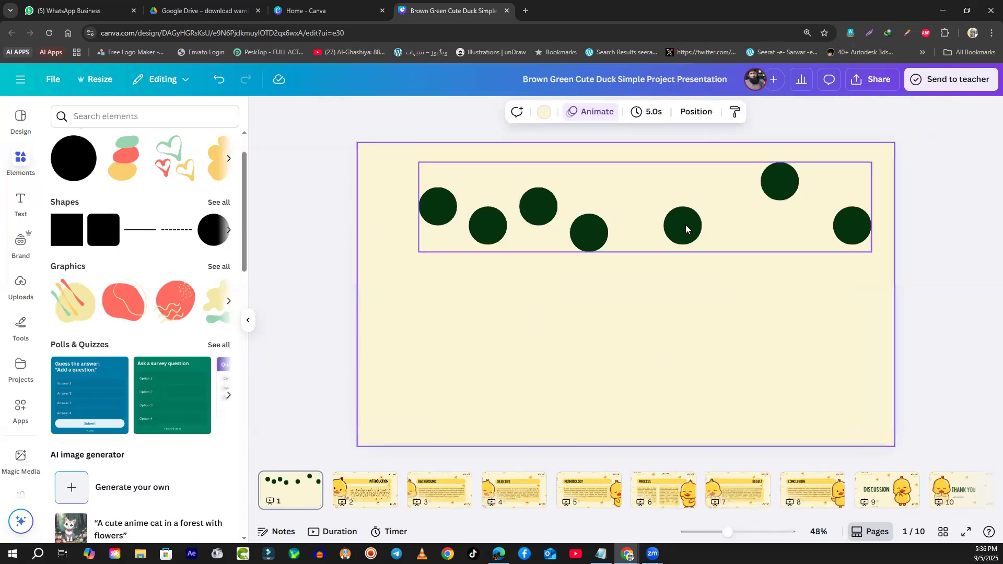
left_click_drag(687, 224, 678, 251)
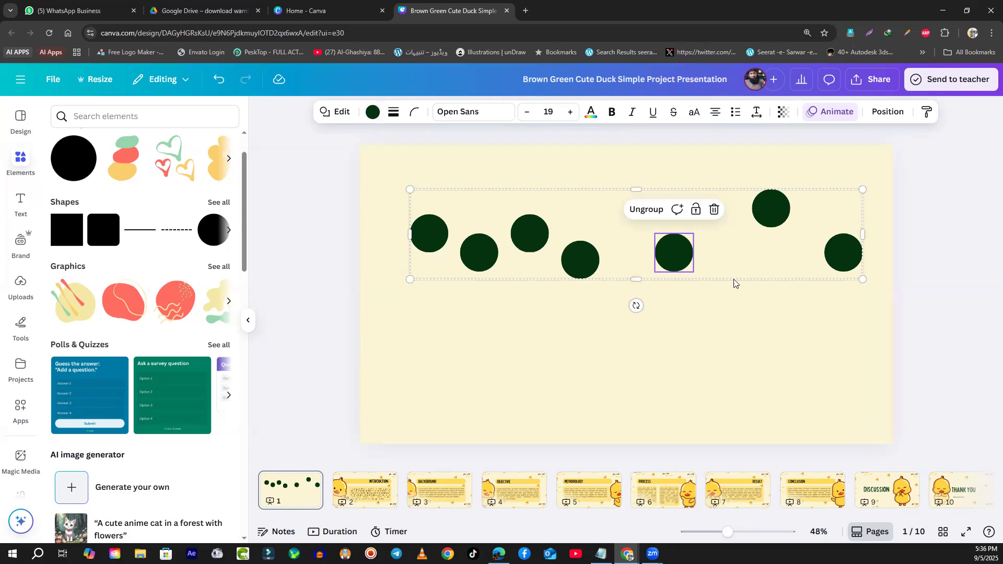
- Ungroup the seven circles so that each can be selected on its own
key("ctrl+u")
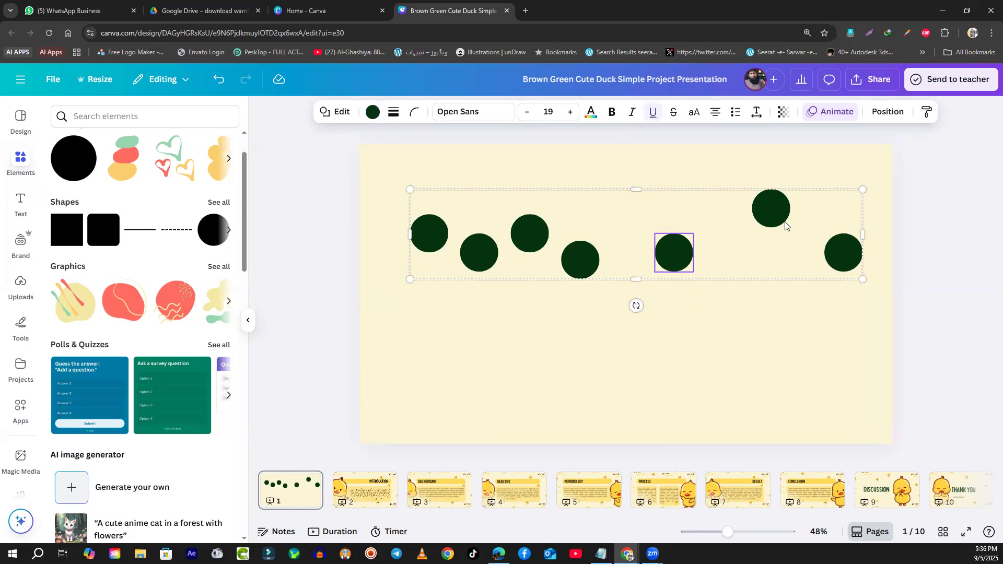
left_click(665, 255)
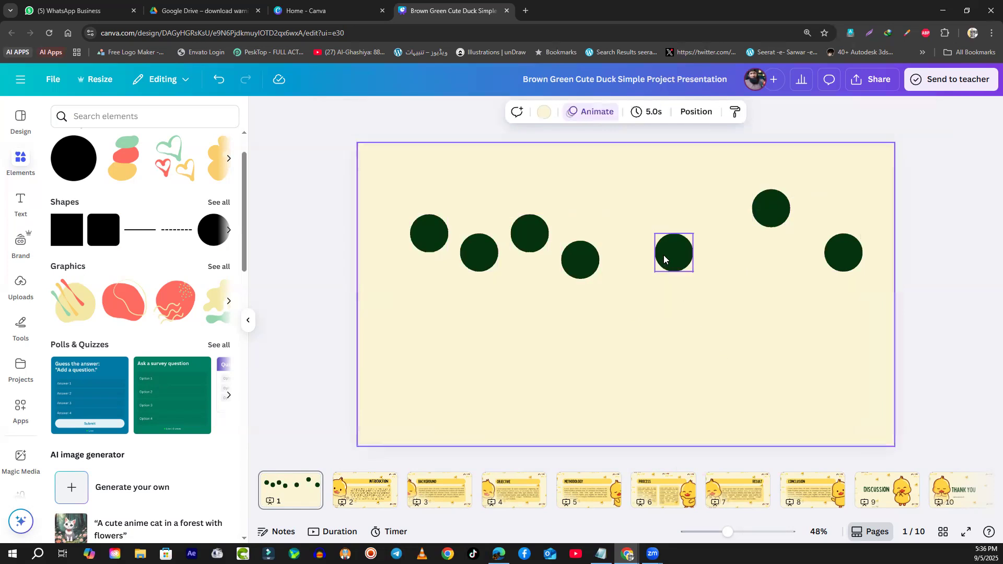
left_click(694, 332)
left_click(593, 260)
- Group the seven circles again and shift the whole group slightly left on the slide
left_click_drag(878, 174, 403, 309)
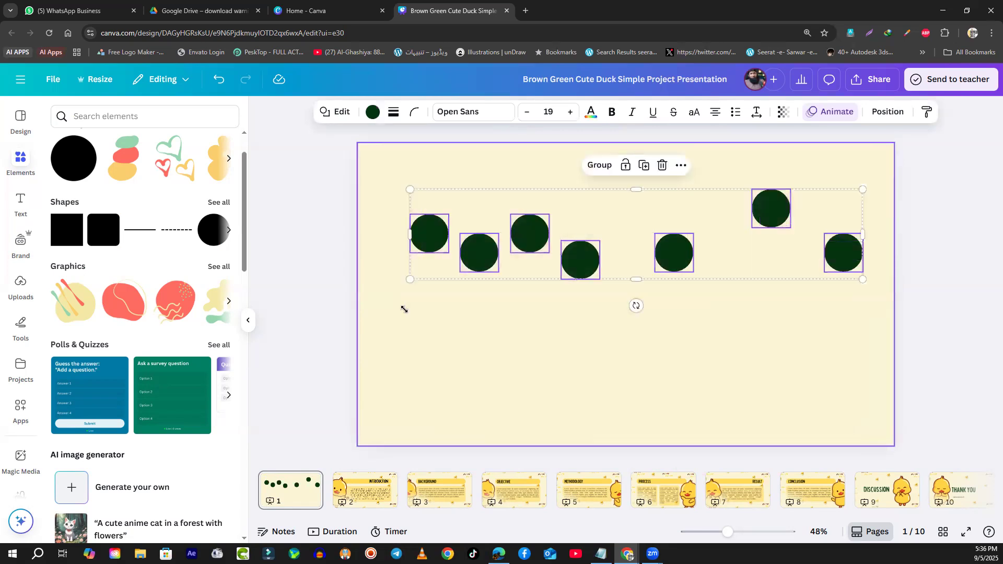
key("ctrl+g")
left_click(693, 356)
left_click_drag(672, 258, 662, 217)
left_click_drag(822, 217, 826, 248)
left_click(799, 339)
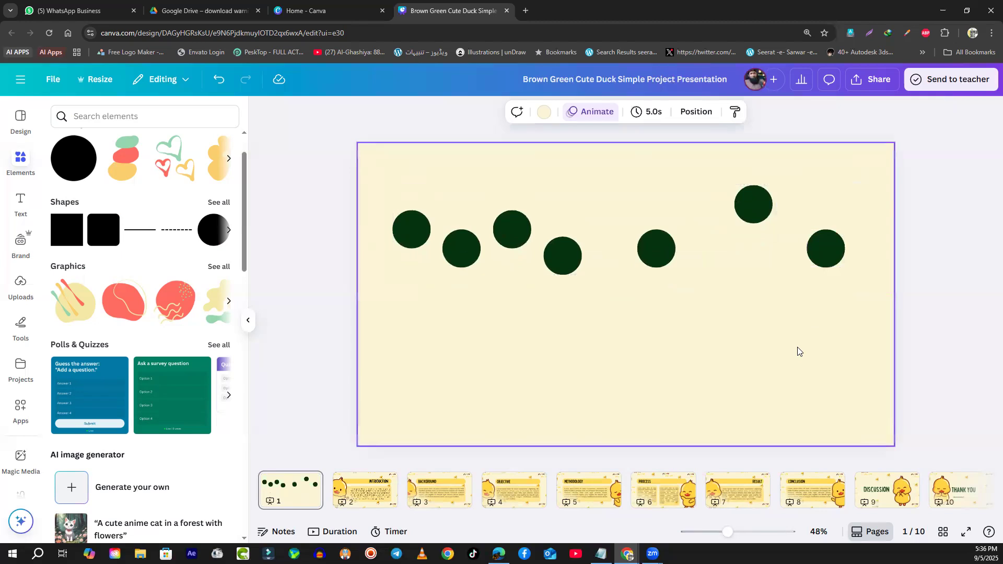
- Ungroup the circles and individually reposition the fourth and fifth circles from the left
left_click(754, 209)
left_click_drag(753, 205, 752, 207)
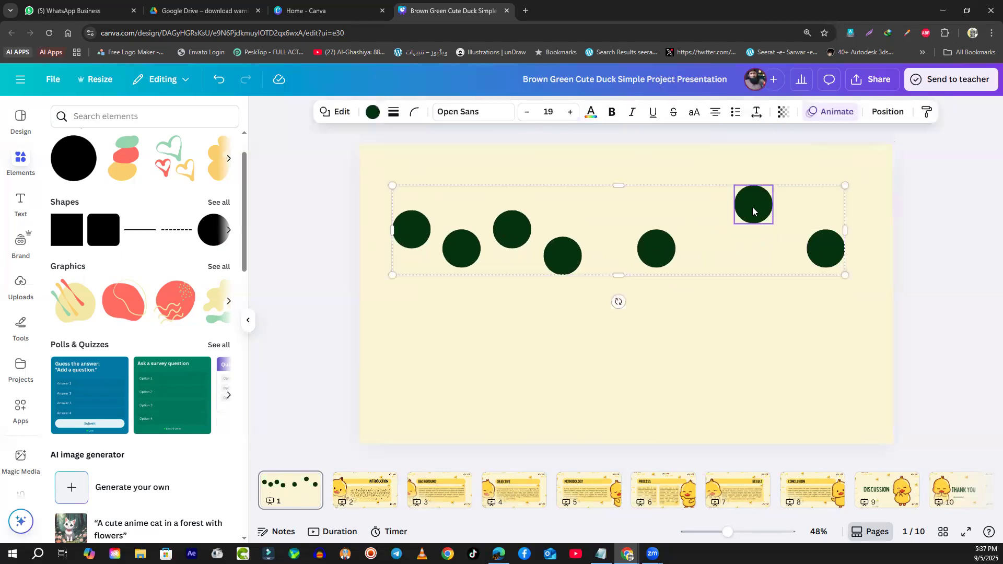
key("ctrl+shift+g")
left_click(705, 374)
left_click_drag(655, 249, 649, 240)
left_click_drag(566, 261, 575, 257)
- Align all seven circles to their top edges and space them evenly horizontally
left_click_drag(390, 171, 840, 289)
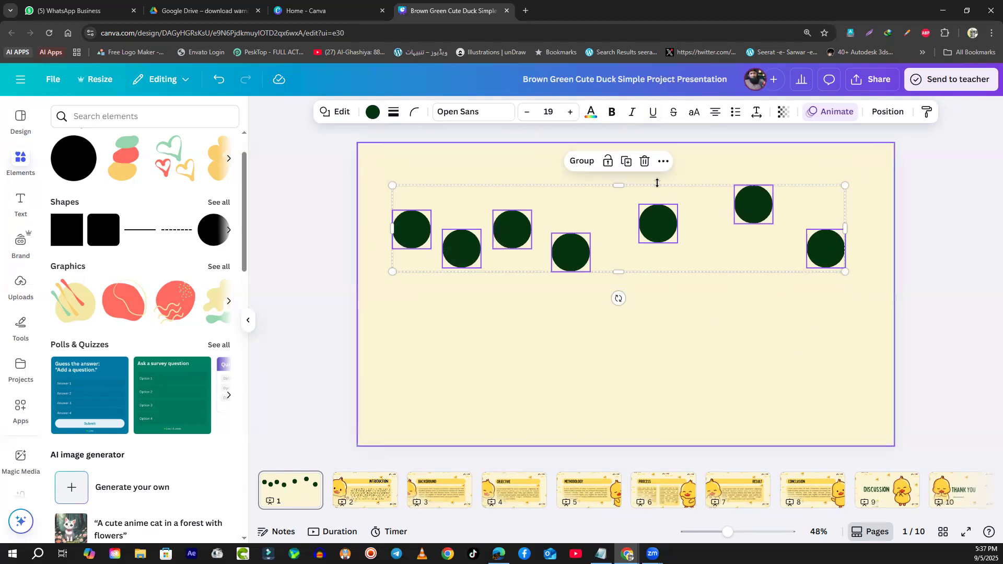
left_click(663, 162)
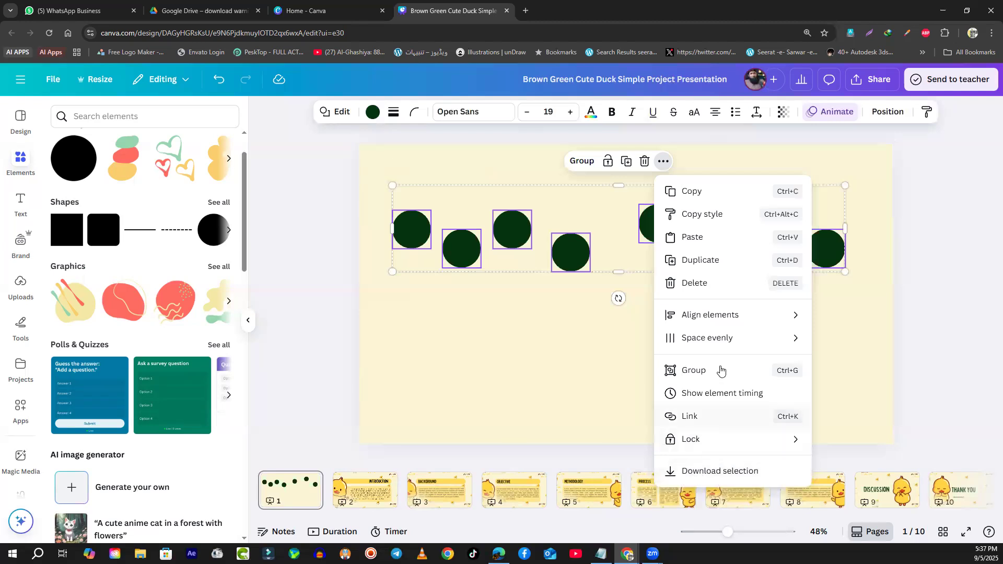
mouse_move(693, 325)
left_click(889, 112)
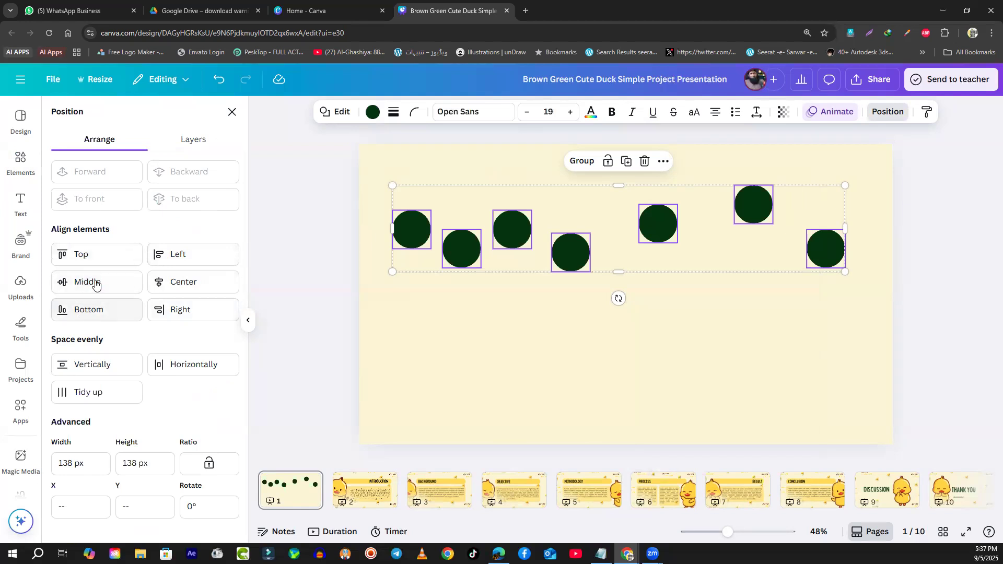
left_click(86, 262)
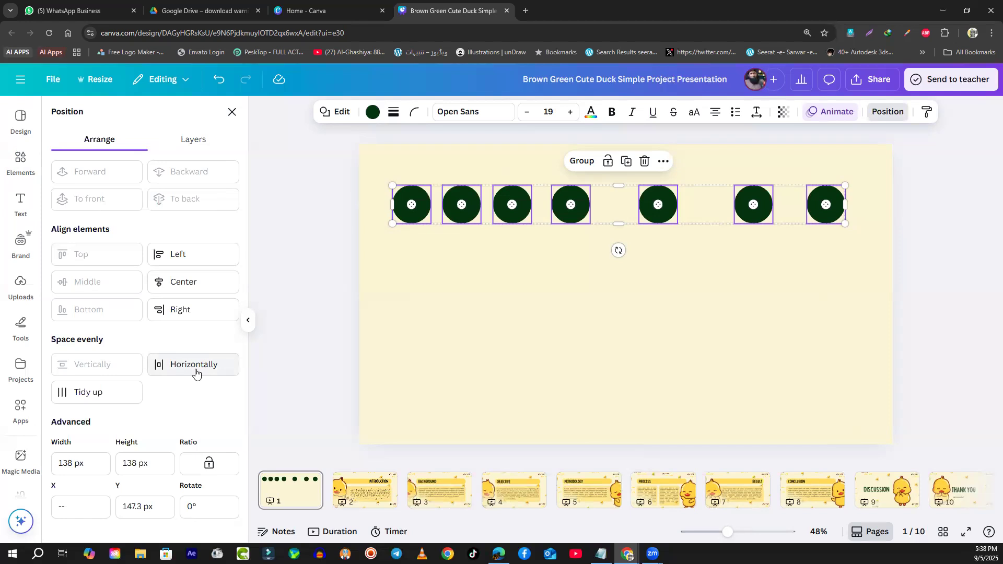
left_click(195, 370)
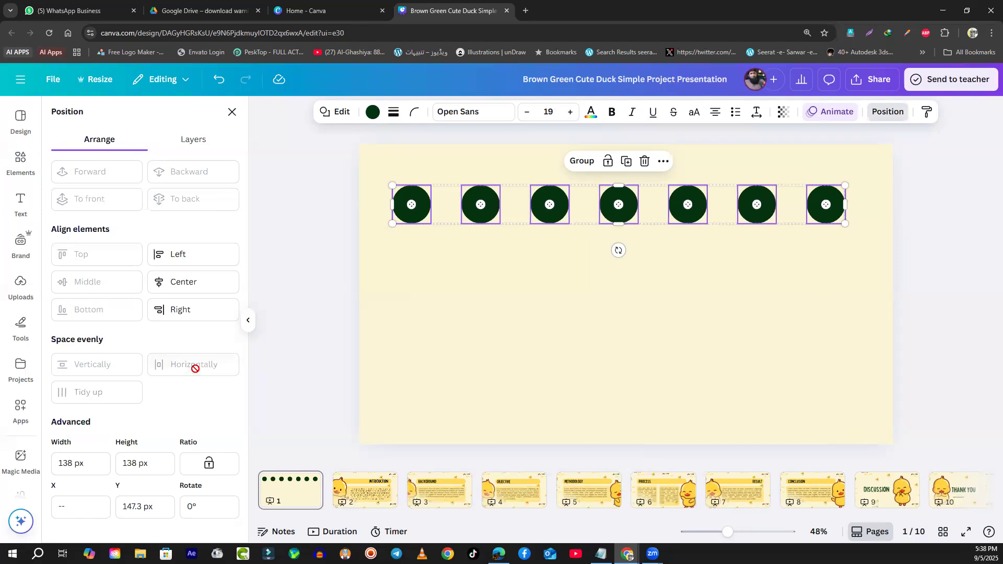
left_click(508, 306)
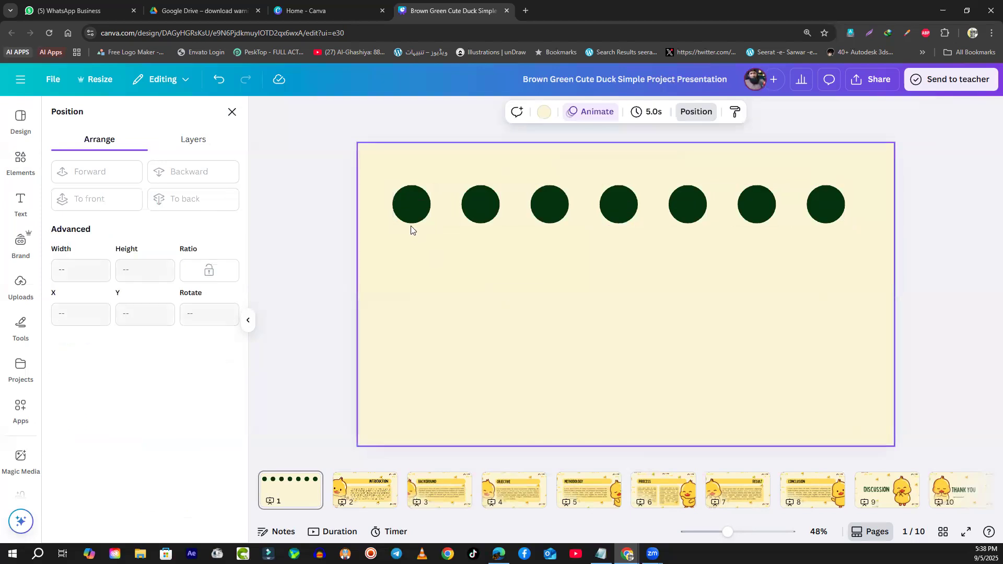
- Move the whole row of circles down the slide to a Y position of about 271 px
left_click_drag(380, 175, 831, 235)
key("ctrl+z")
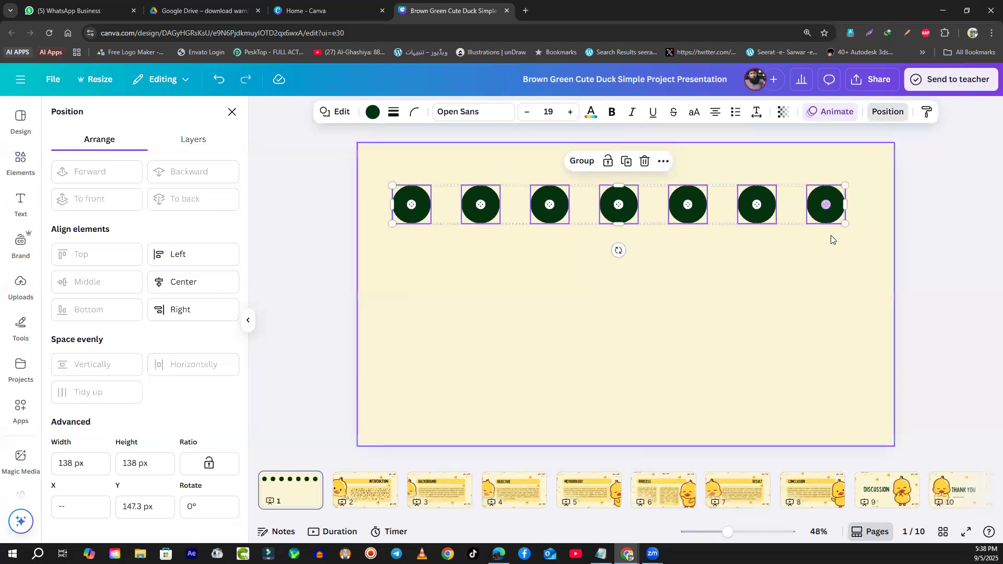
left_click_drag(831, 218, 821, 242)
mouse_move(750, 244)
left_mouse_down()
mouse_move(770, 241)
mouse_move(751, 243)
left_mouse_up()
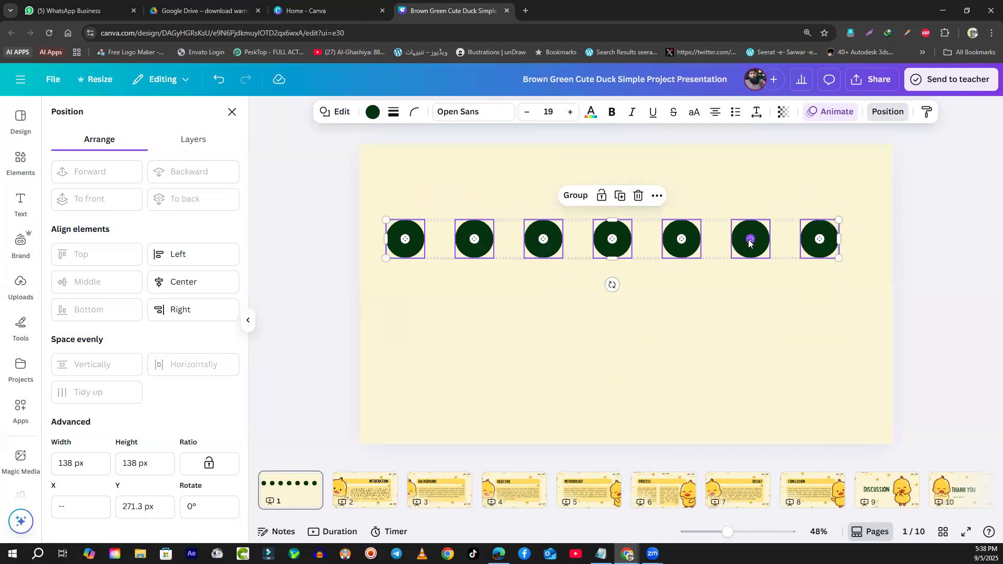
left_click(468, 316)
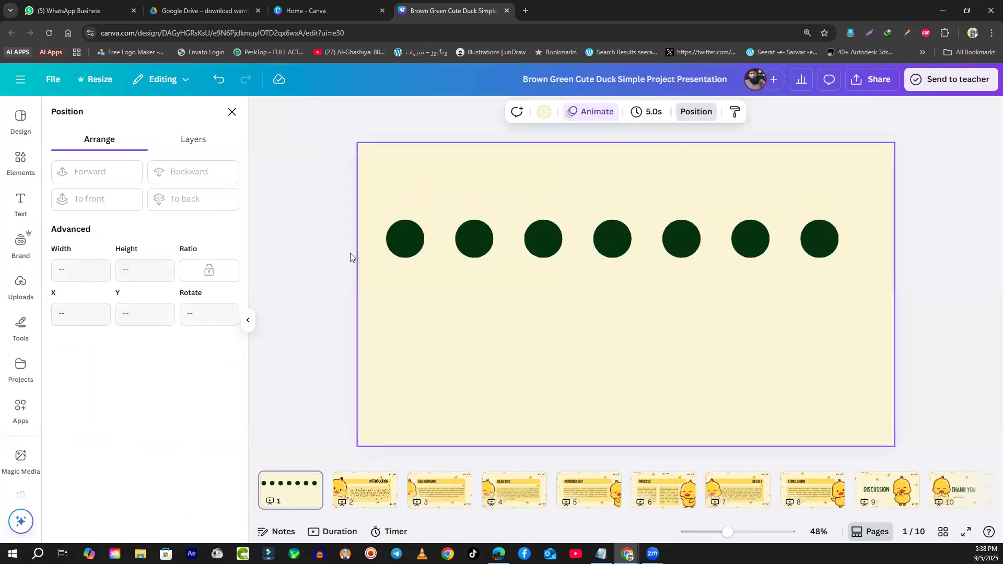
- Try Left, Center and Right alignment on the seven circles in turn, undoing each one
left_click_drag(378, 203, 849, 255)
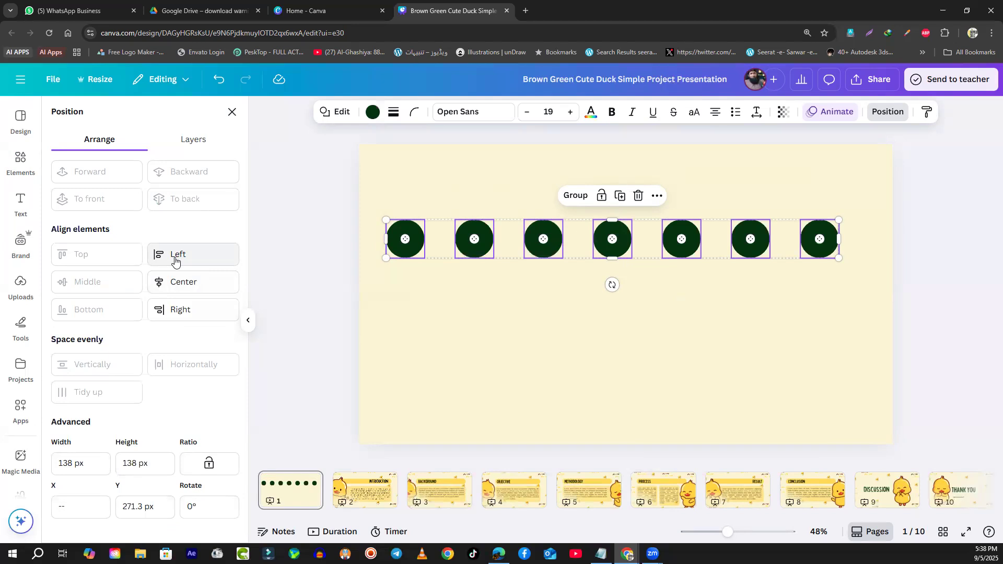
left_click(175, 261)
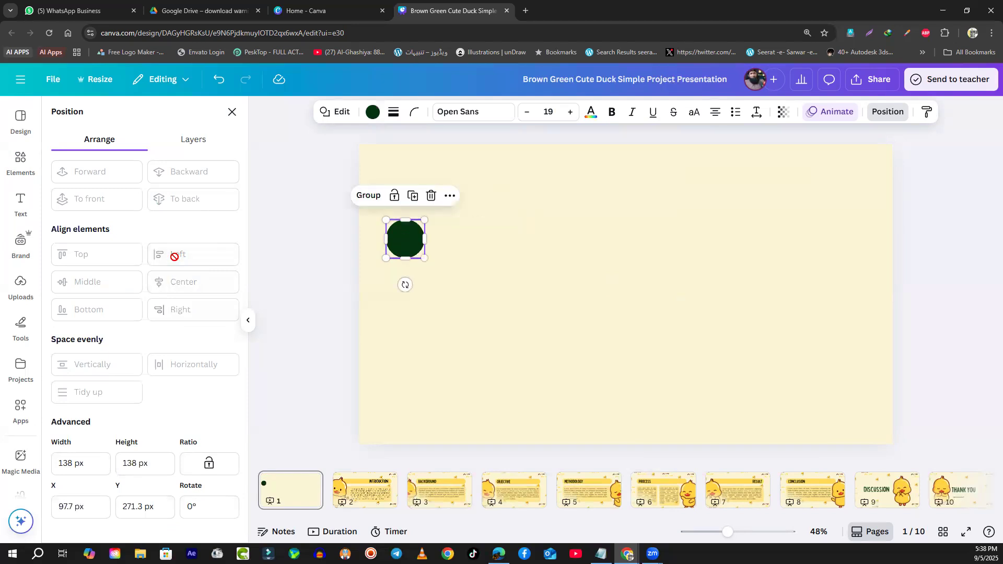
key("ctrl+z")
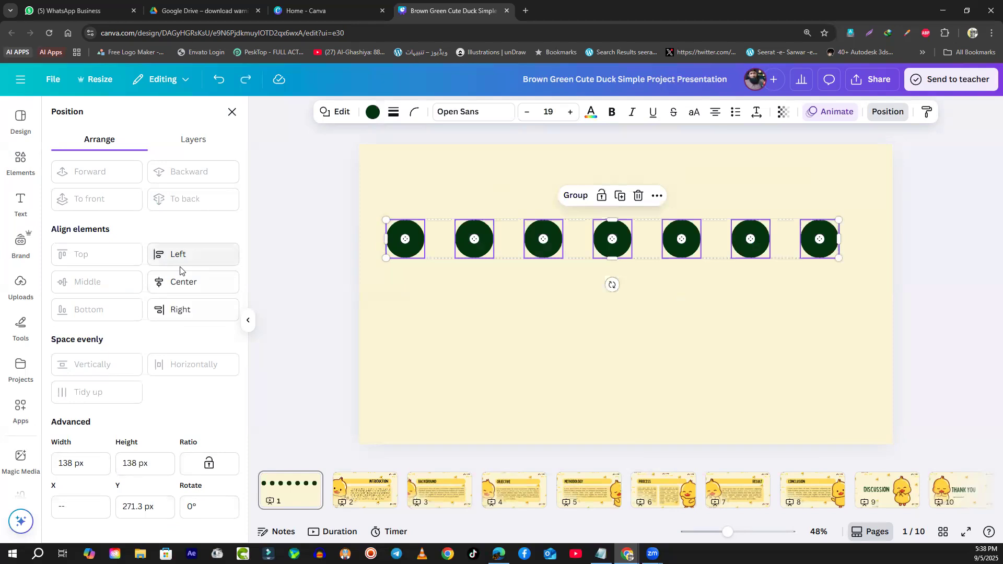
left_click(189, 283)
key("ctrl+z")
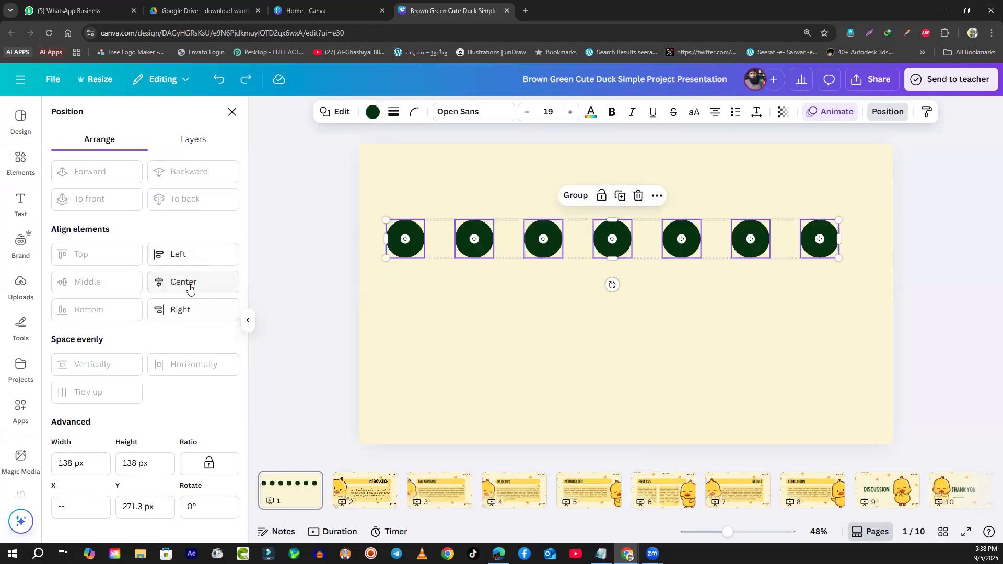
left_click(182, 309)
key("ctrl+z")
left_click(598, 308)
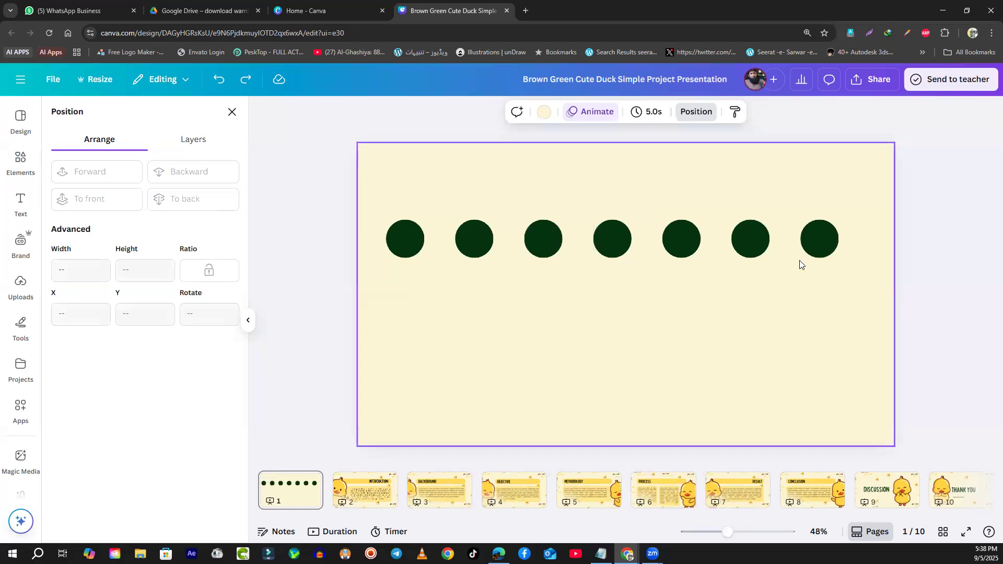
- Move the seven circles one by one into a loose, uneven vertical arrangement on the right side of the slide
left_click_drag(818, 229, 814, 177)
left_click_drag(752, 240, 771, 248)
left_click(697, 250)
left_click_drag(690, 236, 809, 306)
left_click_drag(608, 242, 796, 357)
left_click_drag(540, 243, 747, 212)
left_click_drag(474, 238, 795, 400)
left_click_drag(418, 239, 737, 151)
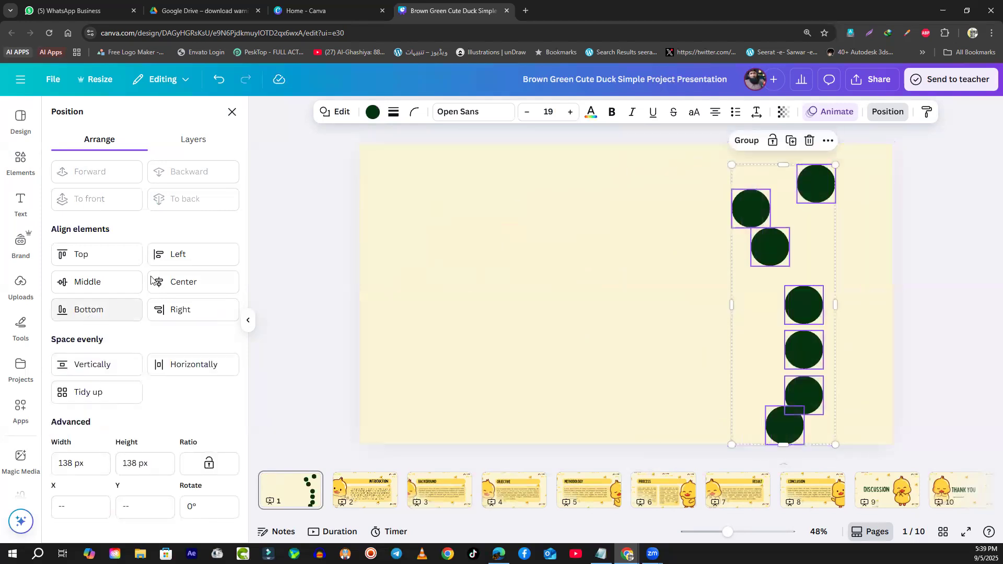
- Try left-aligning the seven circles, spacing them evenly vertically and moving them to the slide's left edge, and undo these changes
left_click(172, 255)
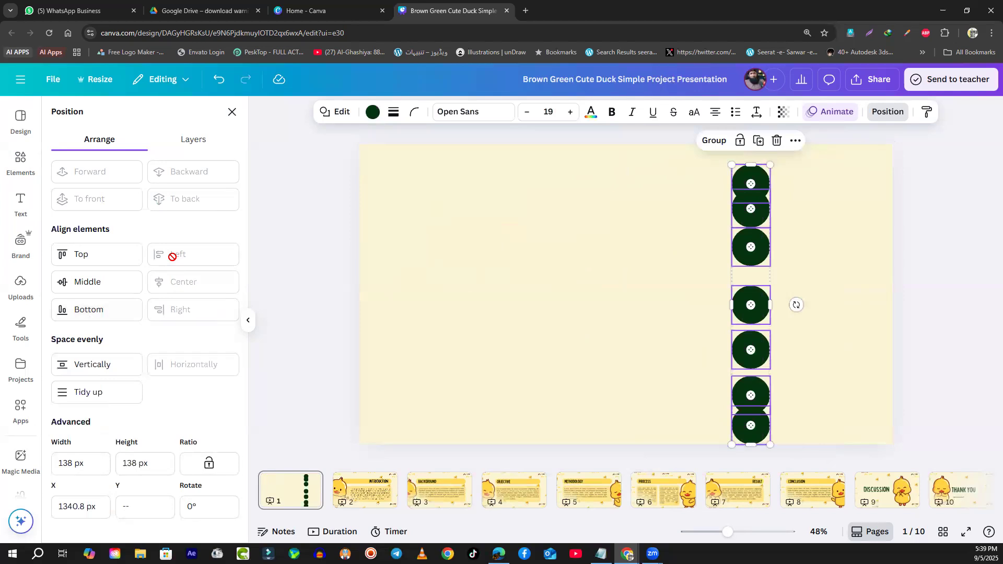
left_click(90, 365)
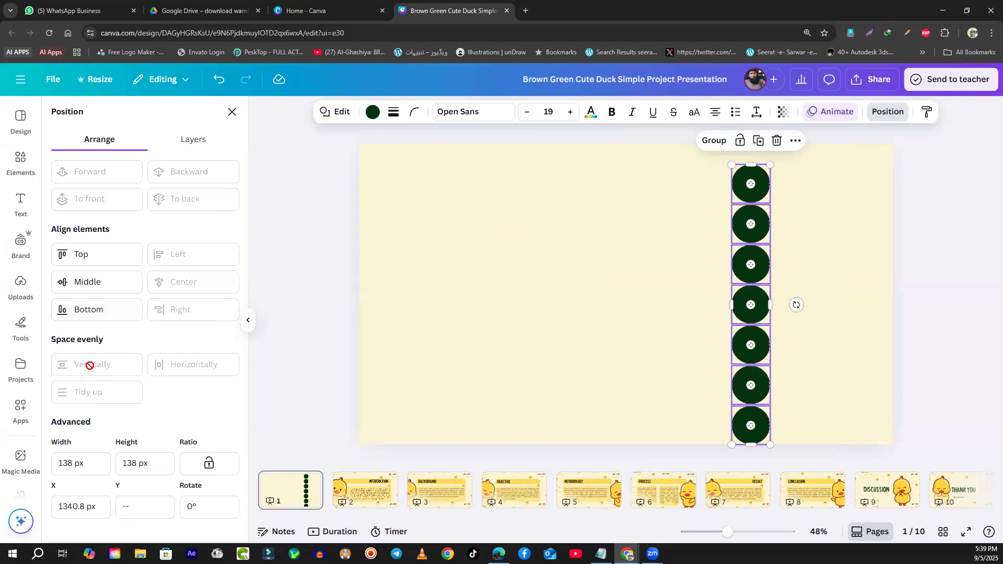
left_click(564, 306)
left_click_drag(808, 163, 391, 418)
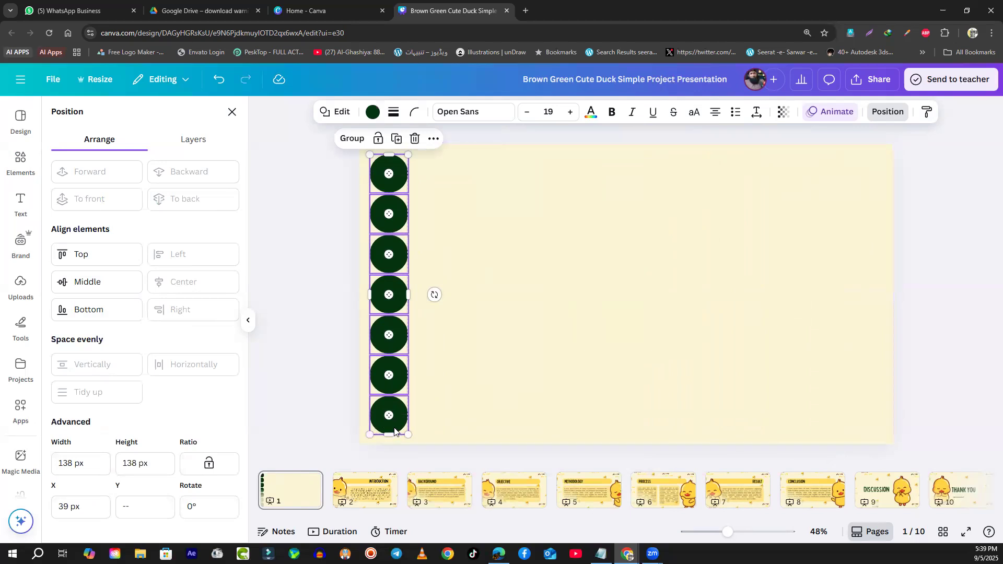
key("ctrl+z")
key("ctrl+z")
key("ctrl+z")
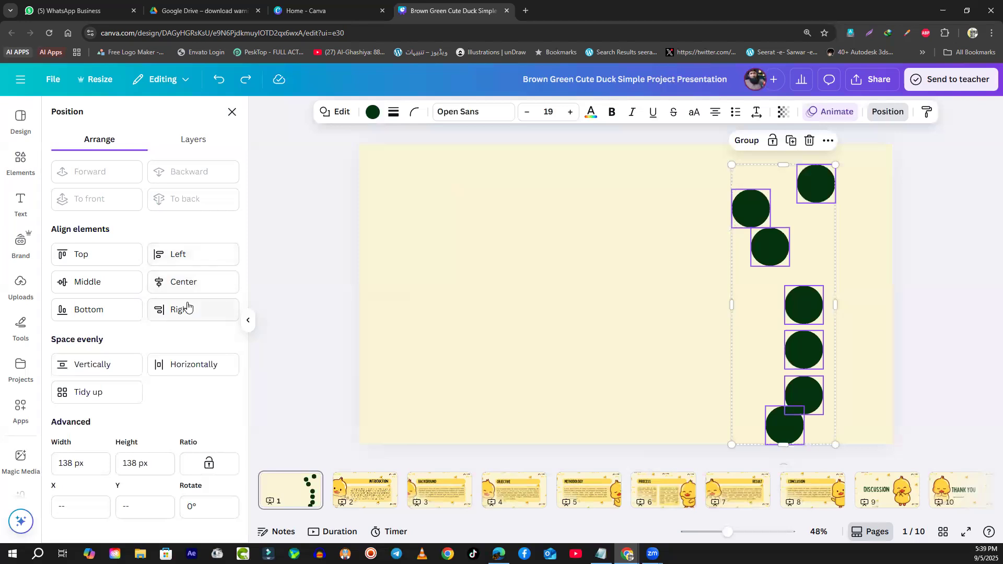
- Move the topmost circle to the left-centre of the slide, enlarge it and fill it with dark red
left_click_drag(857, 170, 689, 441)
left_click(632, 359)
left_click_drag(815, 183, 571, 315)
left_click(373, 111)
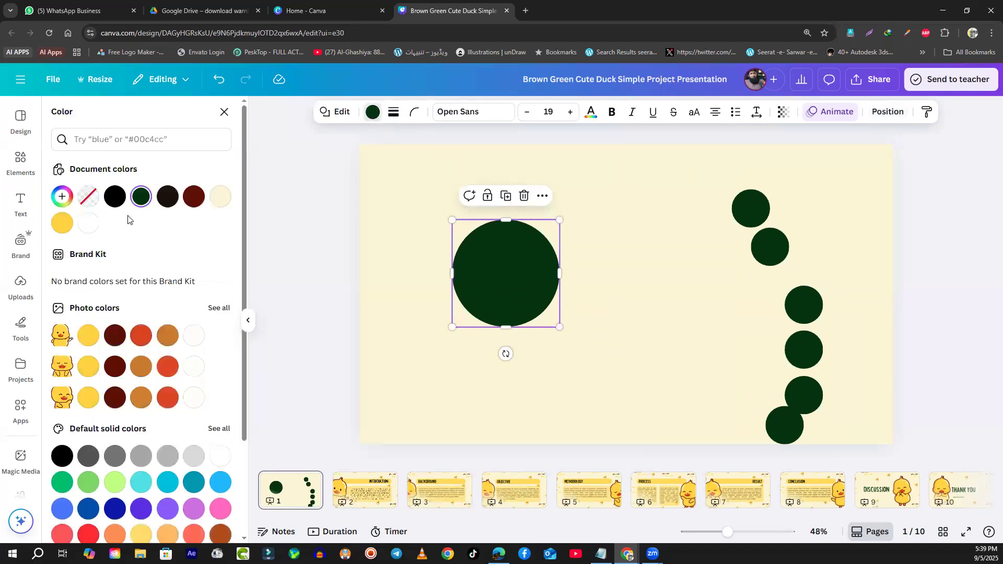
left_click(191, 196)
- Place a second, smaller circle in front of the dark red one and fill it with yellow
left_click_drag(757, 209, 571, 328)
left_click(525, 282)
key("ctrl+bracketright")
left_click_drag(541, 298, 524, 288)
left_click(57, 227)
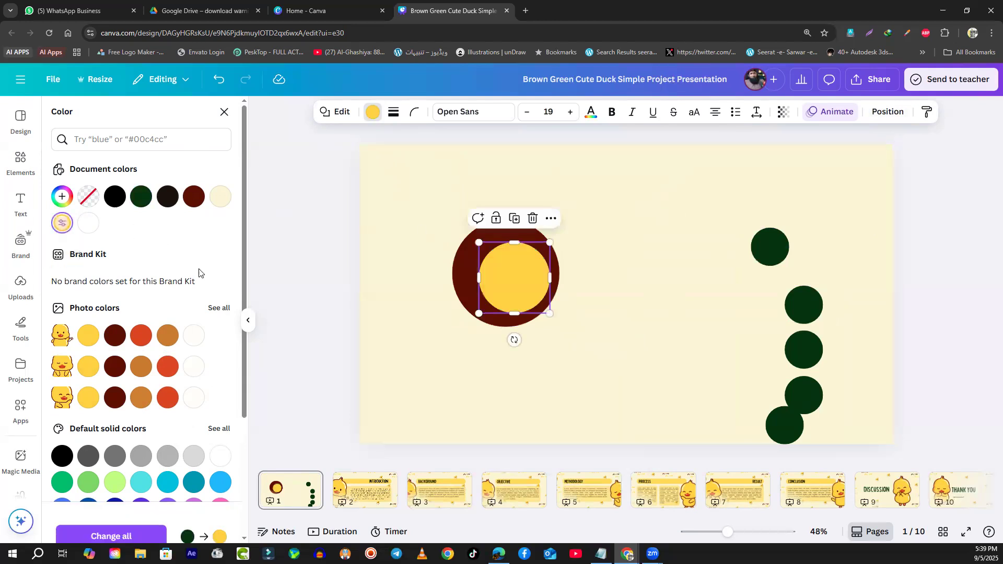
- Place a third circle, smaller than the yellow one, in front of it and fill it with orange-red
left_click_drag(768, 253, 539, 308)
key("ctrl+bracketright")
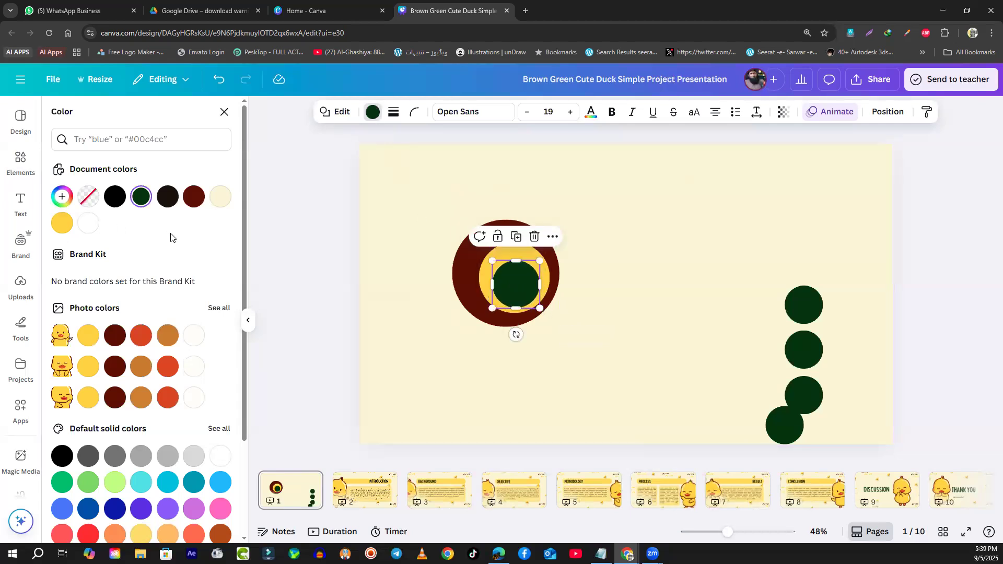
left_click(169, 370)
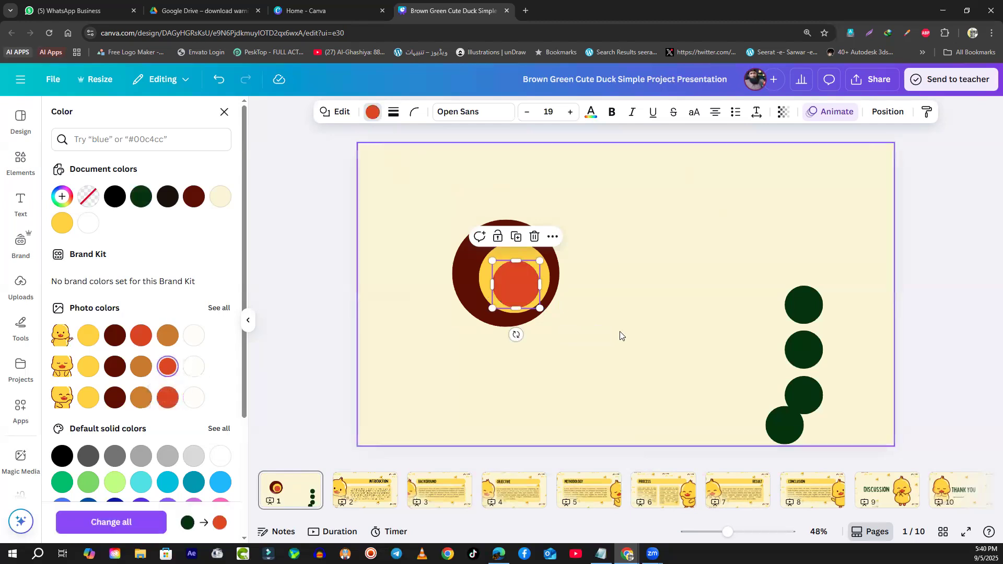
- Bring a fourth green circle to the front of the stack and shrink it to fit inside the orange-red circle
left_click_drag(800, 304, 535, 294)
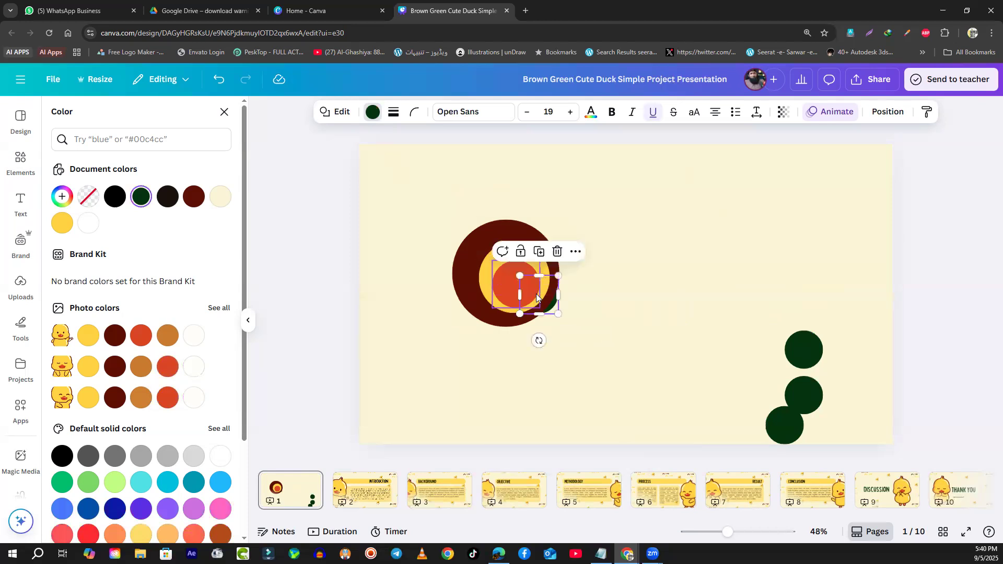
key("ctrl+]")
left_click_drag(558, 313, 417, 353)
- Align the four stacked circles with Center and Middle so they become concentric
left_click(601, 271)
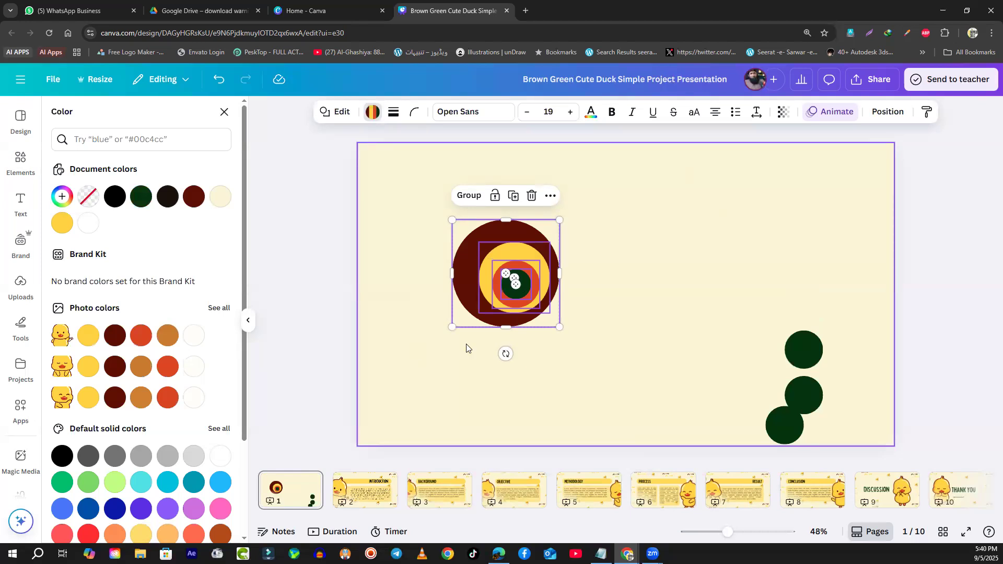
left_click(888, 111)
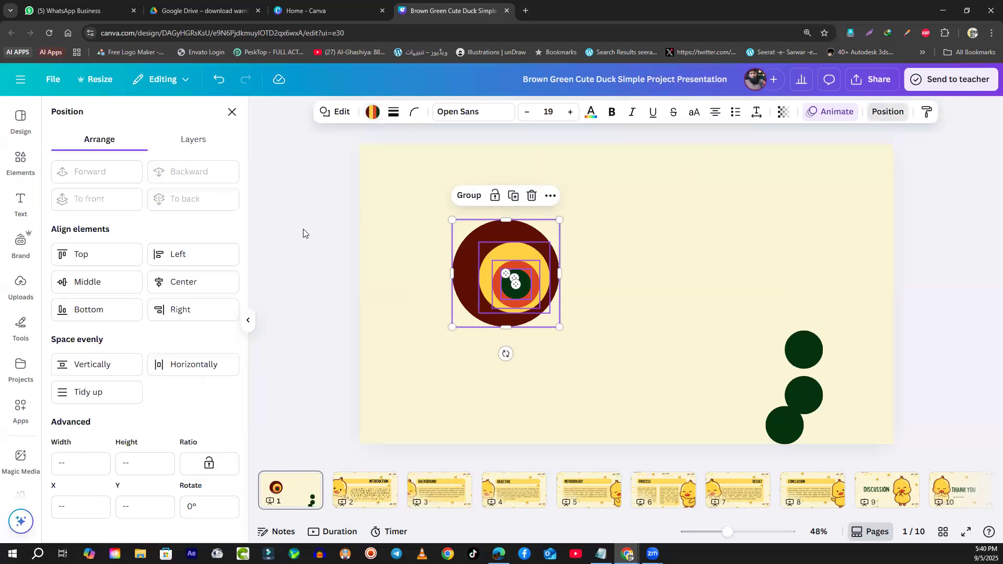
left_click(178, 284)
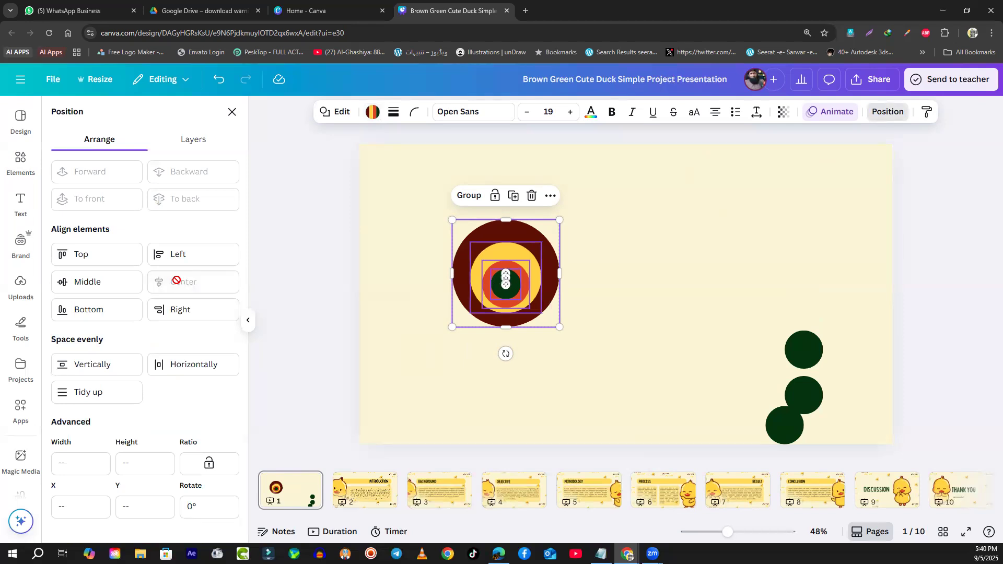
left_click(94, 283)
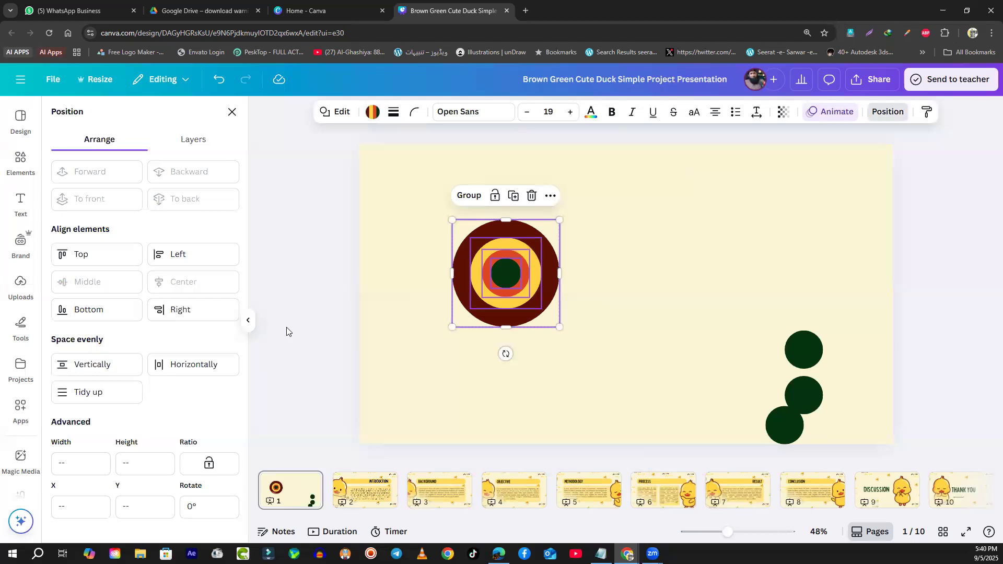
left_click(412, 361)
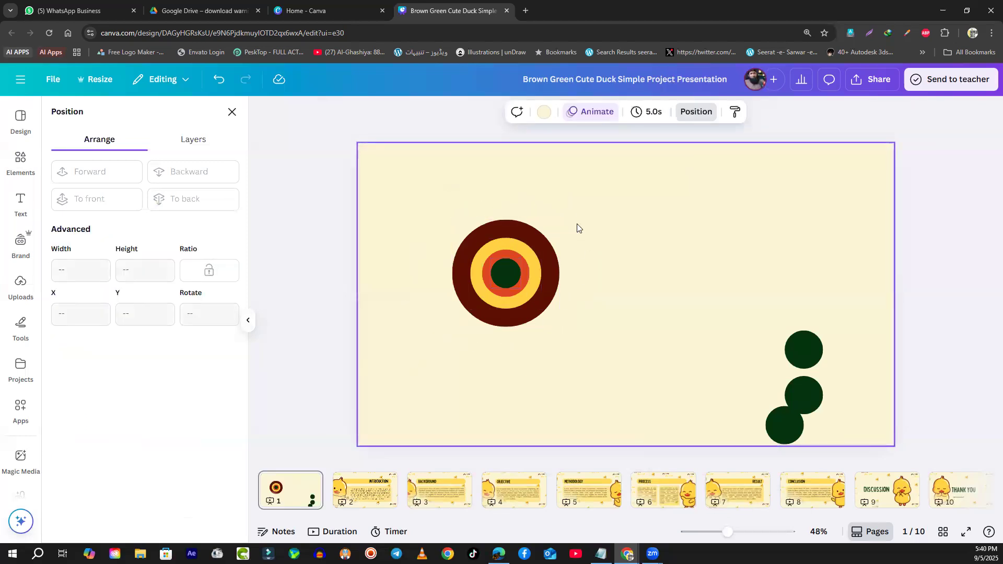
- Try Left and Center alignment on the four stacked circles, finishing with Right alignment
left_click_drag(549, 247, 420, 332)
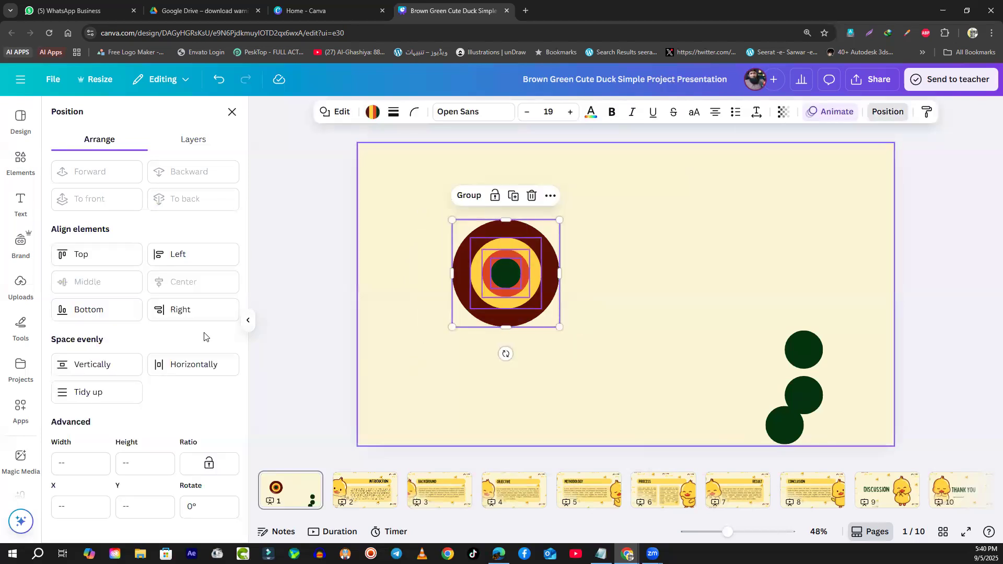
left_click(179, 255)
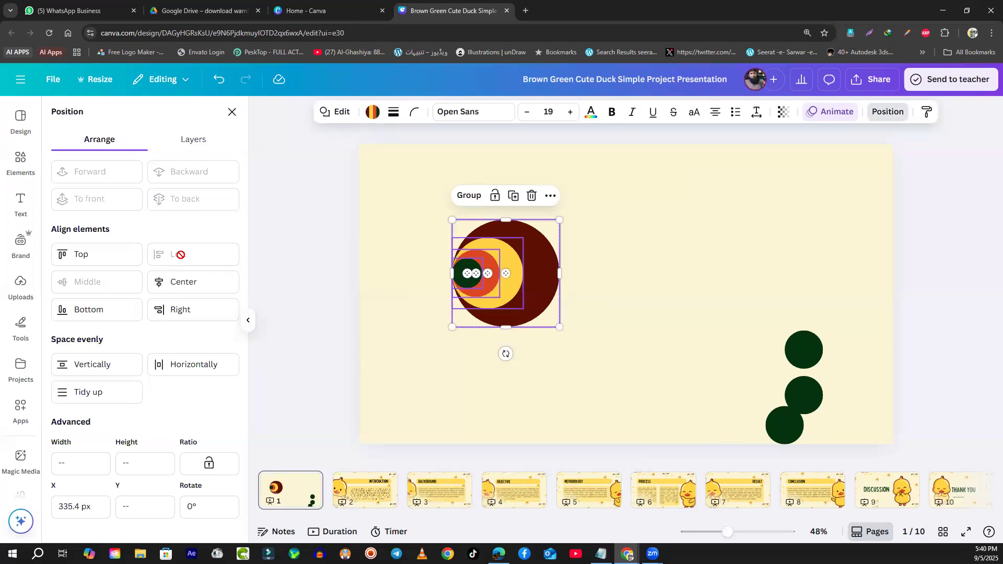
left_click(194, 282)
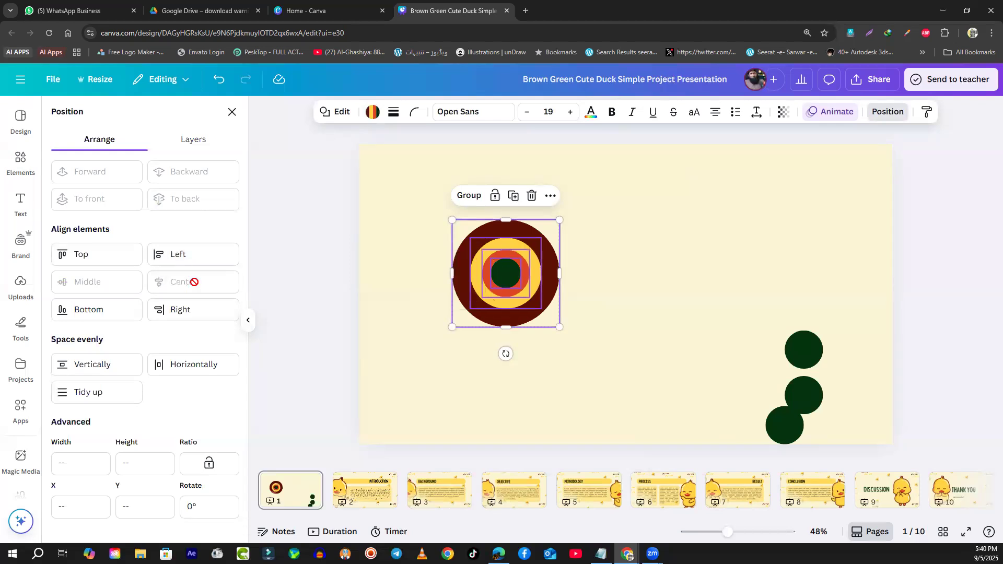
left_click(181, 311)
left_click(391, 362)
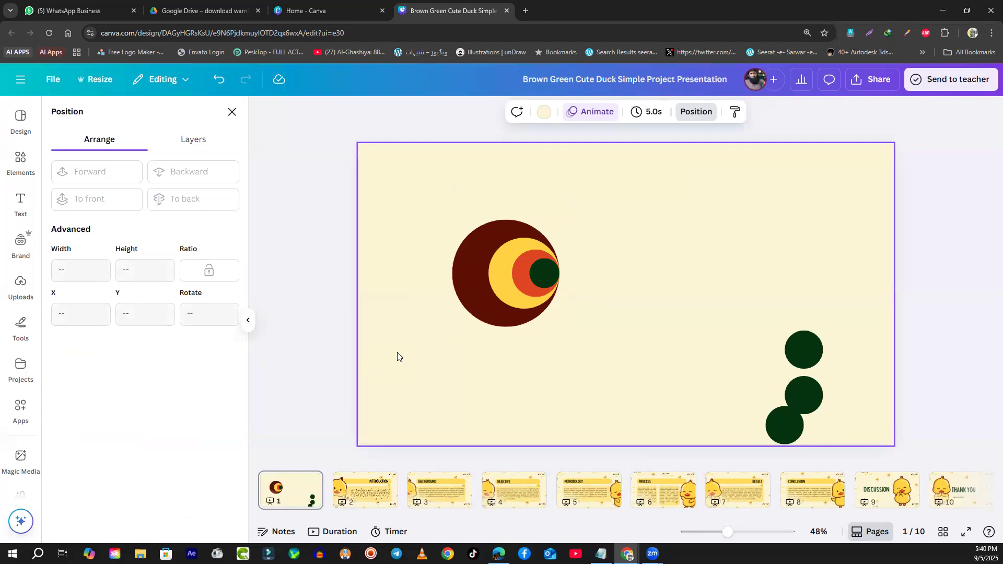
- Delete the yellow circle from the stack and recolor the small green circle black
left_click(502, 288)
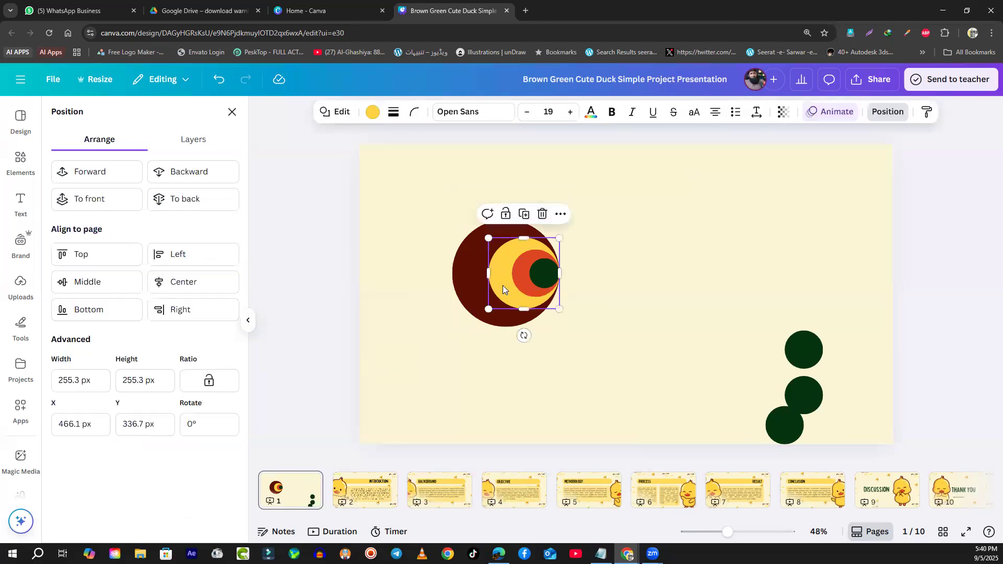
key("Delete")
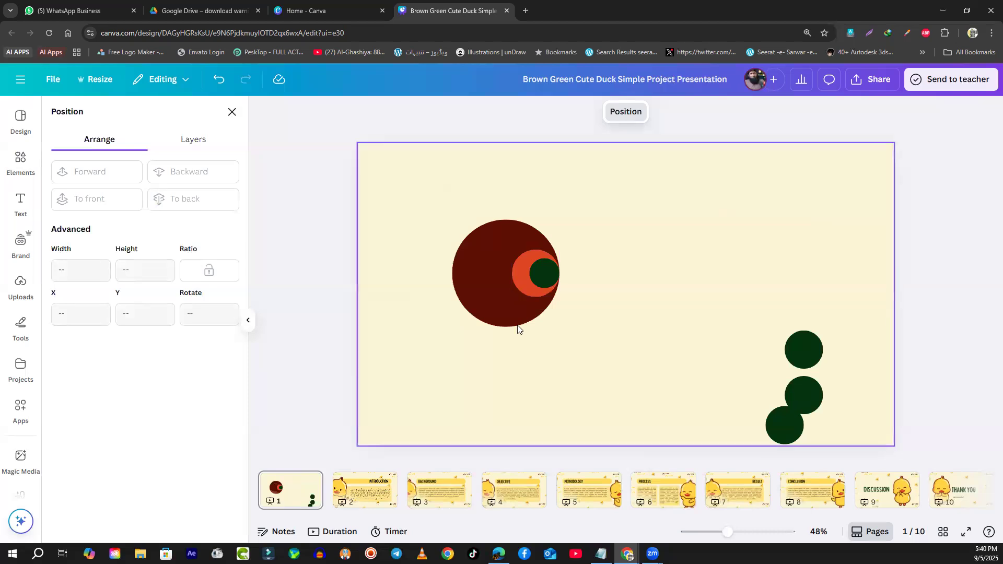
left_click(543, 273)
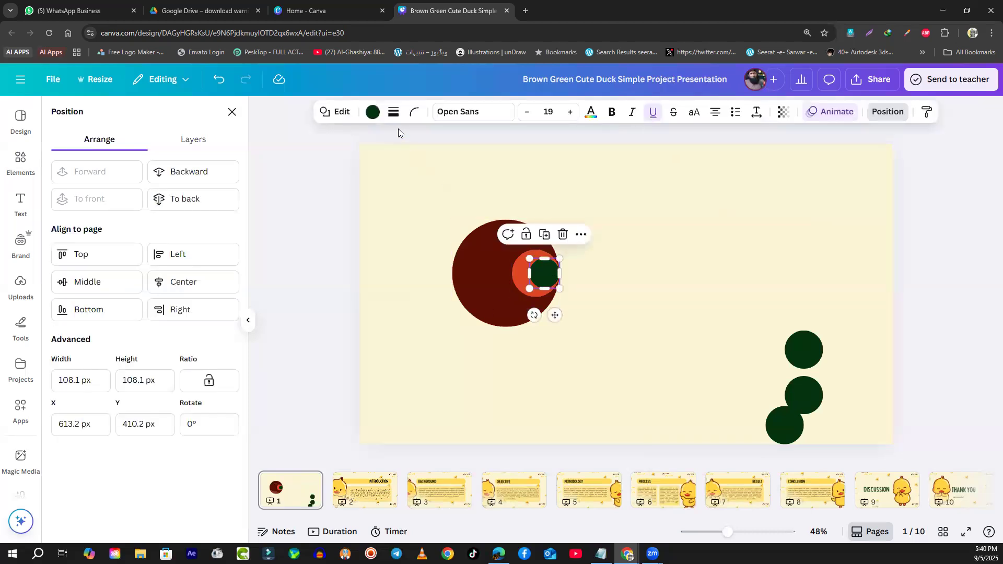
left_click(372, 112)
left_click(115, 197)
left_click(574, 376)
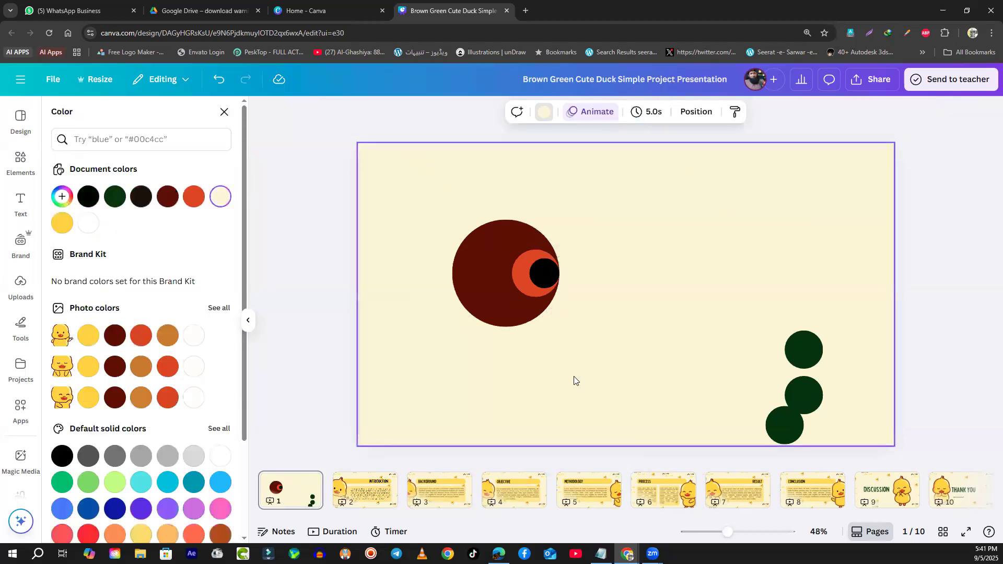
- Recolor the orange-red circle white and delete the three leftover green circles on the right side of the slide
left_click(518, 277)
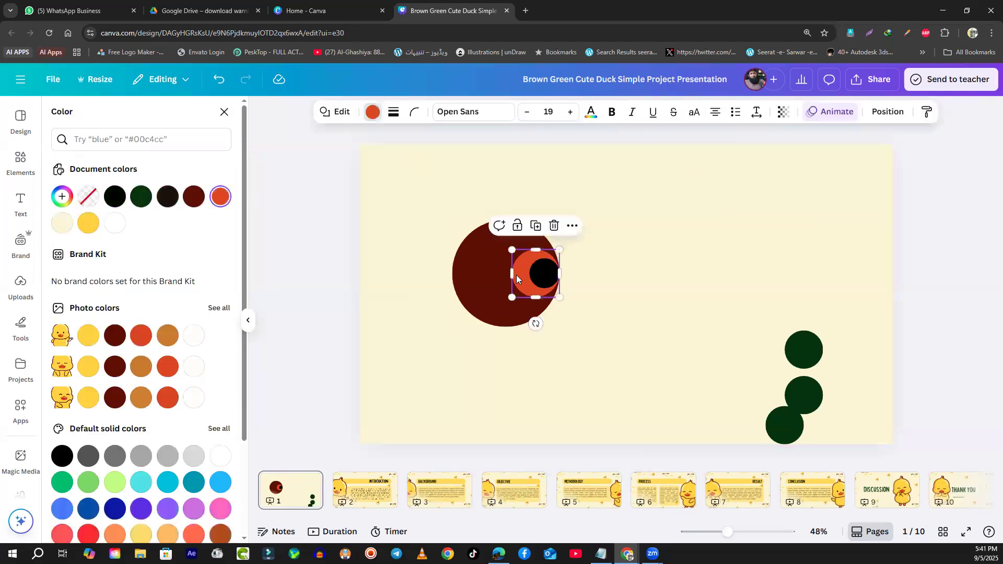
left_click(115, 223)
left_click(486, 400)
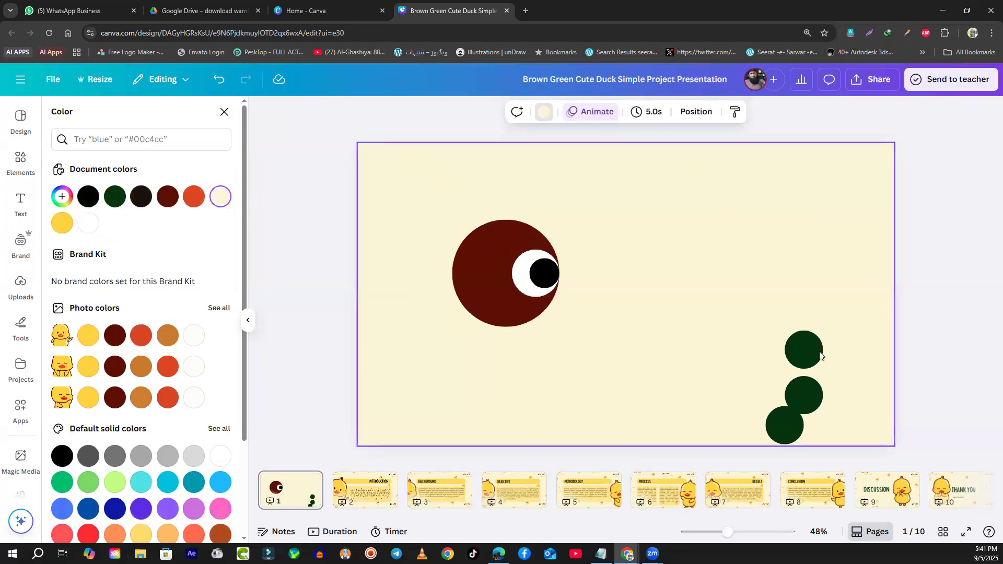
left_click_drag(772, 312, 812, 433)
key("Delete")
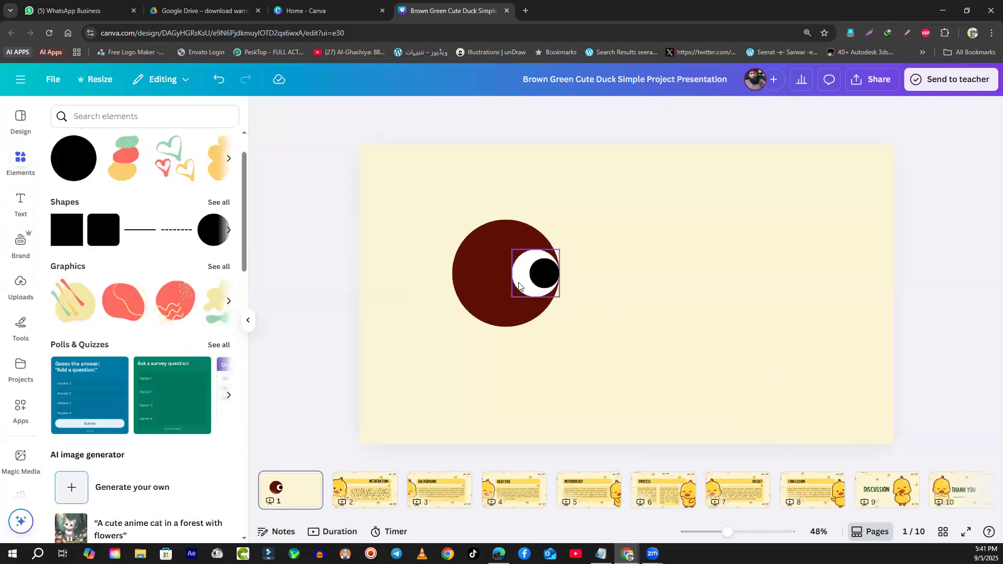
- Duplicate the three-circle eye and place the copy beside it on the right at the same height
left_click_drag(615, 219, 453, 334)
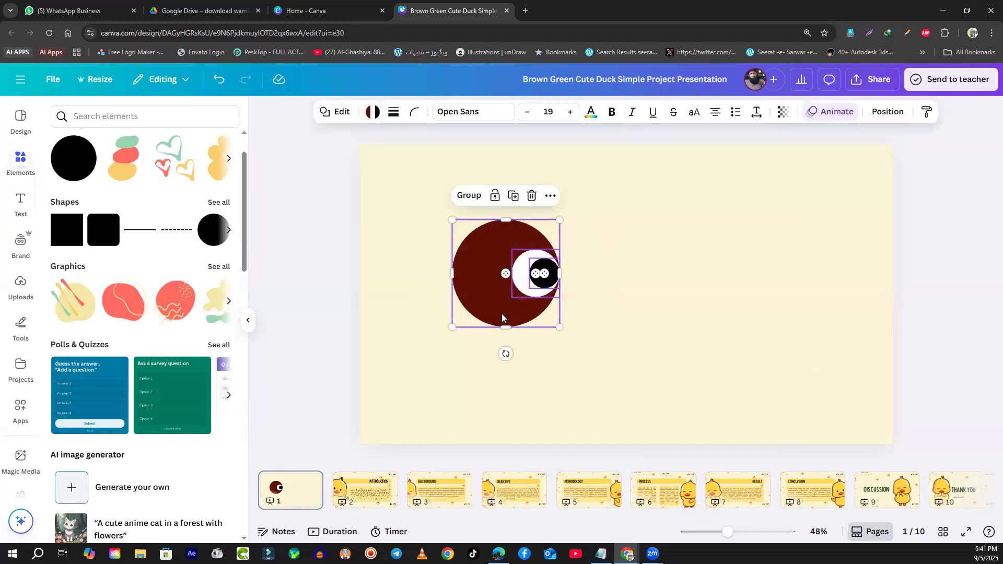
left_click_drag(501, 313, 635, 314)
left_click(737, 378)
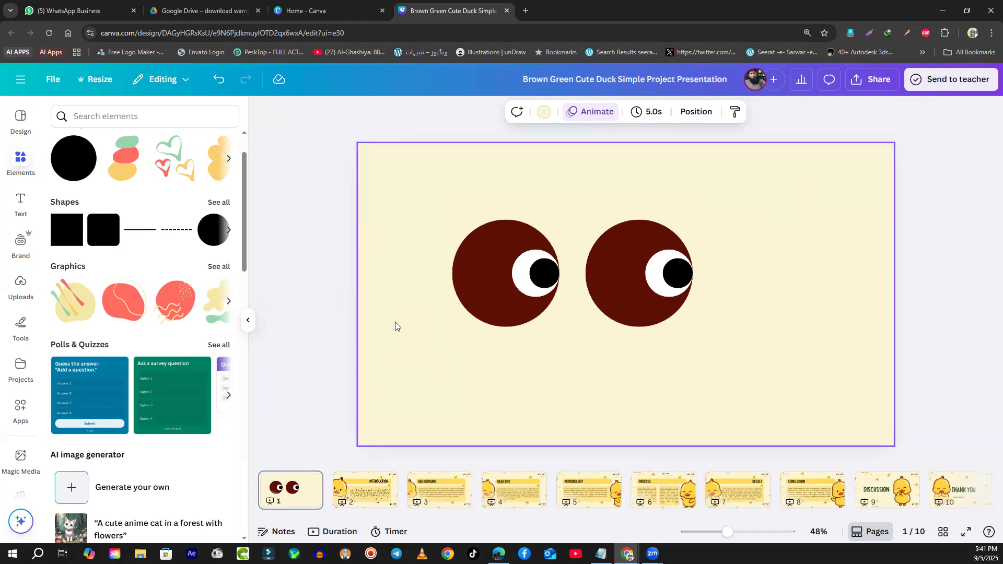
- Align the circles of each eye to their left edges so both pupils face left
left_click_drag(437, 200, 561, 336)
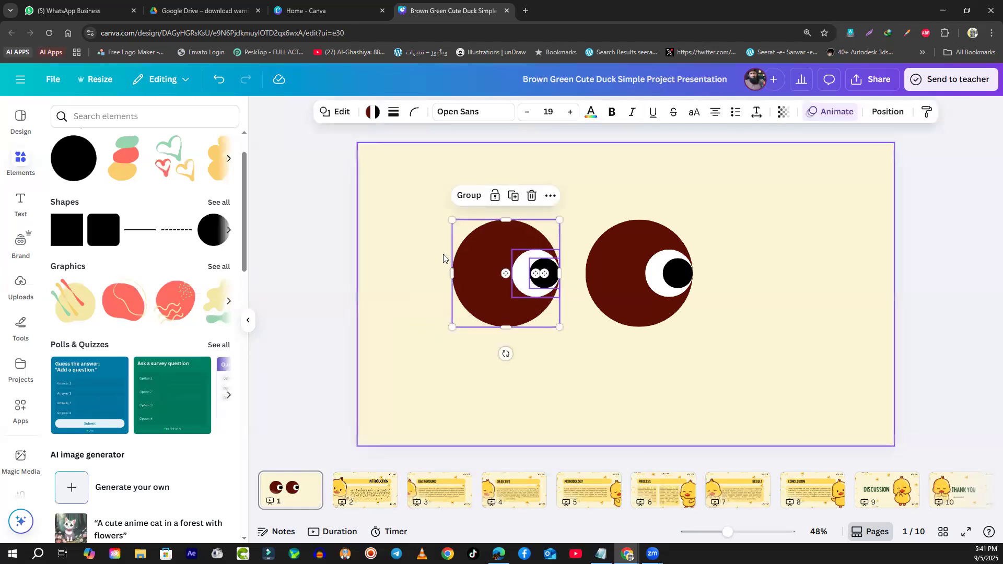
left_click(886, 112)
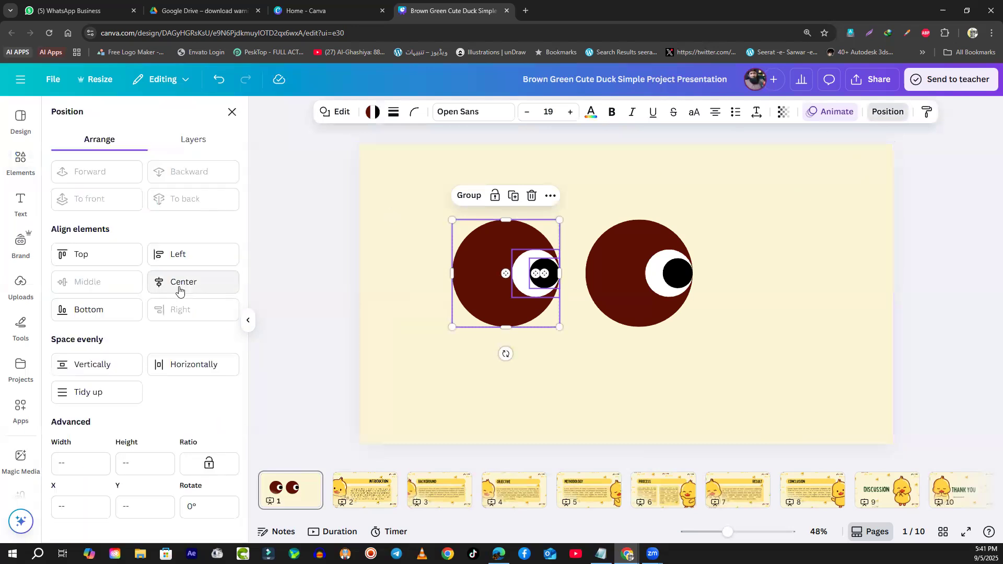
left_click(182, 255)
left_click_drag(715, 189, 641, 306)
left_click(185, 255)
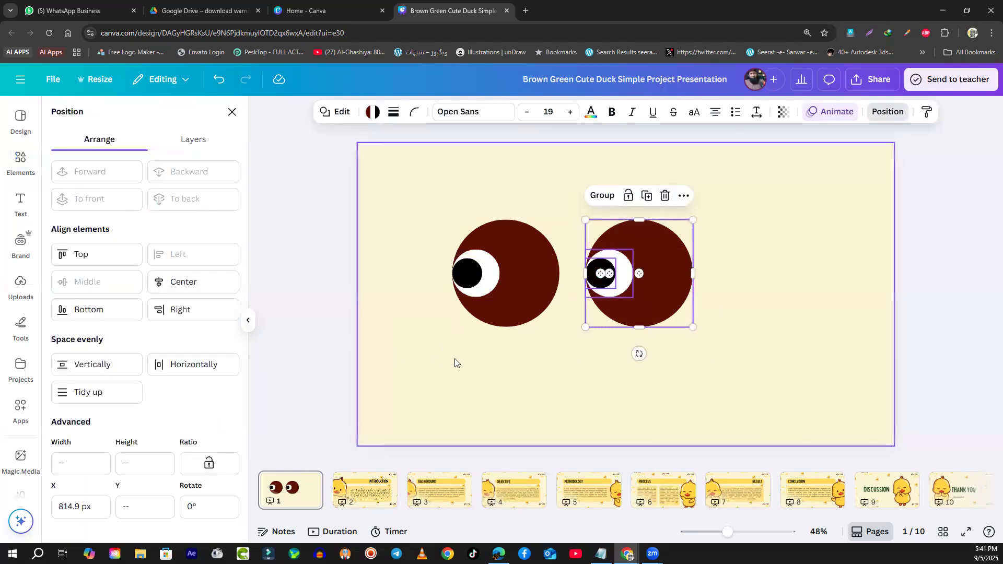
left_click(455, 361)
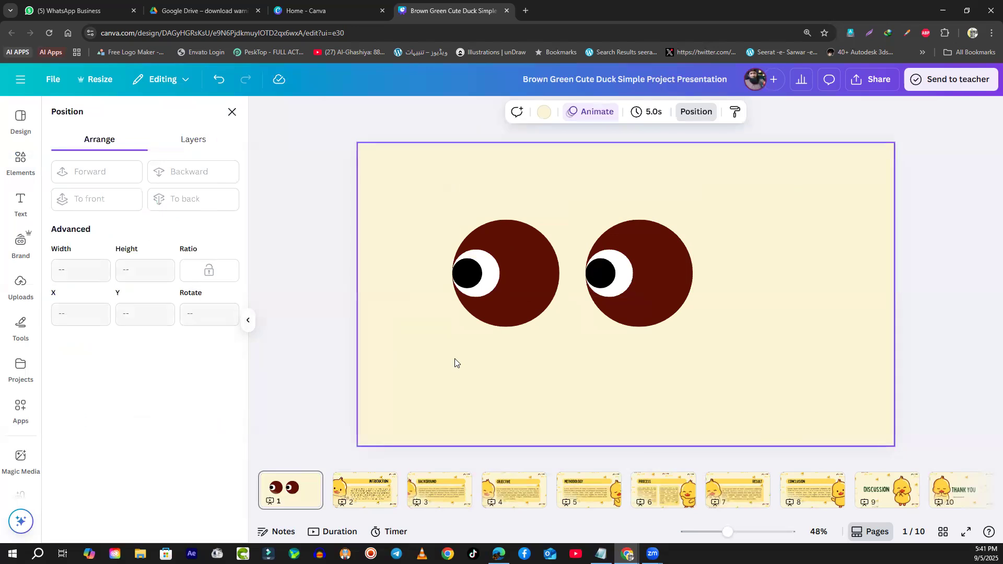
- Align the circles of each eye to their top edges, moving both pupils to the upper-left corner
left_click_drag(444, 216, 560, 358)
left_click(107, 257)
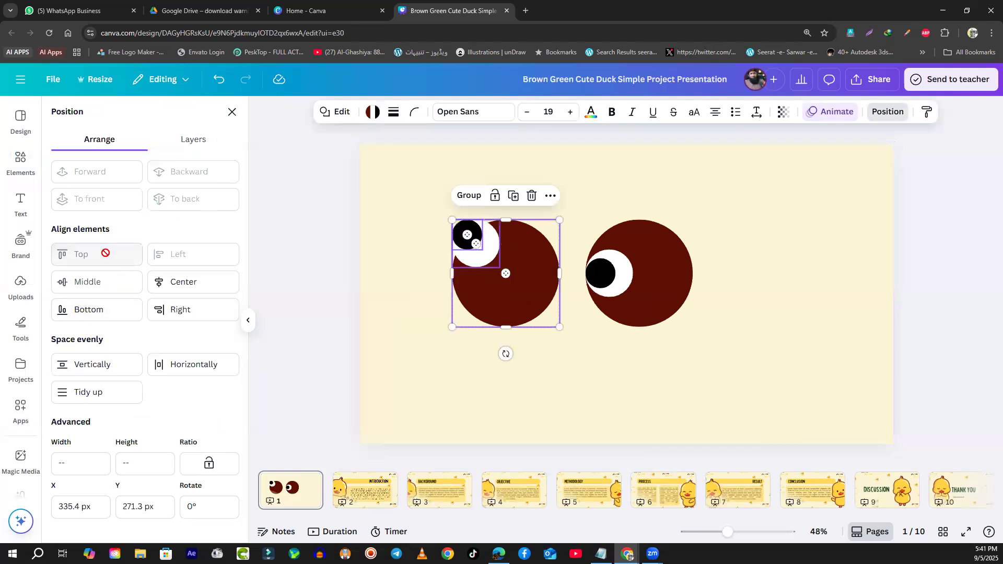
left_click_drag(573, 212, 695, 361)
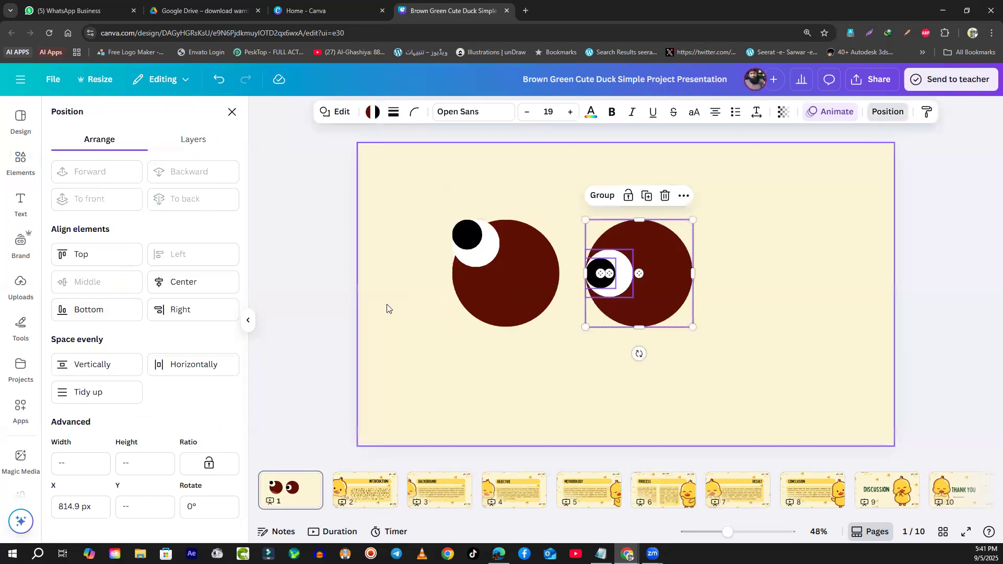
left_click(101, 257)
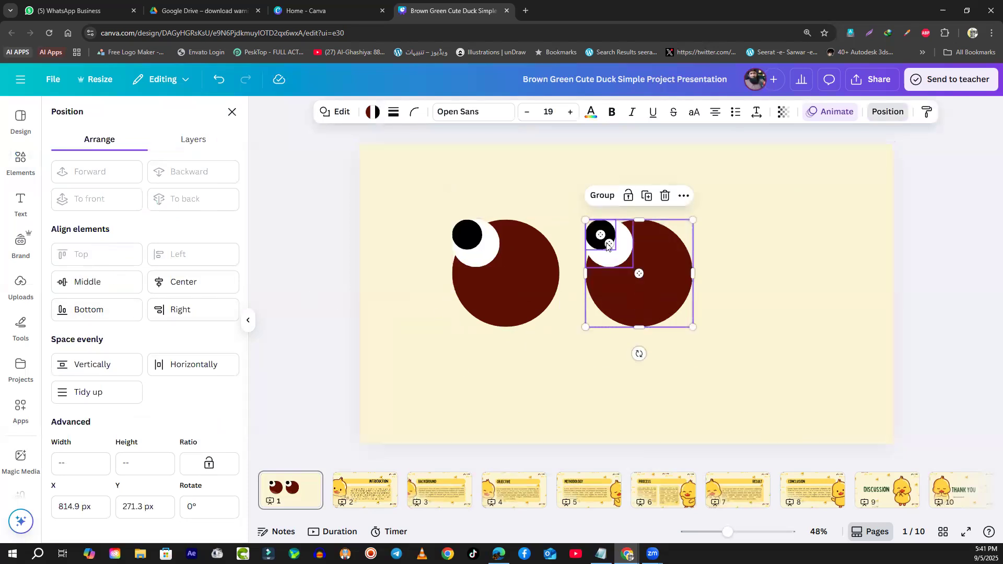
- Undo the recent changes to the eyes back to before their top-edge alignment
mouse_move(604, 240)
left_mouse_down()
mouse_move(592, 230)
mouse_move(610, 244)
mouse_move(601, 236)
left_mouse_up()
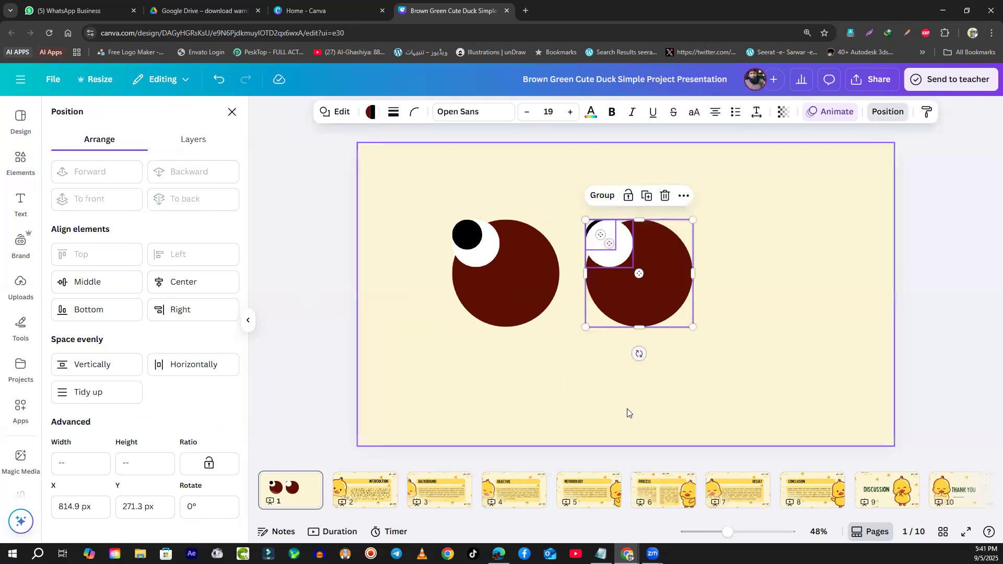
key("ctrl+z")
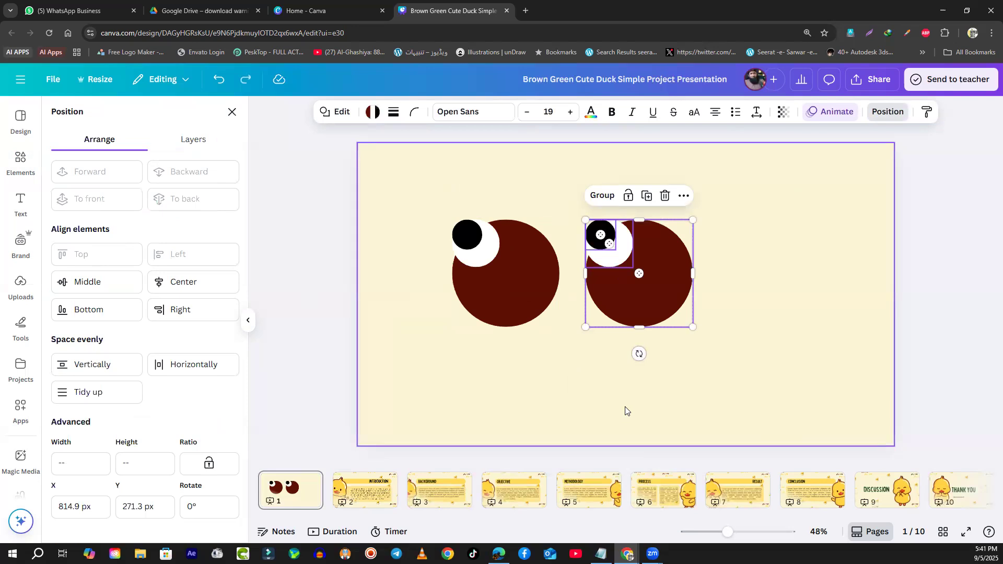
key("ctrl+z")
key("ctrl+z")
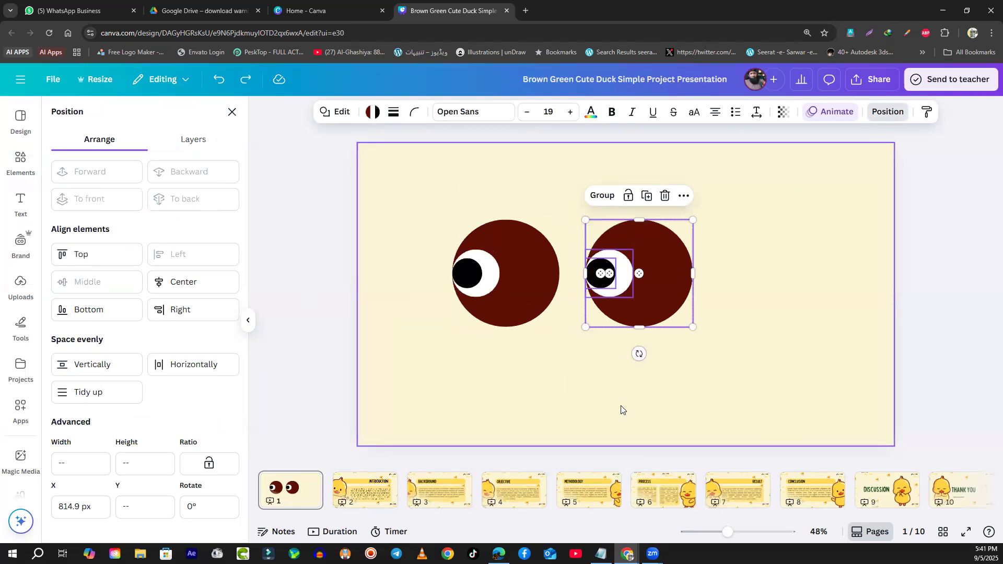
- Center the circles of each eye horizontally so both pupils sit in the middle
left_click(172, 283)
left_click_drag(402, 218, 528, 337)
left_click(172, 282)
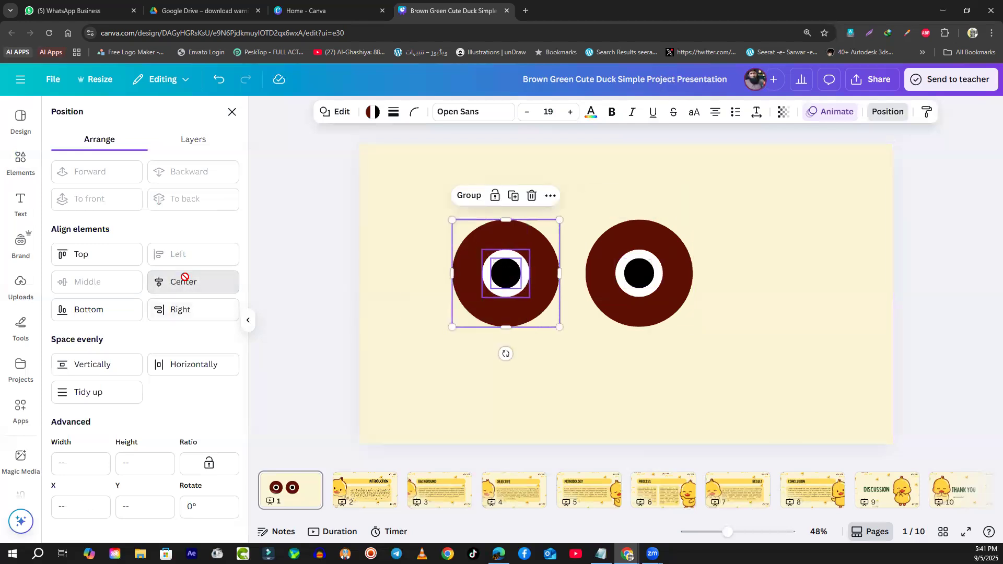
left_click(457, 366)
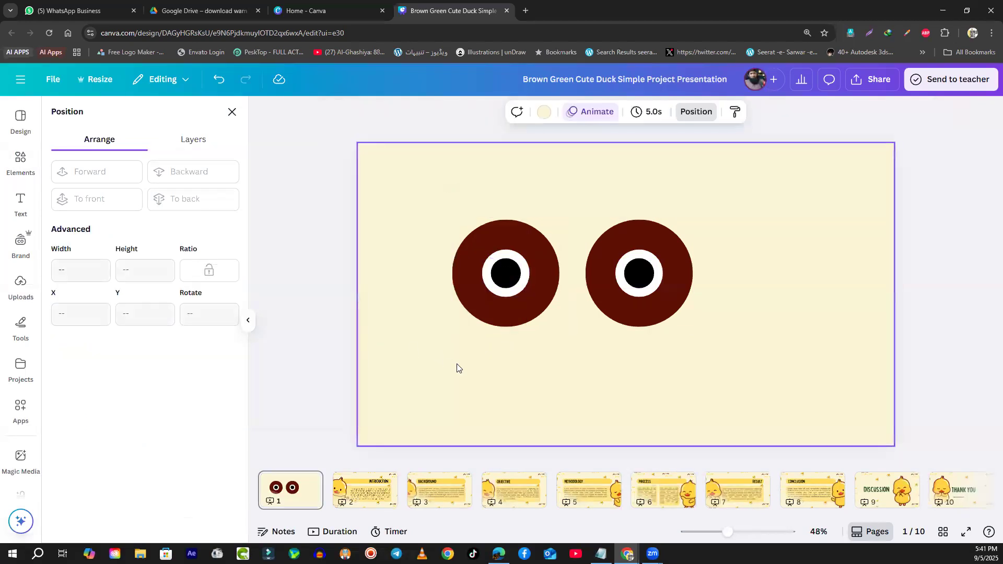
- Align the circles of each eye to their bottom edges so both pupils look down
left_click_drag(444, 209, 539, 329)
left_click(95, 311)
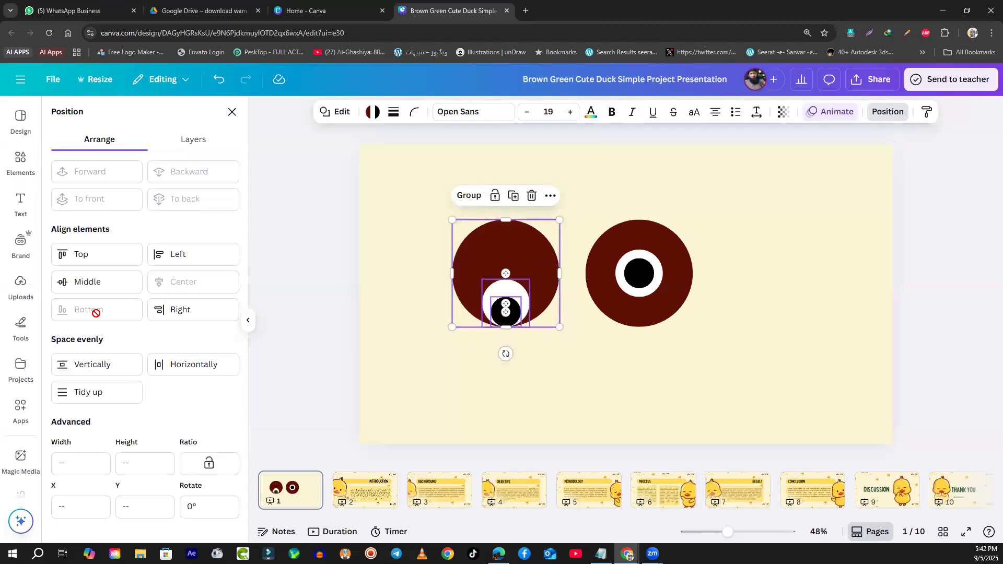
left_click_drag(593, 198, 666, 344)
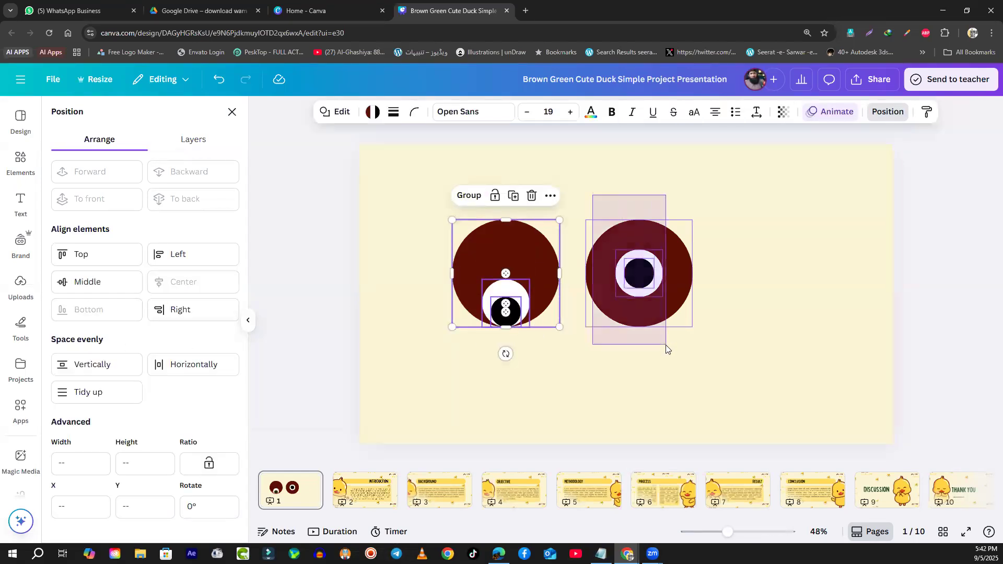
left_click(111, 312)
left_click(532, 369)
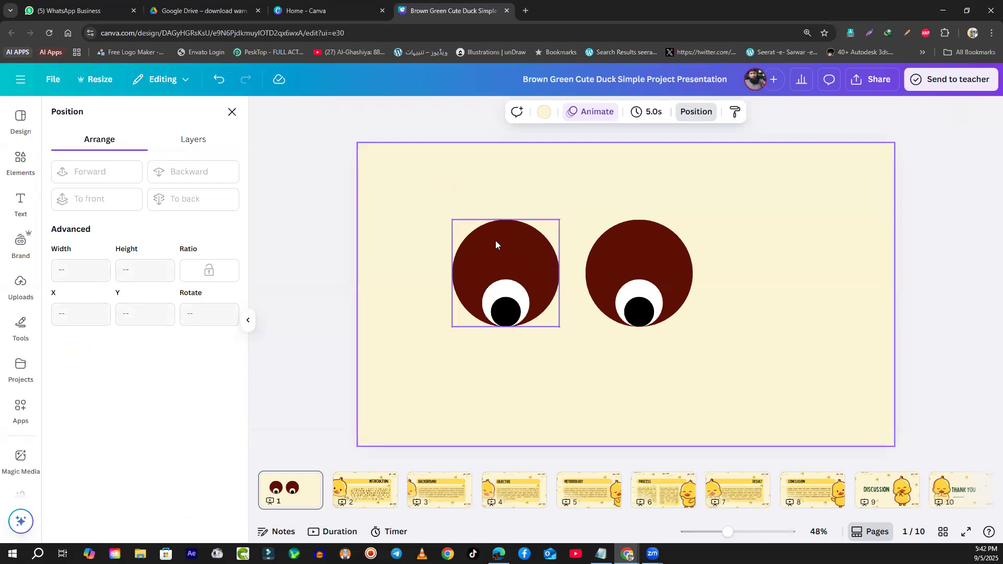
left_click_drag(434, 193, 760, 378)
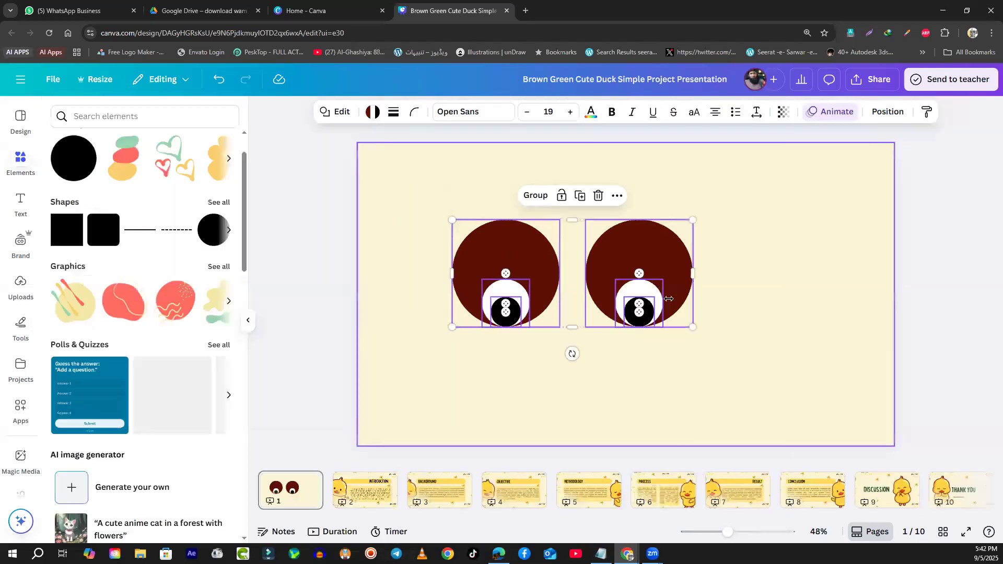
left_click_drag(695, 211, 579, 334)
left_click(716, 250)
left_click_drag(742, 222, 609, 343)
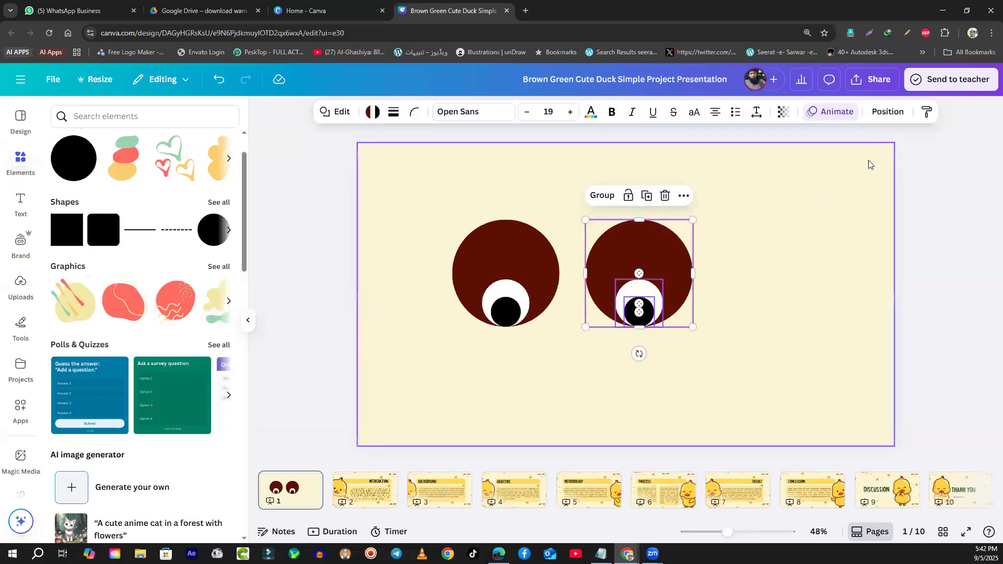
left_click(887, 112)
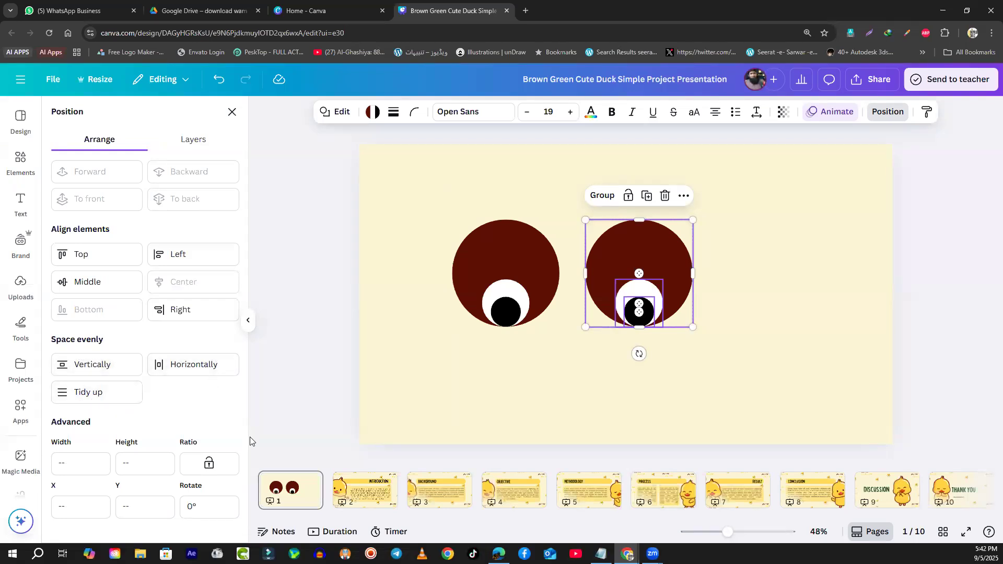
left_click(392, 373)
left_click_drag(730, 192, 408, 314)
left_click(509, 373)
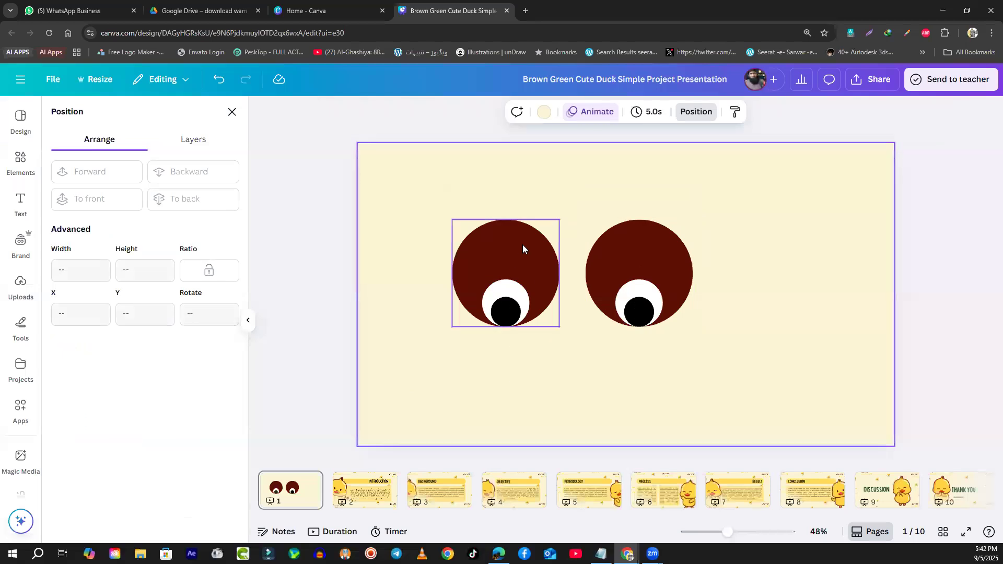
- Pull both eyes apart by scattering their brown, white and black circles across the slide
left_click_drag(522, 244, 441, 199)
left_click_drag(510, 321, 459, 372)
left_click(506, 304)
left_click_drag(506, 303, 515, 339)
left_click_drag(650, 249, 574, 198)
left_click_drag(634, 304, 738, 280)
left_click_drag(818, 164, 700, 230)
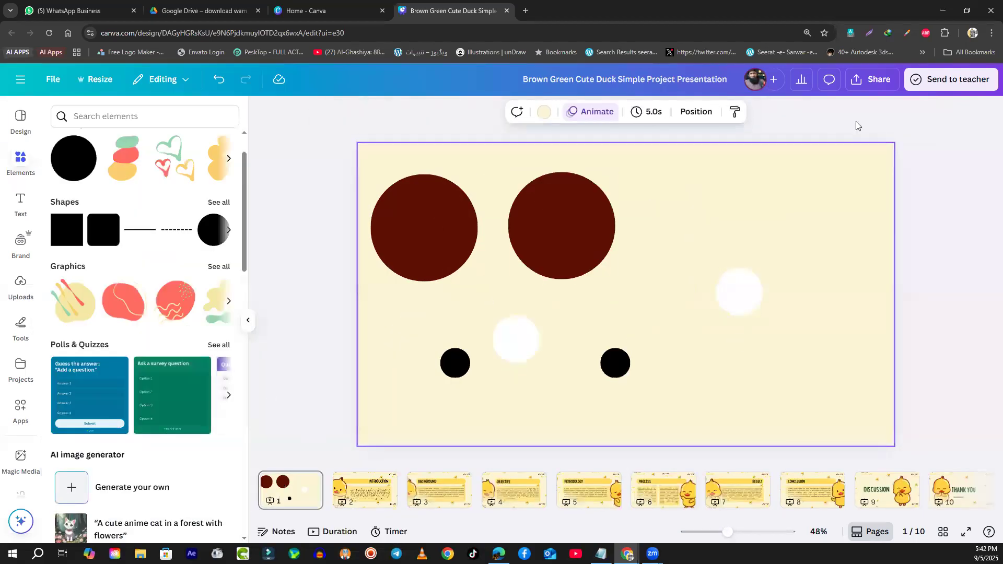
- Select all six scattered circles and arrange them in evenly spaced rows with Tidy up
left_click(647, 243)
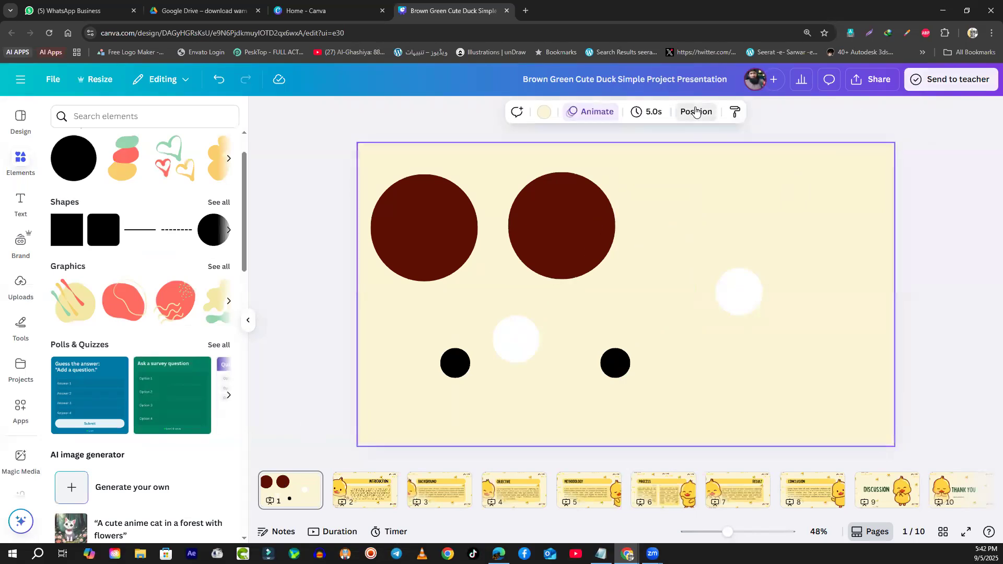
left_click(695, 110)
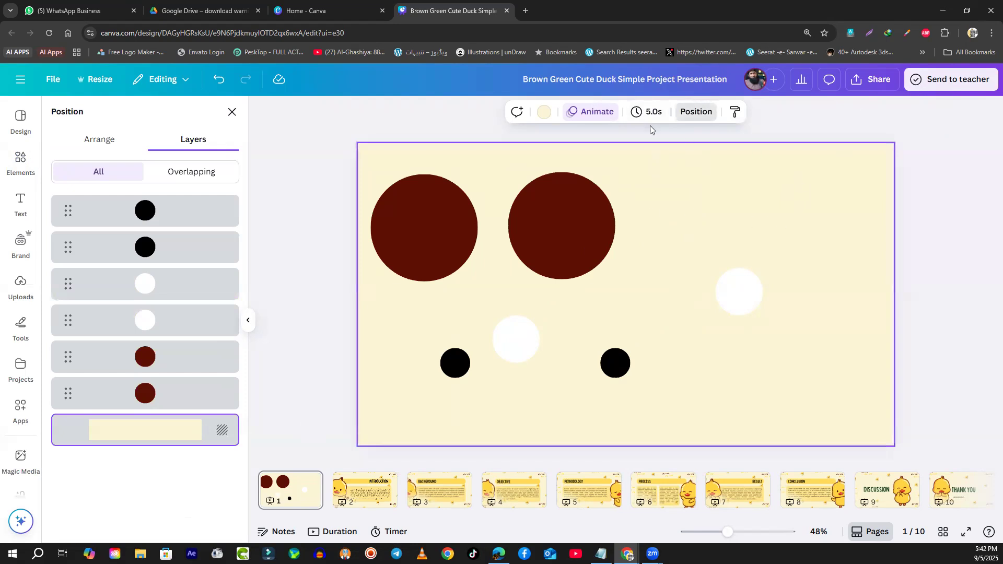
left_click(773, 126)
left_click_drag(791, 172, 421, 383)
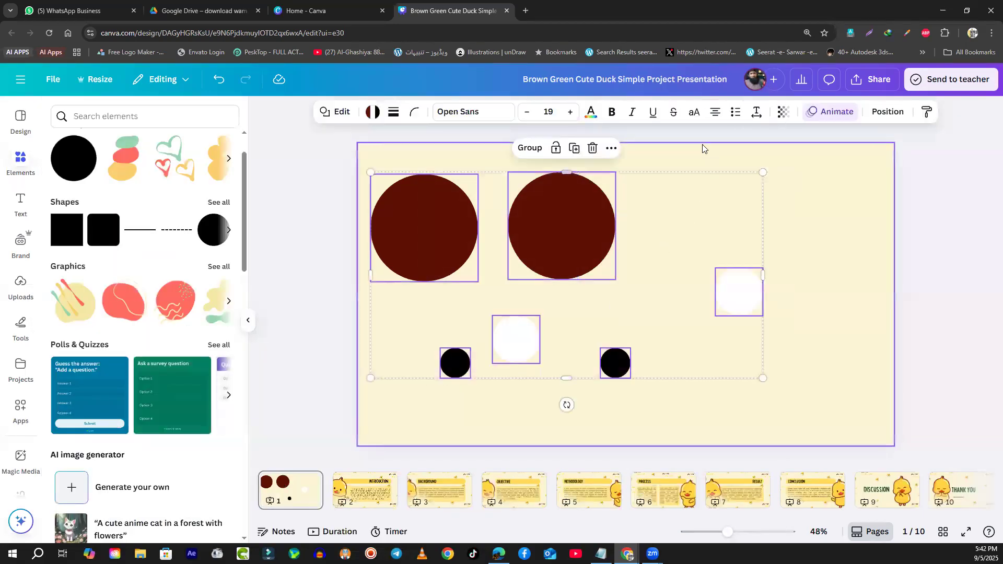
left_click(887, 111)
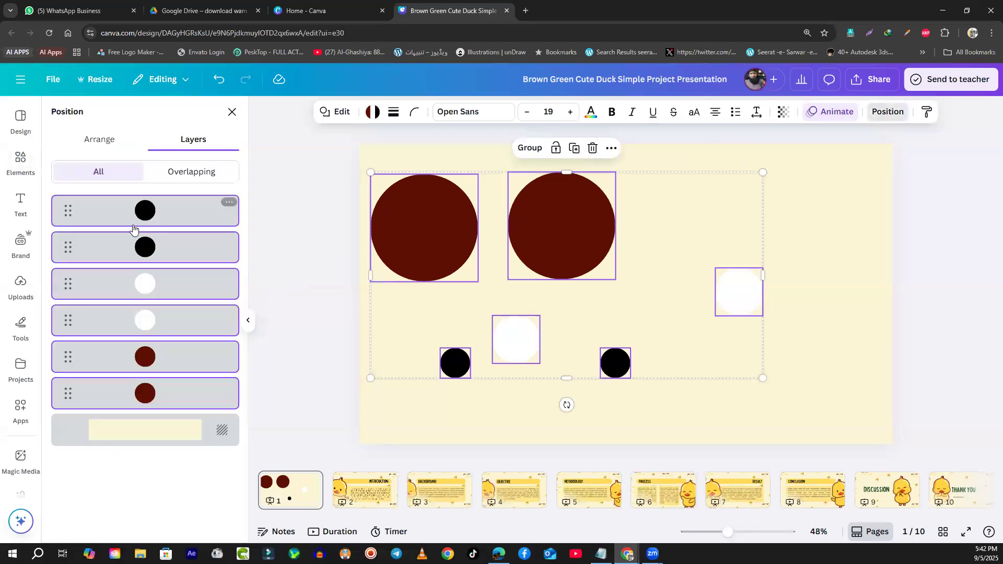
left_click(106, 139)
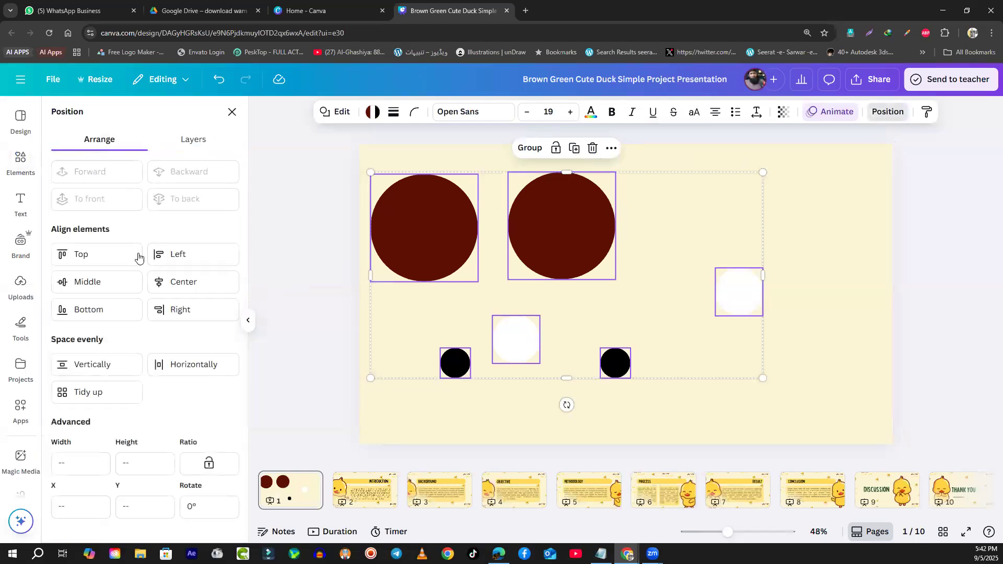
left_click(88, 393)
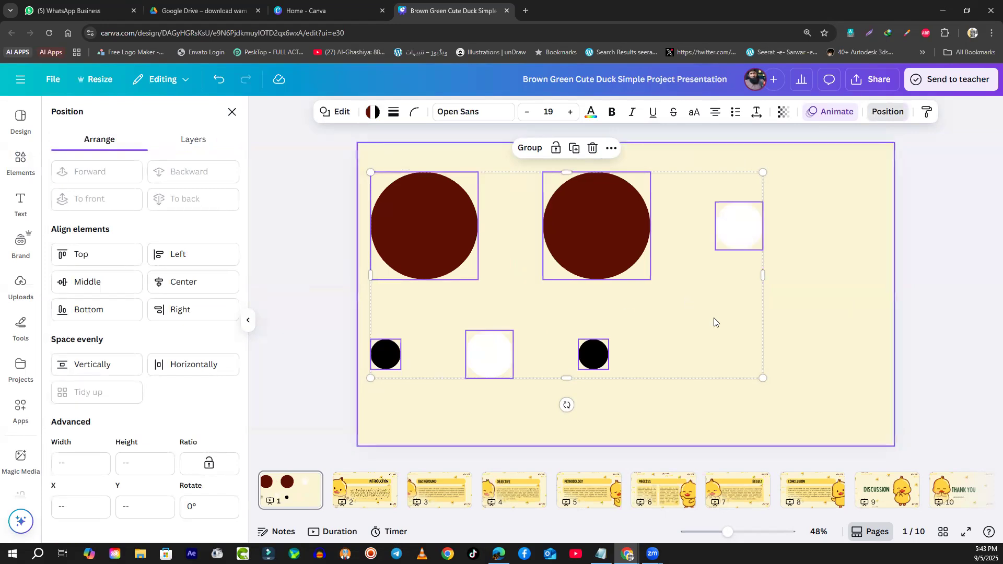
left_click(840, 303)
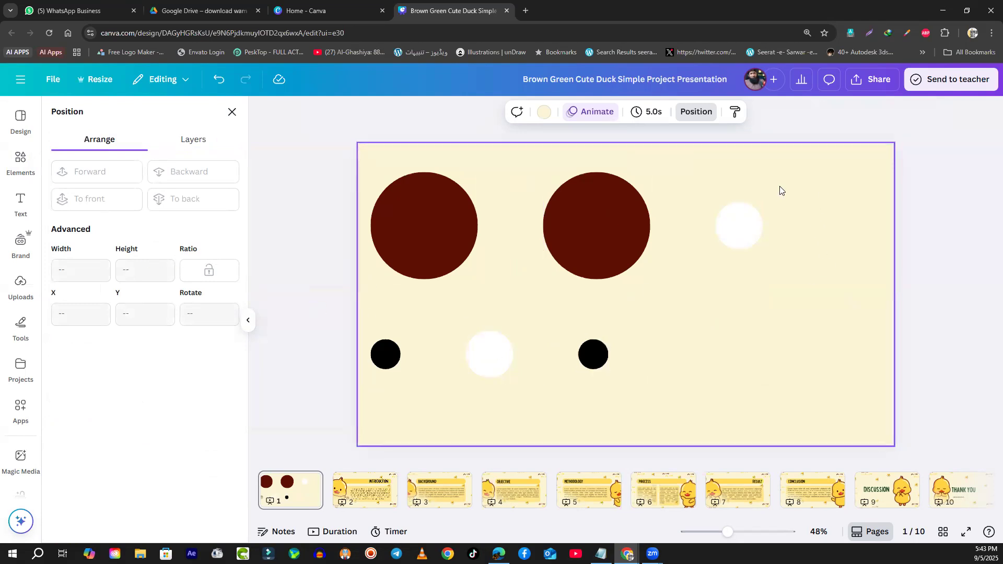
- Delete the two brown and two white circles, keeping only the black ones
left_click_drag(794, 187, 416, 250)
key("Delete")
left_click(504, 354)
key("Delete")
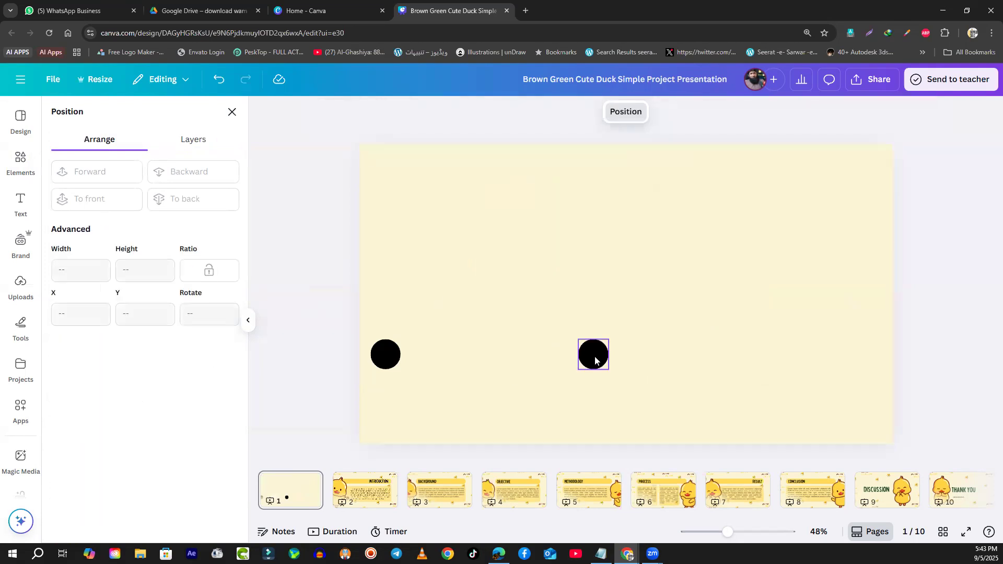
- Duplicate the black circles until there are seven and scatter them irregularly across the slide
left_click_drag(595, 359, 474, 213)
left_click_drag(386, 356, 559, 251)
left_click_drag(415, 286, 410, 287)
left_click_drag(477, 226, 501, 409)
left_click(617, 282)
left_click_drag(616, 281, 713, 204)
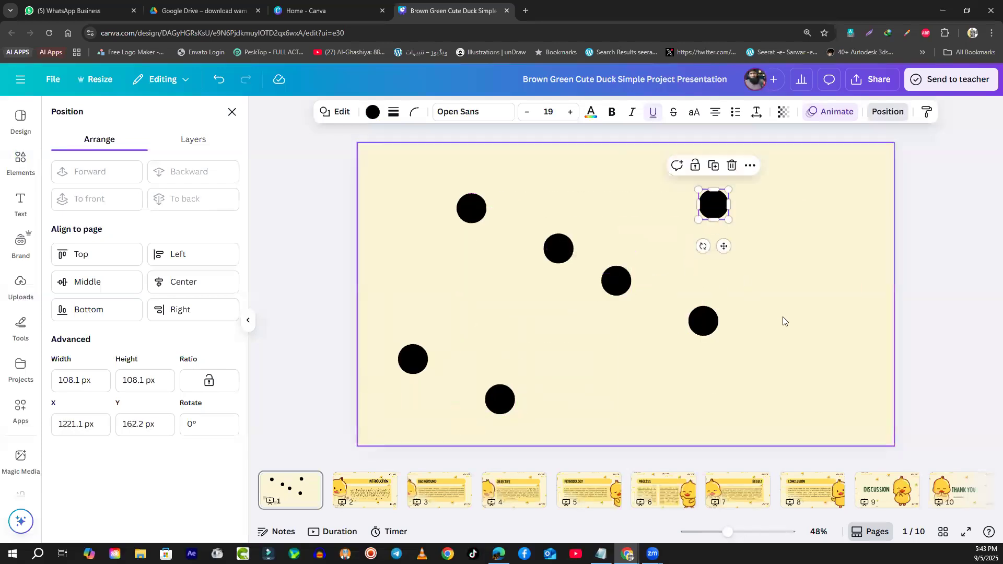
left_click(680, 397)
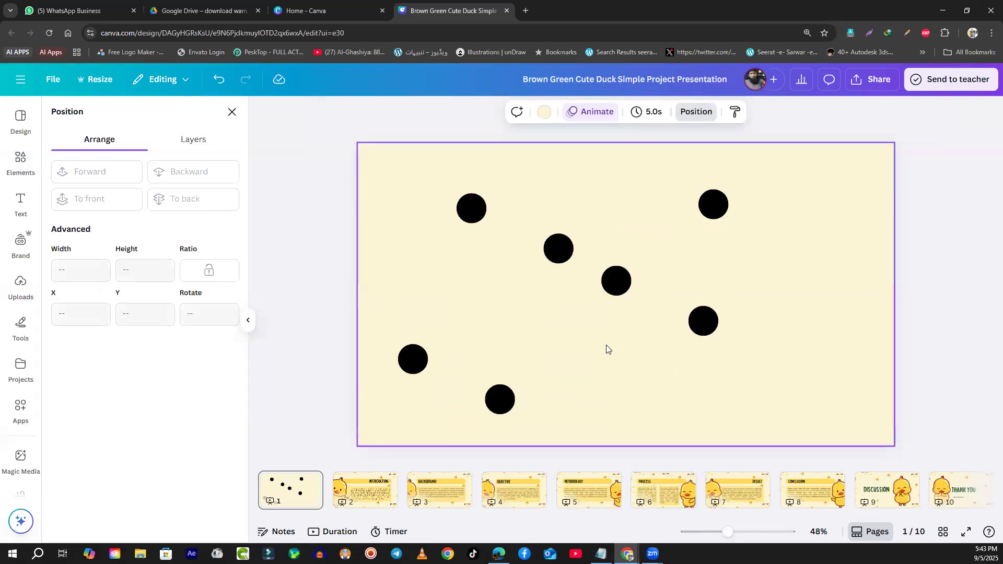
left_click_drag(560, 246, 543, 258)
- Arrange the seven scattered black circles in evenly spaced rows with Tidy up
left_click_drag(799, 180, 363, 459)
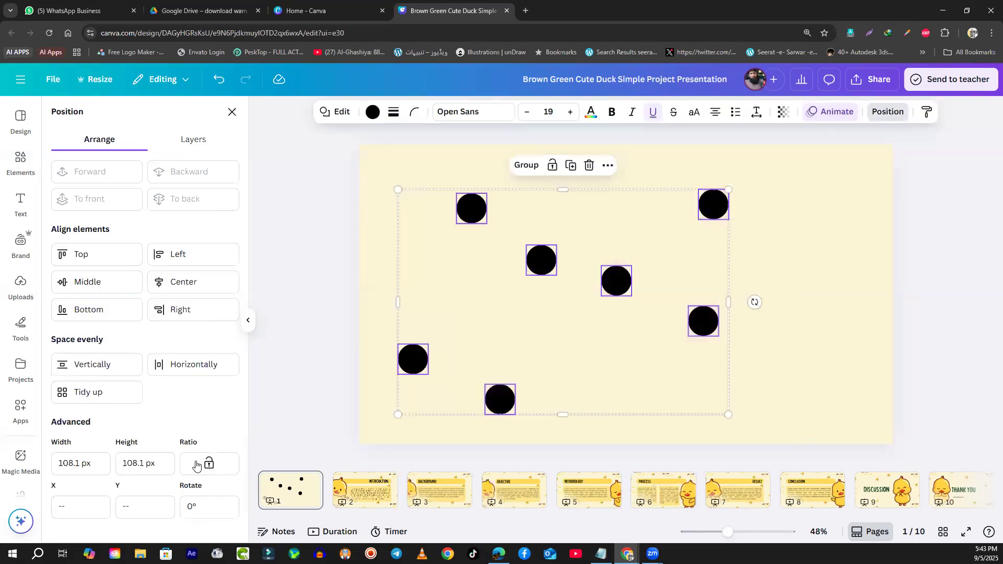
left_click(87, 394)
left_click(802, 362)
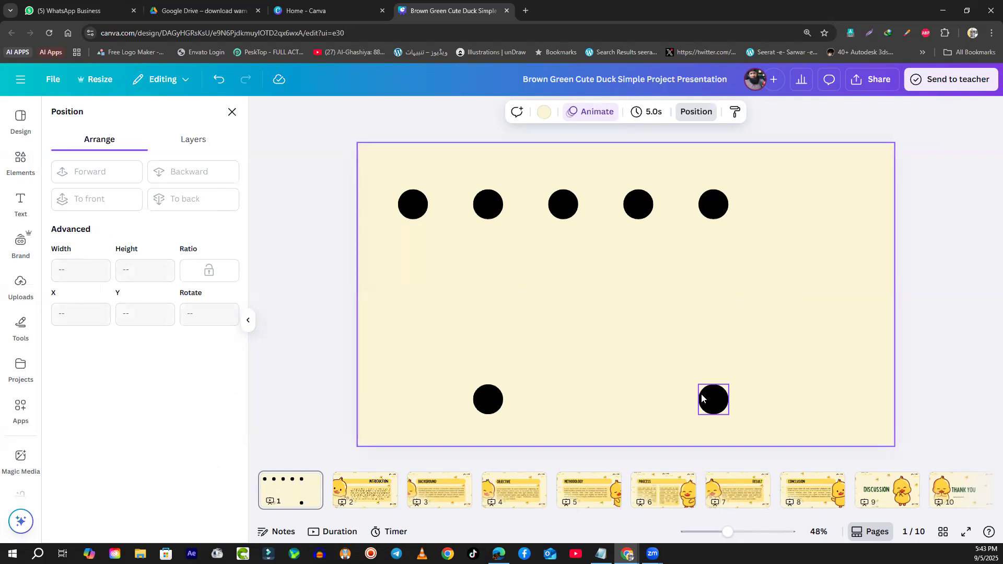
- Set the width of all seven black circles to 120 px and then 200 px with the ratio unlocked
left_click_drag(807, 167, 366, 424)
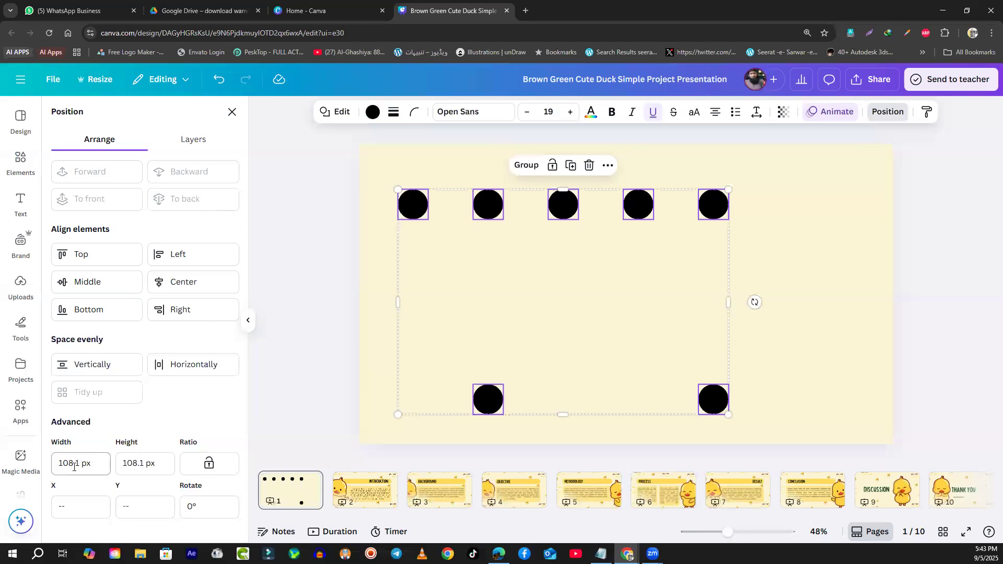
left_click_drag(97, 464, 52, 463)
type("120")
key("Return")
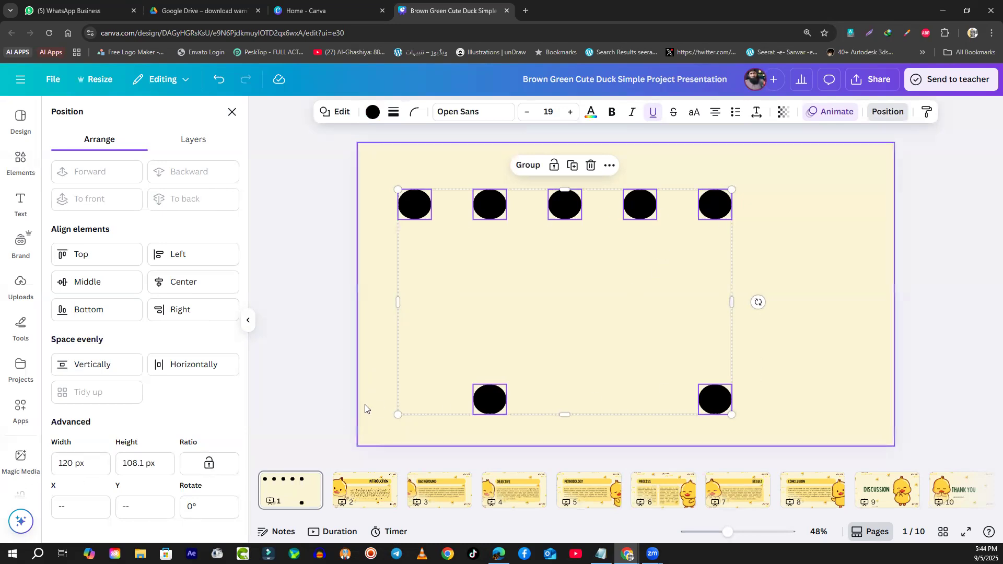
left_click(77, 467)
type("200")
key("Return")
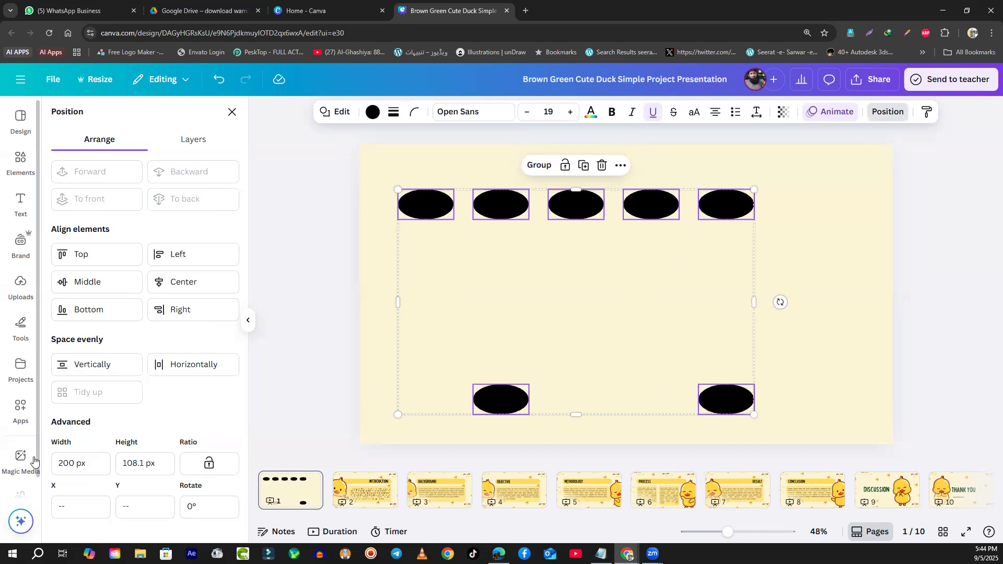
- Set the height of the seven shapes to 50 px, then undo their width and height changes
left_click(149, 464)
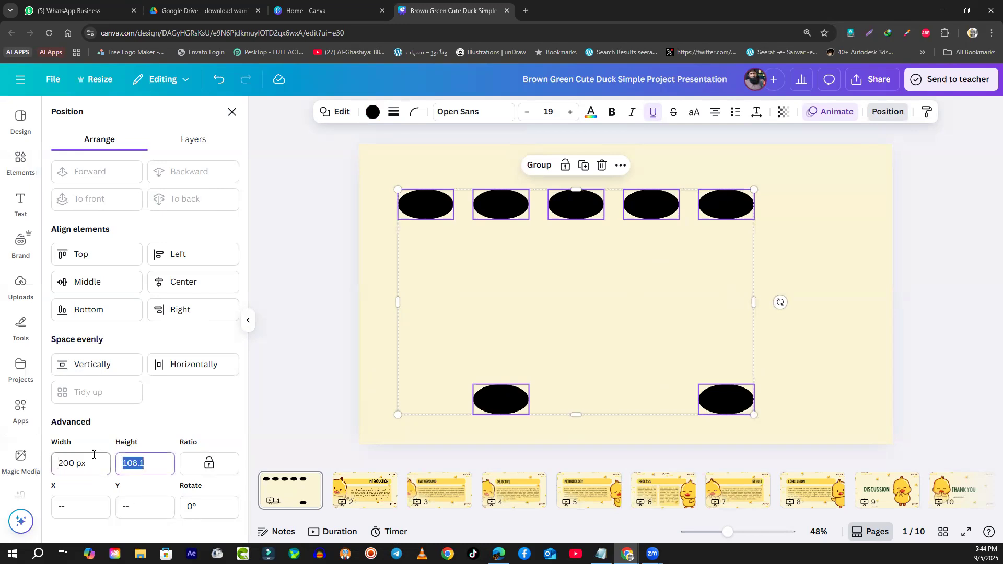
type("50")
key("Return")
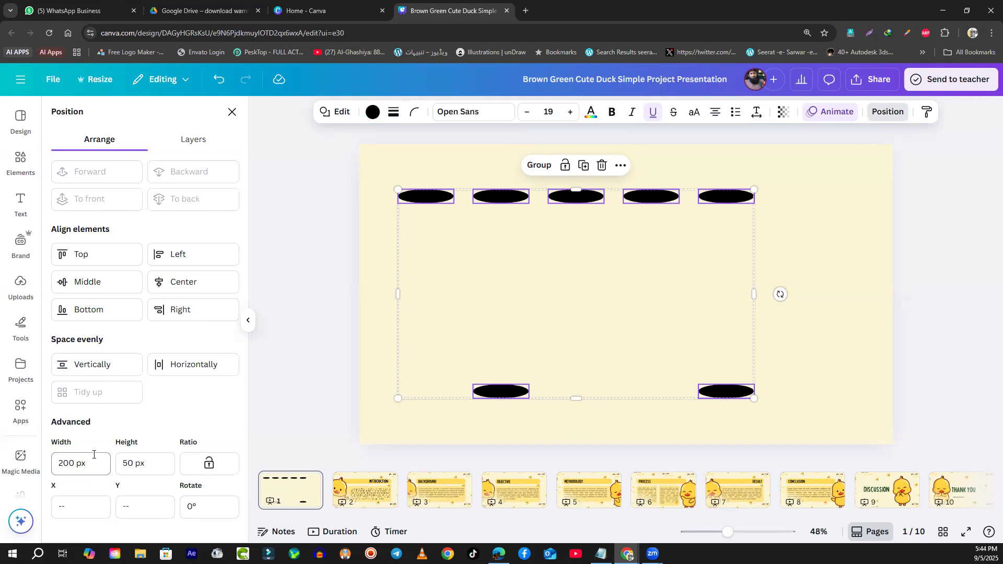
key("ctrl+z")
key("ctrl+z")
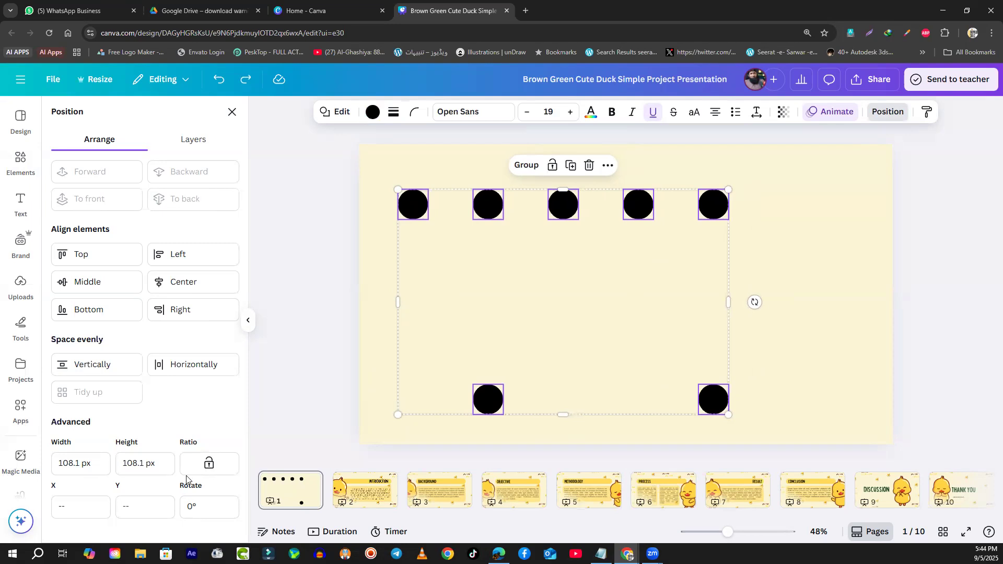
- Lock the aspect ratio of the seven circles and set their width to 20 px
left_click(209, 465)
left_click_drag(89, 464, 37, 465)
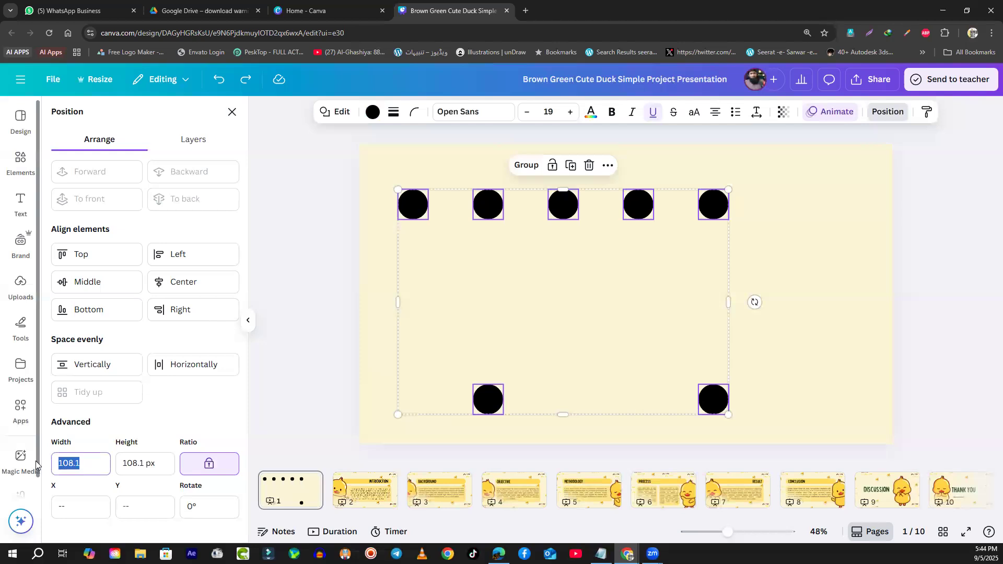
type("20")
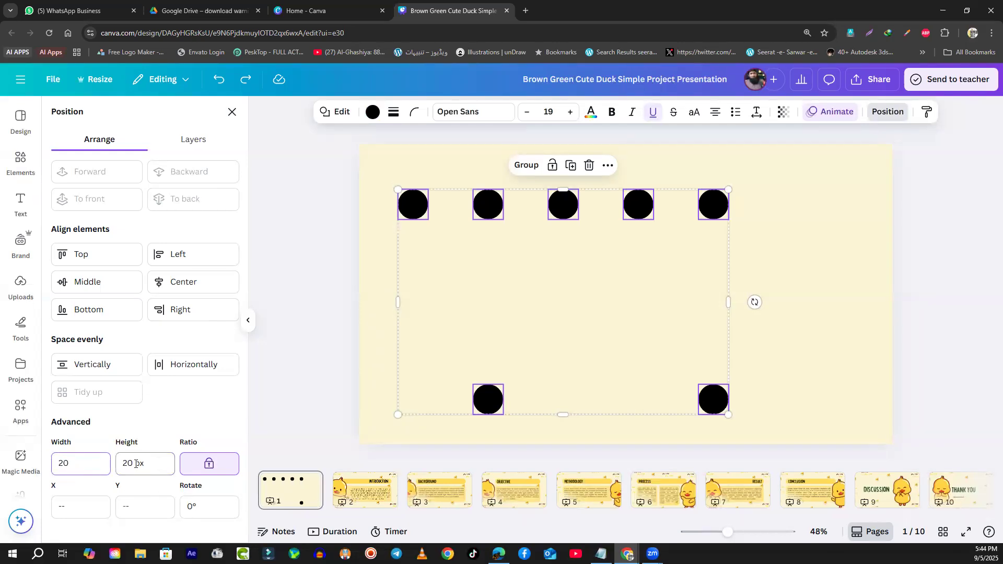
key("Return")
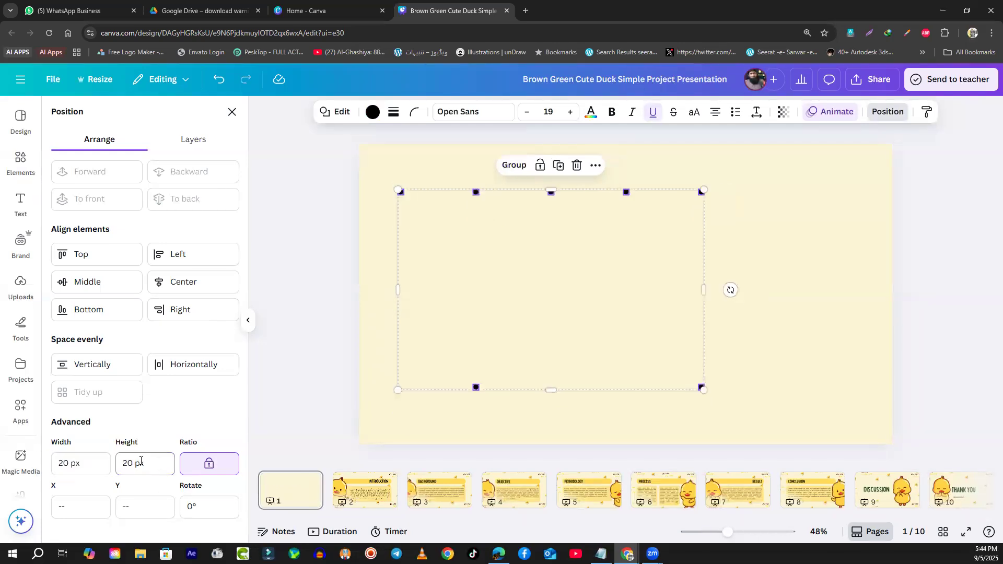
- Enlarge the seven circles to a width of 200 px with the ratio locked
left_click(79, 463)
key("ctrl+a")
type("200")
left_click(155, 464)
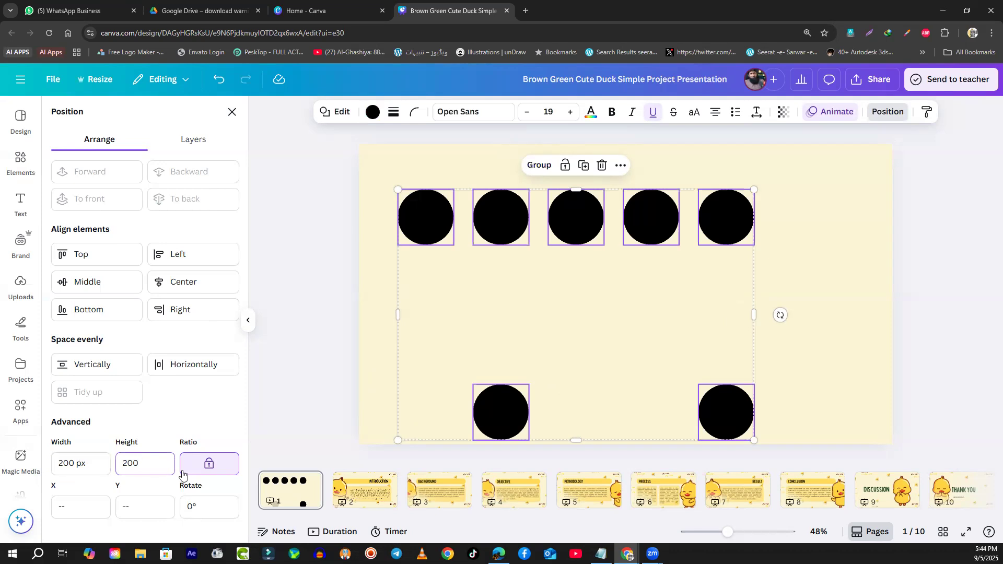
- Set the X position of all seven black circles to 50 px, then undo the change
left_click(89, 510)
type("50")
left_click(139, 501)
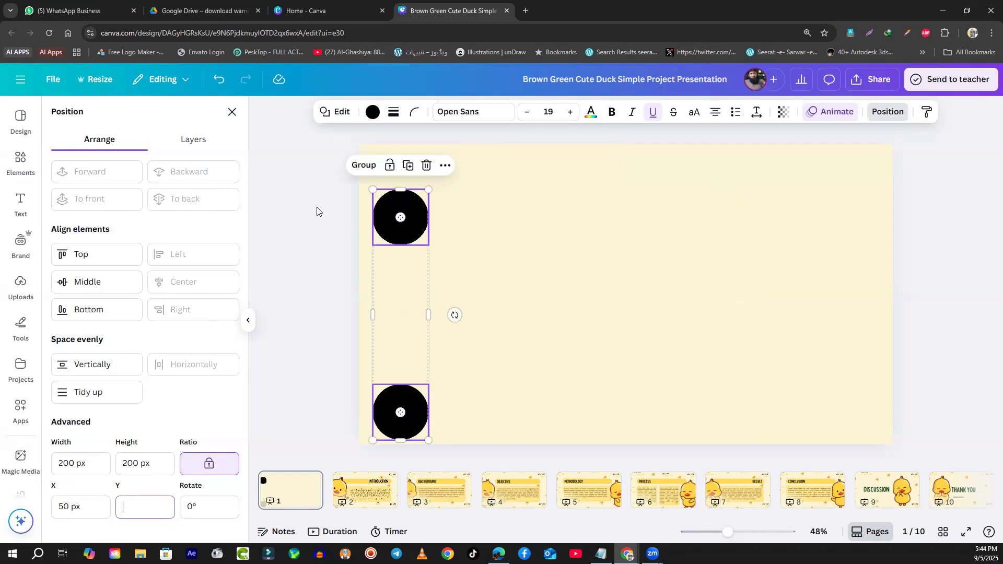
key("shift+Tab")
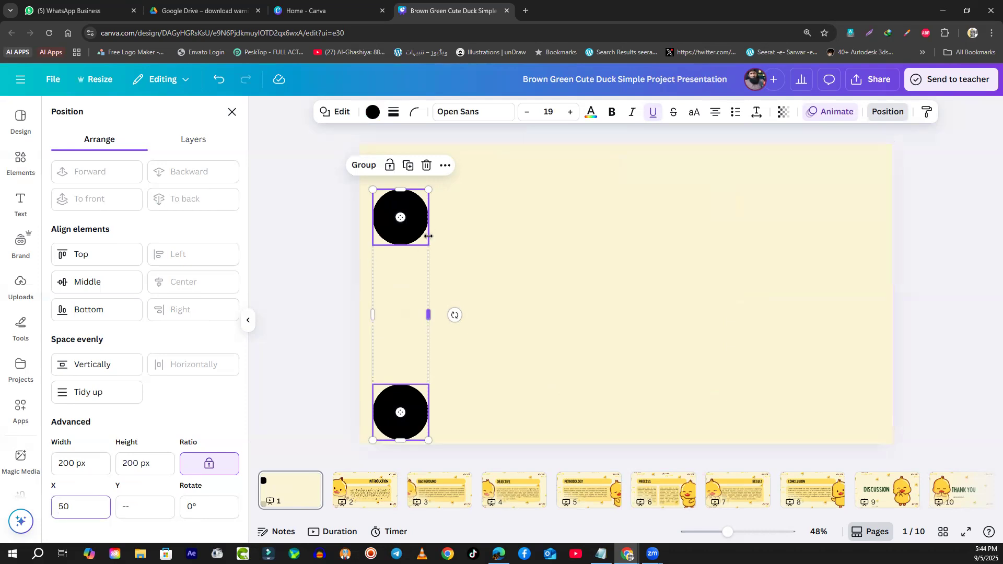
left_click(505, 275)
key("ctrl+z")
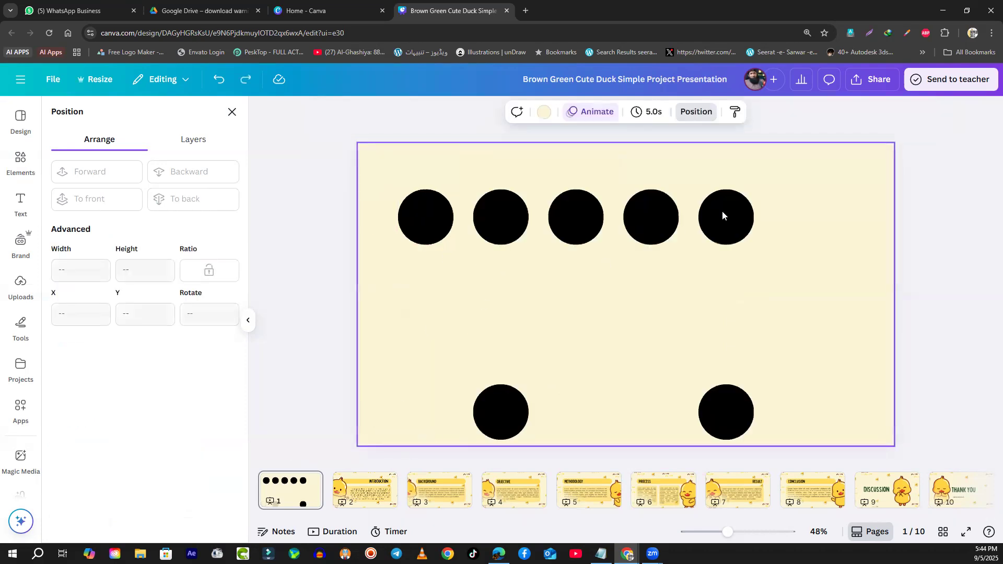
- Place the first circle of the upper row at X 0 px and Y 0 px
left_click_drag(829, 168, 569, 314)
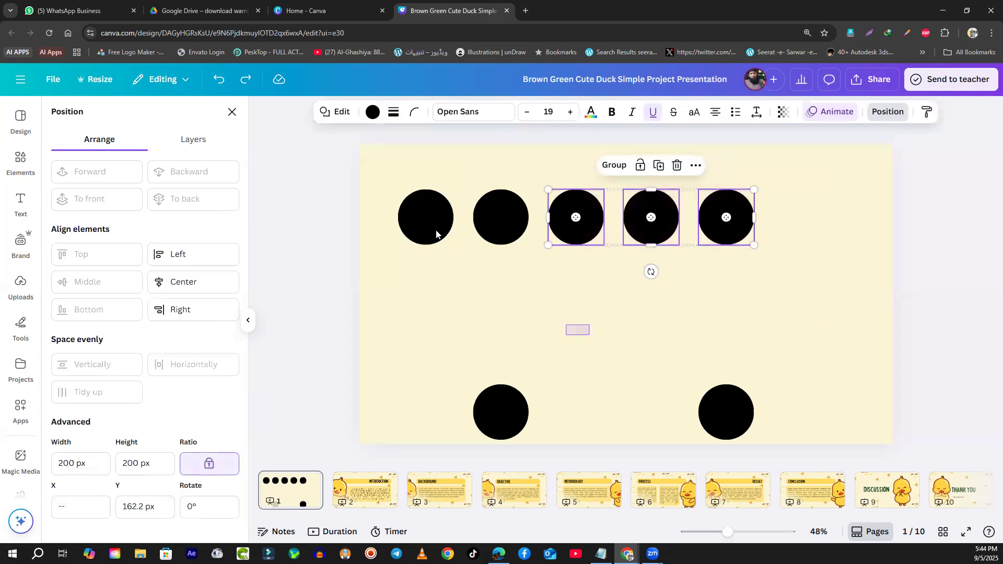
left_click(426, 214)
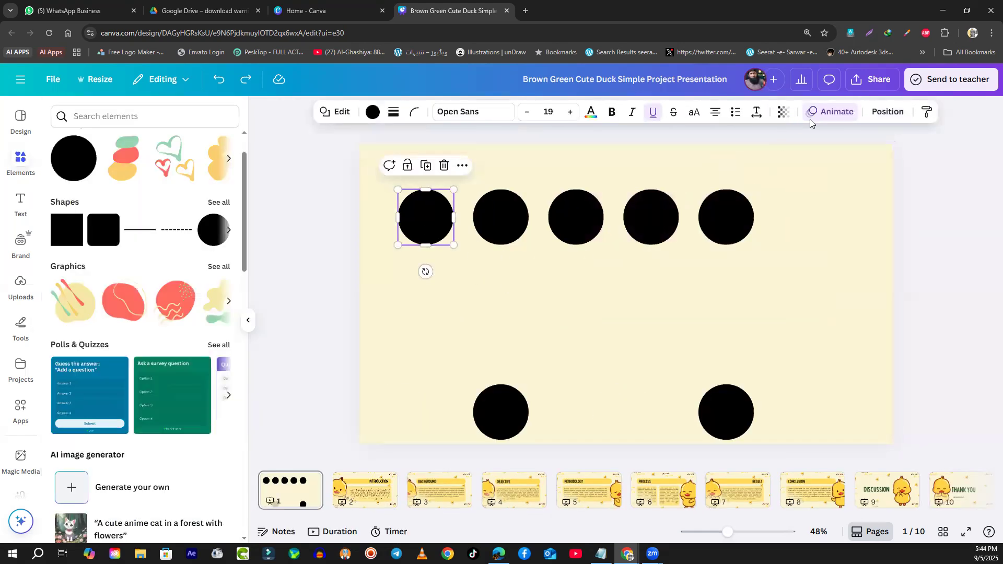
left_click(881, 120)
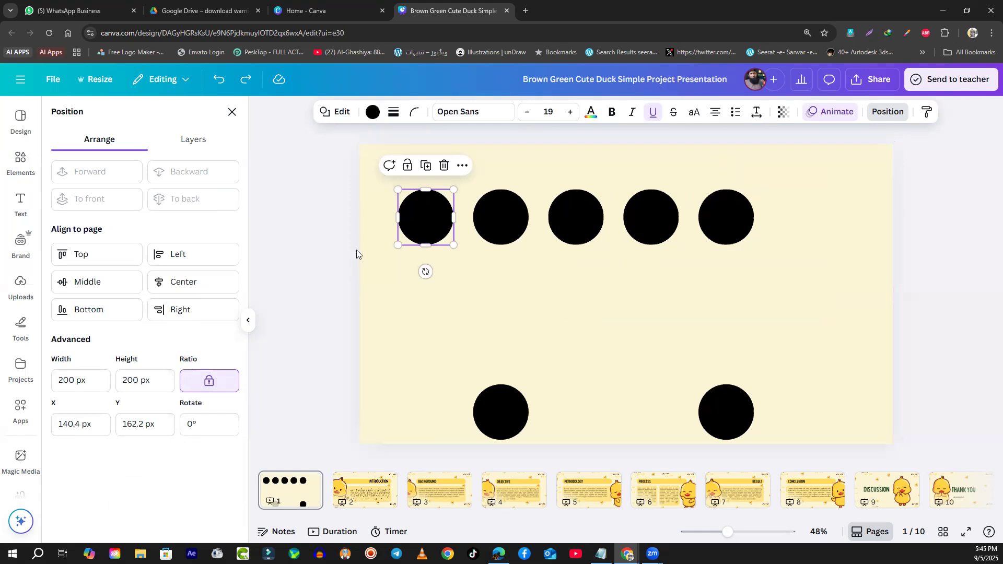
left_click(104, 429)
double_click(50, 425)
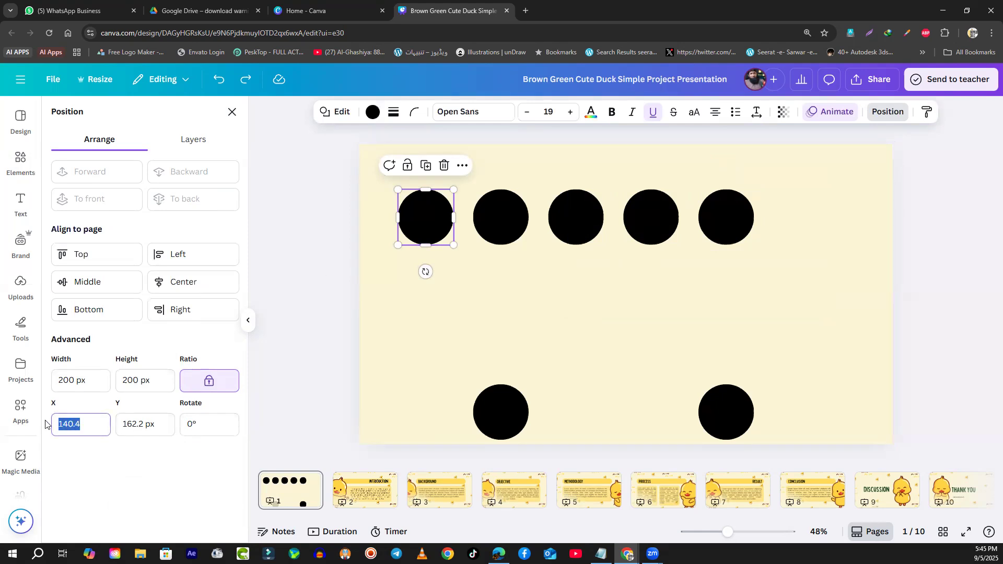
type("0")
left_click(137, 429)
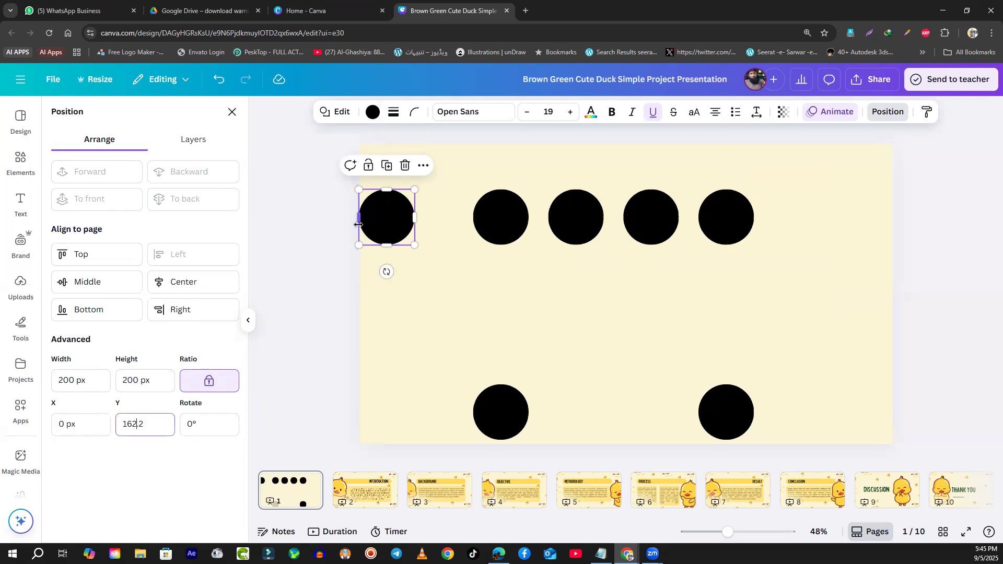
double_click(132, 431)
type("0")
left_click(207, 423)
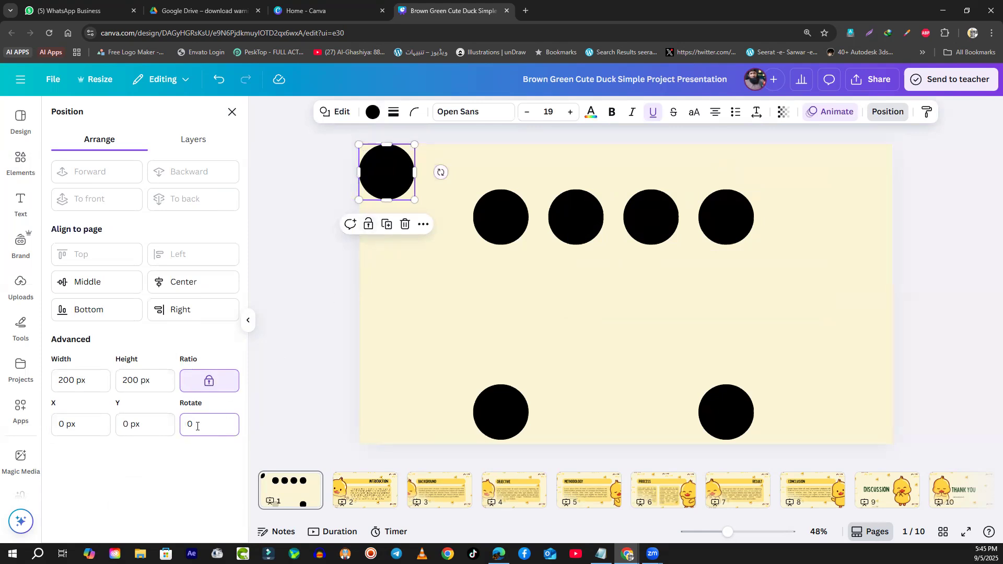
- Add a square shape and move it to about X 128 px, Y 370 px on the page
left_click(20, 163)
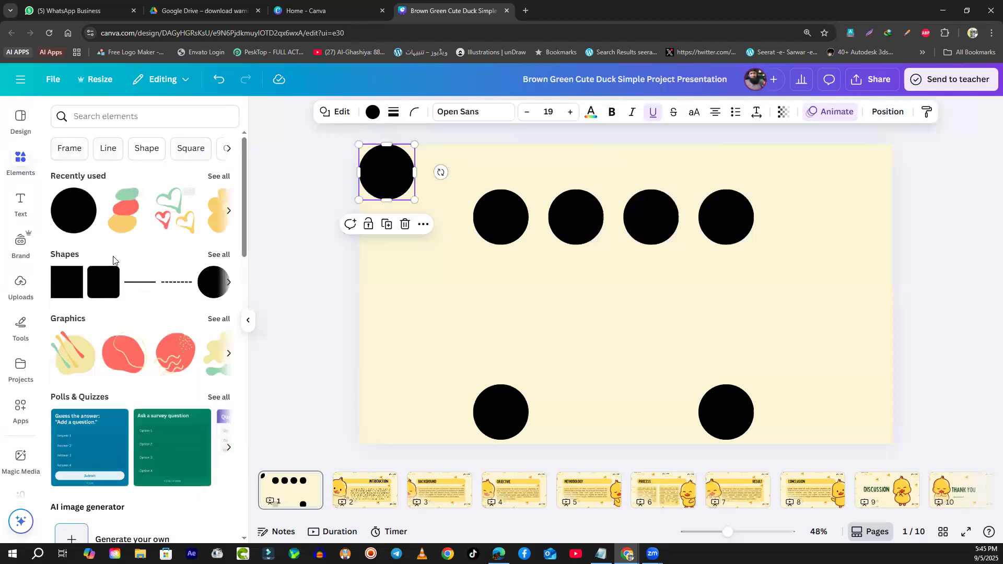
left_click(70, 287)
left_click_drag(647, 308, 460, 295)
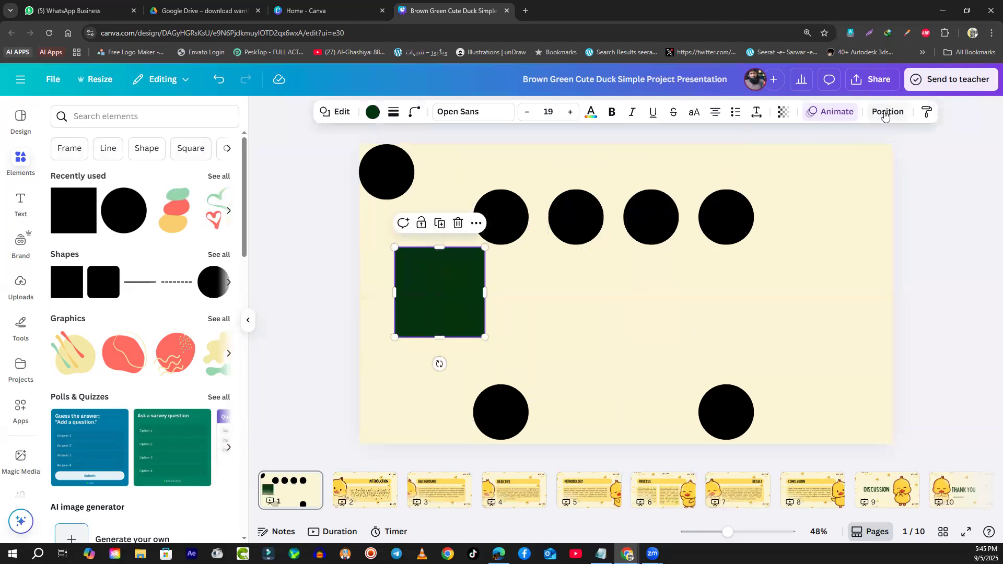
- Set the green square's rotation to 45°
left_click(887, 111)
left_click(204, 424)
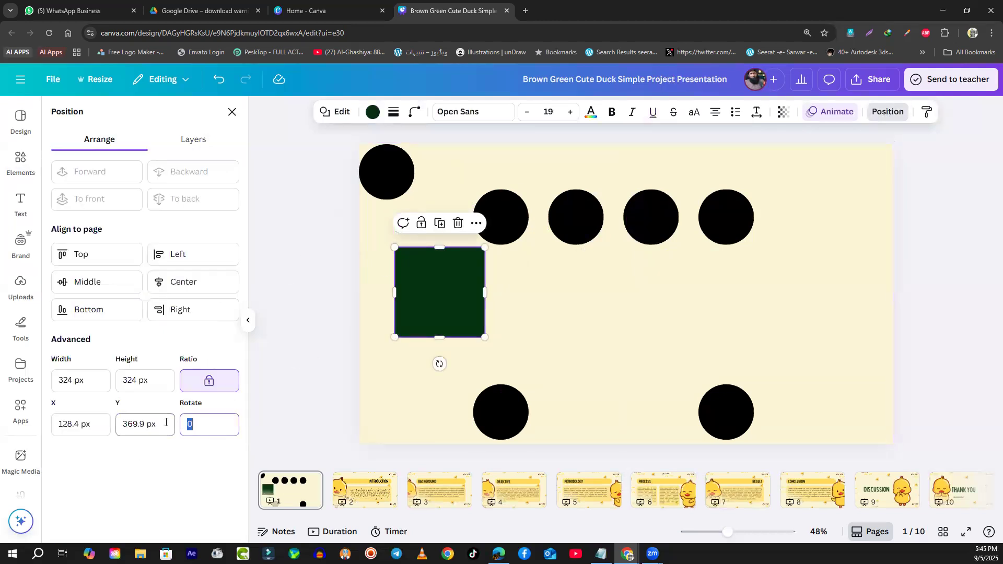
type("45")
key("Return")
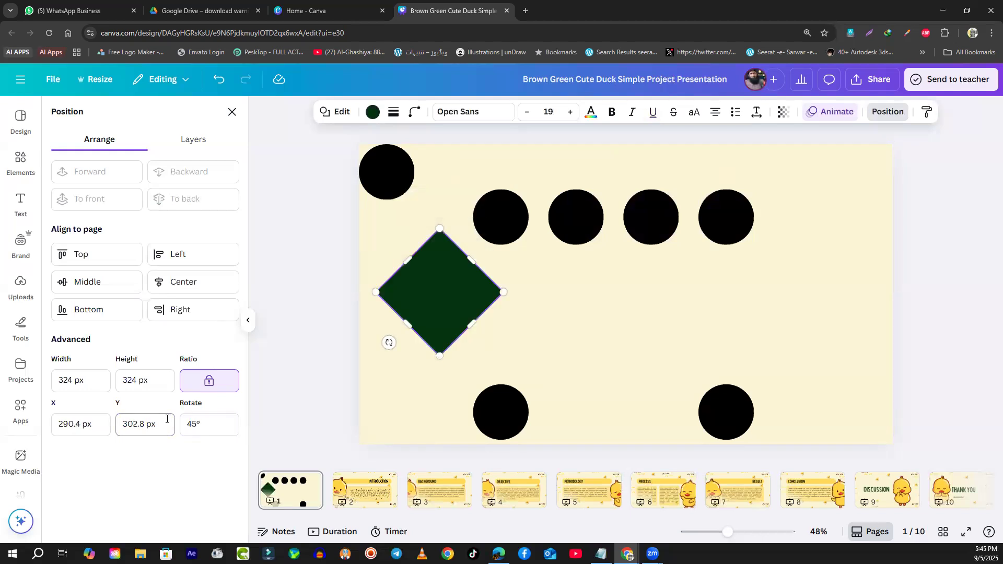
left_click(558, 300)
left_click(454, 300)
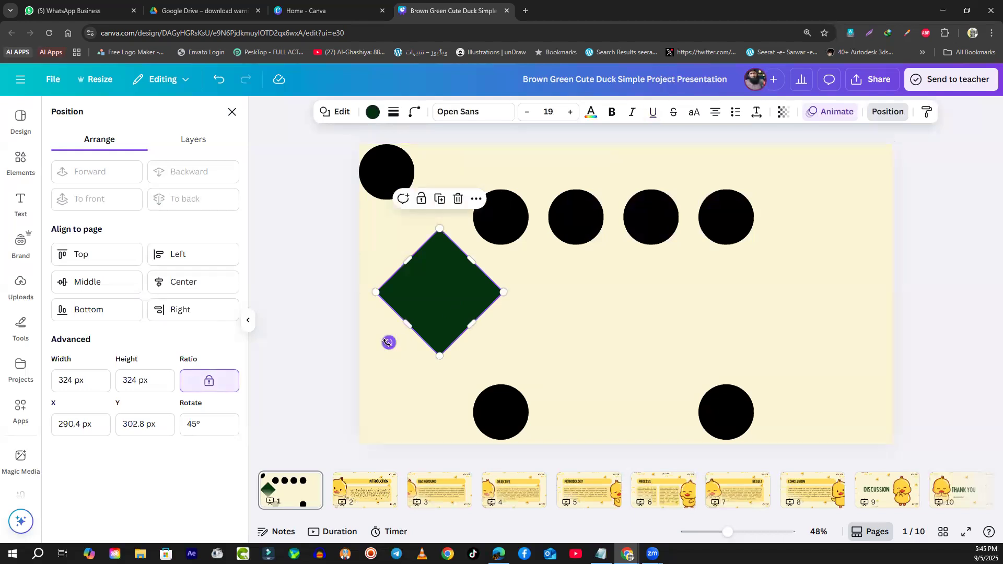
- Turn the green square freehand, then set its rotation to exactly 0°
left_click_drag(389, 343, 435, 346)
left_click_drag(207, 423, 170, 421)
type("0")
key("Return")
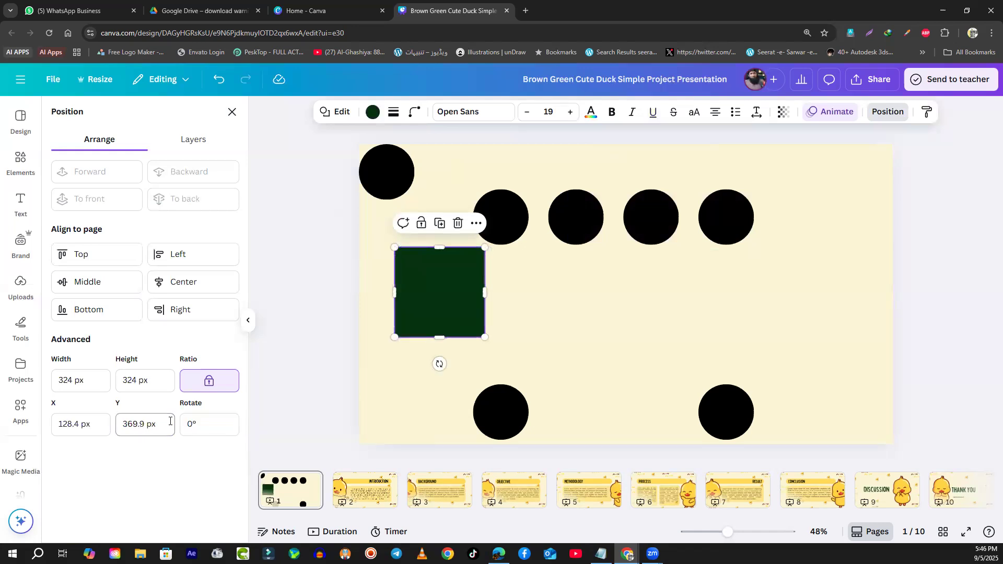
- Set the green square's rotation to 85°, then undo the rotation
double_click(214, 423)
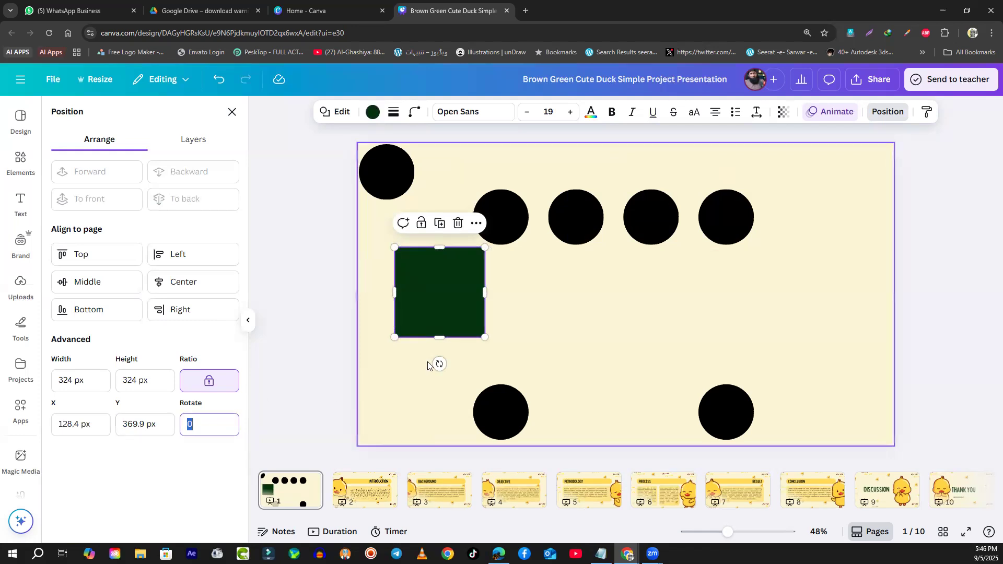
type("85")
key("Return")
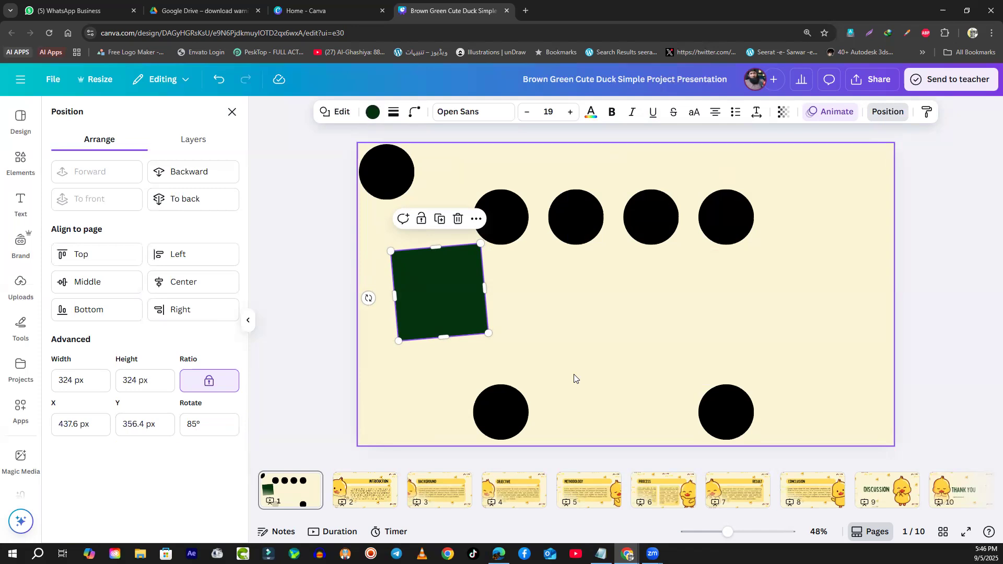
key("ctrl+z")
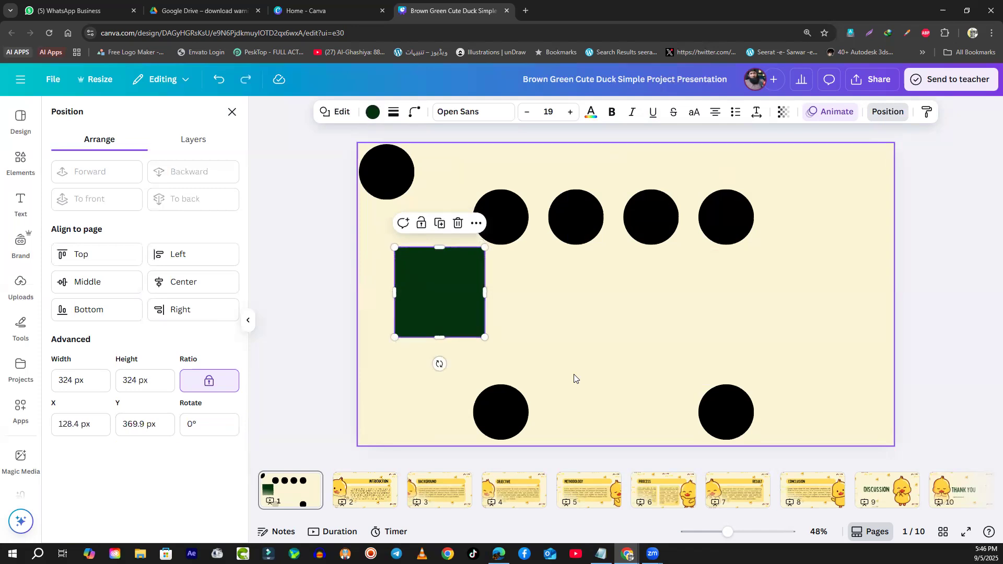
- Move the green square across to the right side of the page, beyond the row of circles
left_click(573, 334)
left_click(463, 308)
left_click_drag(407, 313, 791, 312)
- Move one upper-row circle down to about X 454 px, Y 454 px and its right neighbour up to about Y 100 px
left_click(530, 254)
left_click_drag(509, 219, 522, 300)
left_click(585, 224)
mouse_move(585, 224)
left_mouse_down()
mouse_move(596, 216)
mouse_move(575, 208)
left_mouse_up()
- Compare the X and Y positions of the two black circles just moved
left_click(509, 293)
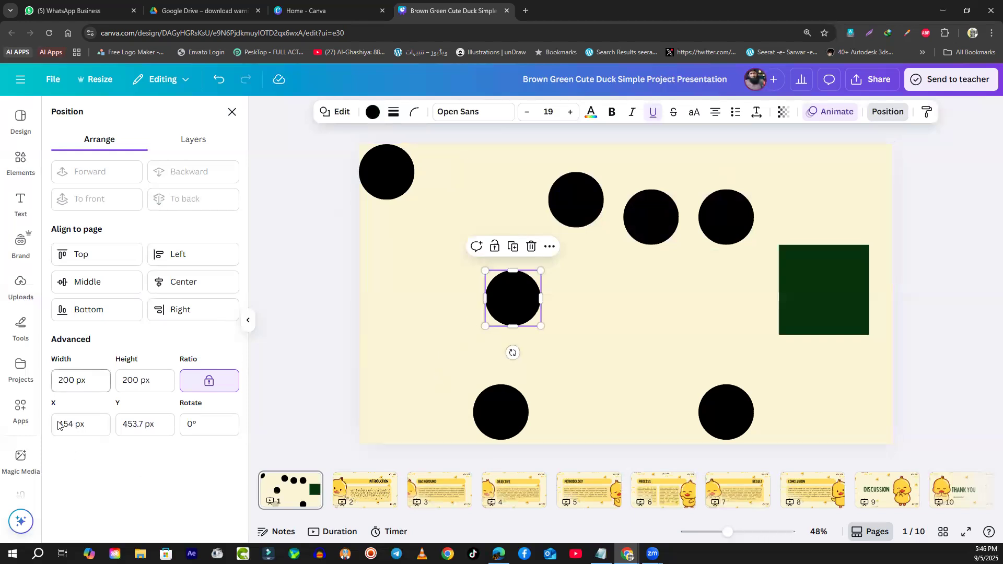
left_click(563, 219)
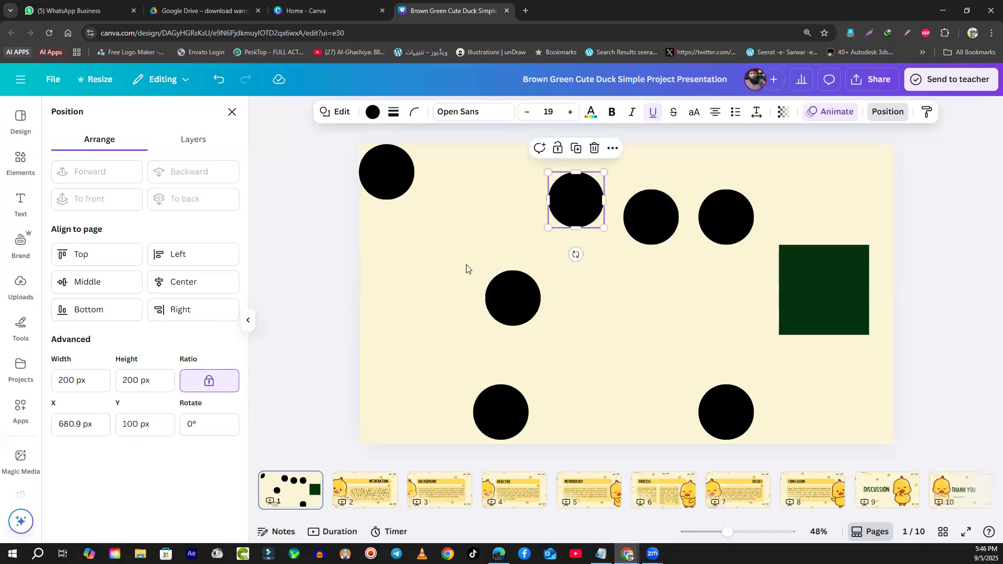
left_click(517, 317)
left_click(74, 426)
left_click(127, 424)
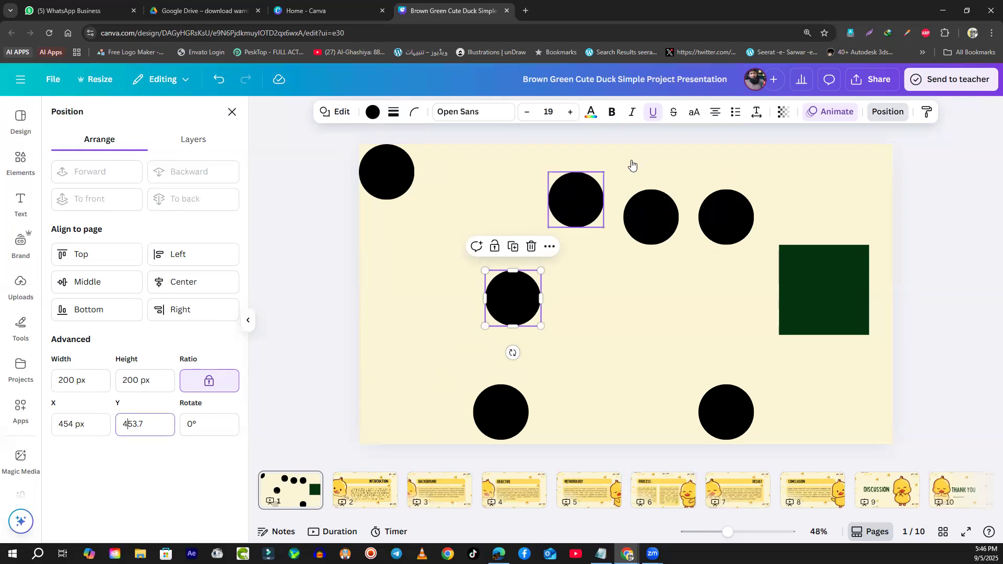
- Shift the upper of the two moved circles left and enlarge it to about 288 px, at about X 495 px, Y 56 px
left_click_drag(572, 209, 552, 187)
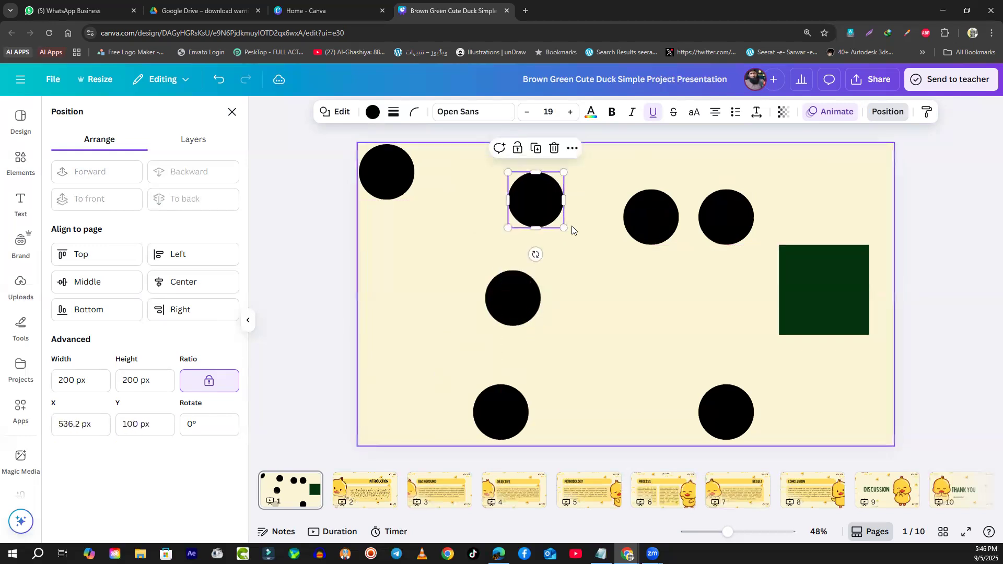
left_click_drag(563, 226, 588, 253)
left_click_drag(544, 209, 532, 196)
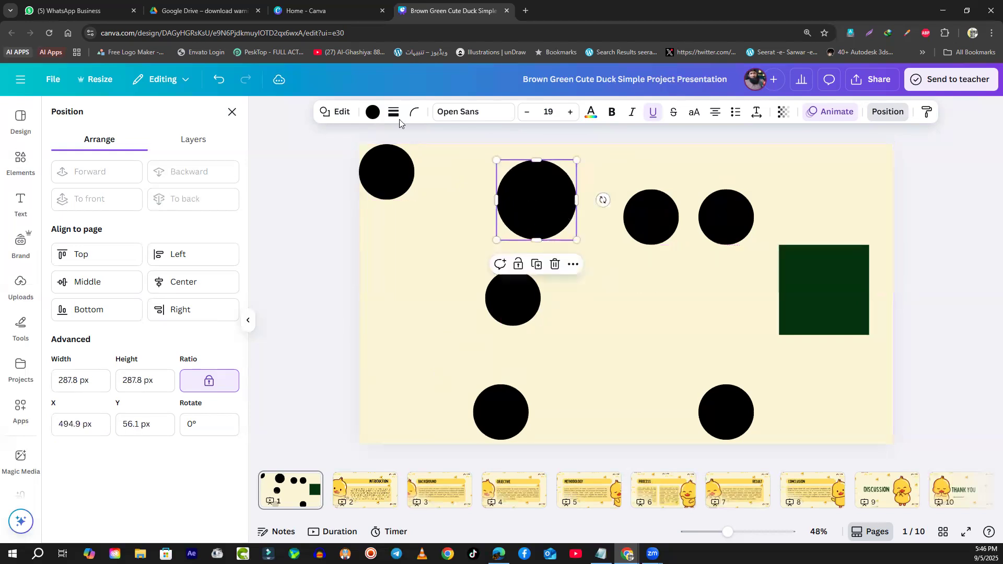
- Fill the enlarged circle with the orange-red photo color and move it to about X 567 px, Y 40 px
left_click(373, 111)
left_click(141, 335)
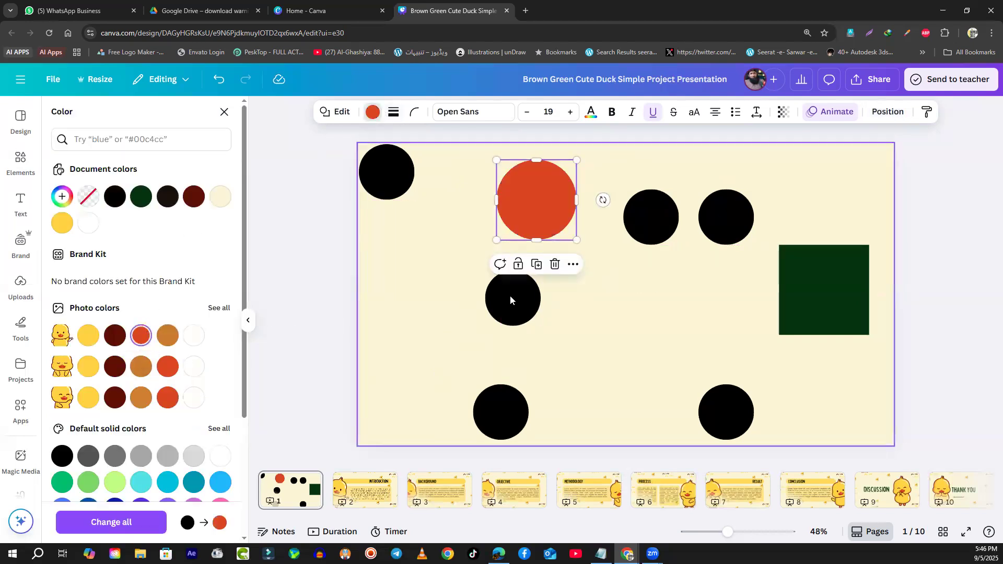
left_click_drag(557, 194, 578, 195)
- Match the red circle's X position to the black circle below it by setting it to 454 px
left_click(499, 312)
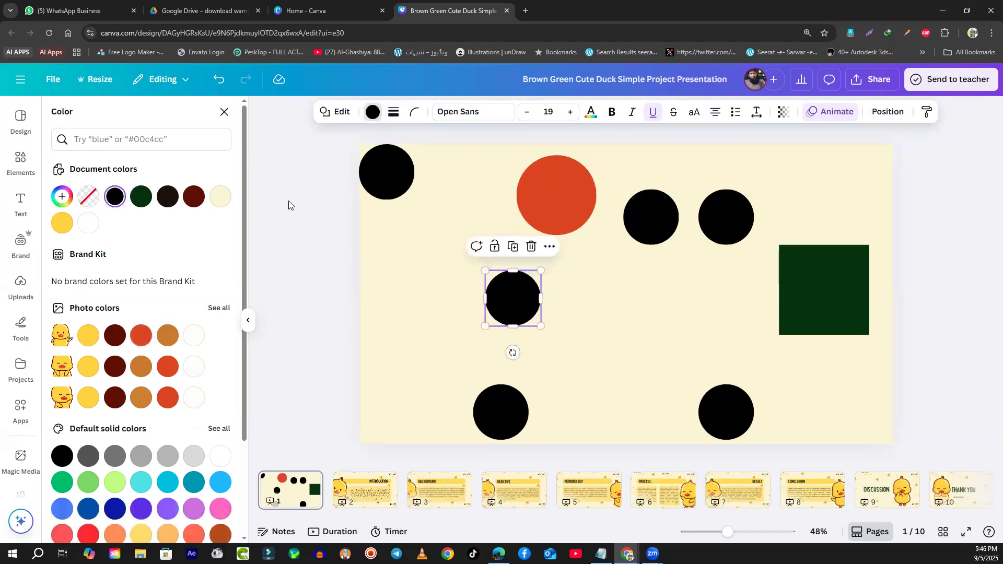
left_click(885, 112)
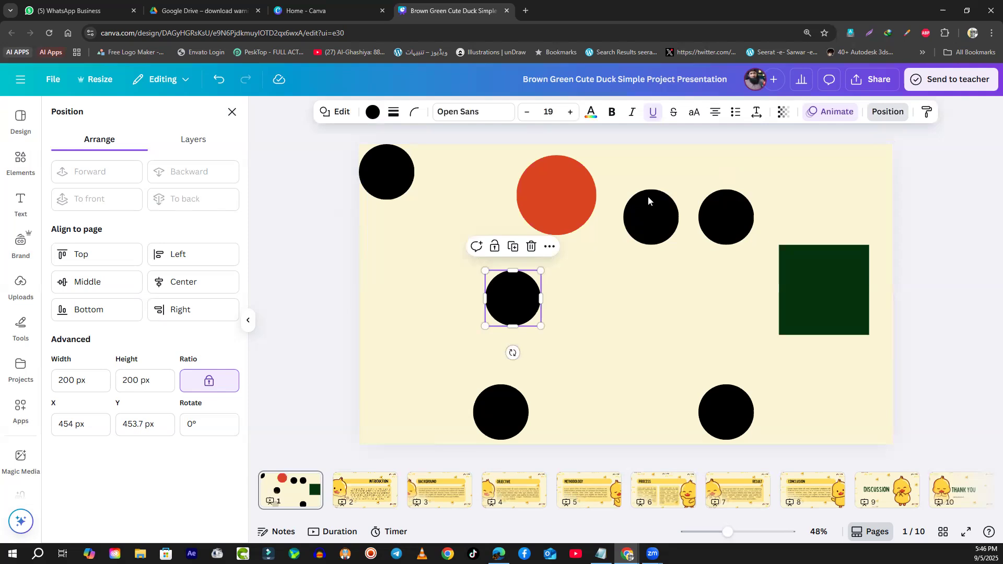
left_click(568, 198)
left_click(57, 420)
key("ctrl+a")
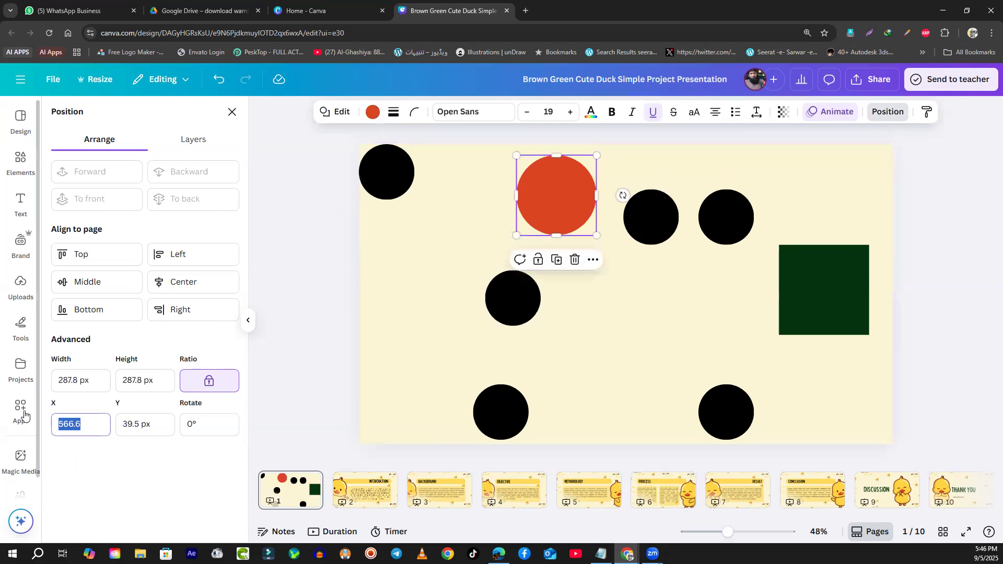
type("454")
key("Return")
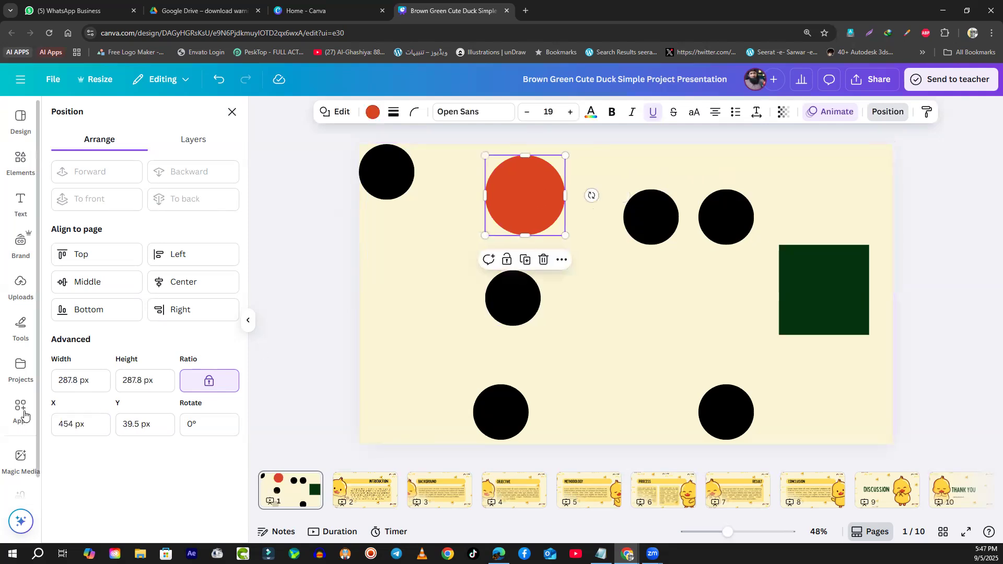
- Copy the black circle's Y position of 453.7 px and apply it to the red circle
left_click(510, 304)
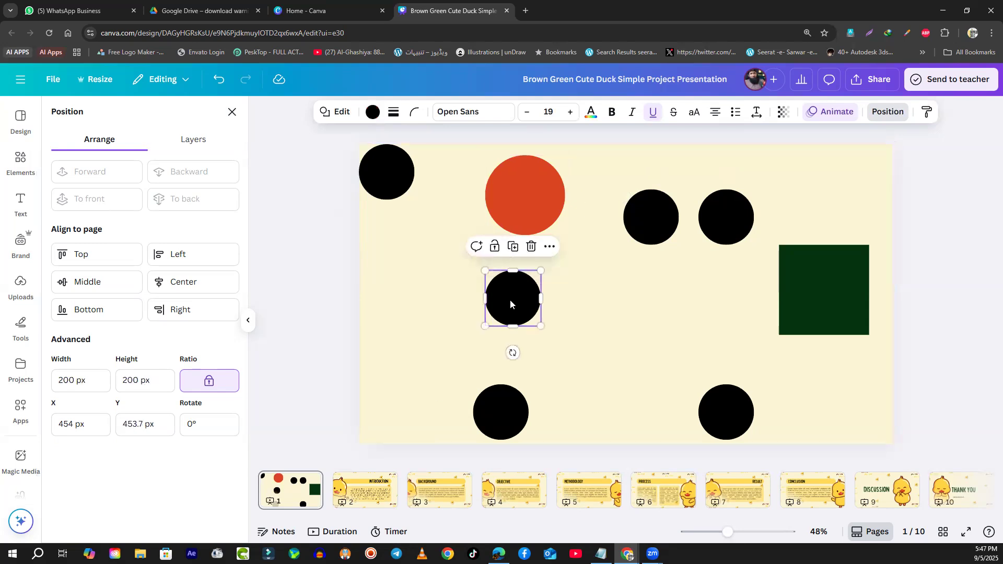
left_click(142, 425)
double_click(143, 425)
key("ctrl+c")
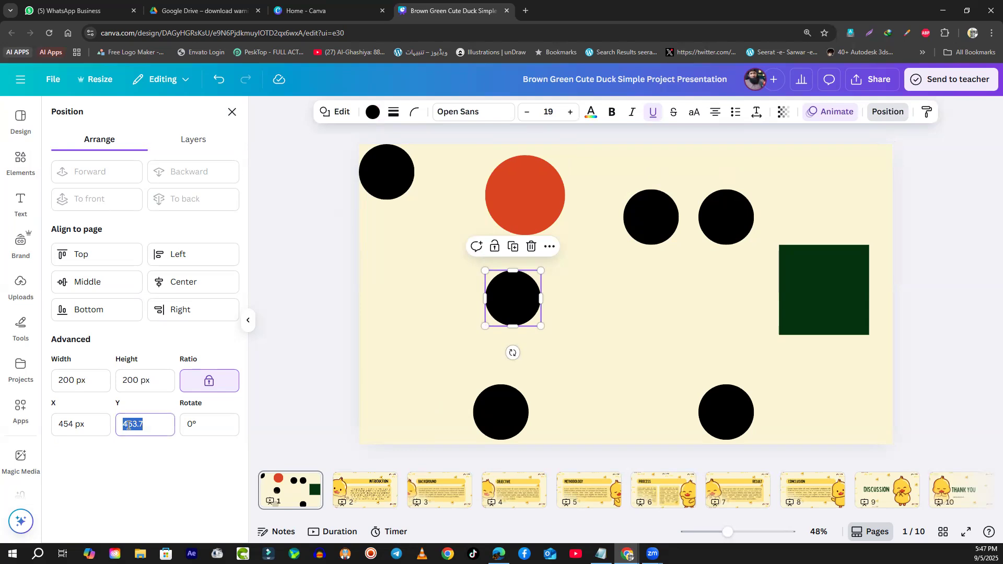
right_click(127, 425)
left_click(171, 201)
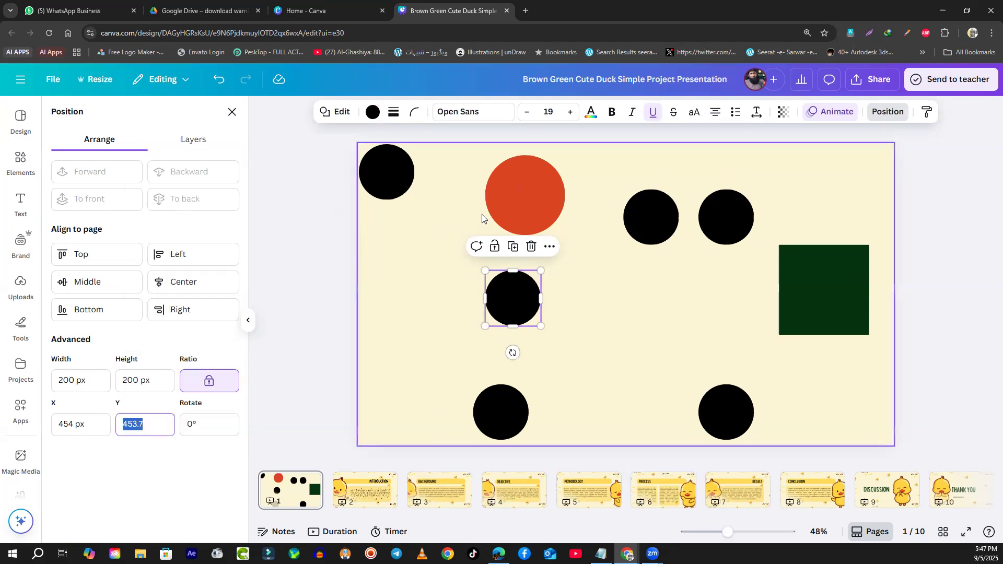
left_click(488, 215)
double_click(121, 420)
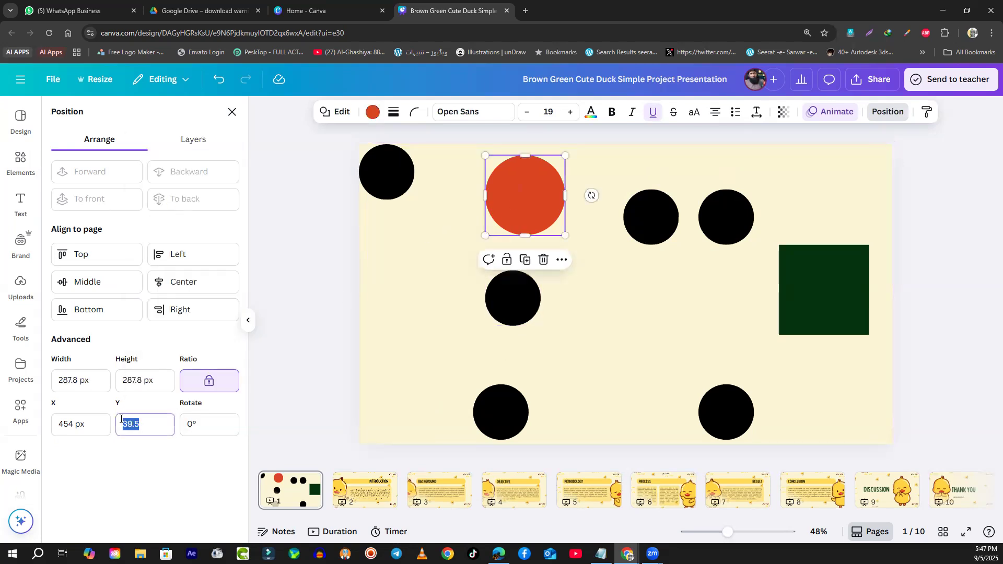
key("ctrl+v")
key("Return")
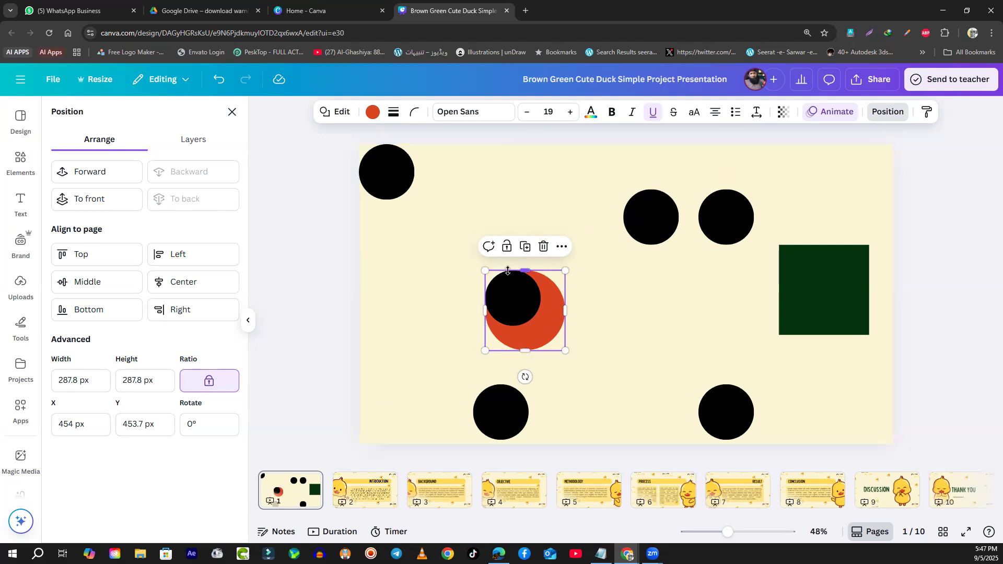
- Examine up close how the black and red circles line up at their shared X and Y position
scroll(498, 286, "up", 3)
scroll(481, 296, "up", 3)
left_click(571, 310)
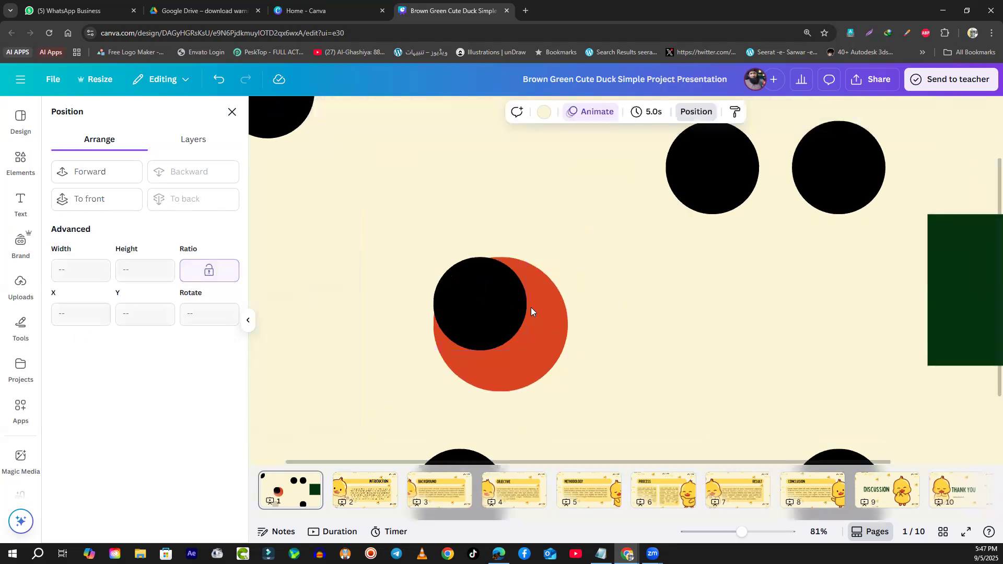
left_click(476, 299)
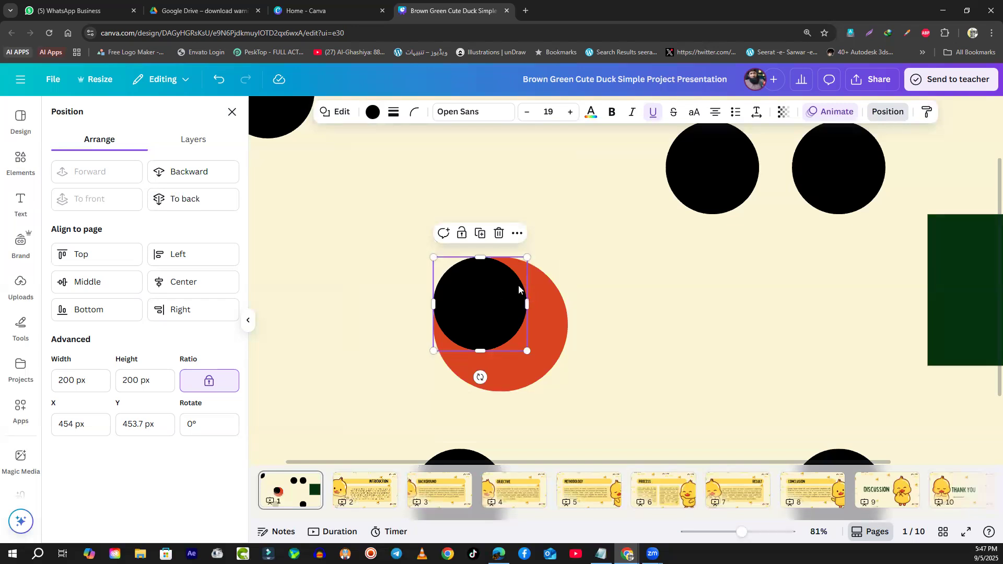
- Move the black circle on the red circle to about X 470 px, Y 465 px and show its distances to the page edges
mouse_move(492, 319)
left_mouse_down()
mouse_move(510, 329)
mouse_move(510, 342)
mouse_move(492, 314)
left_mouse_up()
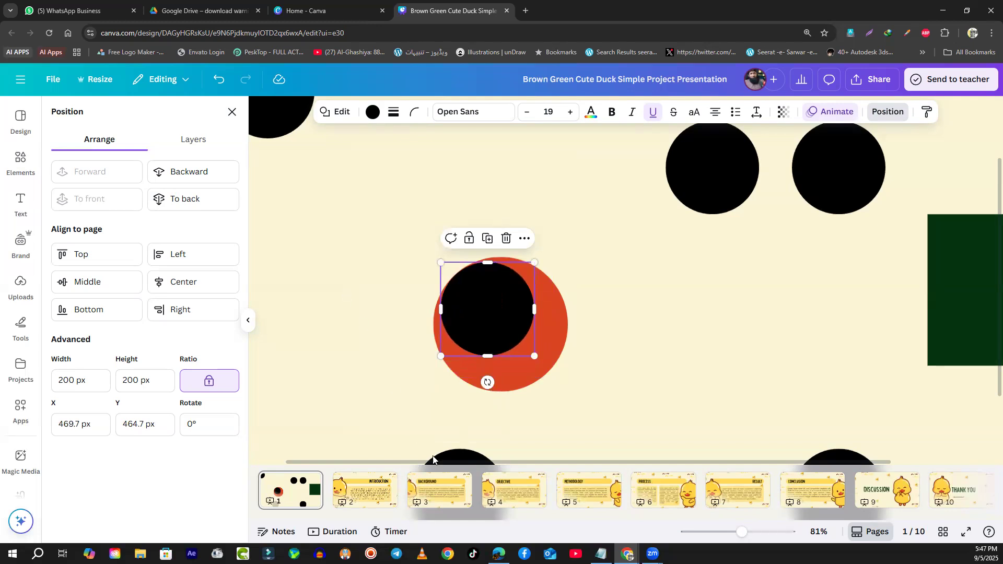
scroll(393, 359, "up", 2)
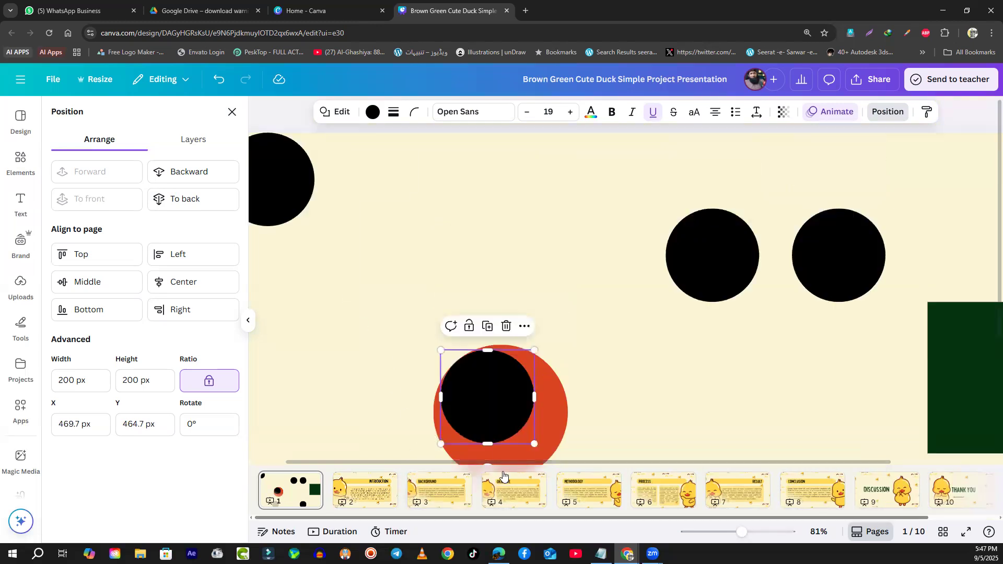
key("alt")
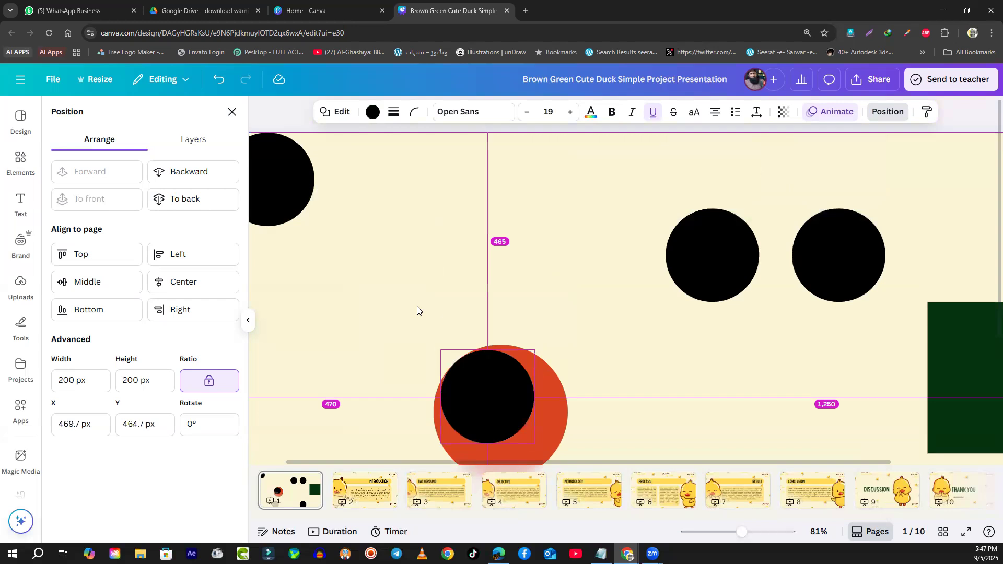
- Check the X and Y position values of the black circle in the page's upper-left corner
scroll(416, 306, "down", 3)
left_click(343, 159)
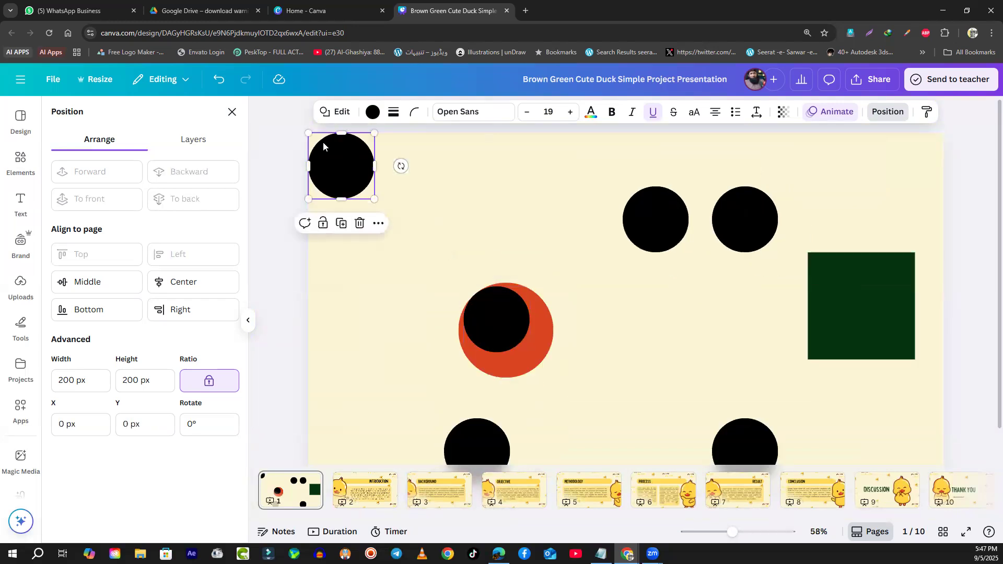
mouse_move(327, 167)
left_mouse_down()
mouse_move(328, 138)
mouse_move(373, 197)
mouse_move(333, 170)
left_mouse_up()
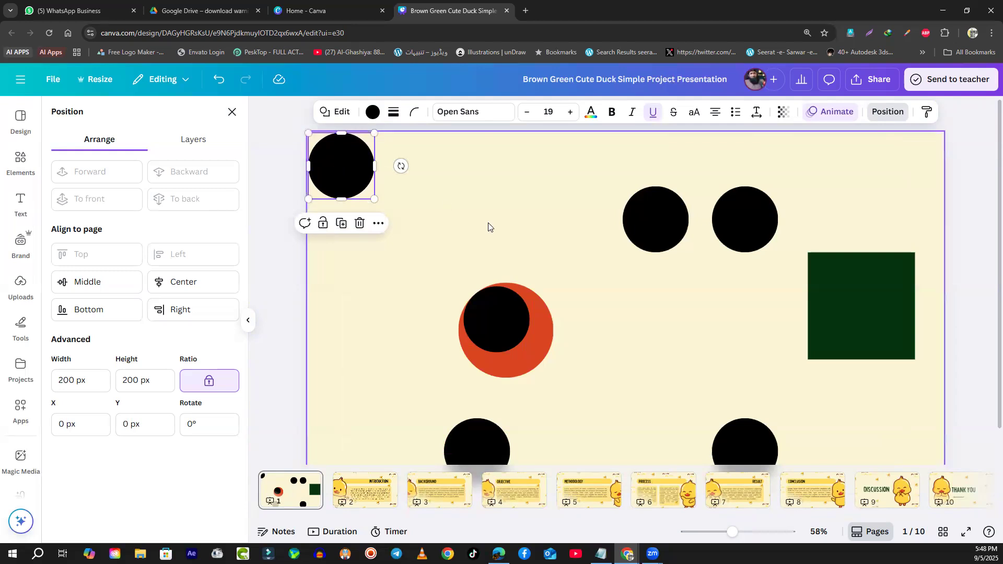
- Move the corner circle down to about X 19 px, Y 627 px and the green square to about X 570 px, Y 162 px
left_click(786, 361)
left_click(813, 353)
left_click_drag(855, 315, 662, 360)
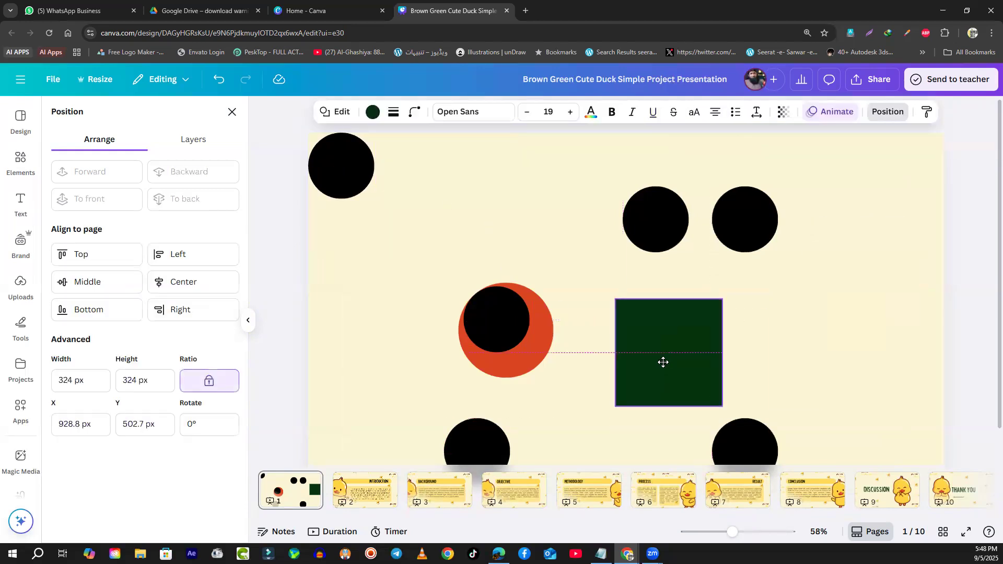
left_click_drag(340, 166, 347, 372)
left_click_drag(616, 308, 558, 235)
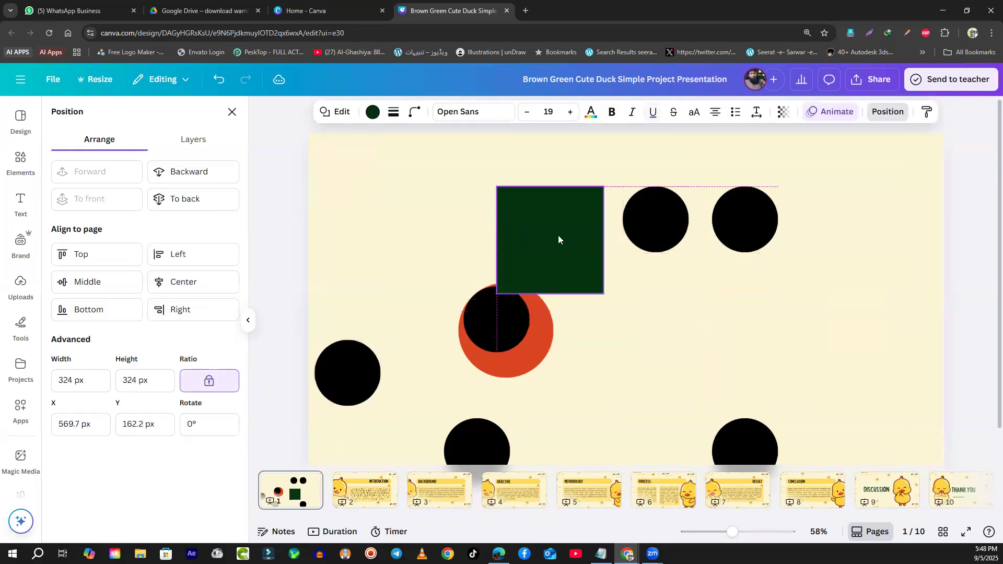
- Place the green square in the page's upper-left corner by setting both its X and Y positions to 0
left_click(78, 424)
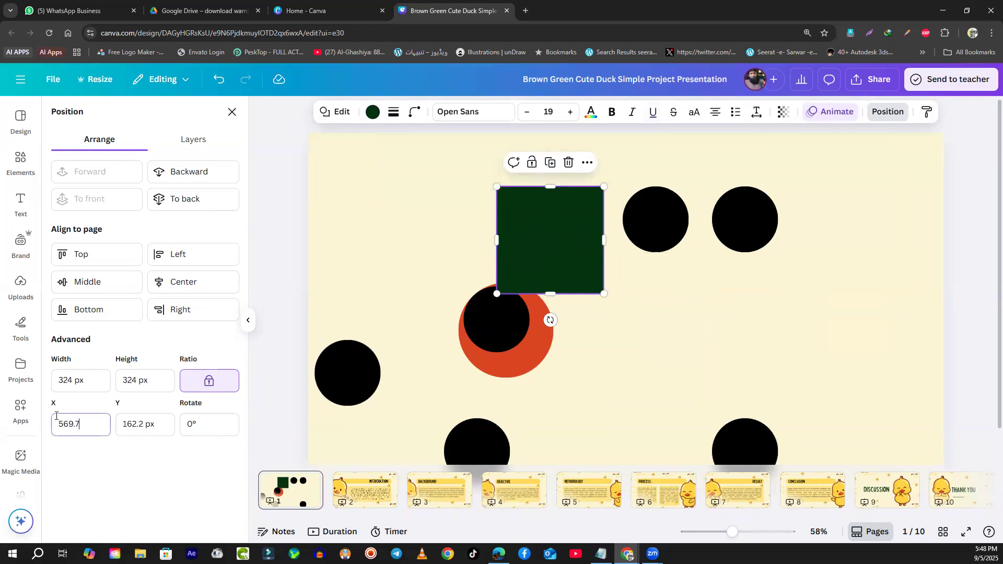
type("0")
key("Tab")
type("0")
key("Return")
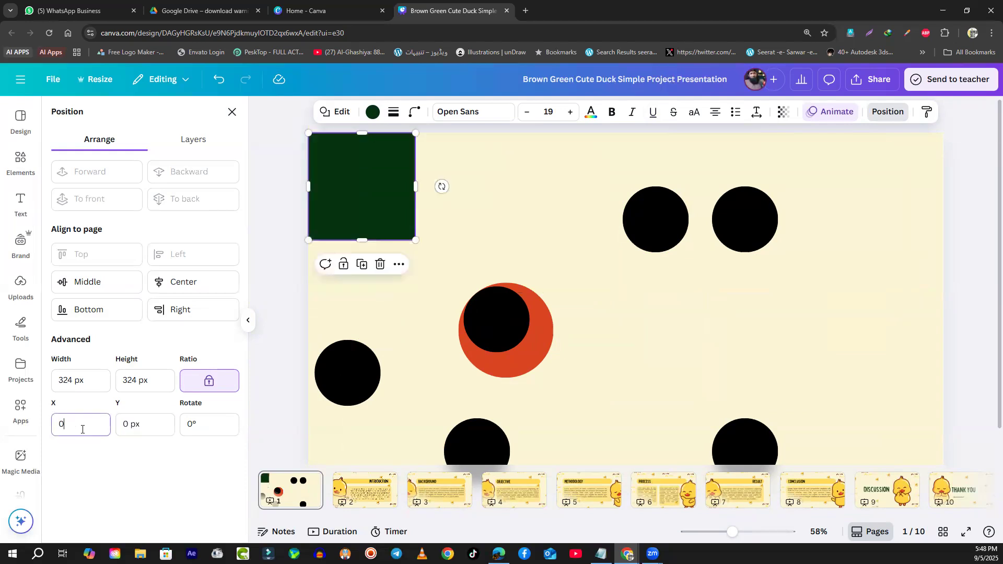
left_click(474, 227)
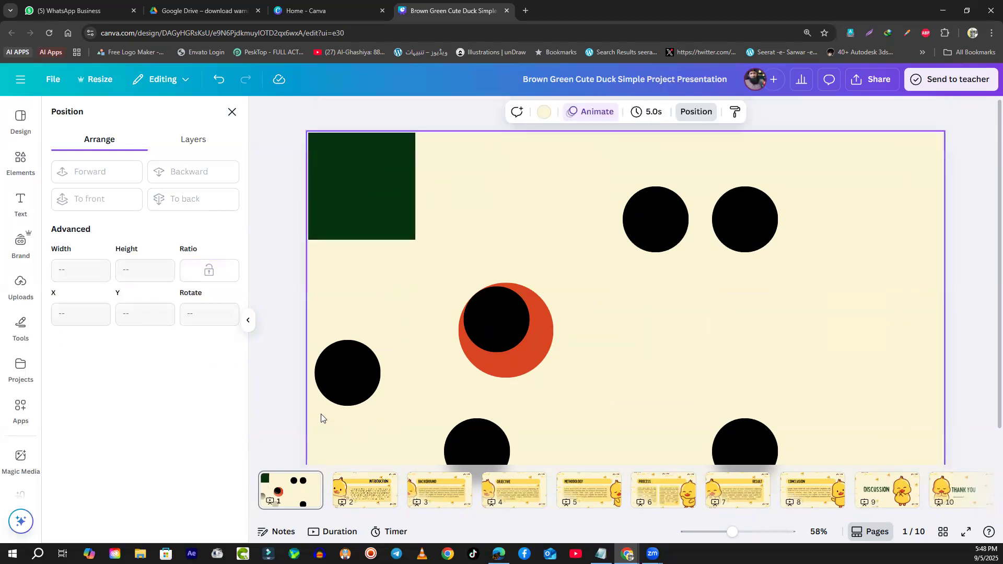
left_click(354, 376)
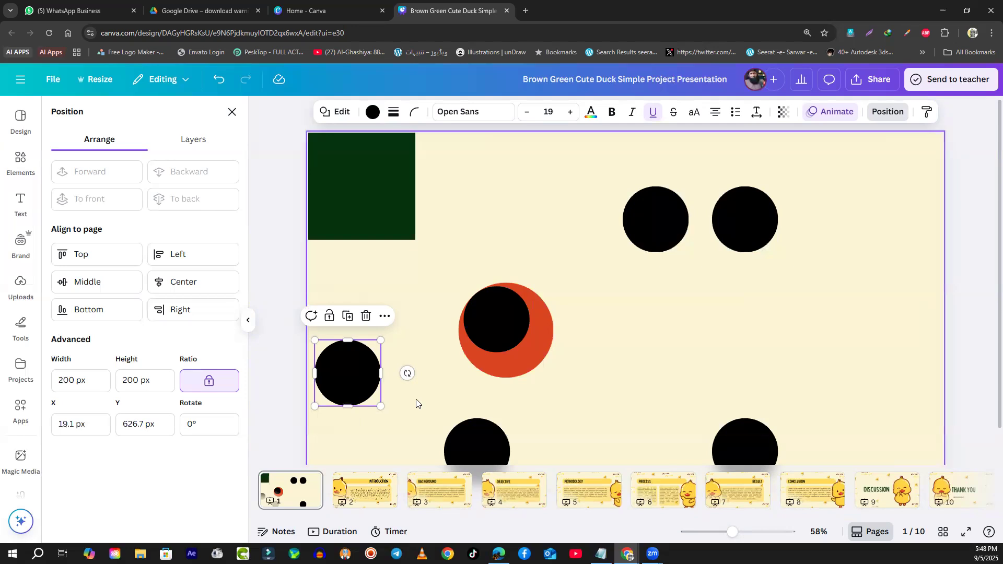
left_click(551, 248)
left_click(357, 386)
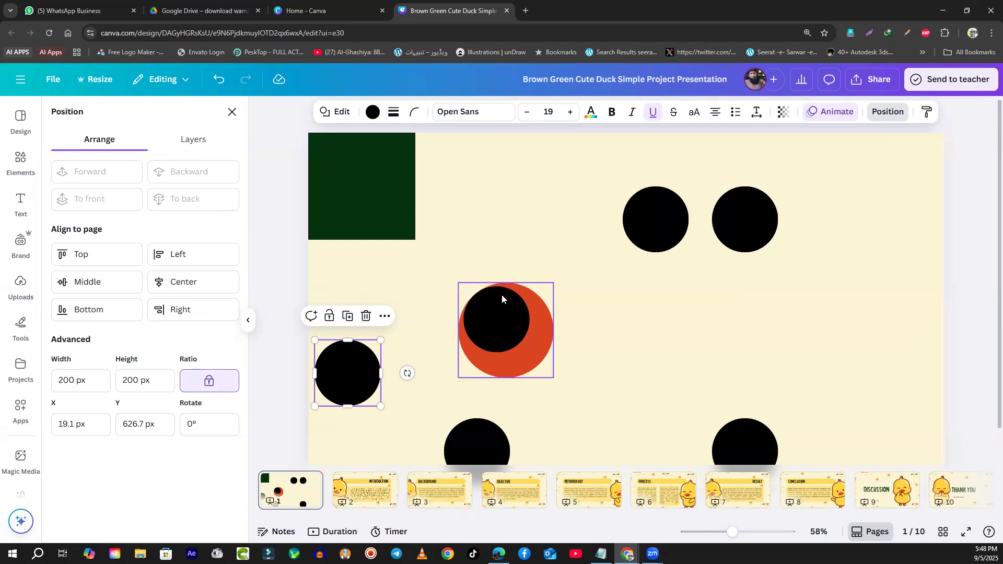
left_click(548, 253)
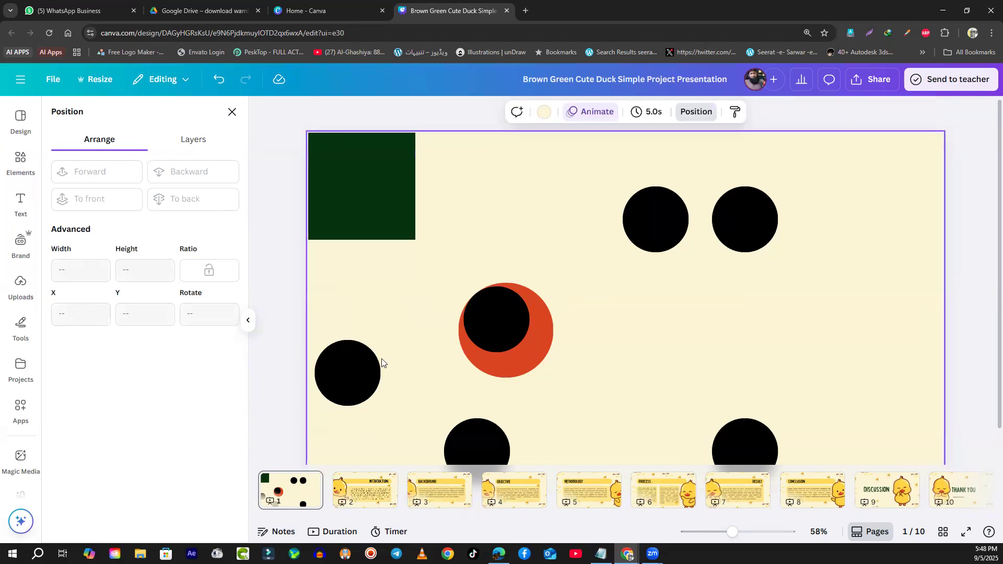
right_click(659, 384)
left_click(514, 195)
- Replace the shape of the black circle on the red circle, trying a hexagon and a cut-corner square before choosing the many-pointed starburst
right_click(509, 325)
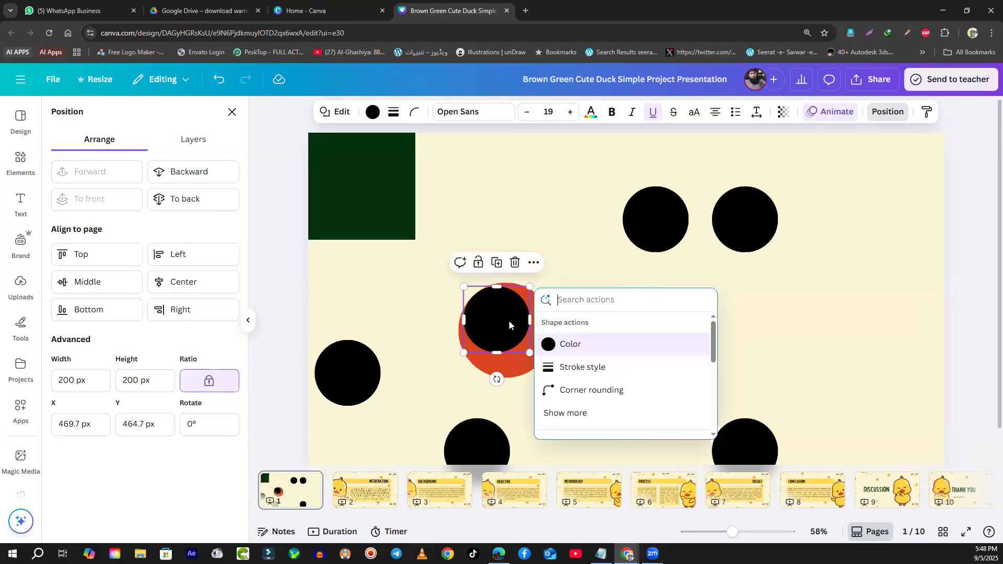
scroll(623, 355, "down", 1)
scroll(625, 380, "down", 2)
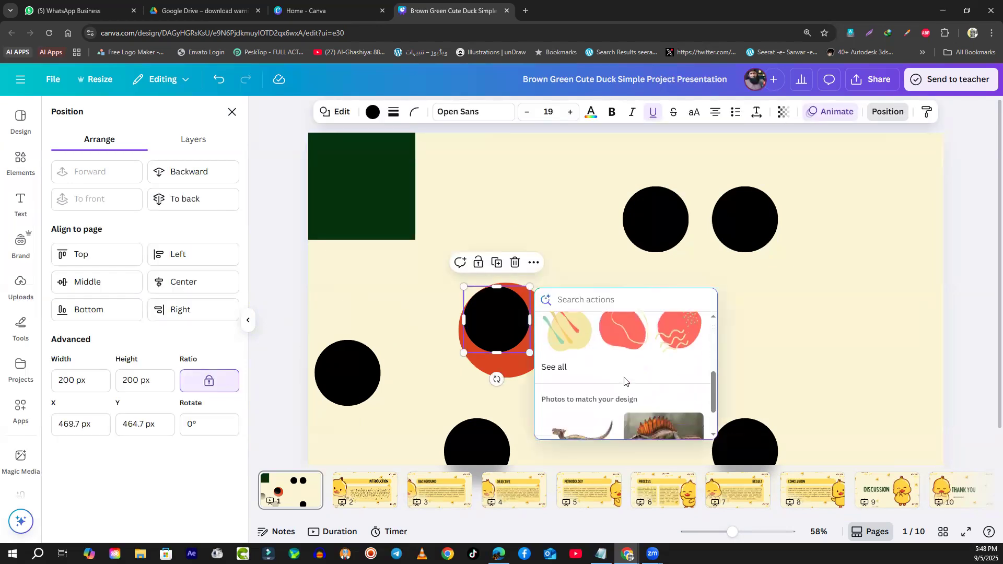
scroll(625, 381, "up", 4)
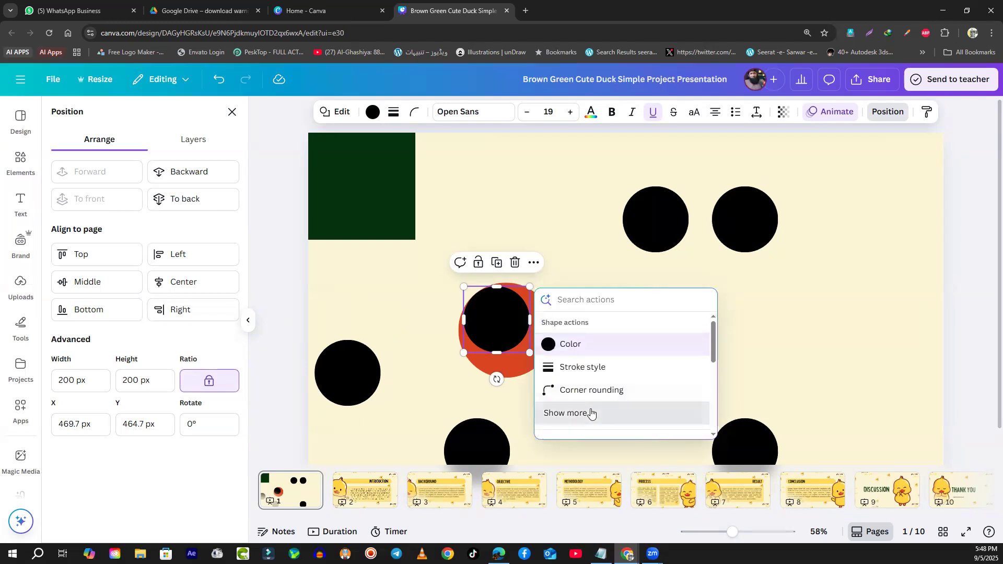
left_click(607, 414)
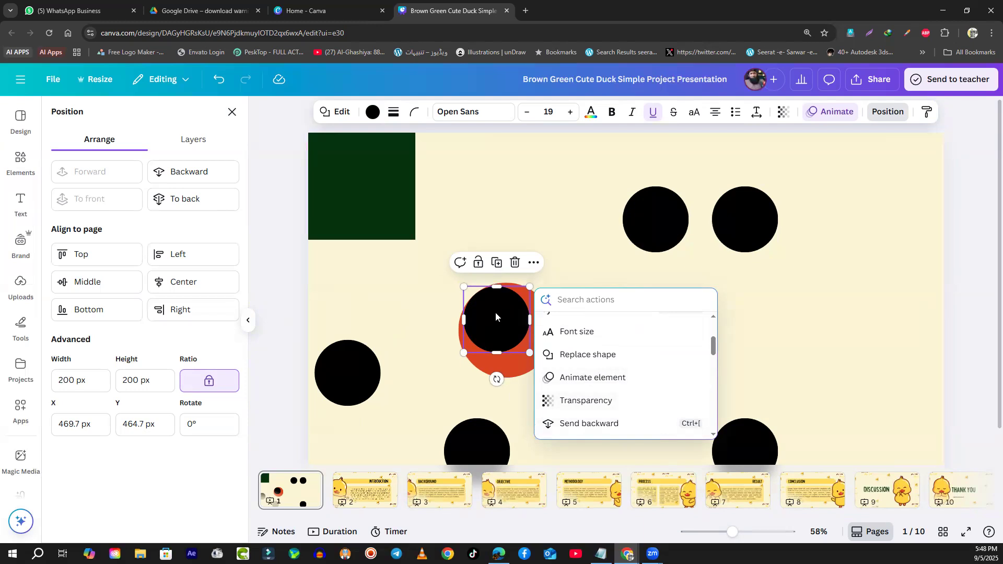
left_click(571, 355)
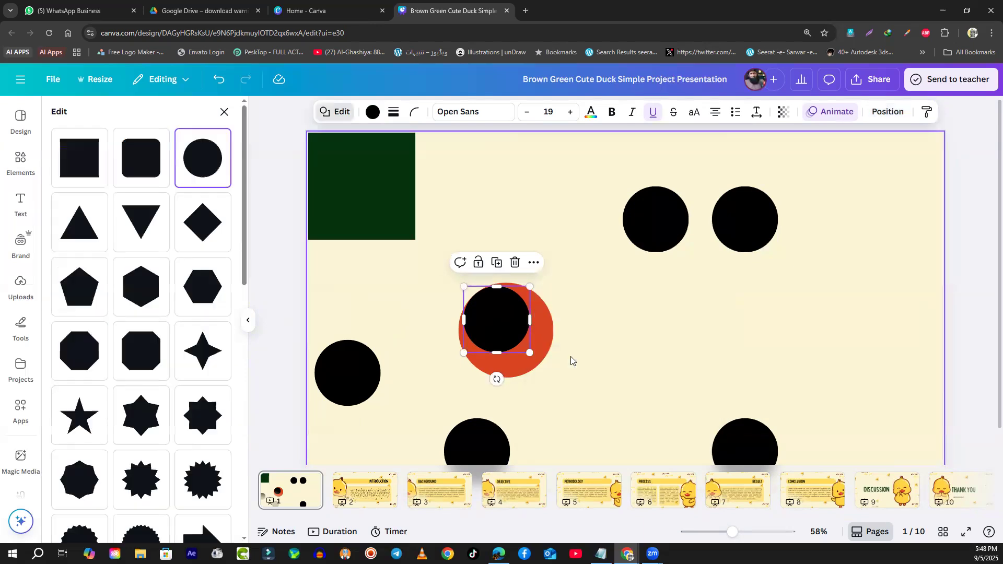
left_click(214, 294)
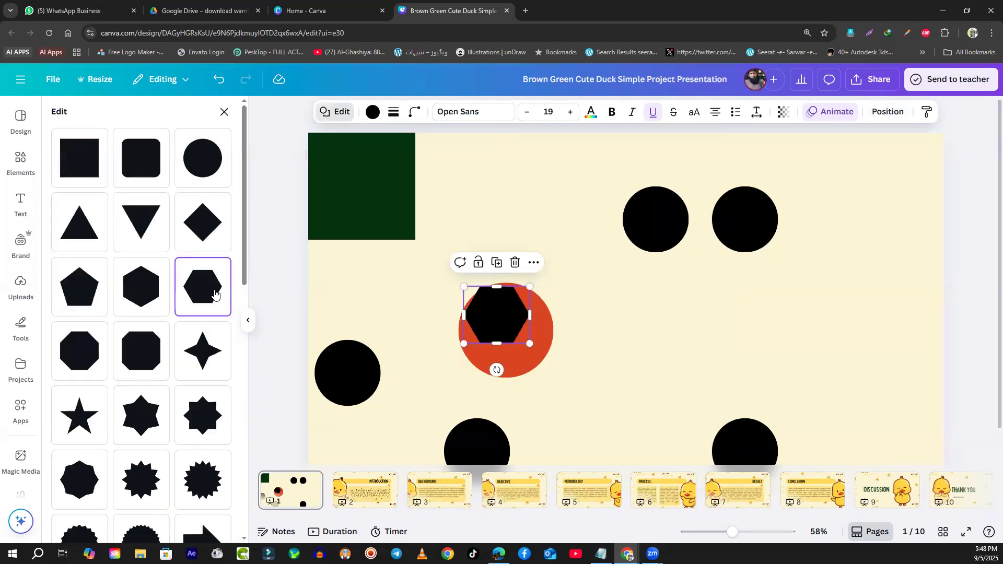
left_click(138, 366)
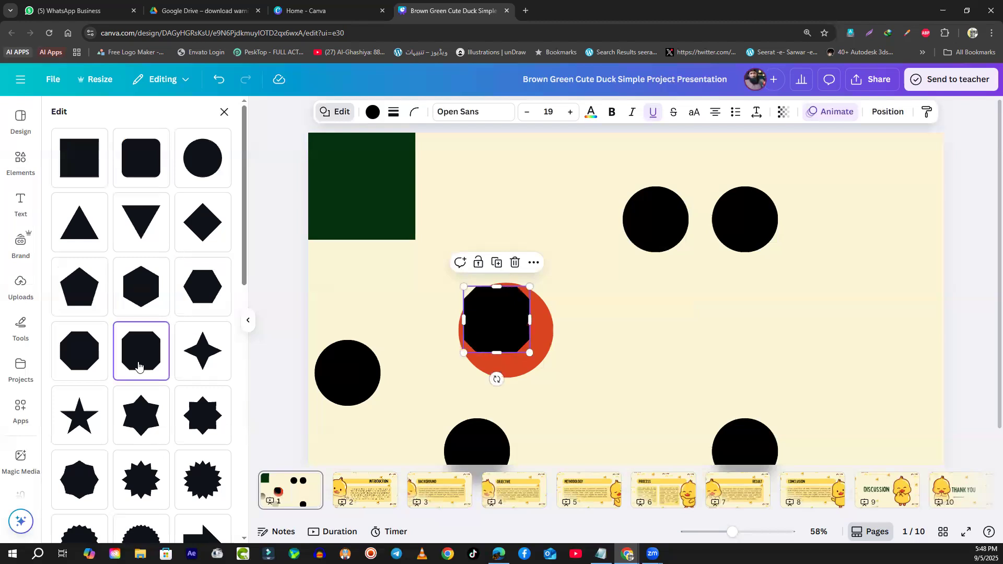
left_click(203, 415)
left_click(195, 494)
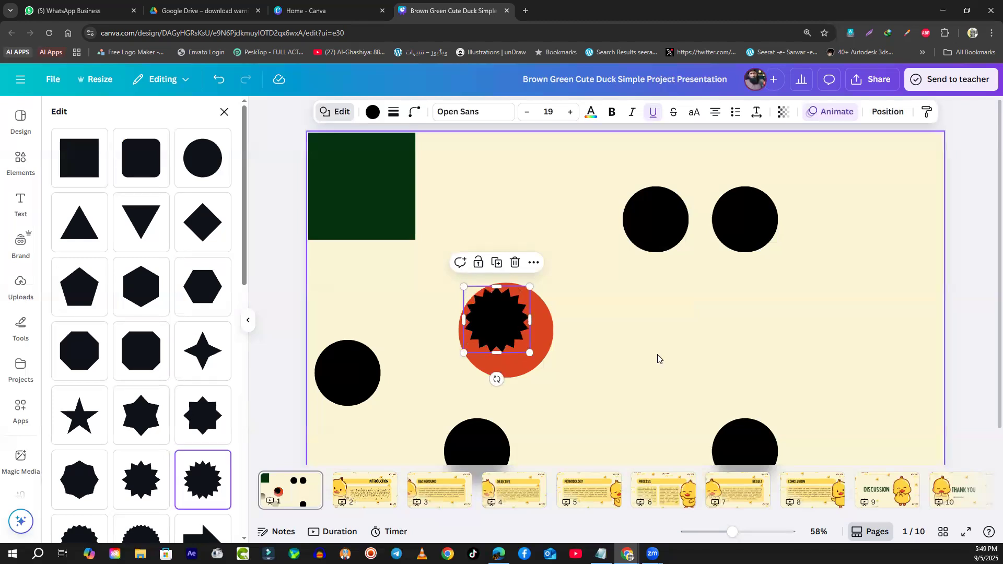
left_click(657, 354)
- Fill the starburst with the page's cream color and shift it over the red circle's upper-left edge to form a bite
mouse_move(494, 323)
left_mouse_down()
mouse_move(502, 323)
mouse_move(492, 326)
mouse_move(489, 307)
left_mouse_up()
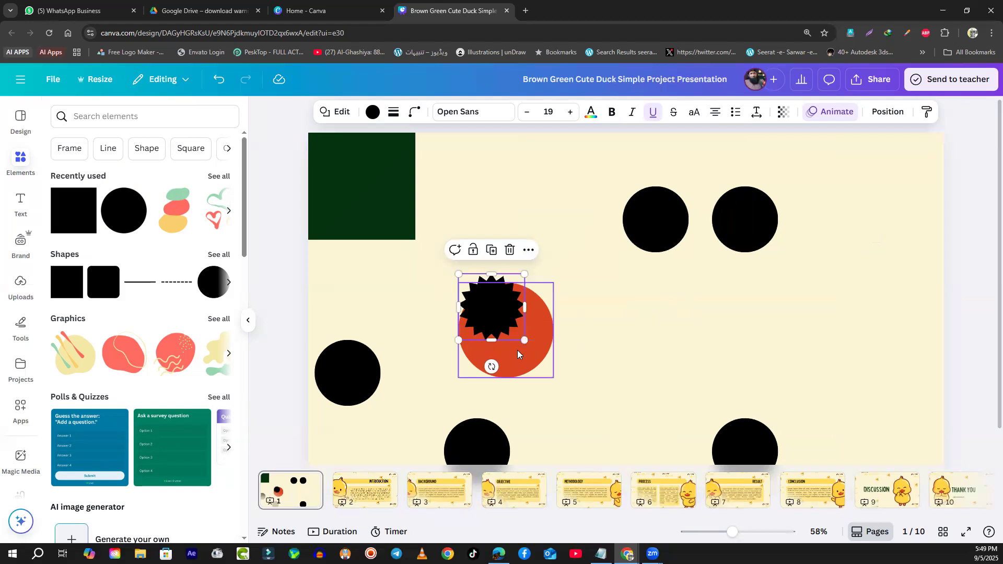
left_click(372, 112)
left_click(61, 222)
left_click(634, 383)
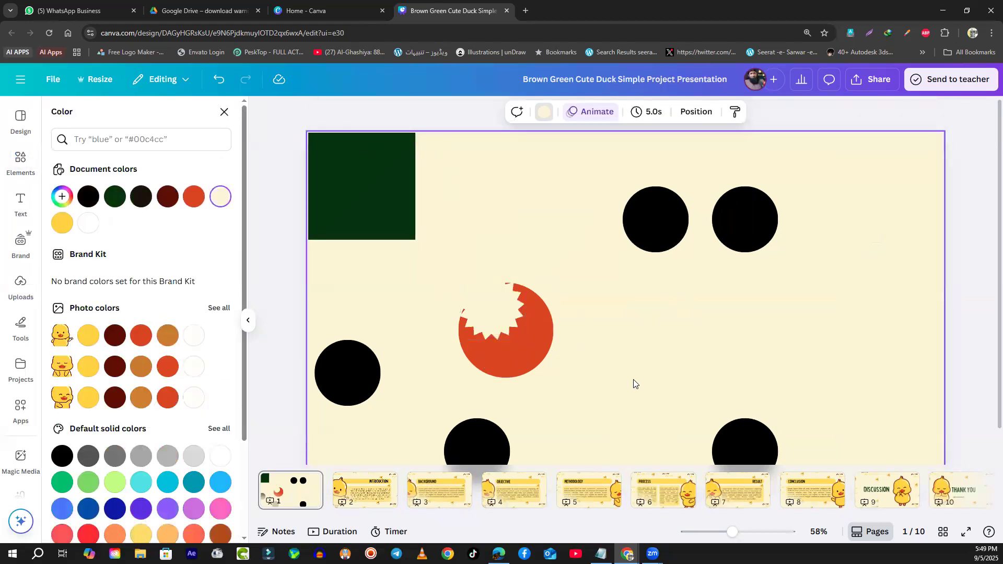
left_click(496, 315)
left_click_drag(496, 315, 485, 308)
left_click(644, 359)
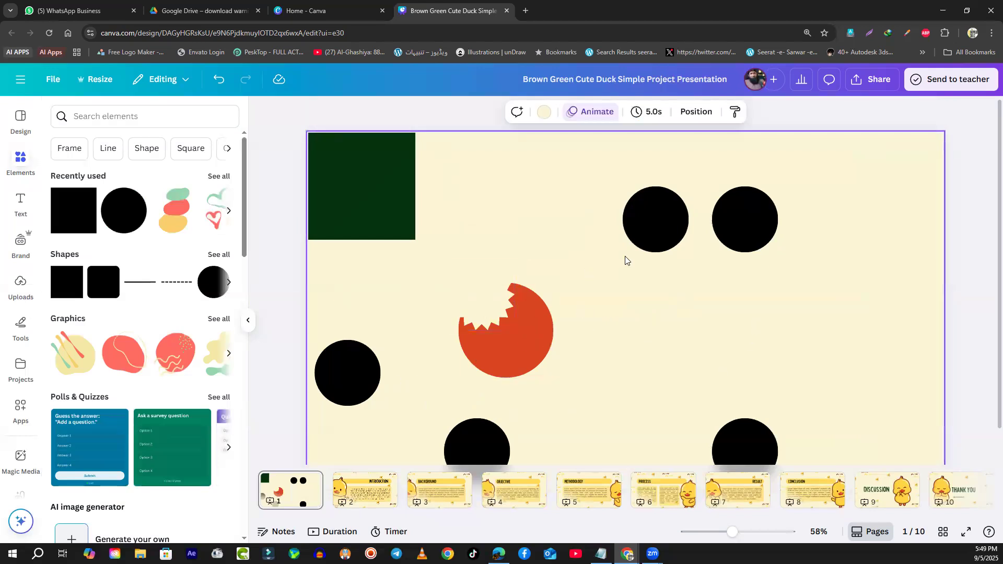
- Select the red circle and cream starburst together and move both to the right, nearer the page center
left_click_drag(585, 267, 445, 367)
left_click_drag(517, 358, 606, 357)
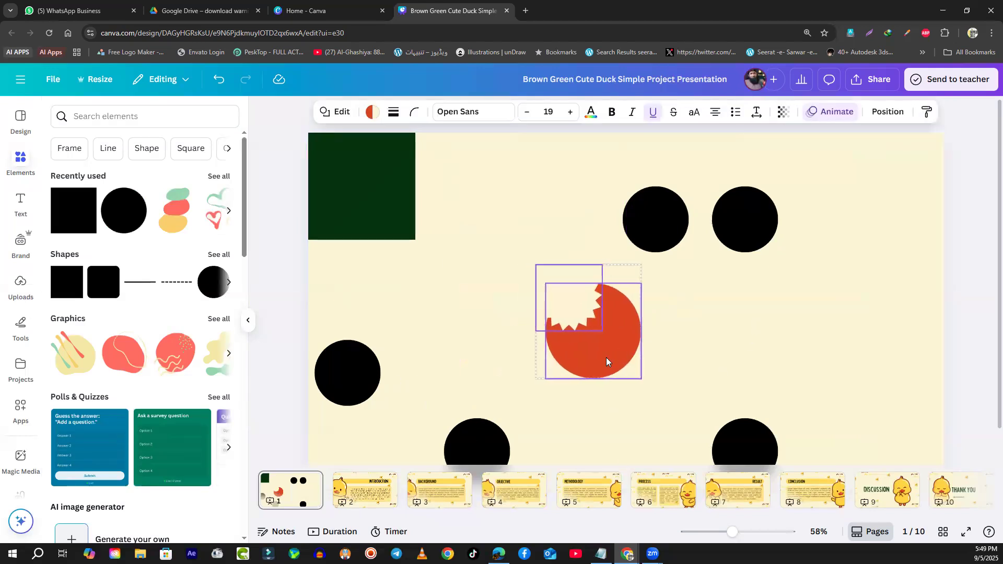
left_click(446, 330)
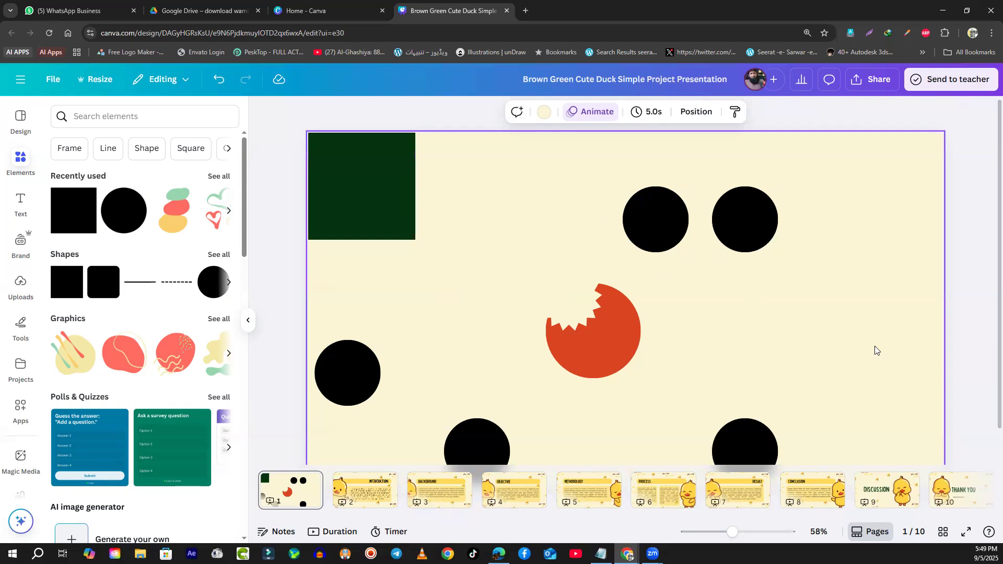
- Add a straight line below the two upper black circles and a green circle containing "r" near the page's right edge
key("l")
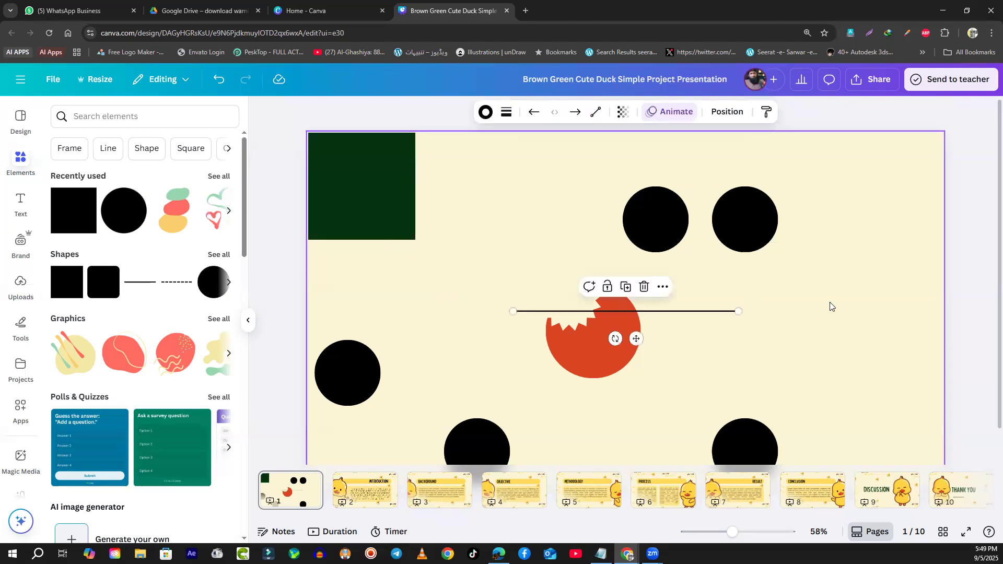
left_click_drag(722, 311, 823, 273)
key("c")
left_click_drag(659, 328, 905, 239)
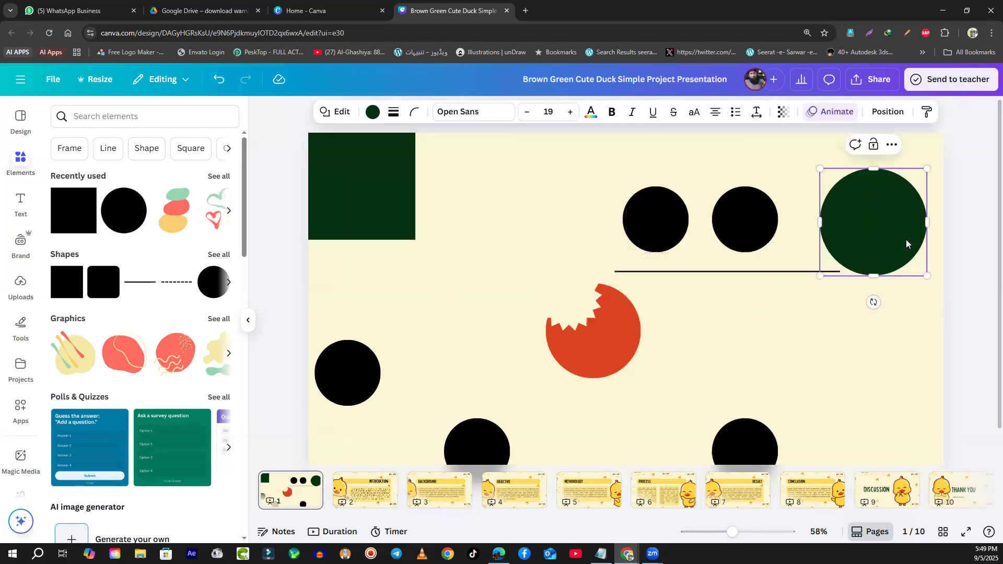
type("r")
left_click(901, 345)
- Add a green square below the green circle and place a text box with the default paragraph text on it
key("r")
left_click_drag(674, 329, 882, 339)
left_click(761, 335)
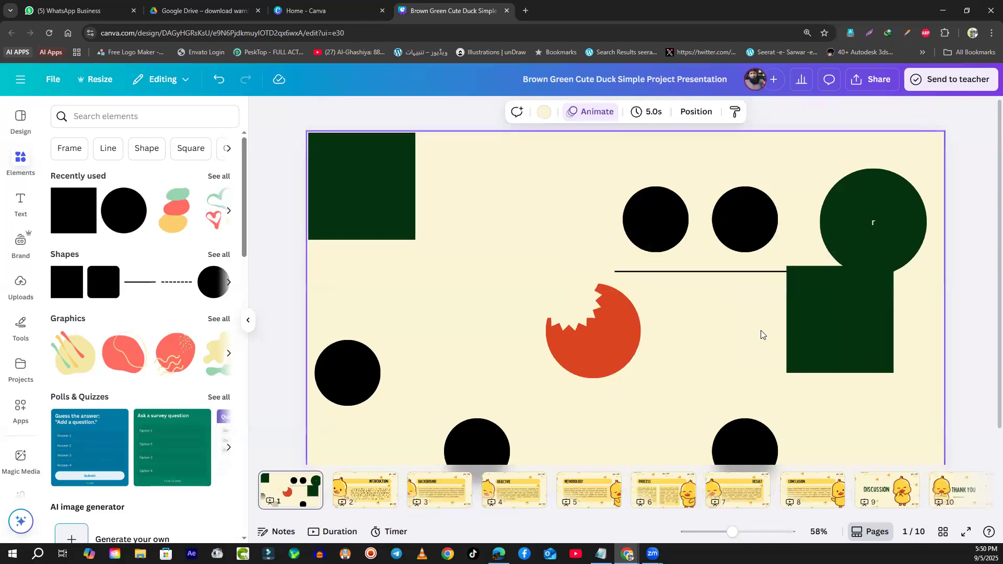
key("t")
left_click_drag(652, 312, 859, 311)
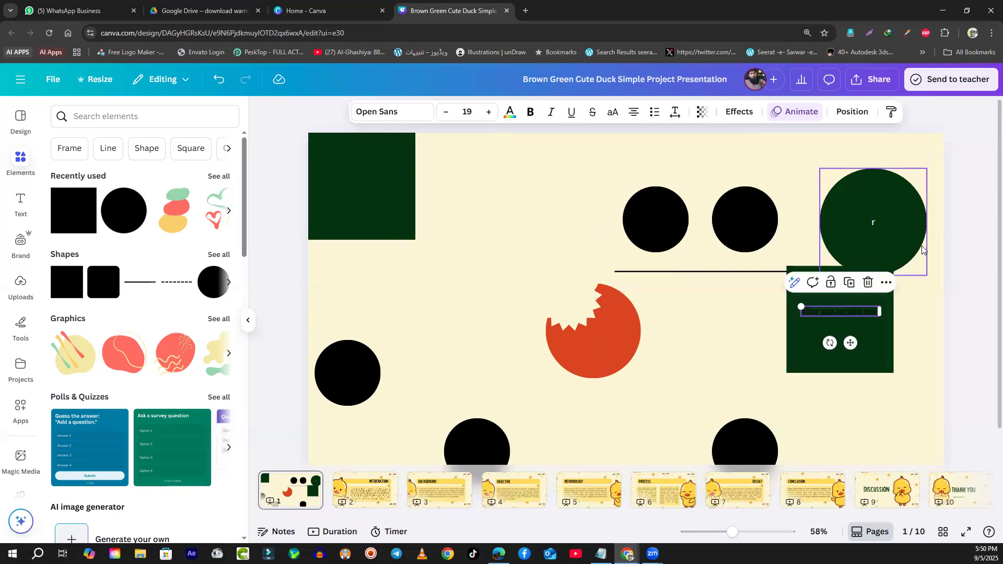
- Delete the newly added green circle, green square, text box and line from the page
left_click(872, 224)
key("Delete")
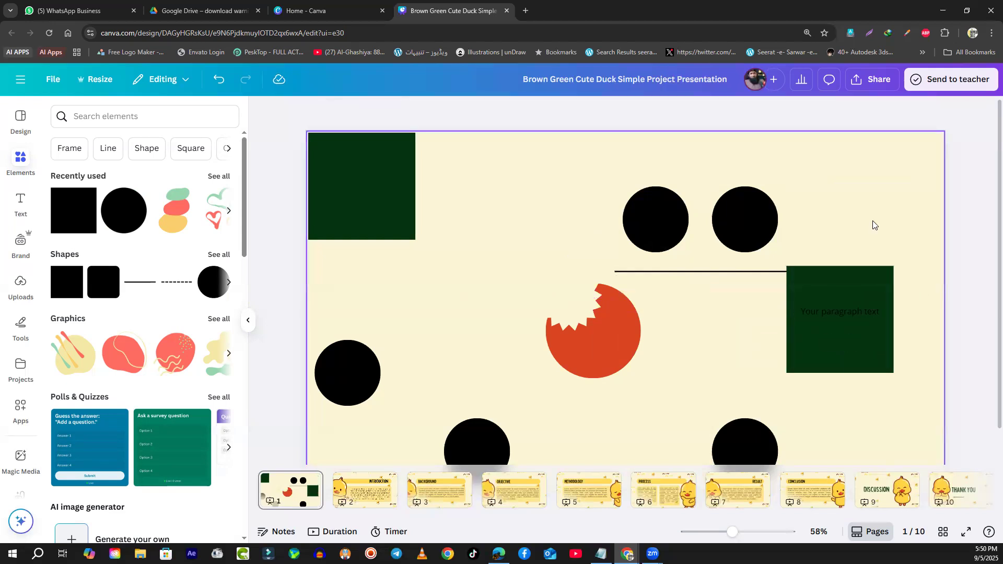
left_click(866, 292)
key("Delete")
left_click(864, 313)
key("Delete")
left_click(821, 272)
key("Delete")
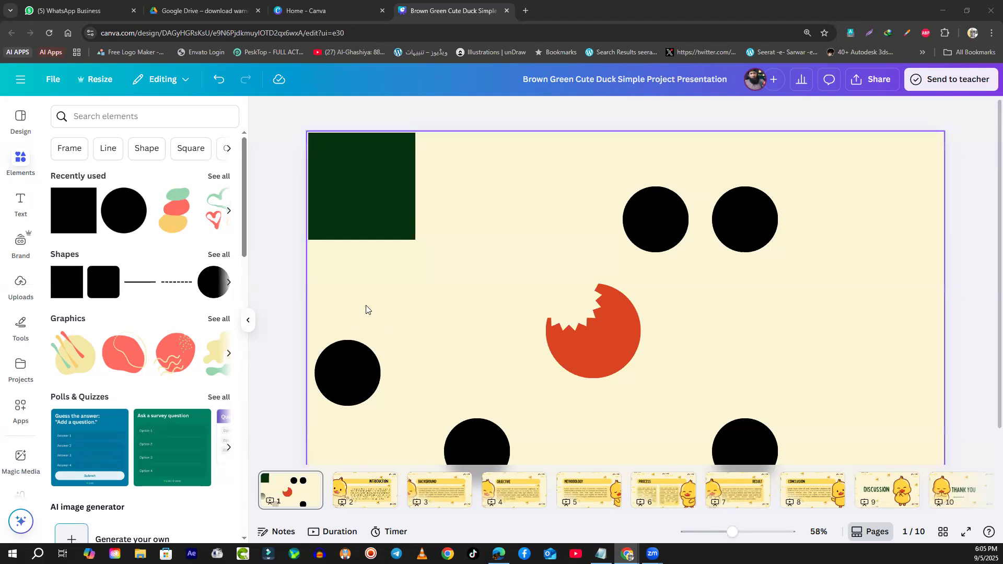
- Select all elements on the page at once and clear the selection
key("ctrl+a")
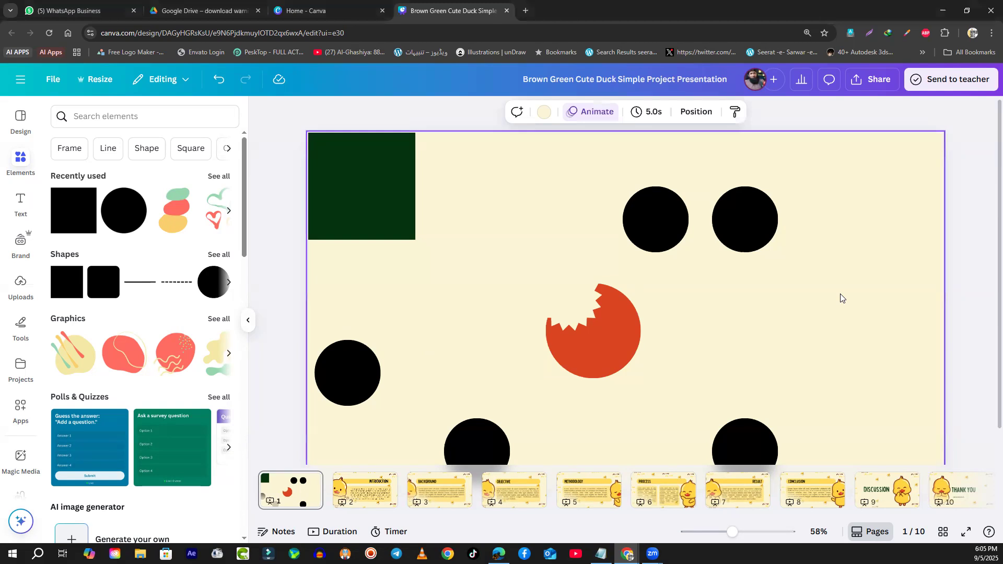
scroll(878, 352, "down", 1)
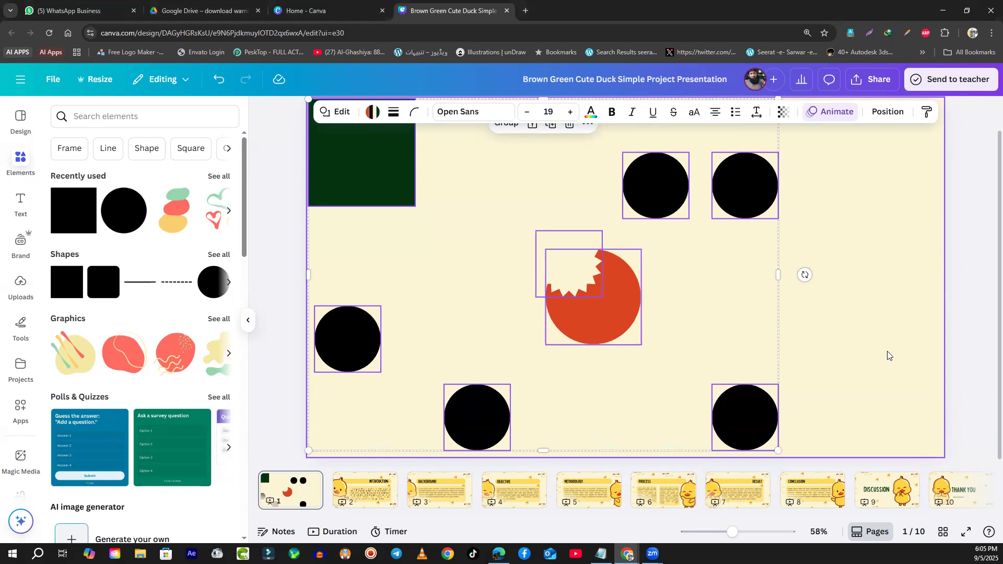
left_click(971, 342)
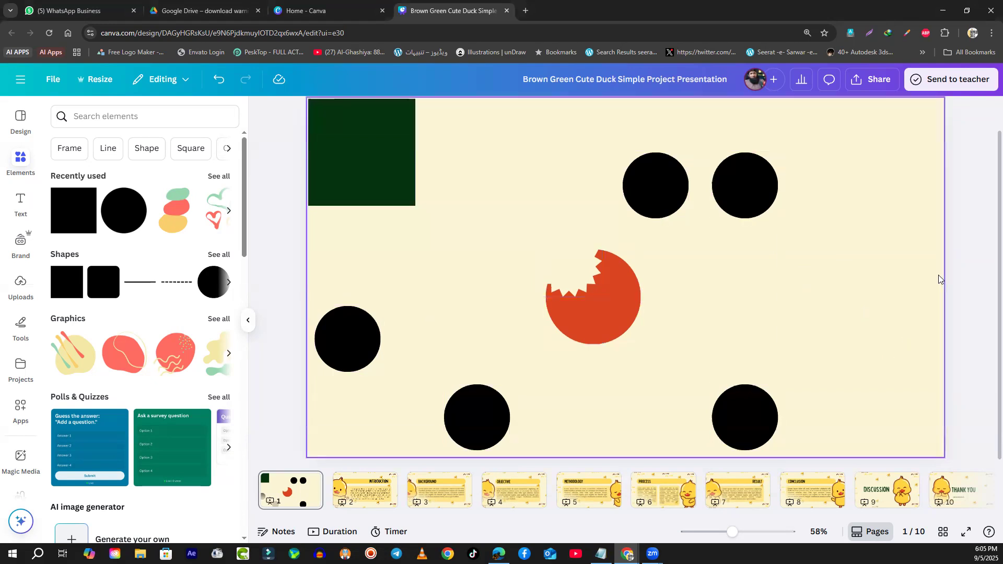
- Delete the right one of the two upper black circles on page 1, undoing and redoing the deletion
left_click(744, 189)
key("Delete")
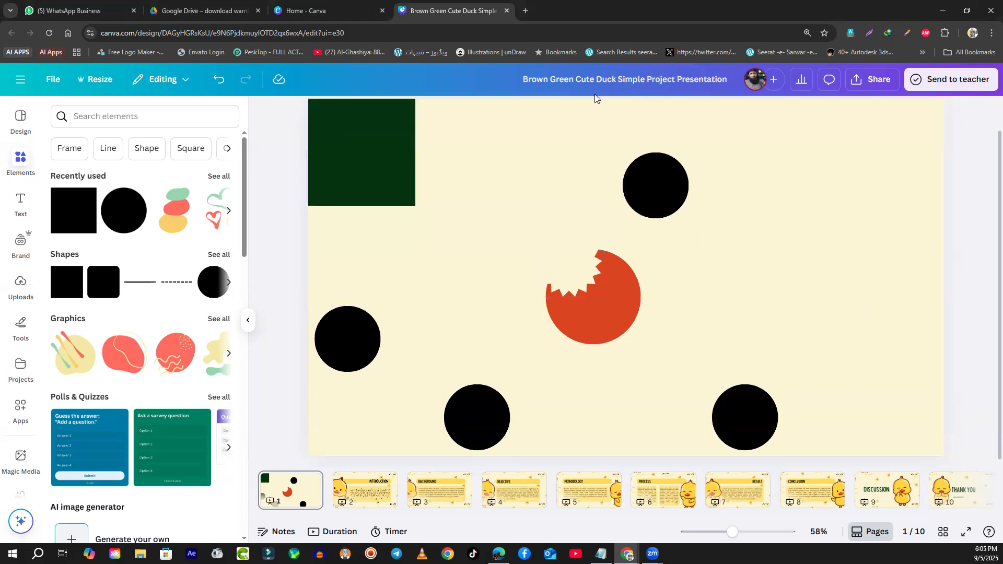
key("ctrl+z")
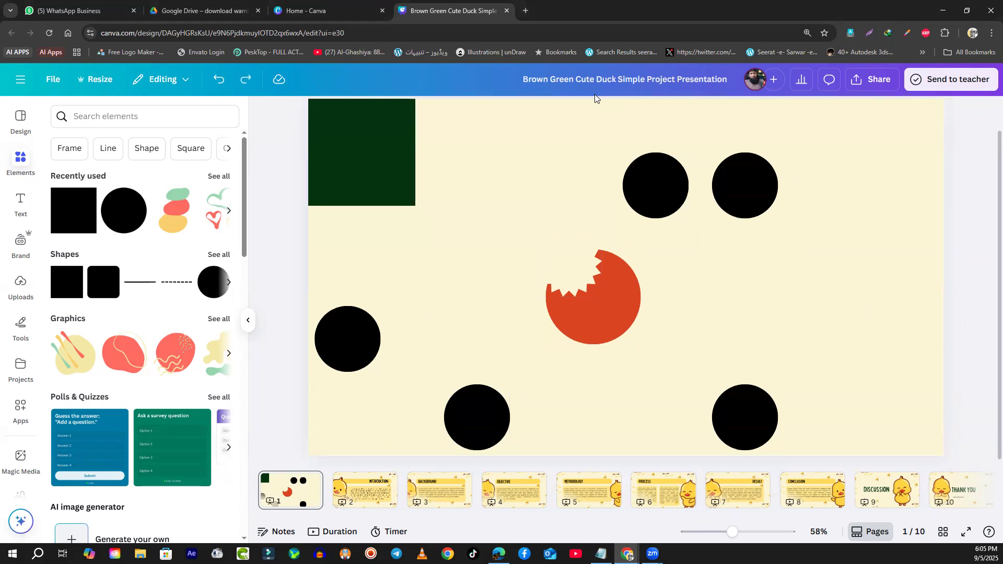
key("ctrl+y")
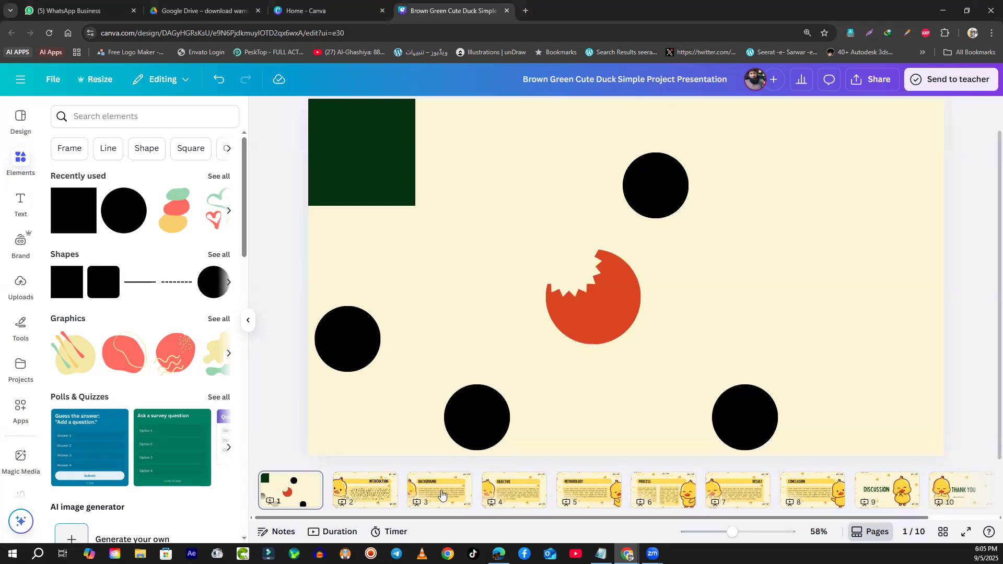
- Remove the cream background colour from the Introduction page
left_click(387, 490)
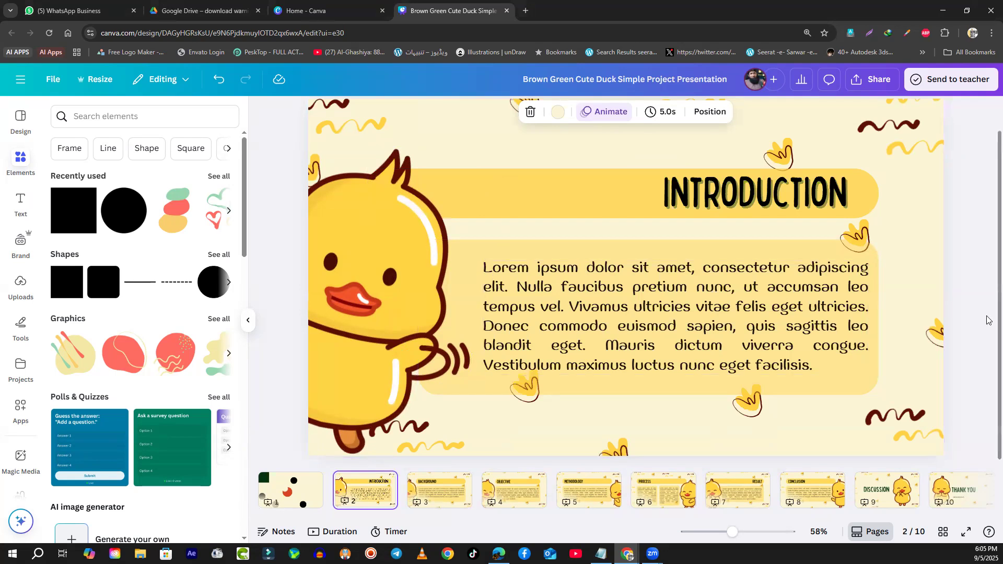
left_click(966, 290)
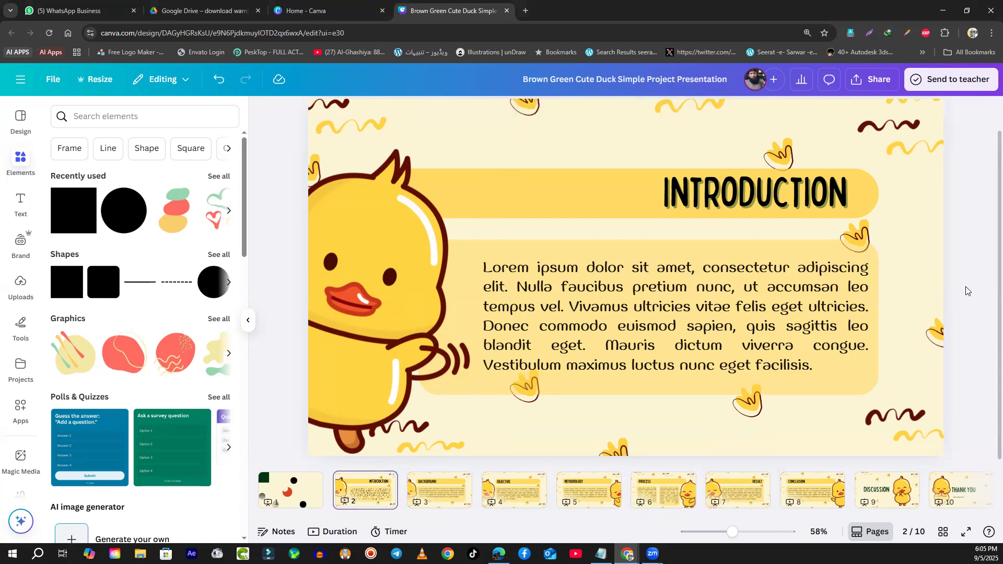
left_click(744, 438)
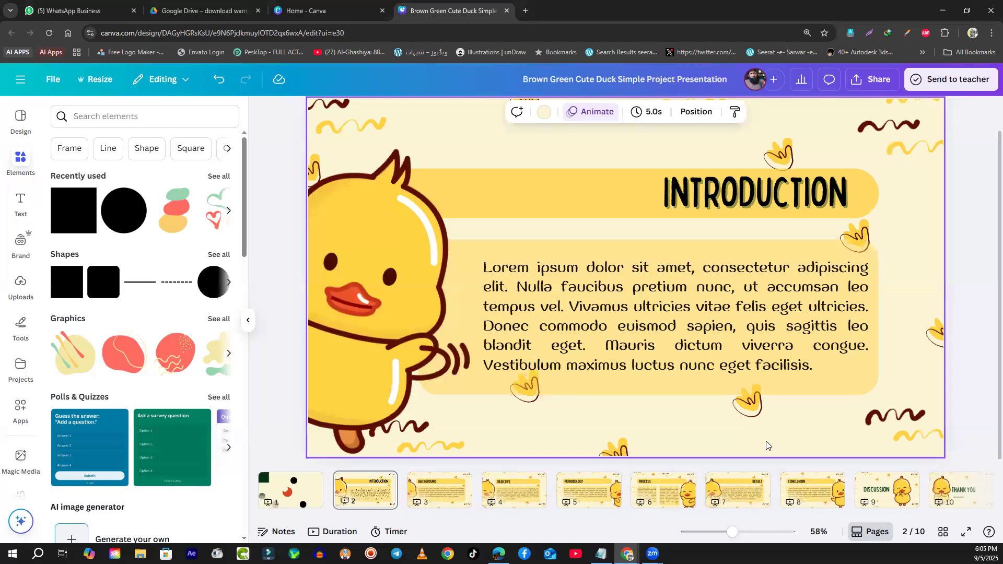
left_click(441, 489)
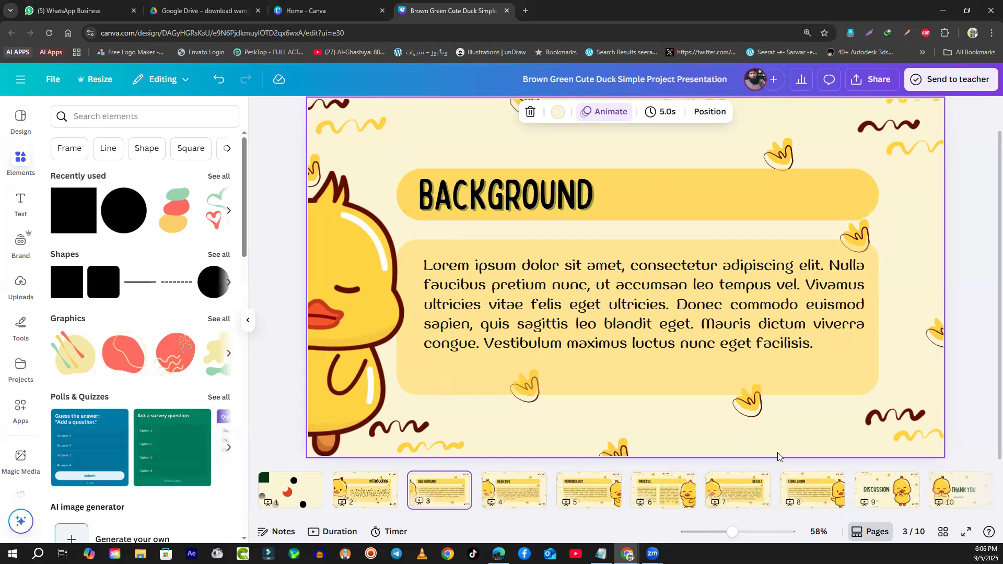
left_click(366, 488)
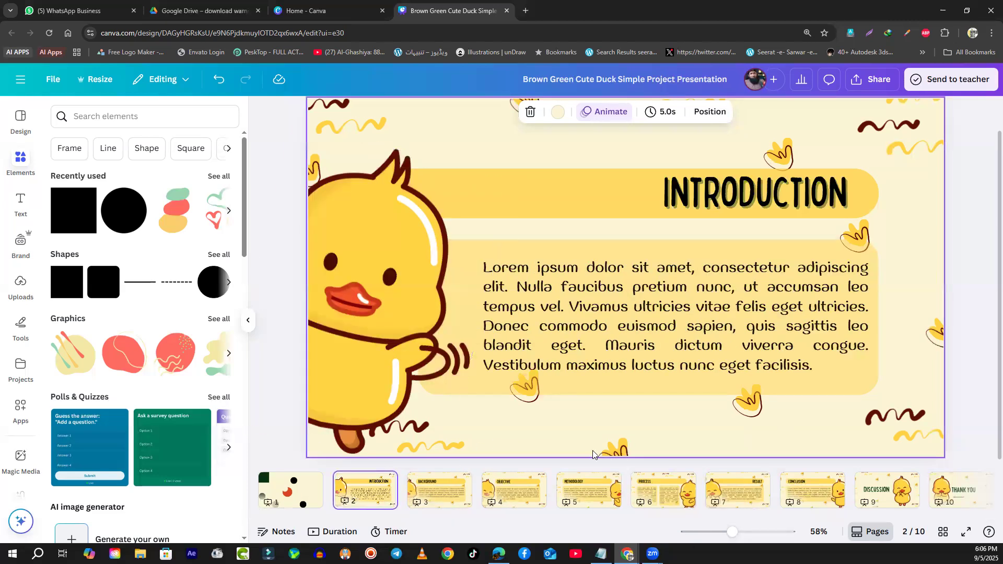
left_click(575, 423)
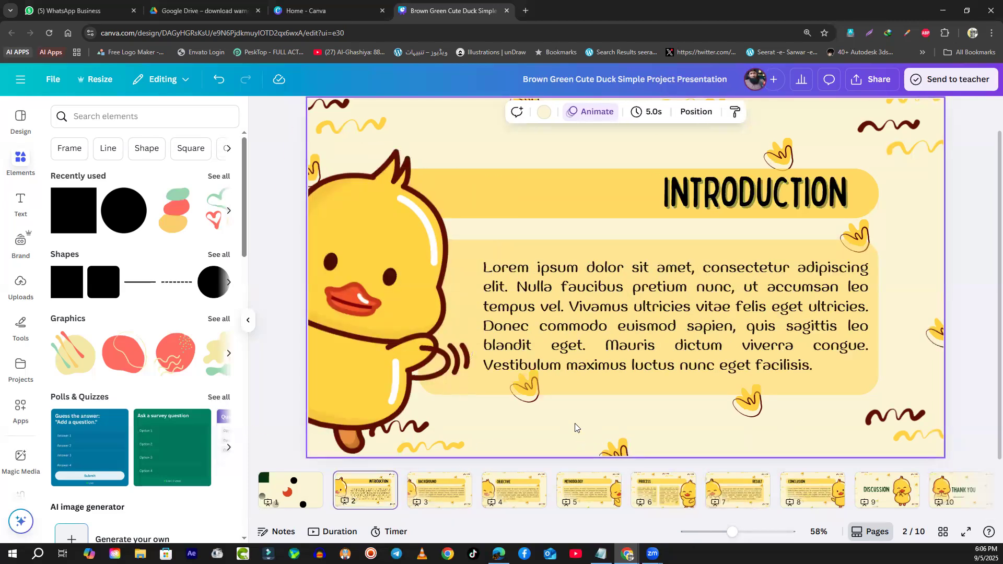
key("Delete")
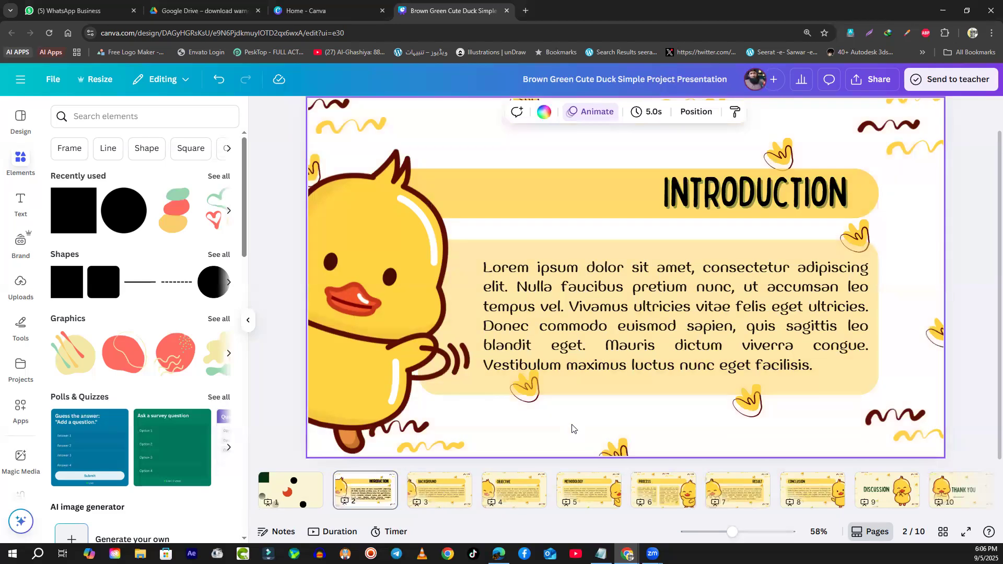
- Remove the cream background colour from page 3, titled Background
left_click(879, 533)
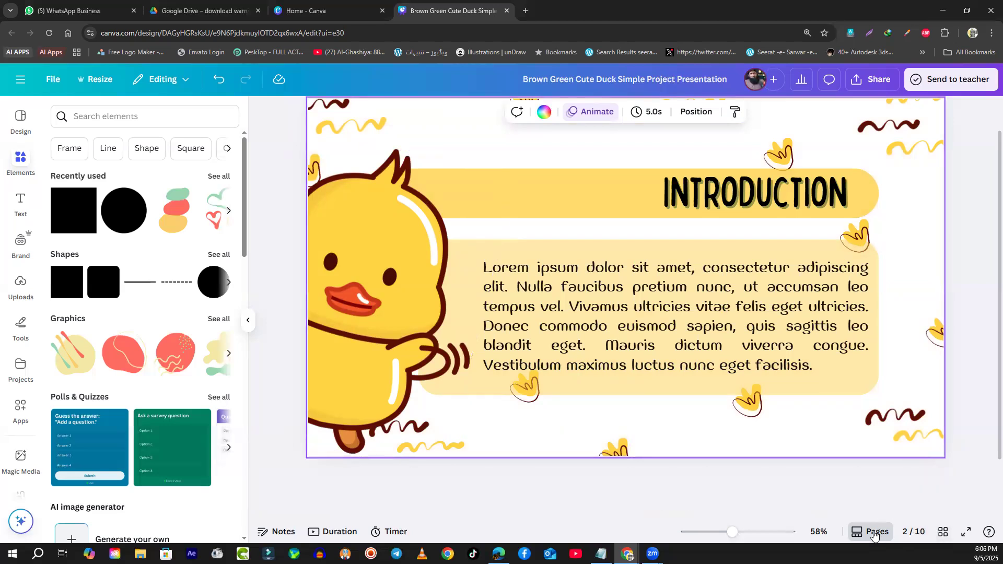
scroll(633, 457, "down", 5)
left_click(891, 407)
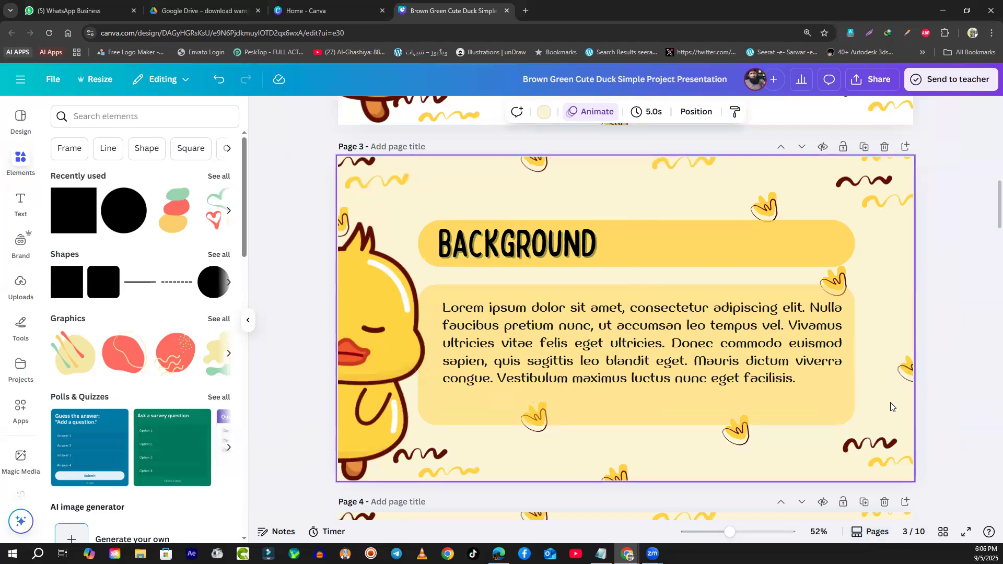
key("shift+F10")
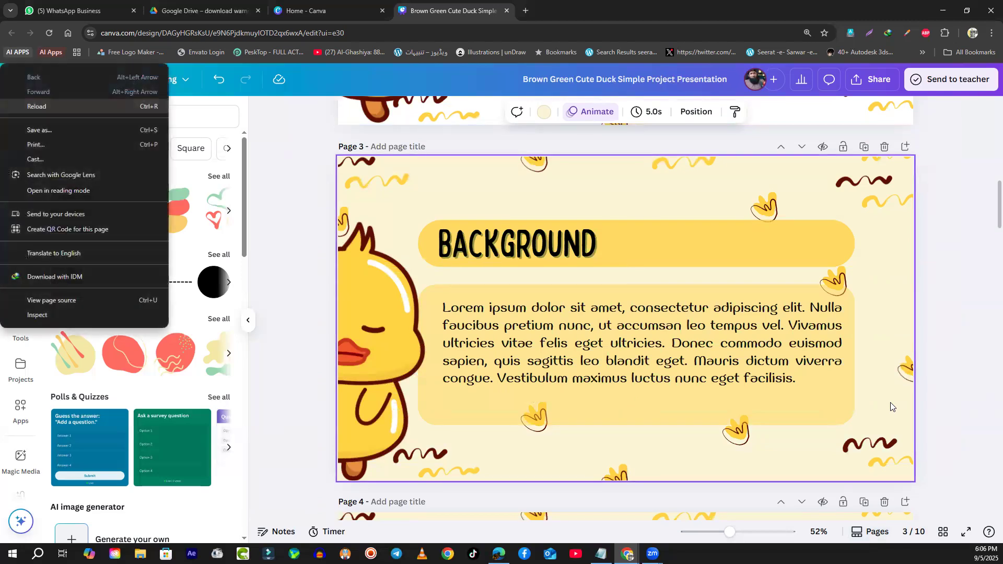
left_click(884, 320)
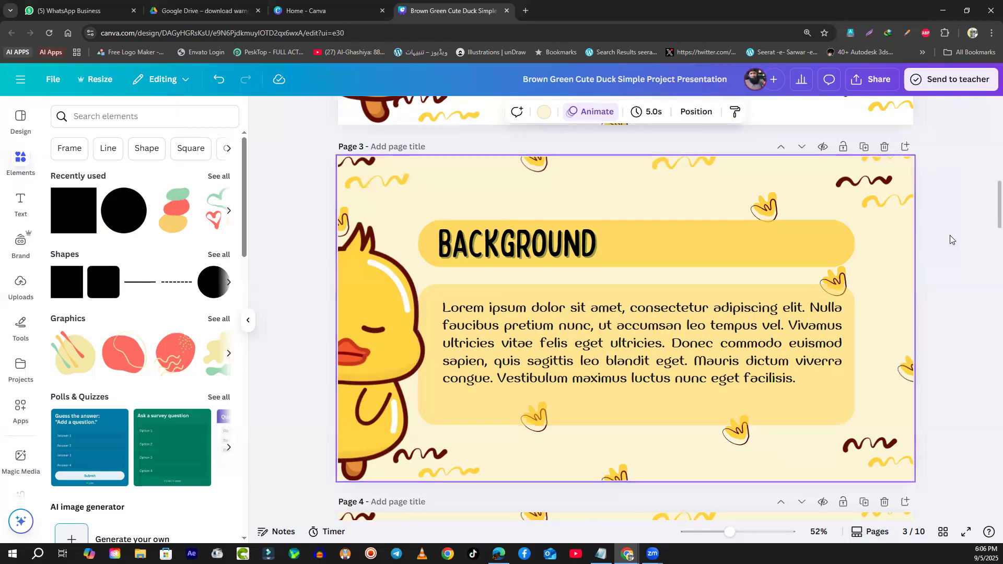
key("Delete")
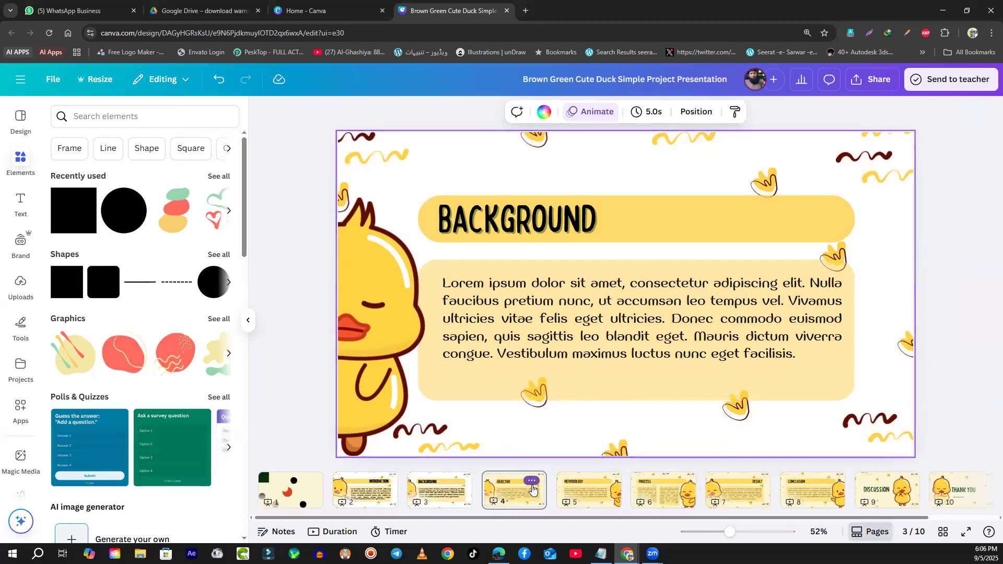
- Delete the Objective page from the presentation
left_click(533, 483)
left_click(532, 480)
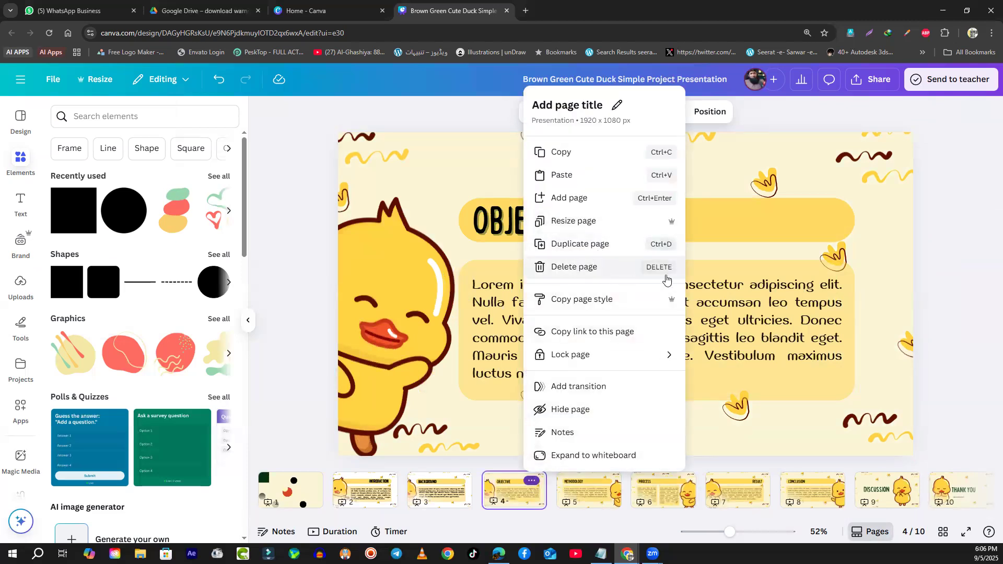
left_click(662, 274)
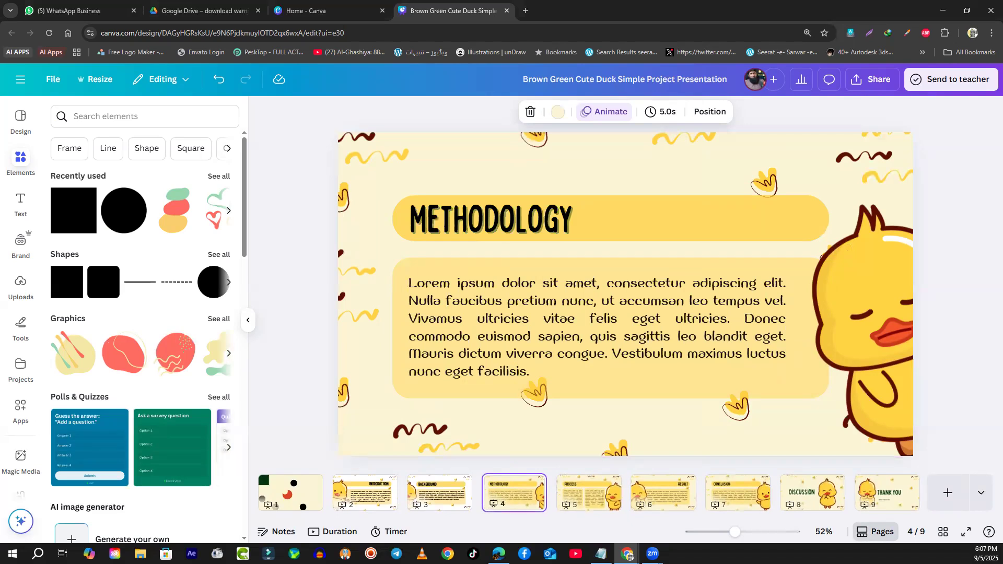
- Copy the METHODOLOGY heading's style onto the paragraph below it and undo the style change
left_click(510, 219)
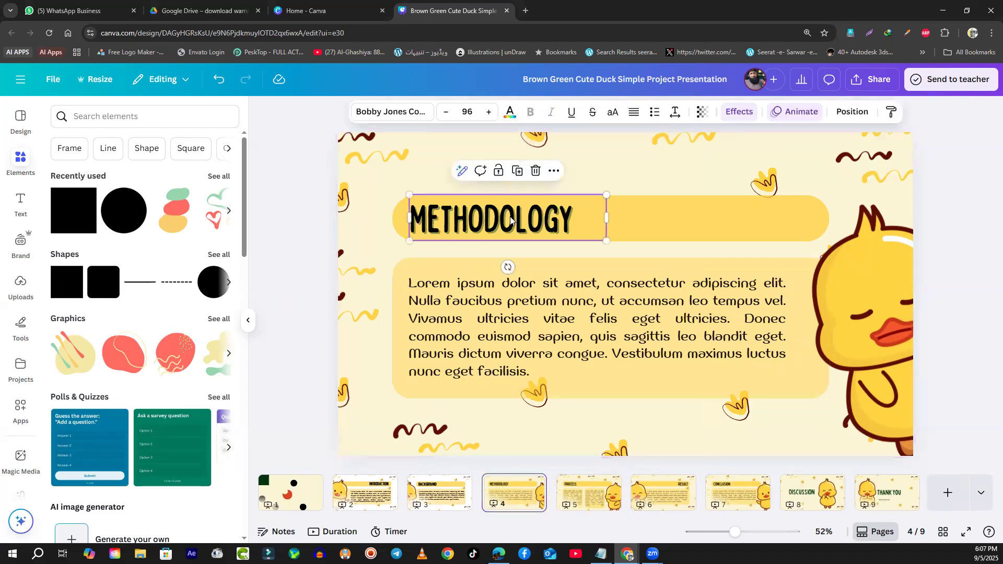
left_click(526, 321)
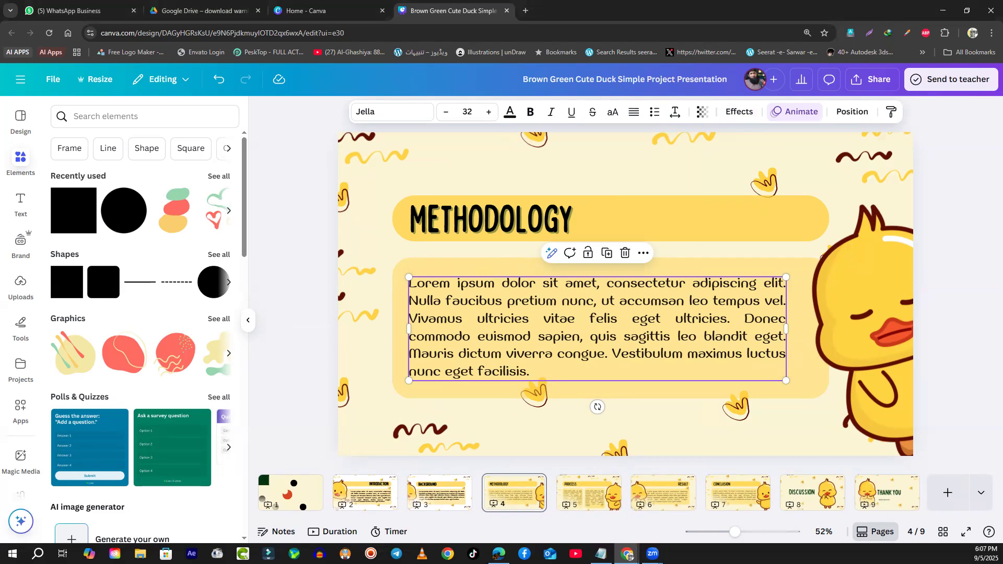
left_click(524, 226)
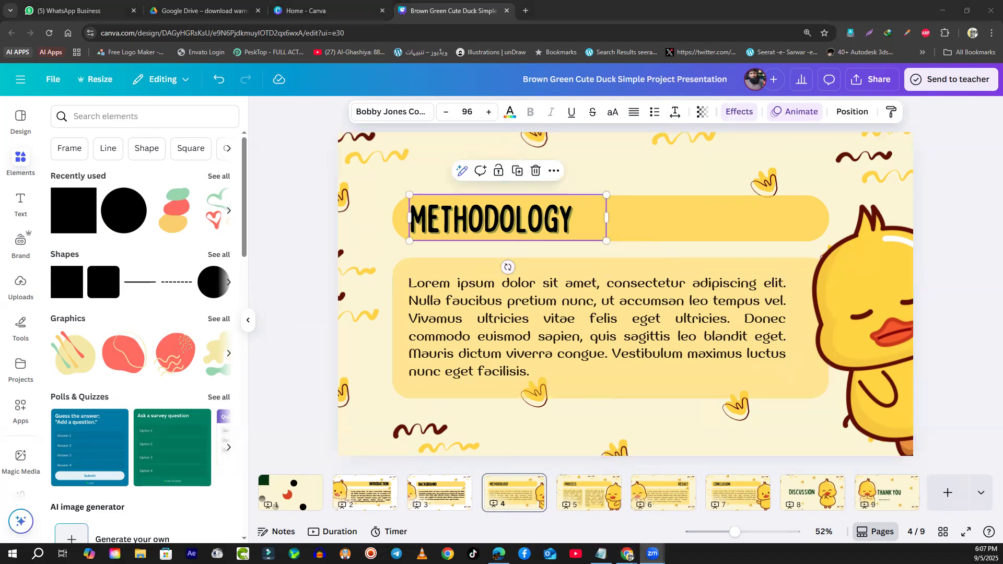
left_click(528, 324)
left_click(539, 227)
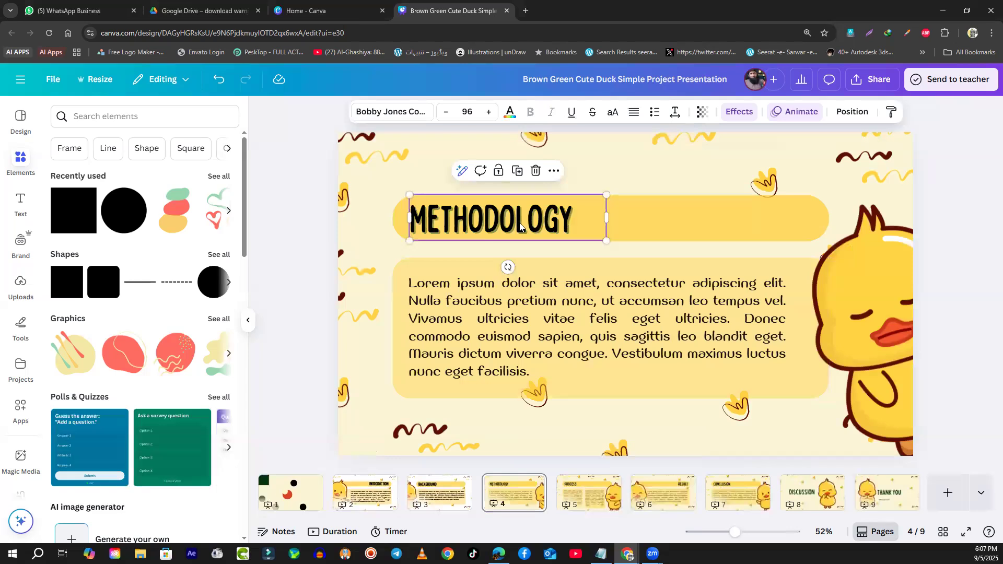
left_click(892, 119)
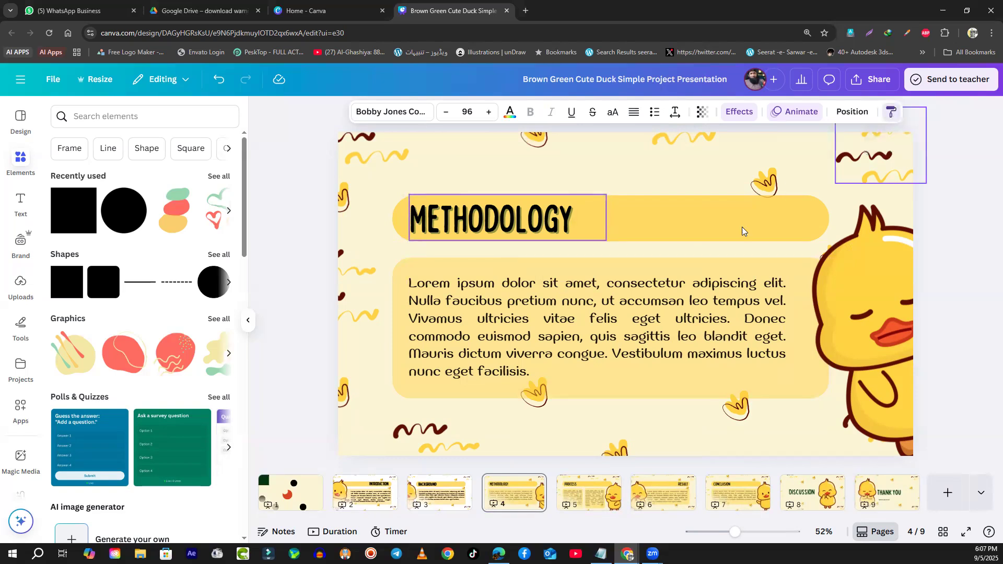
left_click(642, 285)
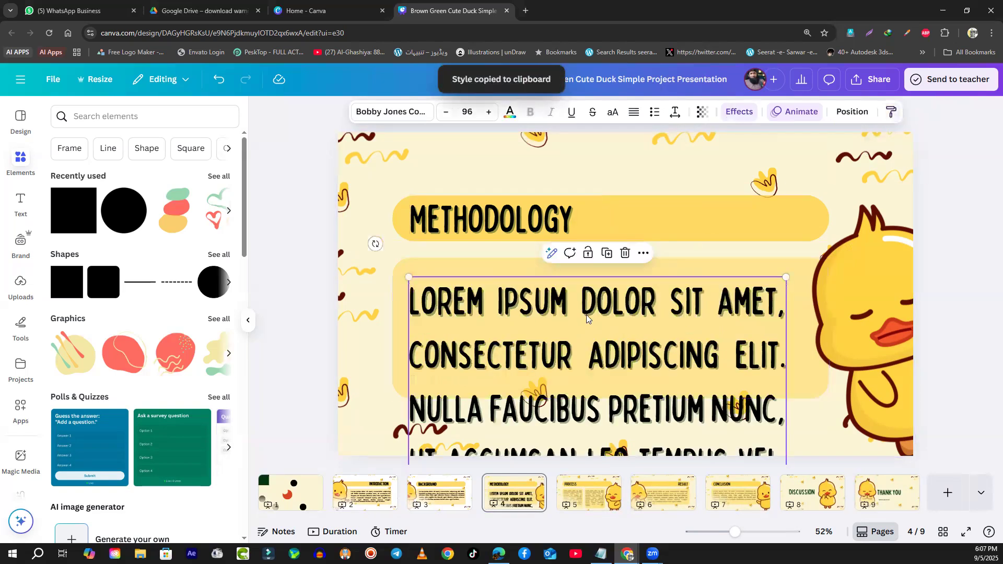
key("ctrl+z")
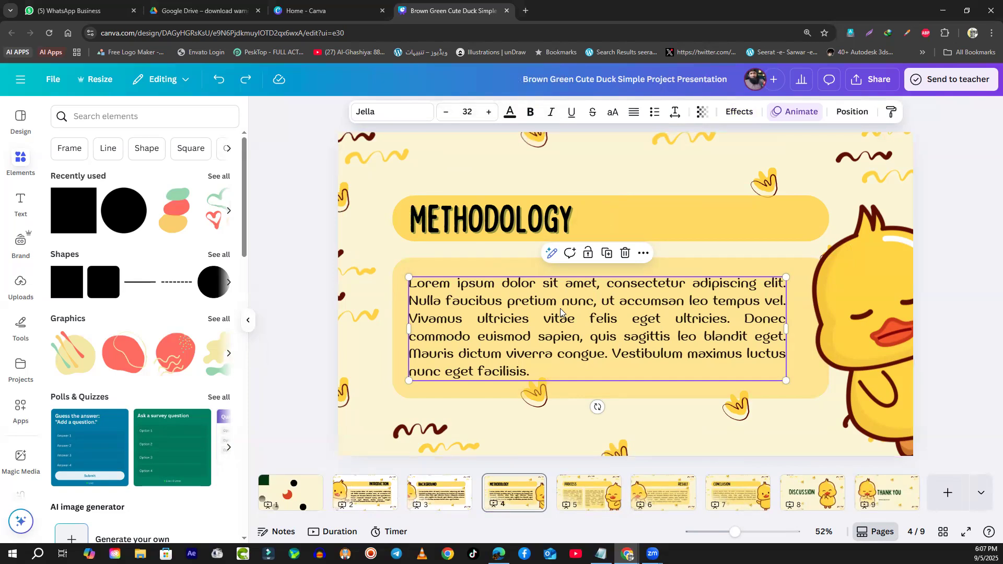
- Examine the Methodology page at different zoom levels between 10% and 100%, ending at 50%
scroll(560, 309, "down", 3)
scroll(560, 308, "up", 4)
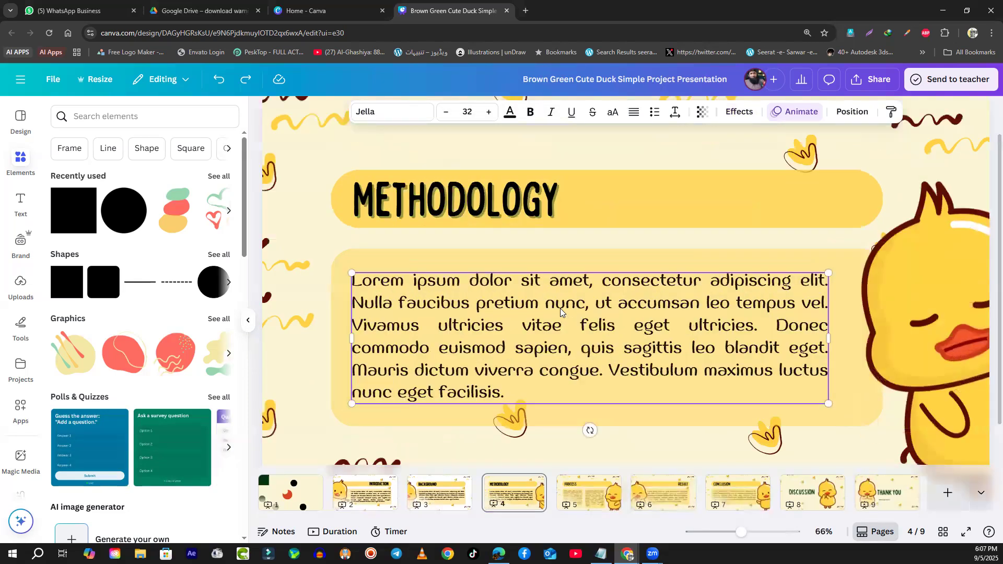
scroll(560, 308, "up", 6)
scroll(560, 308, "down", 6)
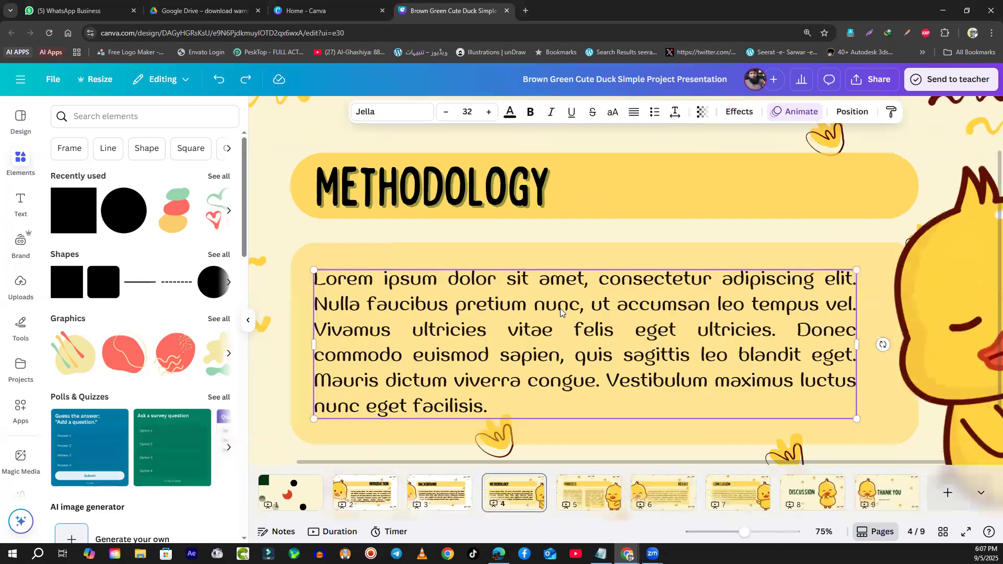
scroll(560, 308, "down", 4)
scroll(559, 309, "up", 3)
scroll(560, 308, "down", 1)
scroll(560, 312, "up", 1)
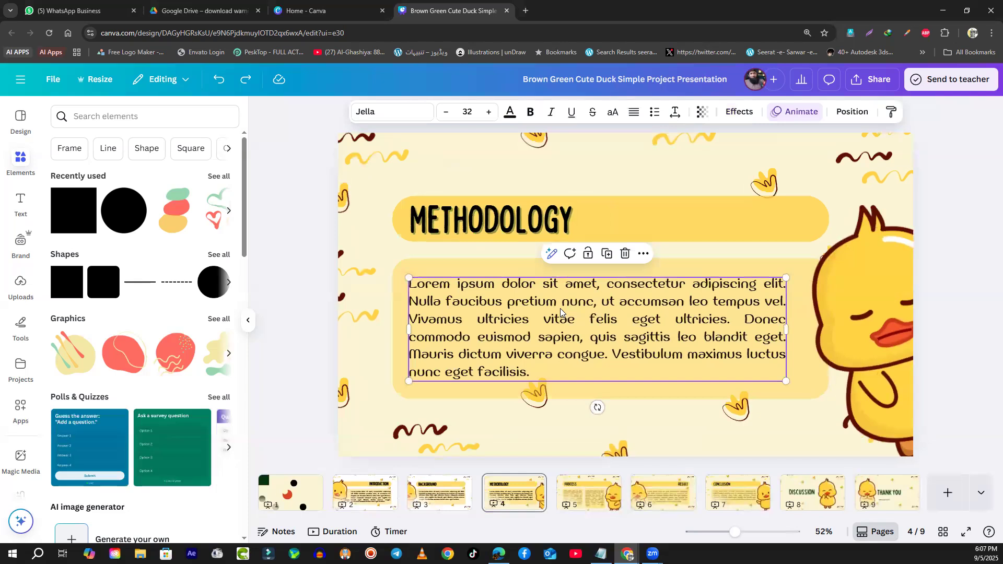
scroll(559, 308, "down", 3)
scroll(560, 312, "up", 1)
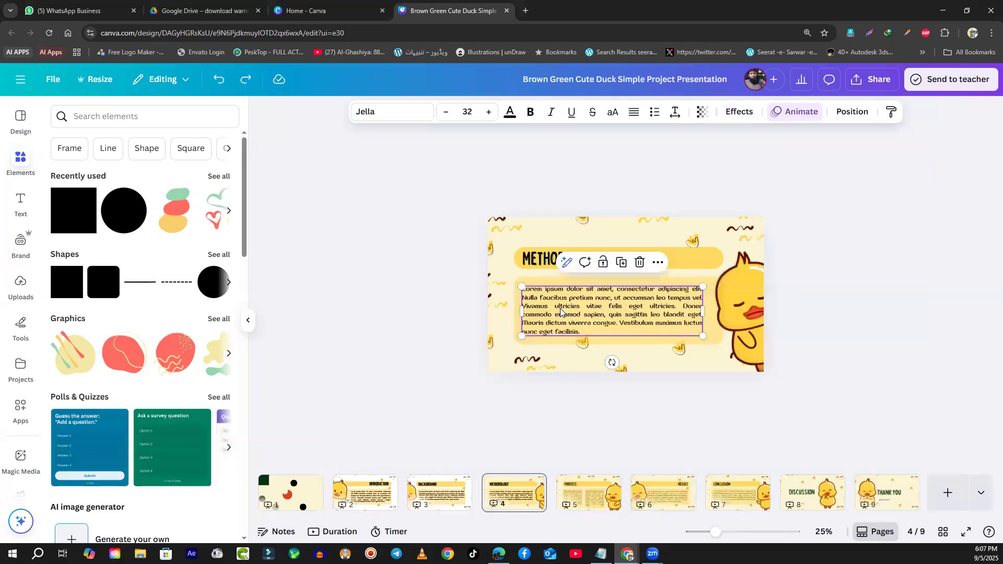
scroll(560, 311, "up", 4)
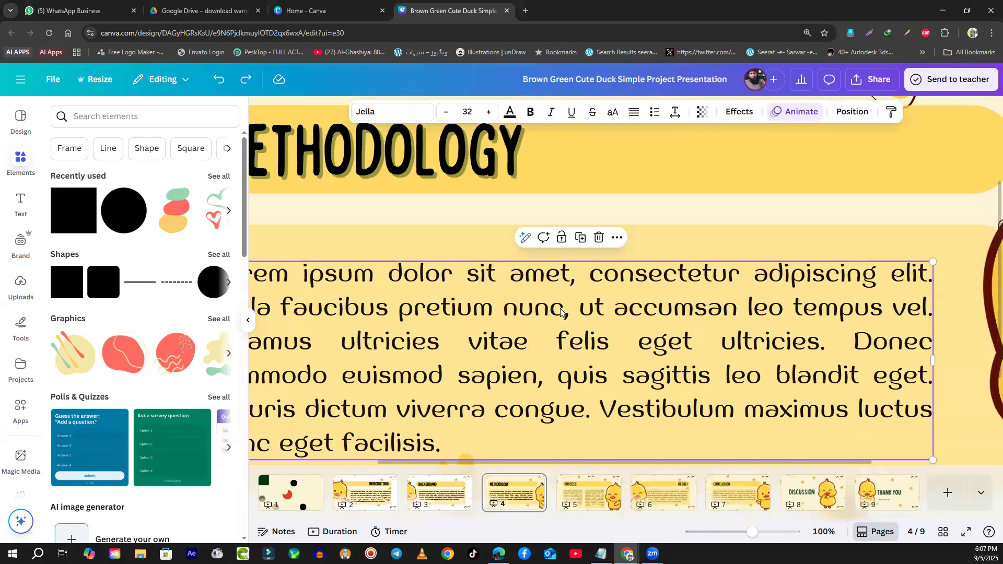
scroll(561, 312, "down", 6)
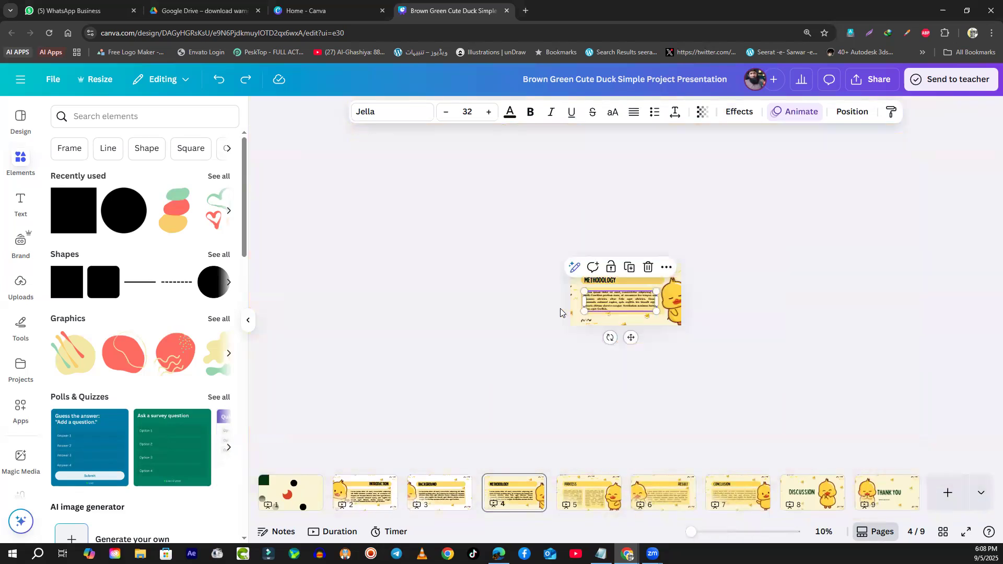
scroll(560, 311, "up", 4)
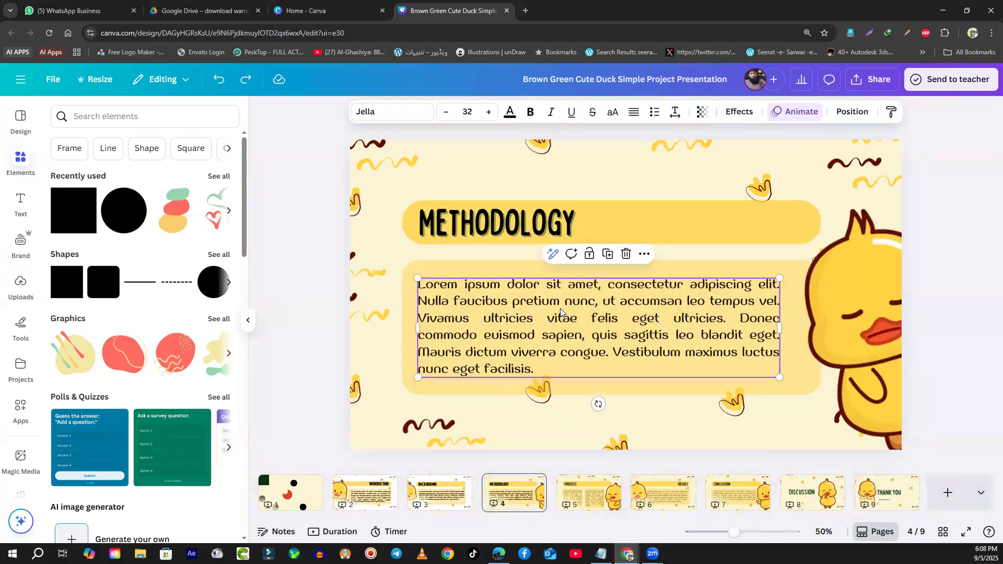
- Reload the presentation and show the rulers around the first page
key("F5")
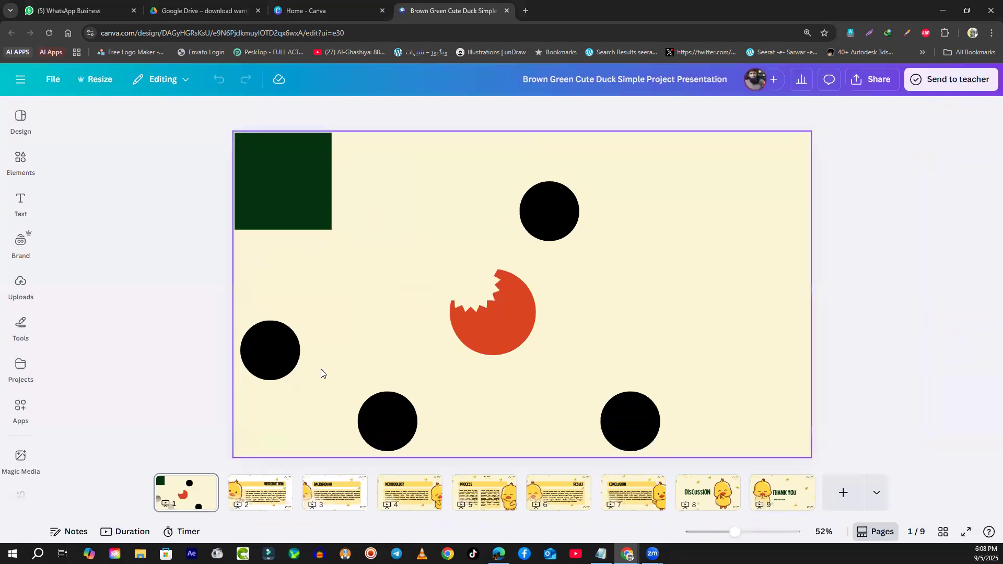
left_click(312, 12)
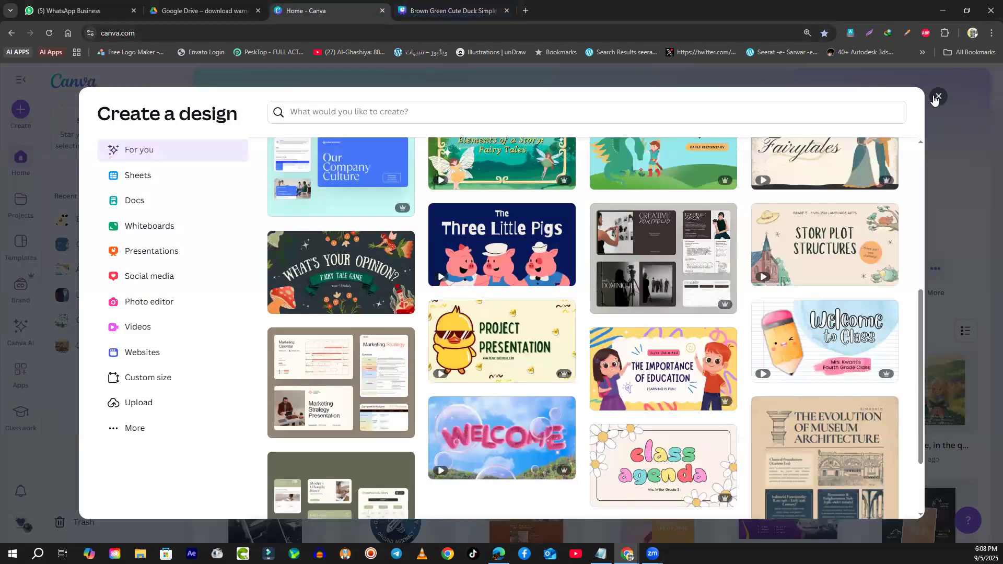
left_click(470, 11)
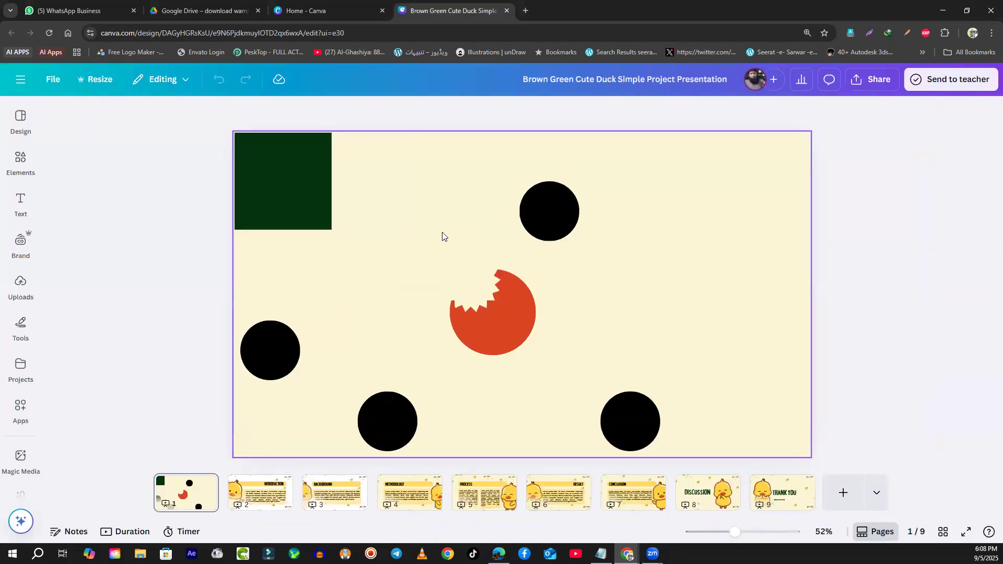
key("shift+r")
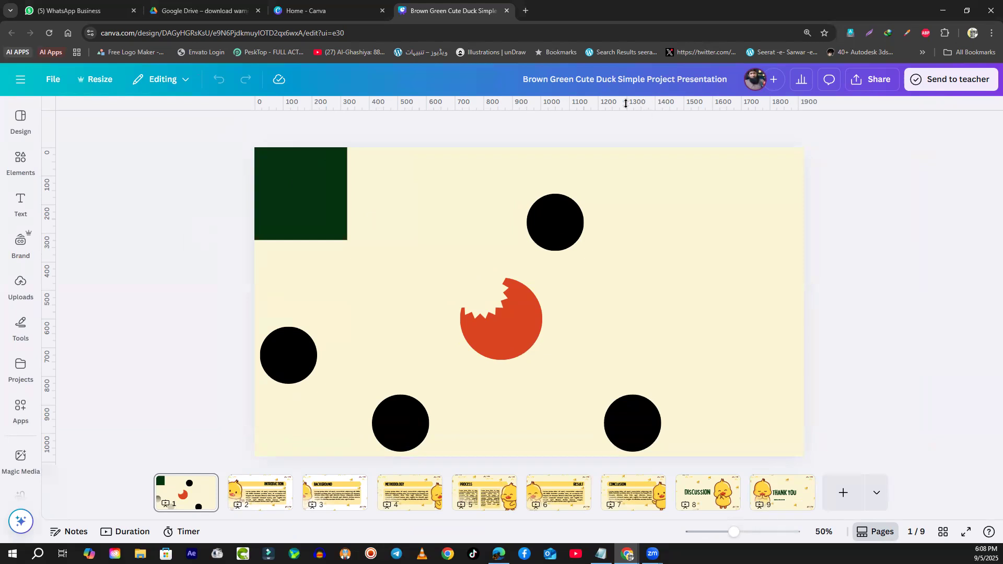
left_click(21, 204)
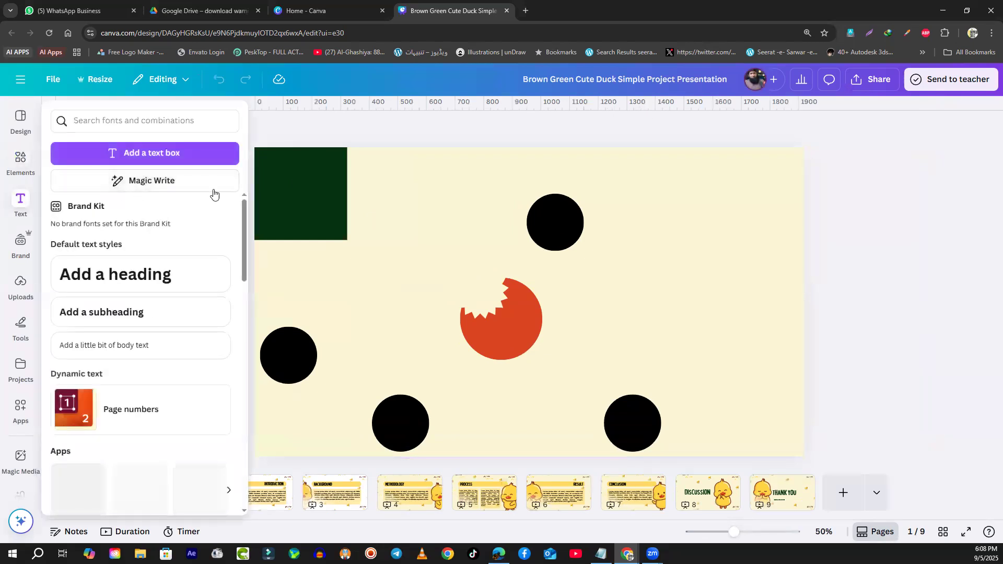
left_click(240, 177)
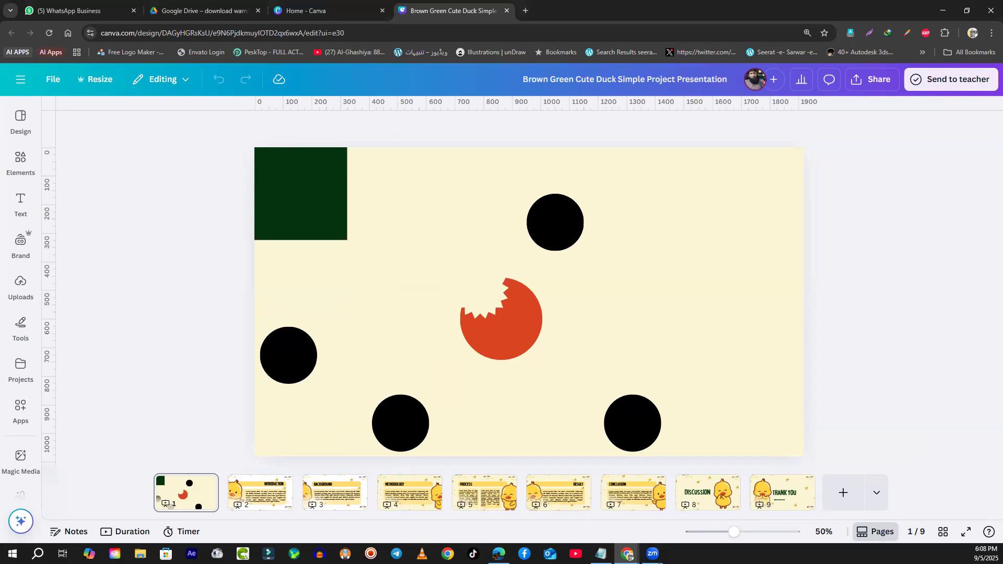
left_click(295, 362)
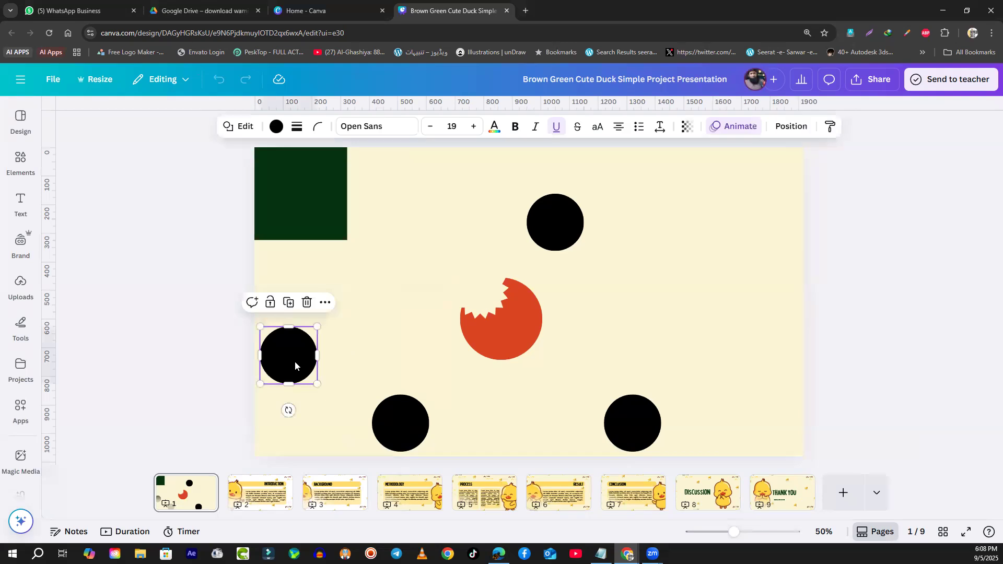
left_click(385, 328)
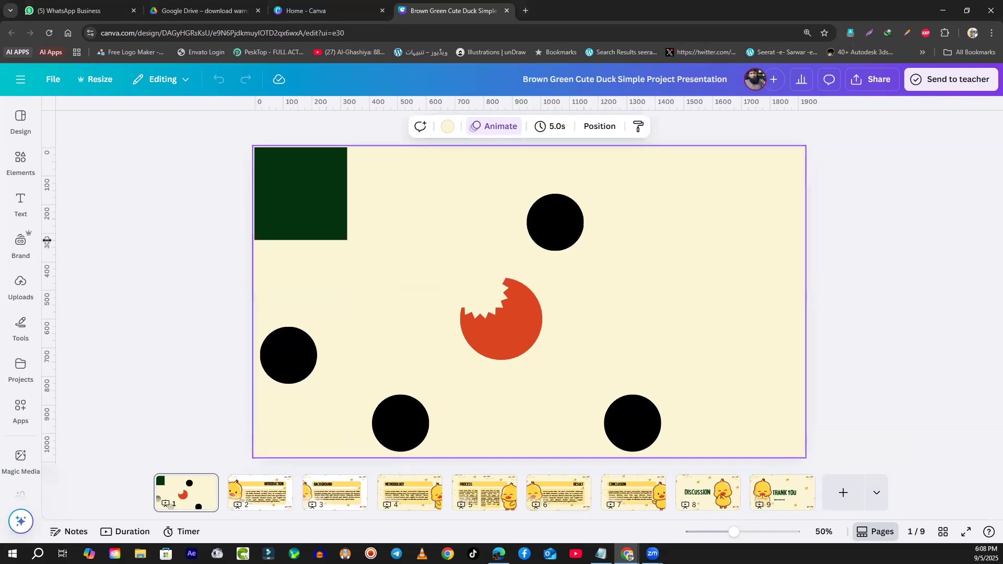
- Add a default heading text box to the first page and move it up across the upper black circle
left_click(20, 201)
left_click(101, 269)
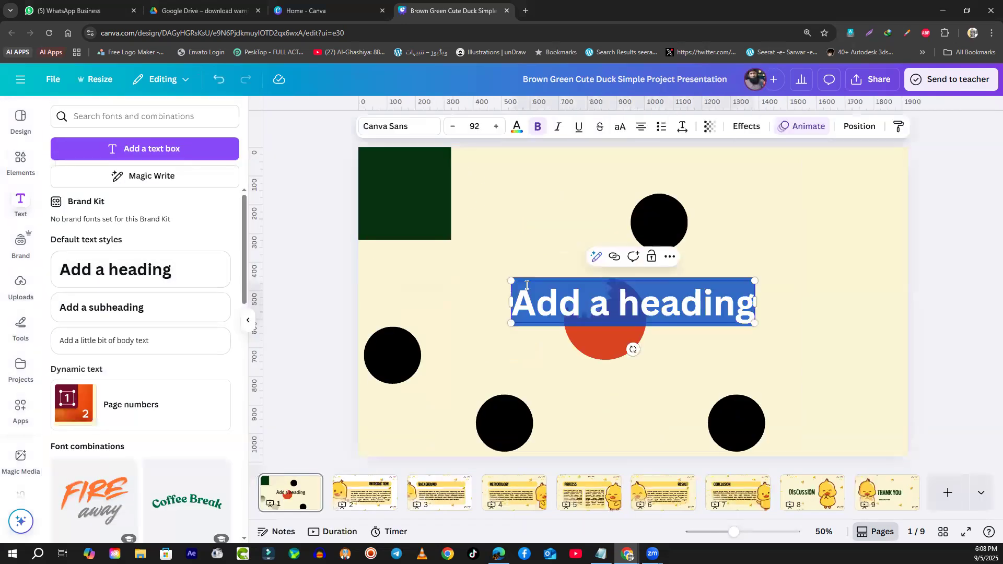
left_click(879, 340)
left_click_drag(725, 313, 758, 251)
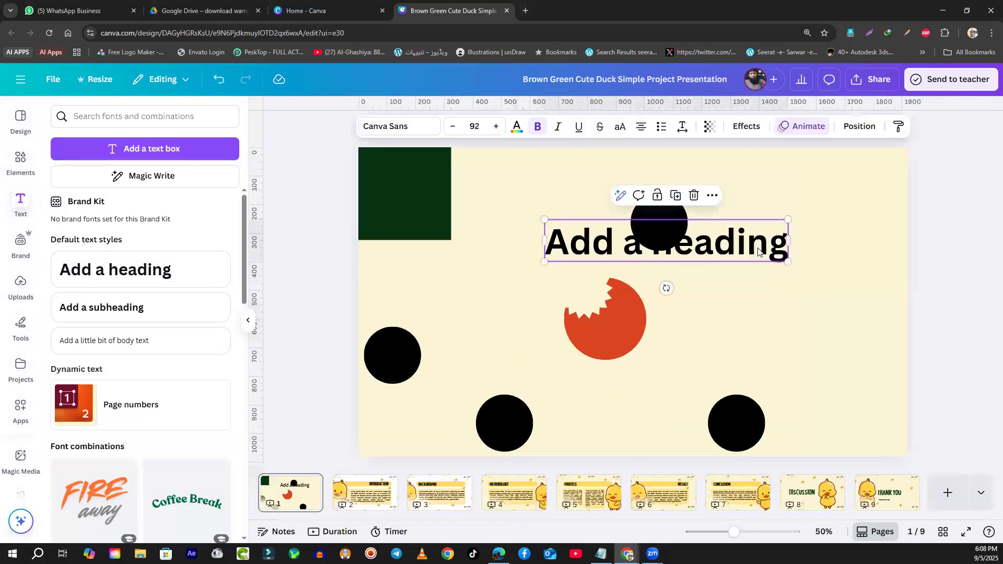
- Remove the heading's bold formatting, toggle italic on and off, and underline the text
key("ctrl+b")
key("ctrl+i")
key("ctrl+i")
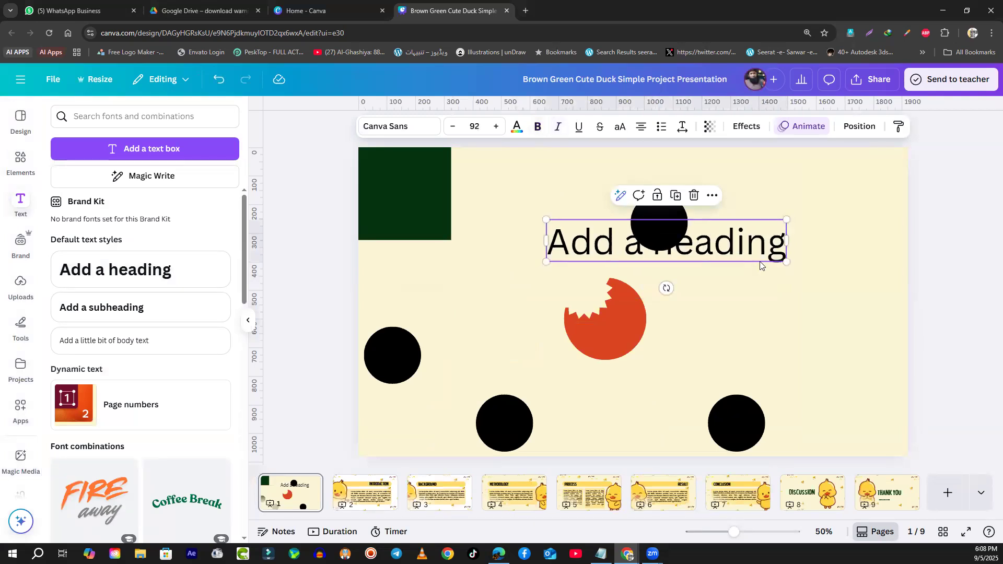
key("ctrl+u")
- Move the underlined heading around the page, ending across the top of the bitten orange circle
left_click_drag(691, 261, 752, 366)
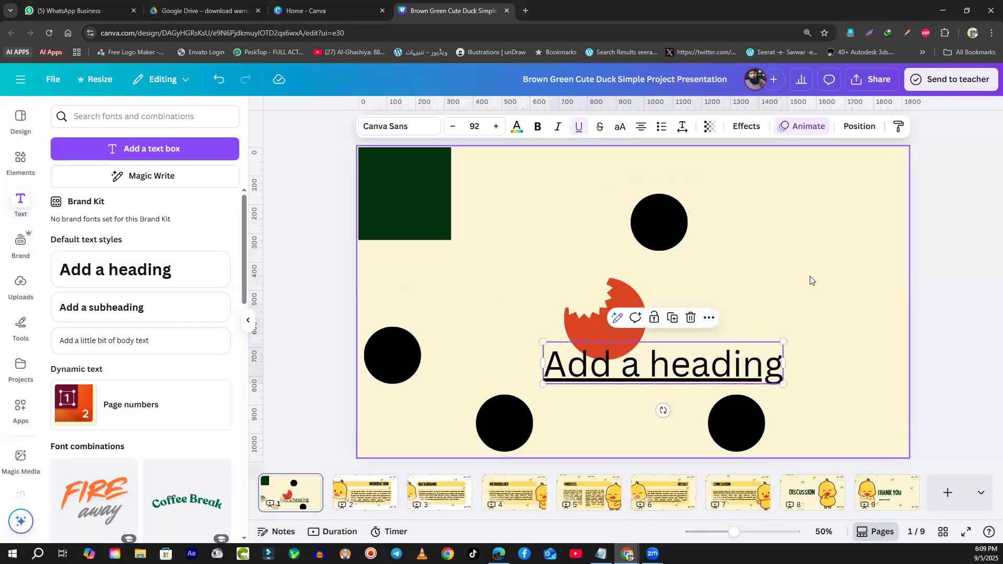
left_click_drag(760, 366, 679, 179)
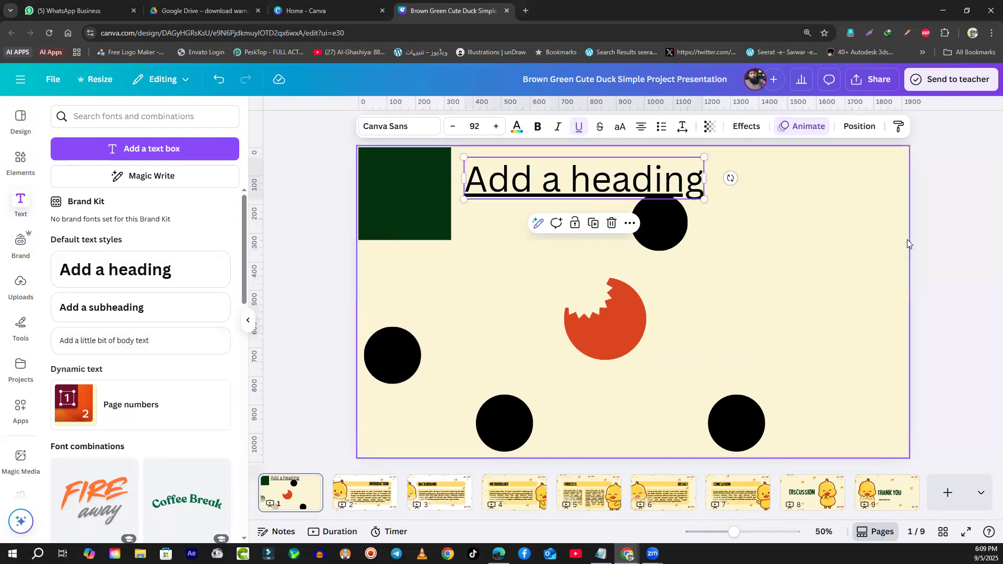
left_click(800, 250)
left_click_drag(689, 182, 804, 286)
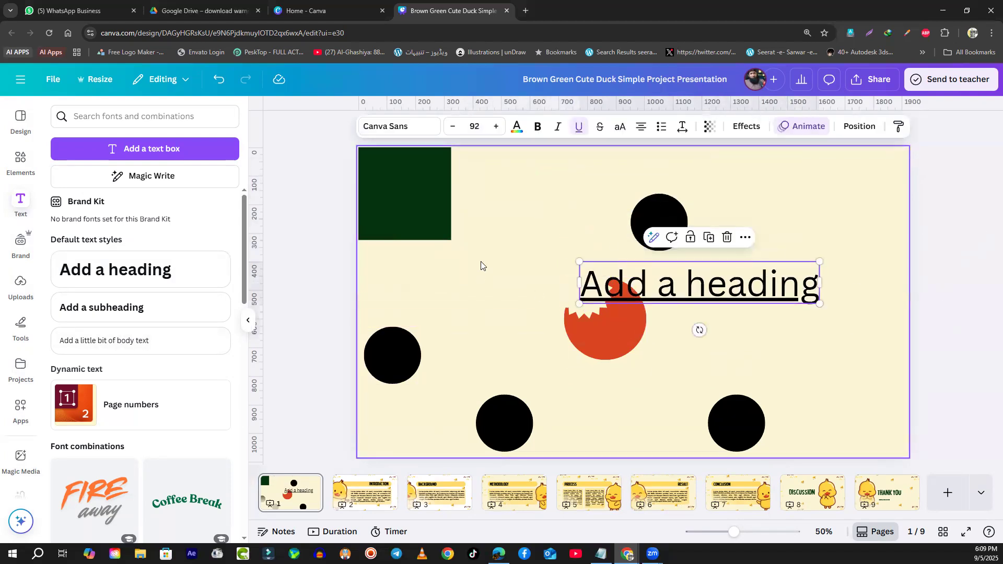
- Return to the Canva home page and create a new blank presentation
left_click(14, 123)
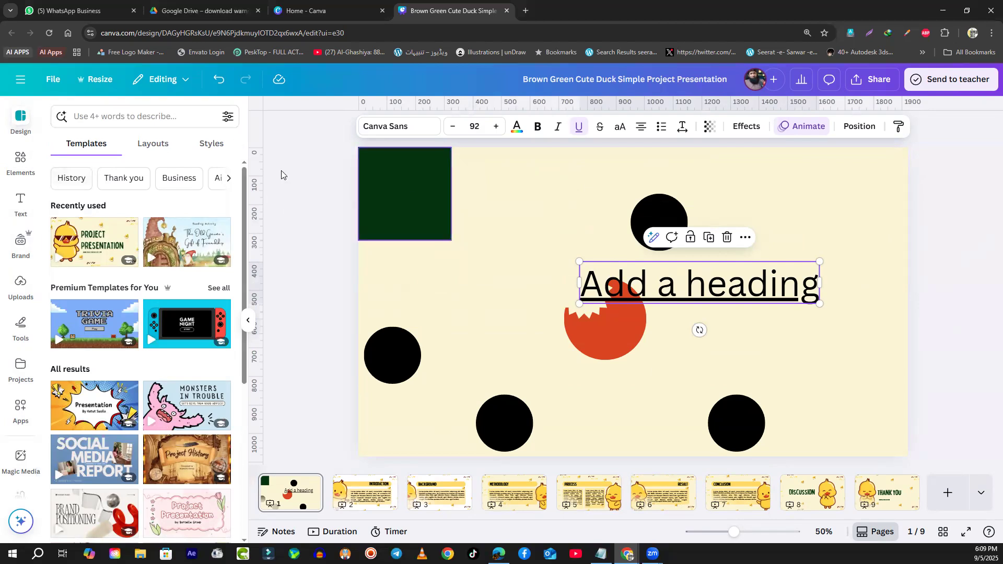
left_click(21, 79)
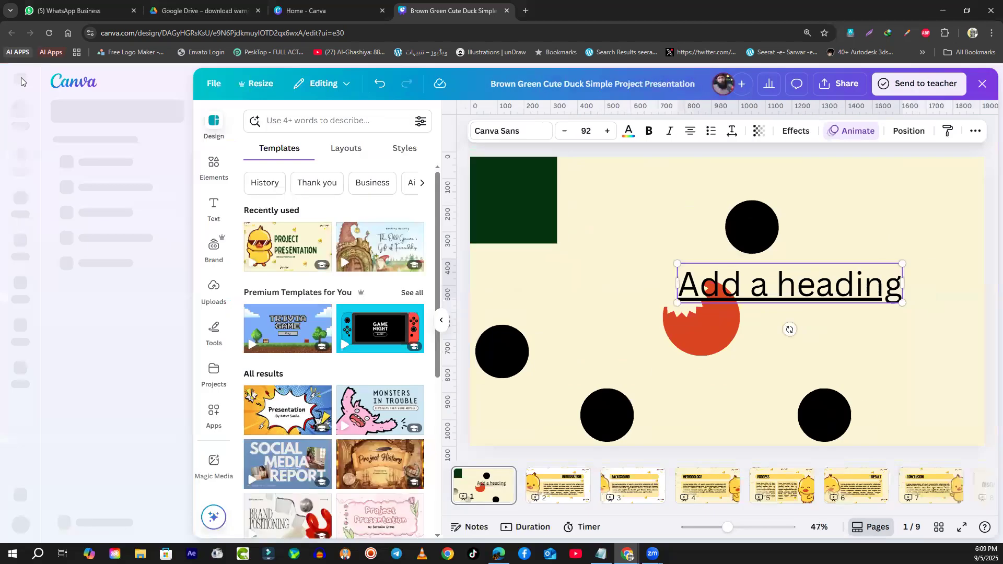
left_click(86, 88)
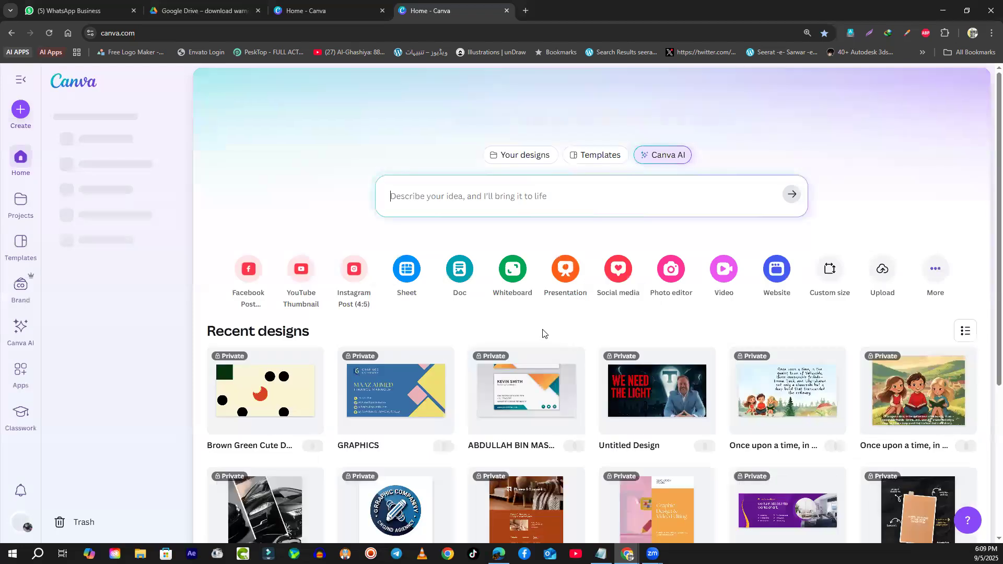
left_click(563, 270)
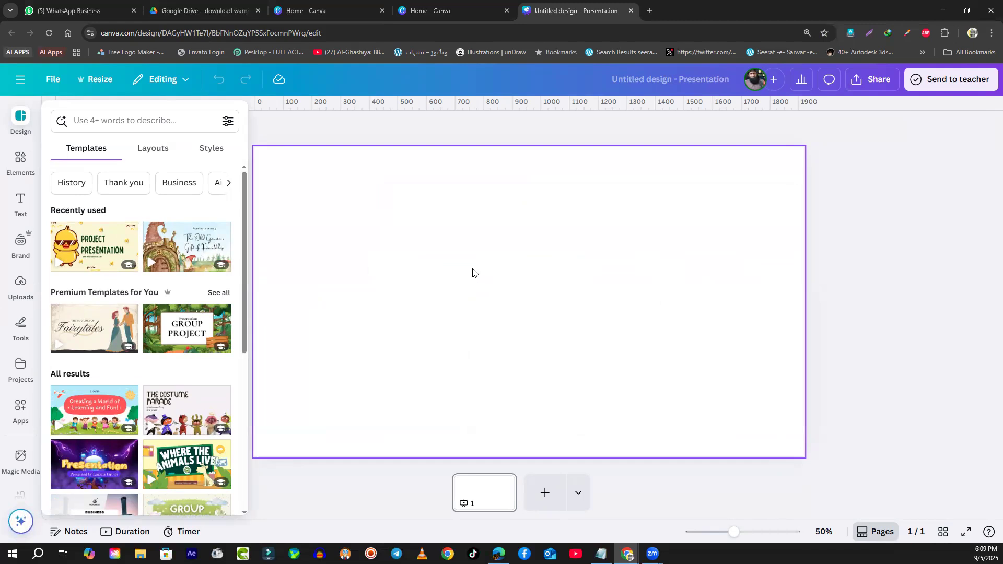
- Apply all 15 pages of the Blue And Yellow Modern Training And Development Presentation template and select the cover's TRAINING & DEVELOPMENT title
scroll(114, 277, "down", 4)
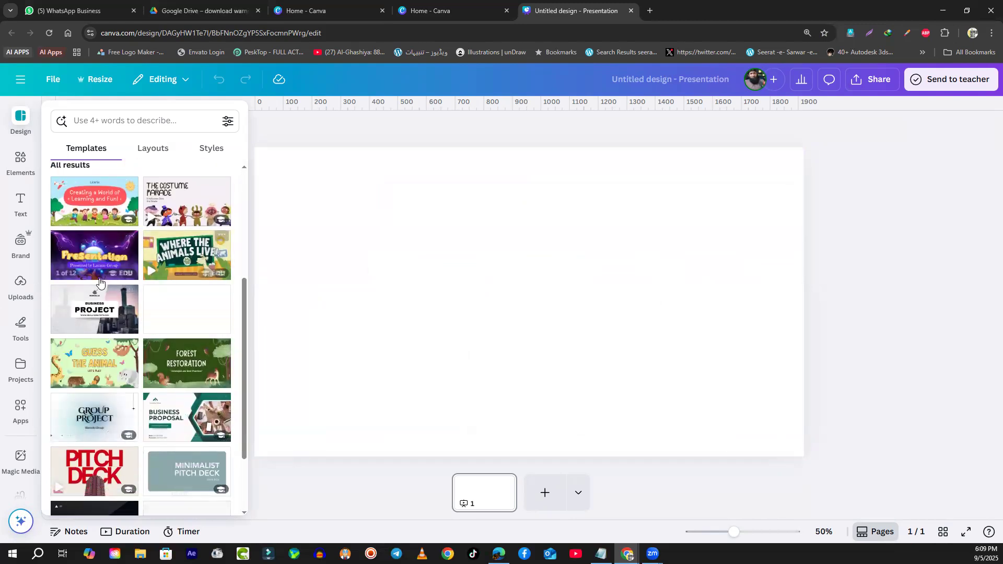
scroll(102, 319, "down", 2)
scroll(118, 434, "down", 8)
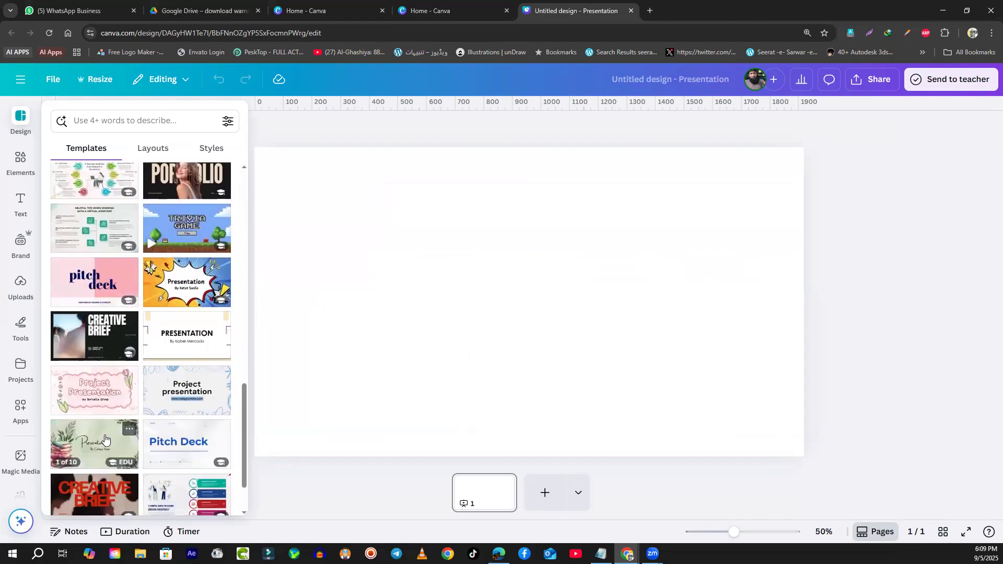
scroll(129, 455, "down", 3)
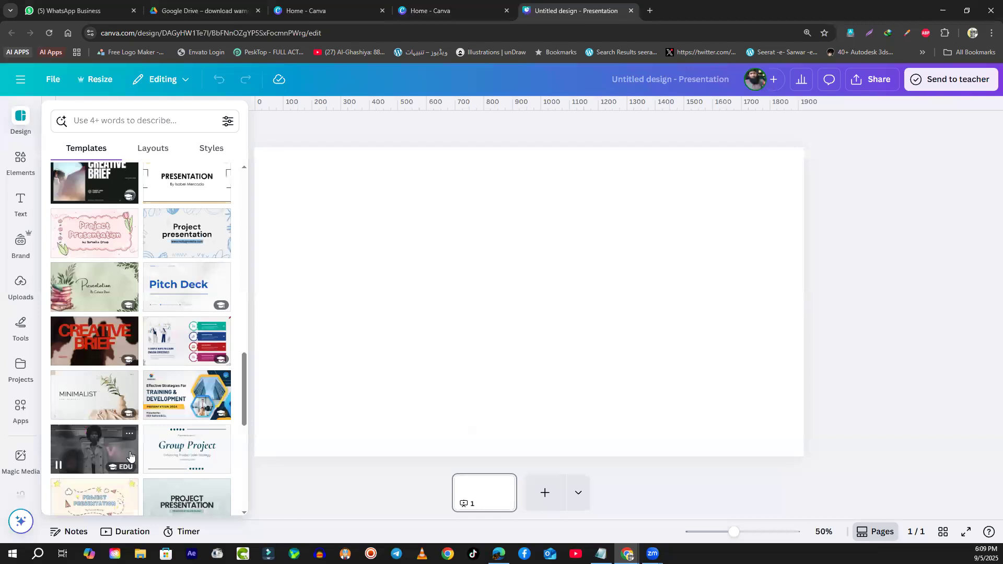
left_click(173, 400)
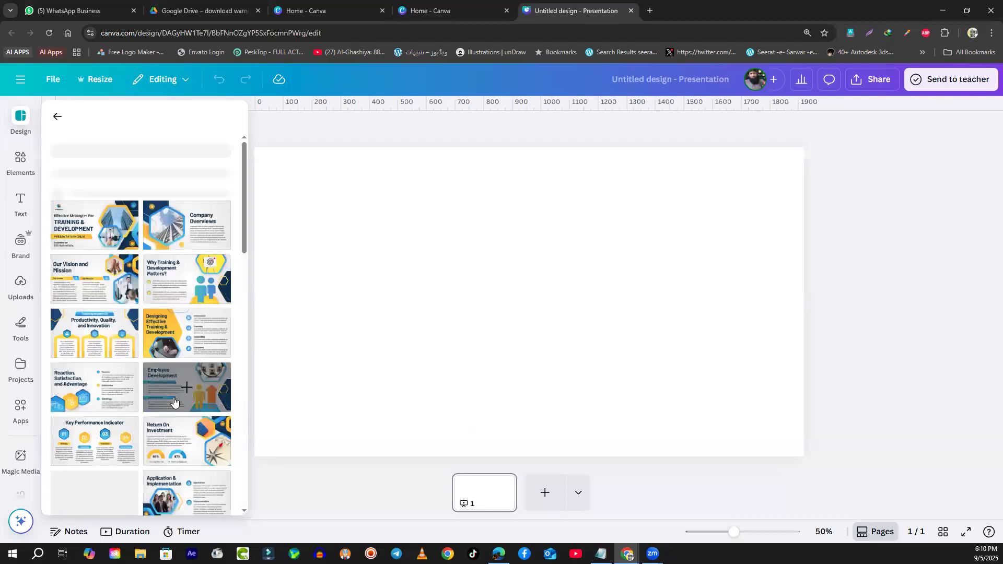
left_click(149, 249)
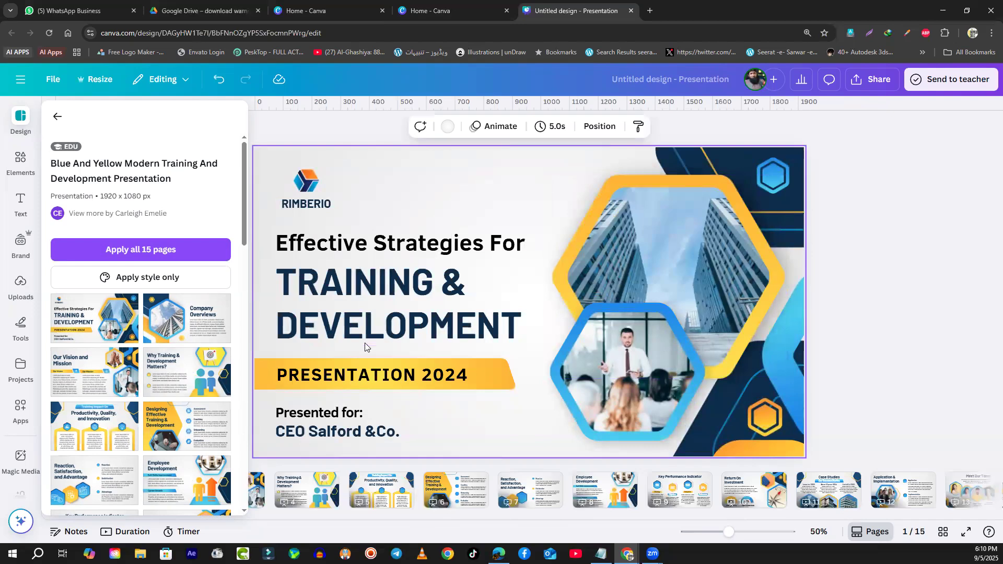
left_click(389, 300)
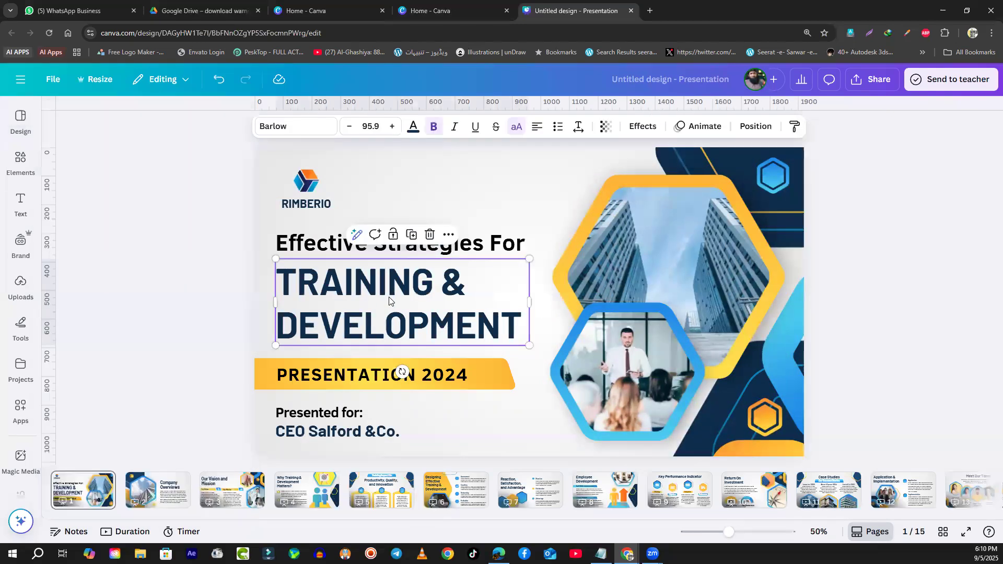